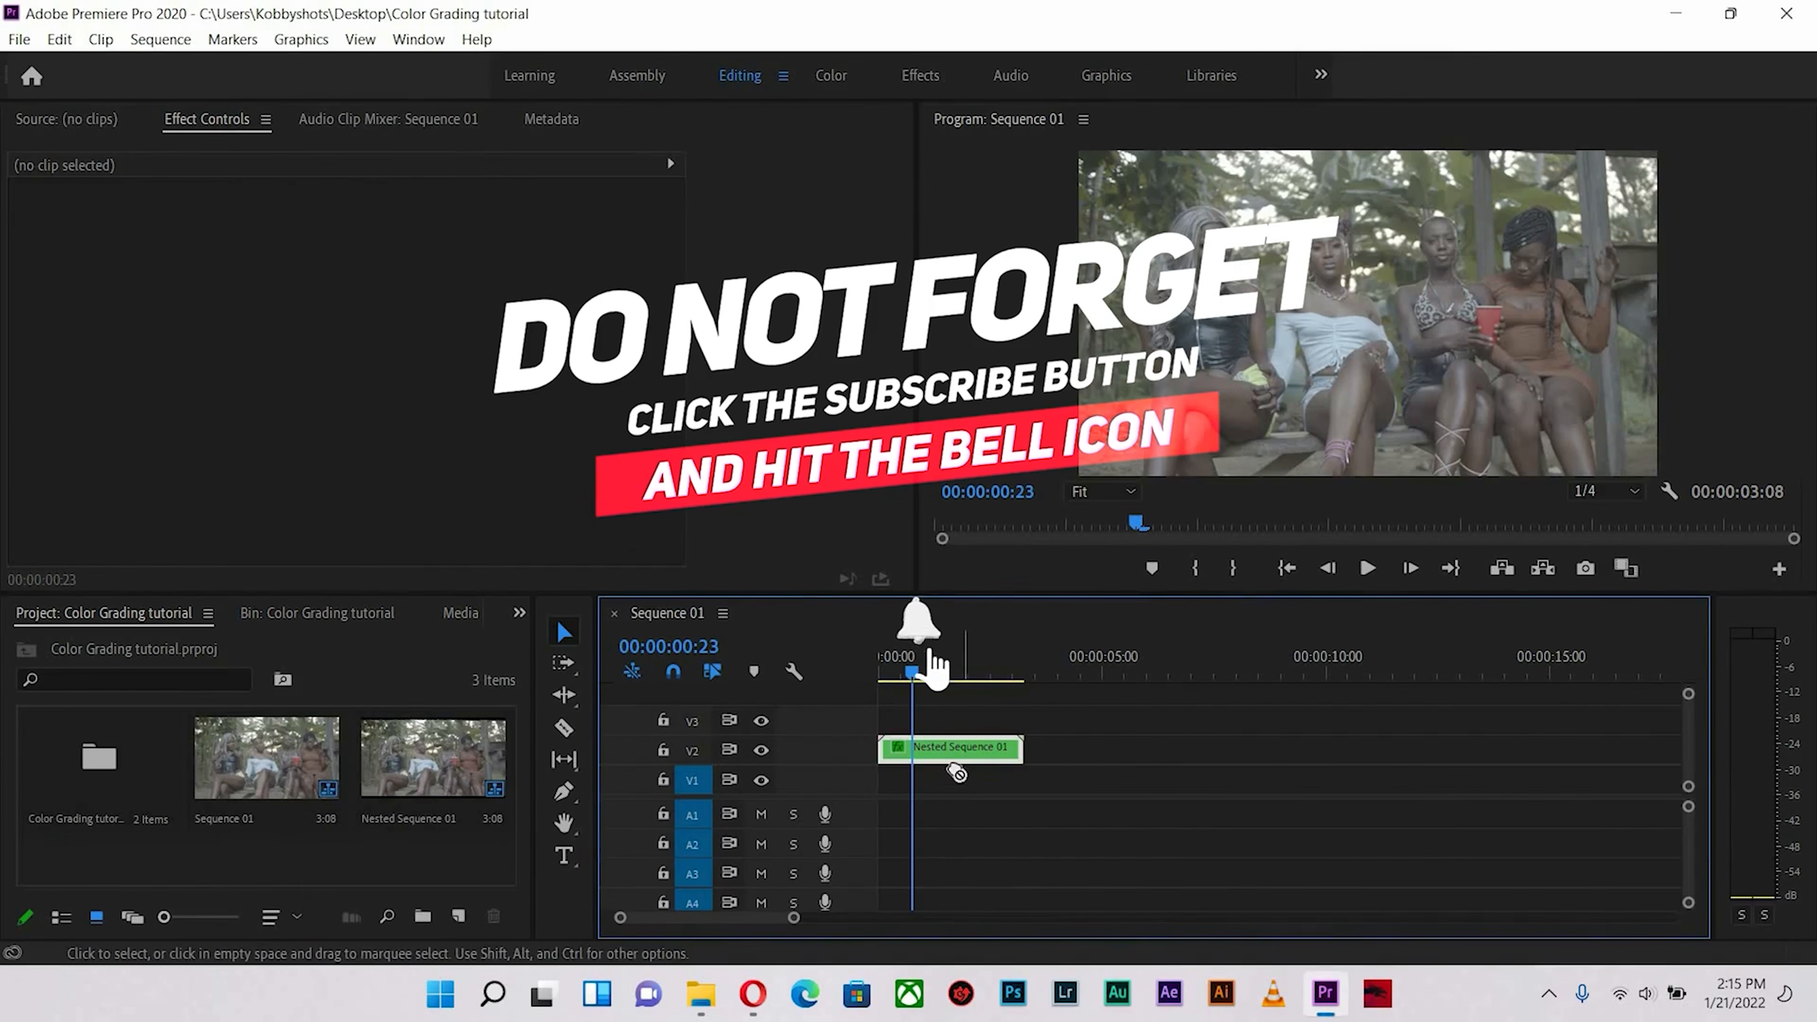
- Move the Nested Sequence 01 clip from track V2 down to track V1
{"action": "left_click_drag", "start_coordinate": [959, 764], "coordinate": [953, 784]}
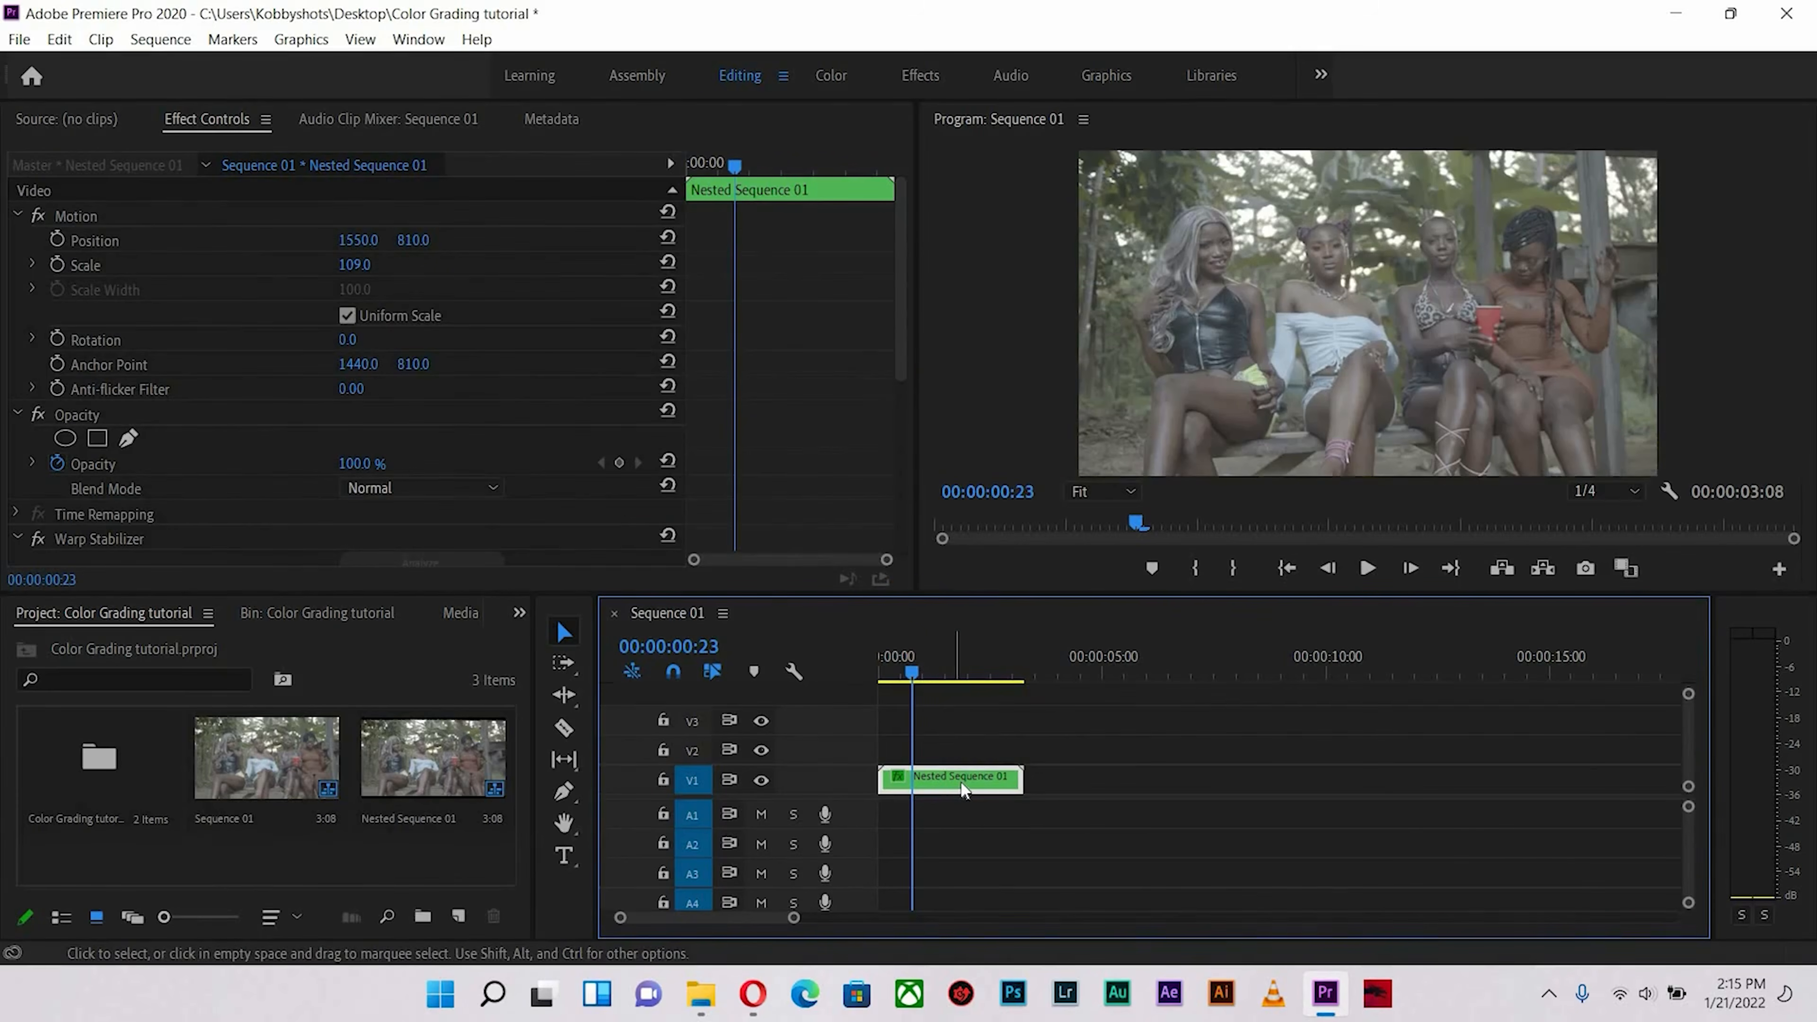
{"action": "key", "text": "equal"}
{"action": "key", "text": "equal"}
{"action": "key", "text": "equal"}
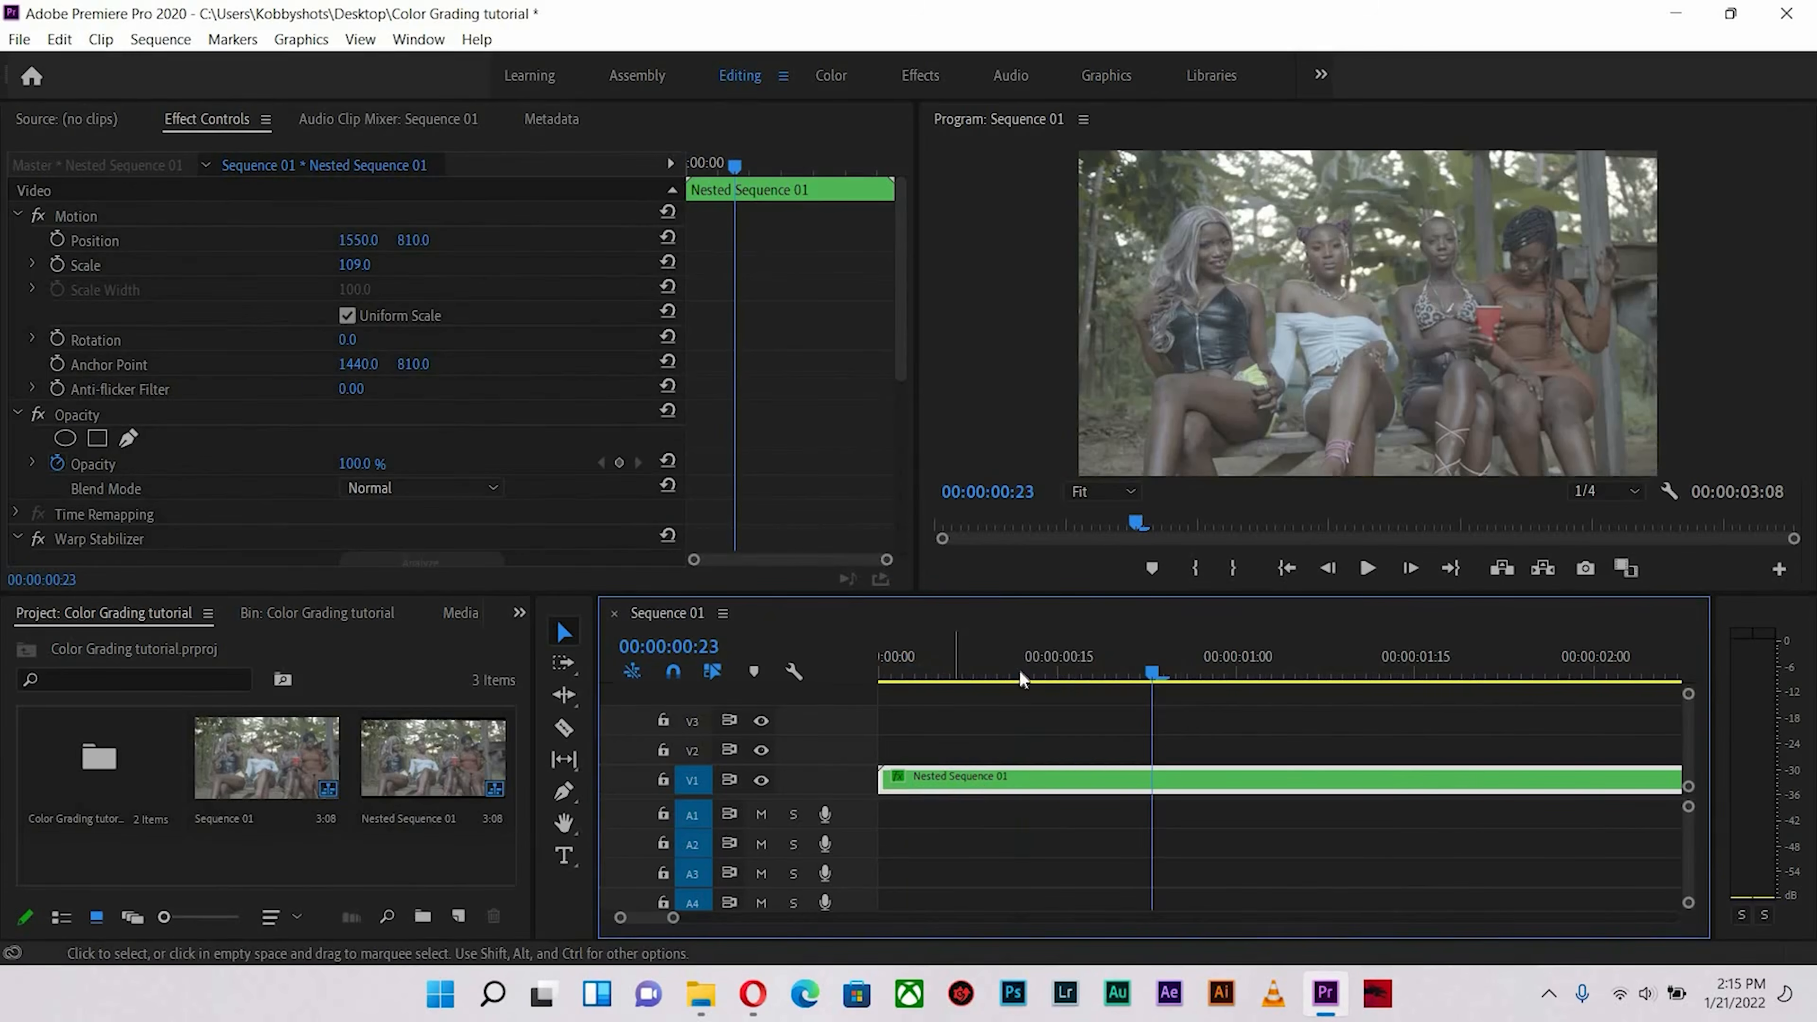
- Play and scrub through the ungraded nested clip to examine the flat footage
{"action": "left_click", "coordinate": [882, 673]}
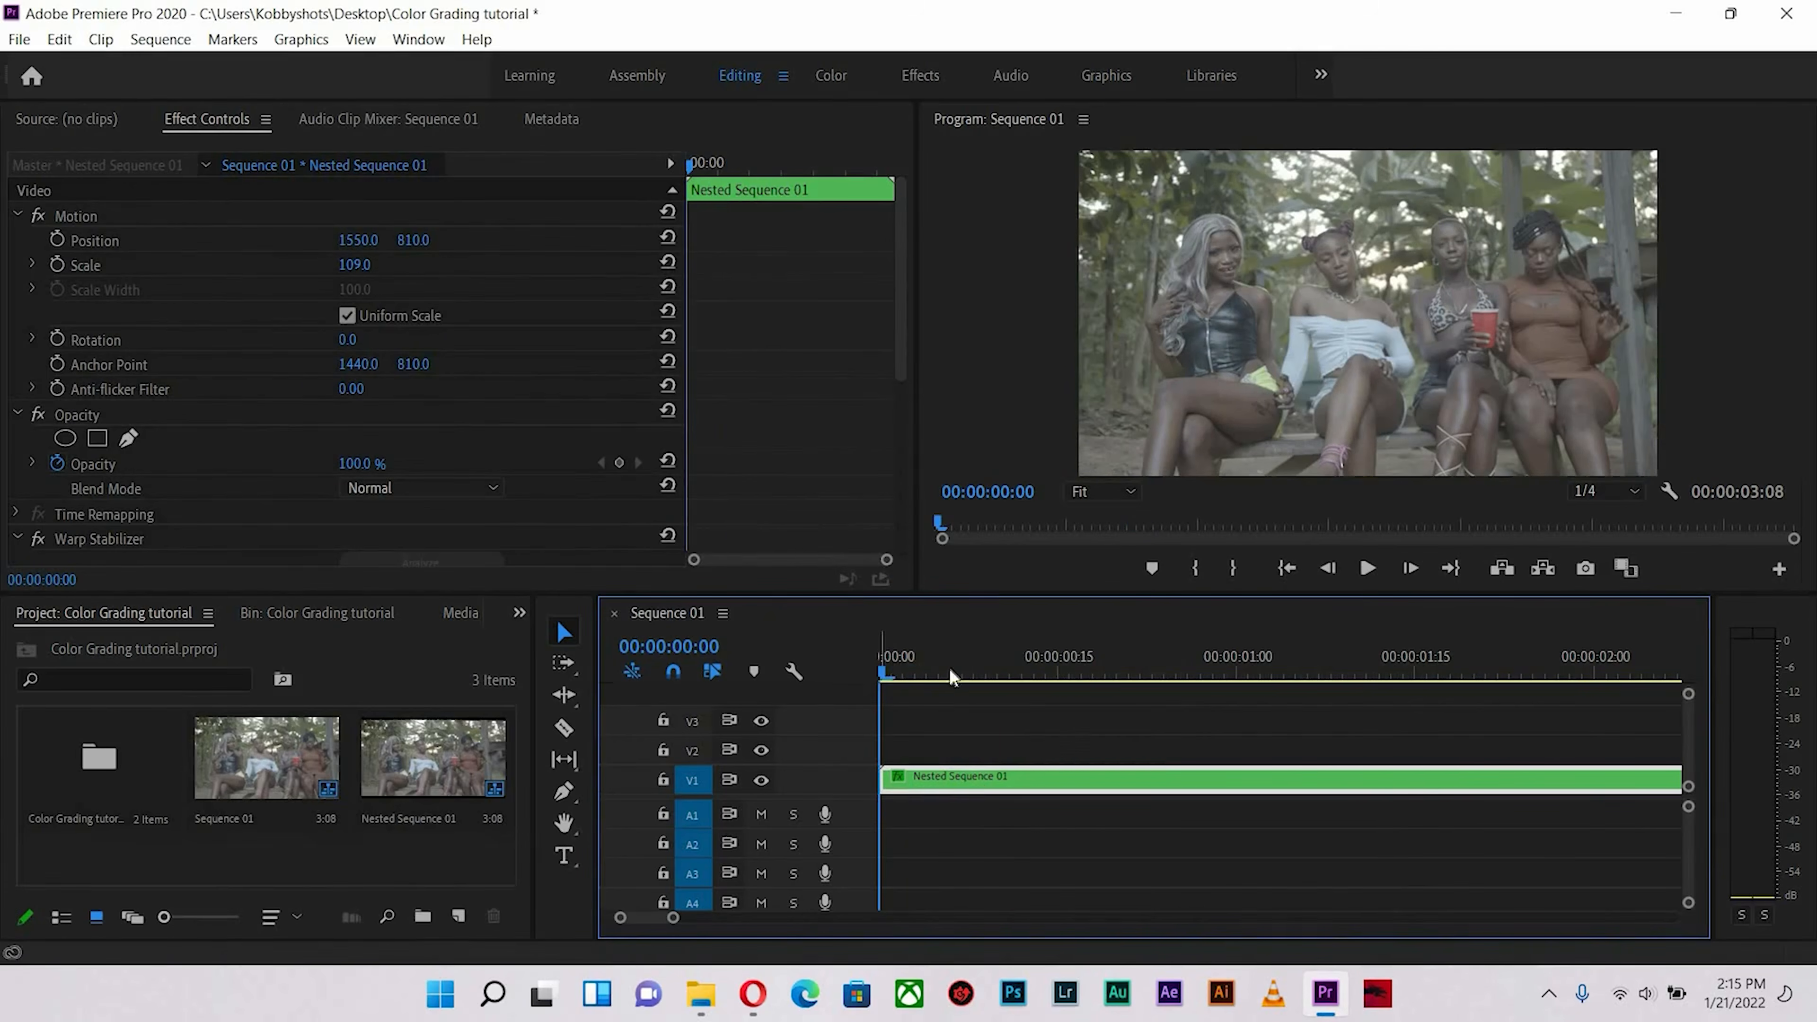
{"action": "left_click", "coordinate": [1009, 676]}
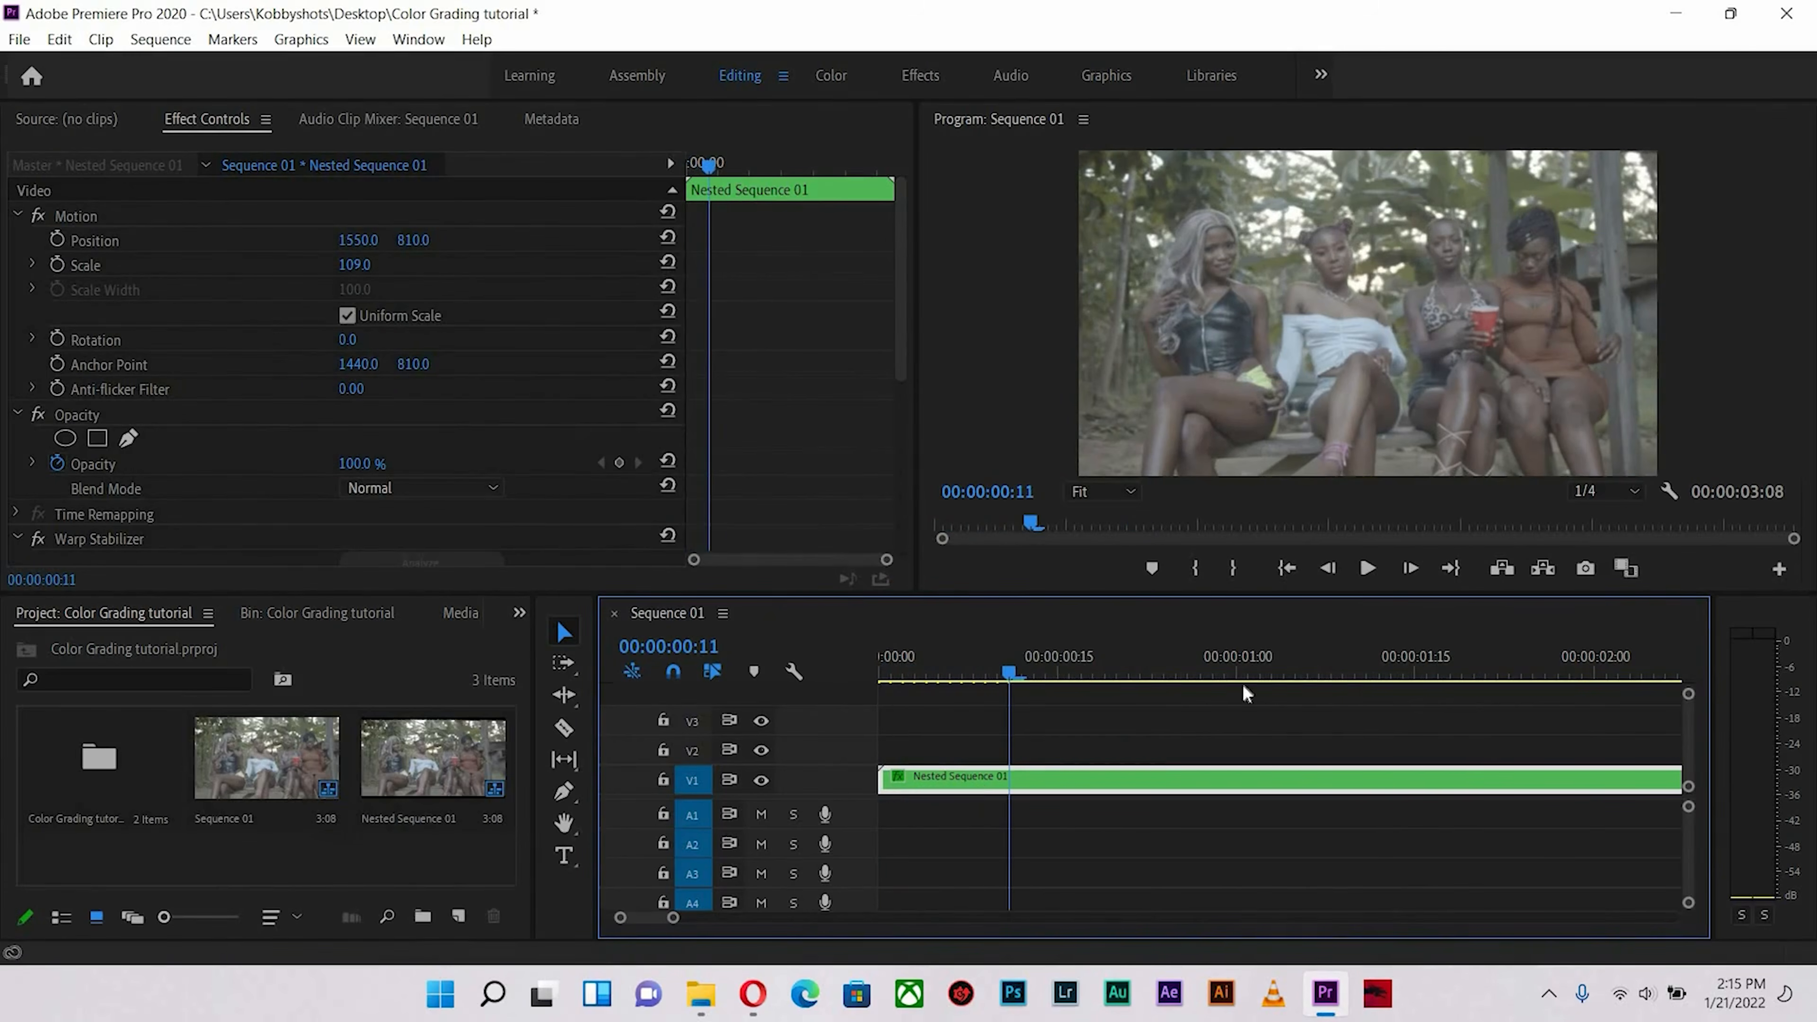
{"action": "key", "text": "space"}
{"action": "left_click", "coordinate": [938, 673]}
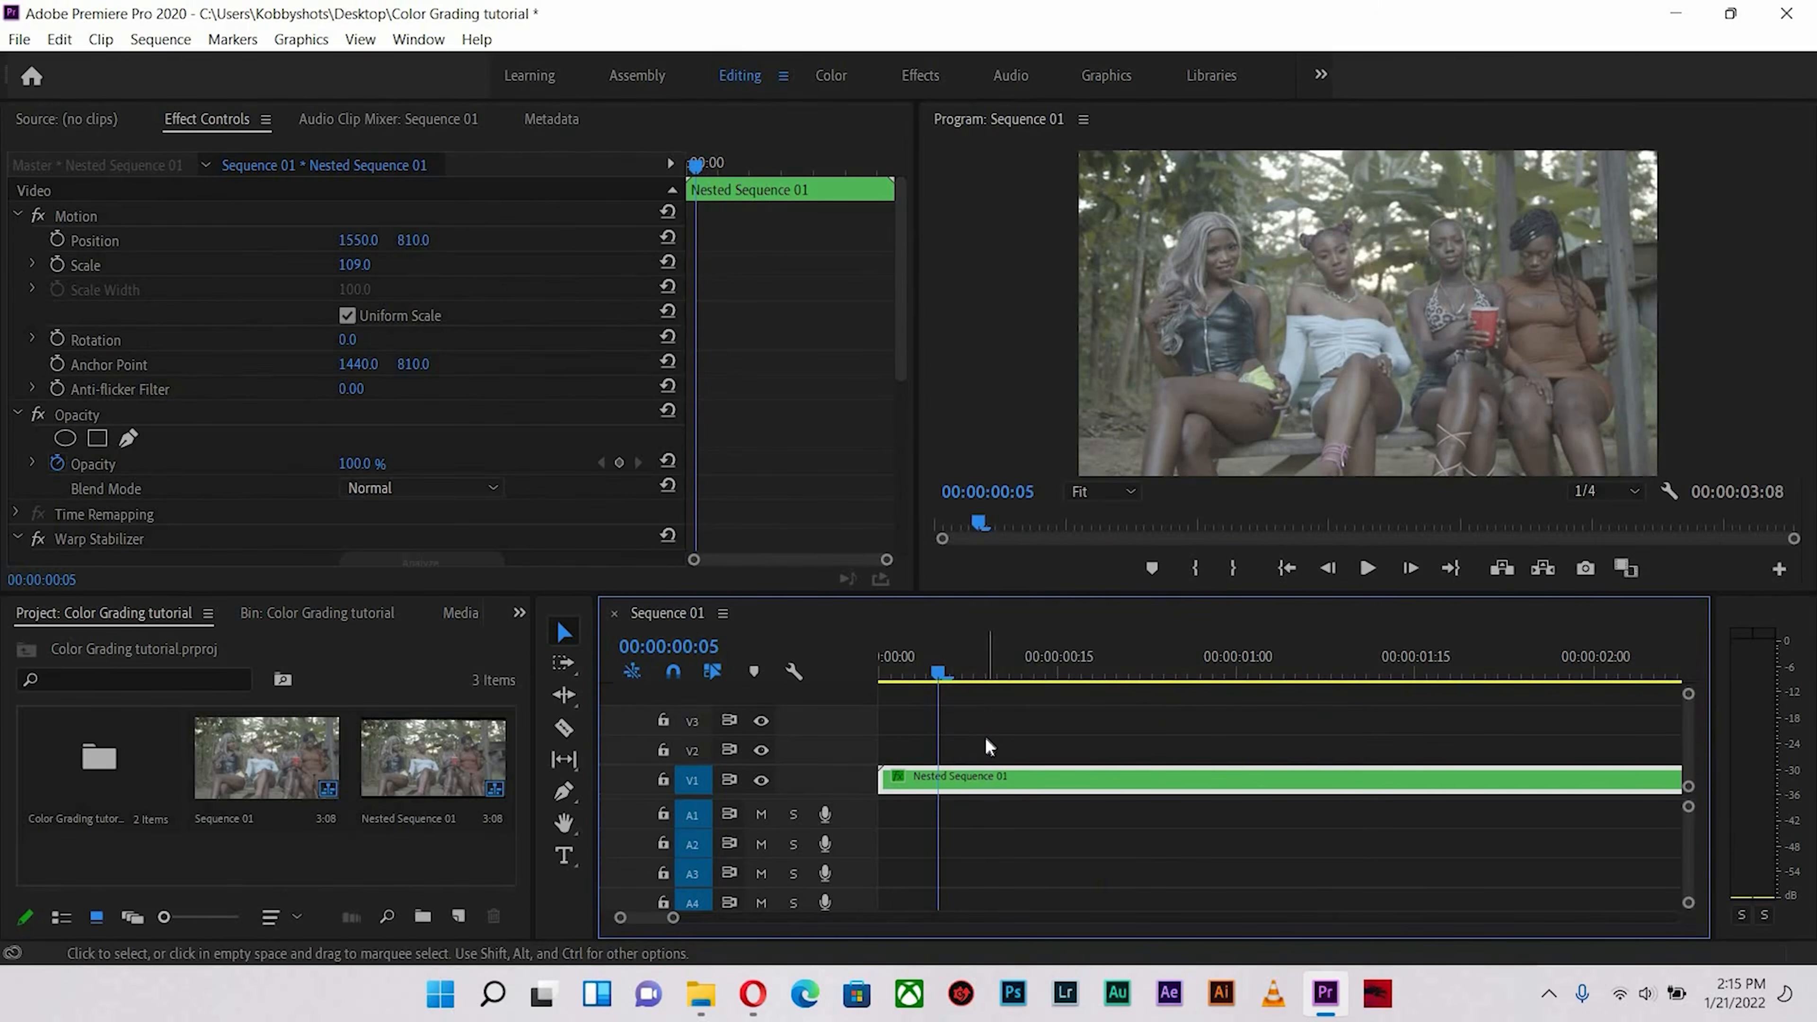
{"action": "left_click", "coordinate": [1215, 673]}
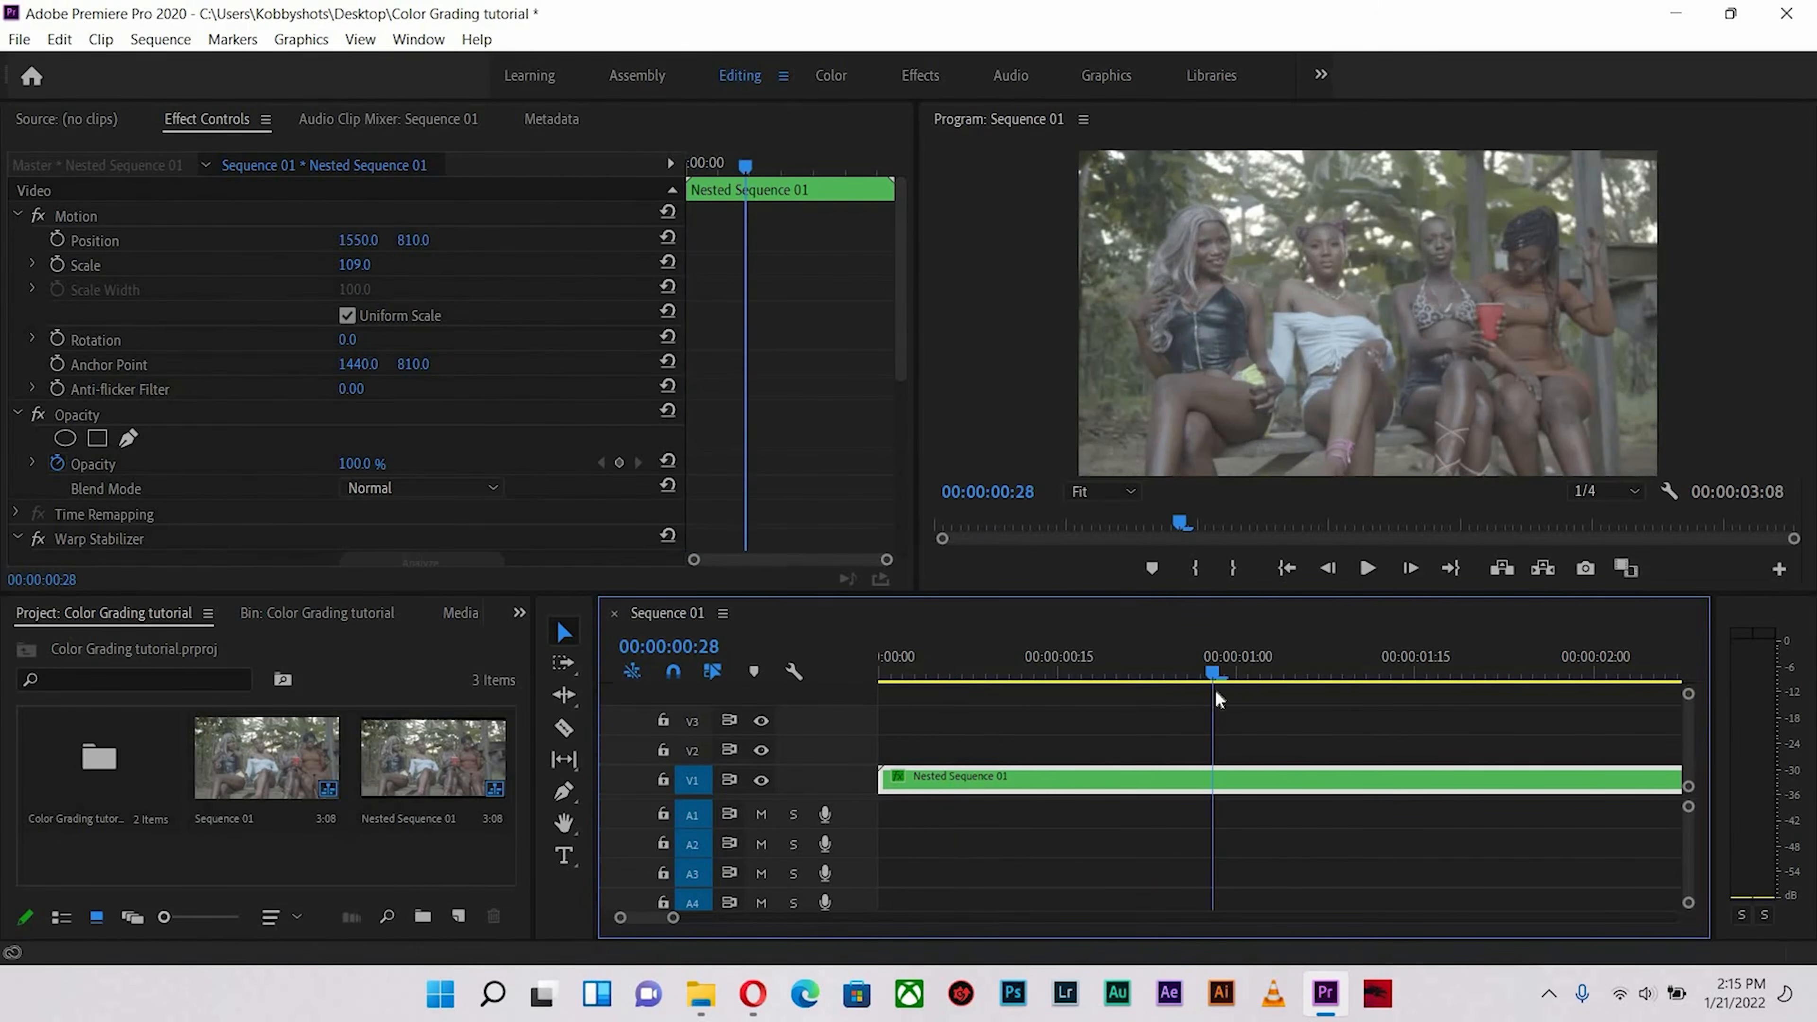
{"action": "key", "text": "minus"}
{"action": "key", "text": "minus"}
{"action": "left_click", "coordinate": [1035, 656]}
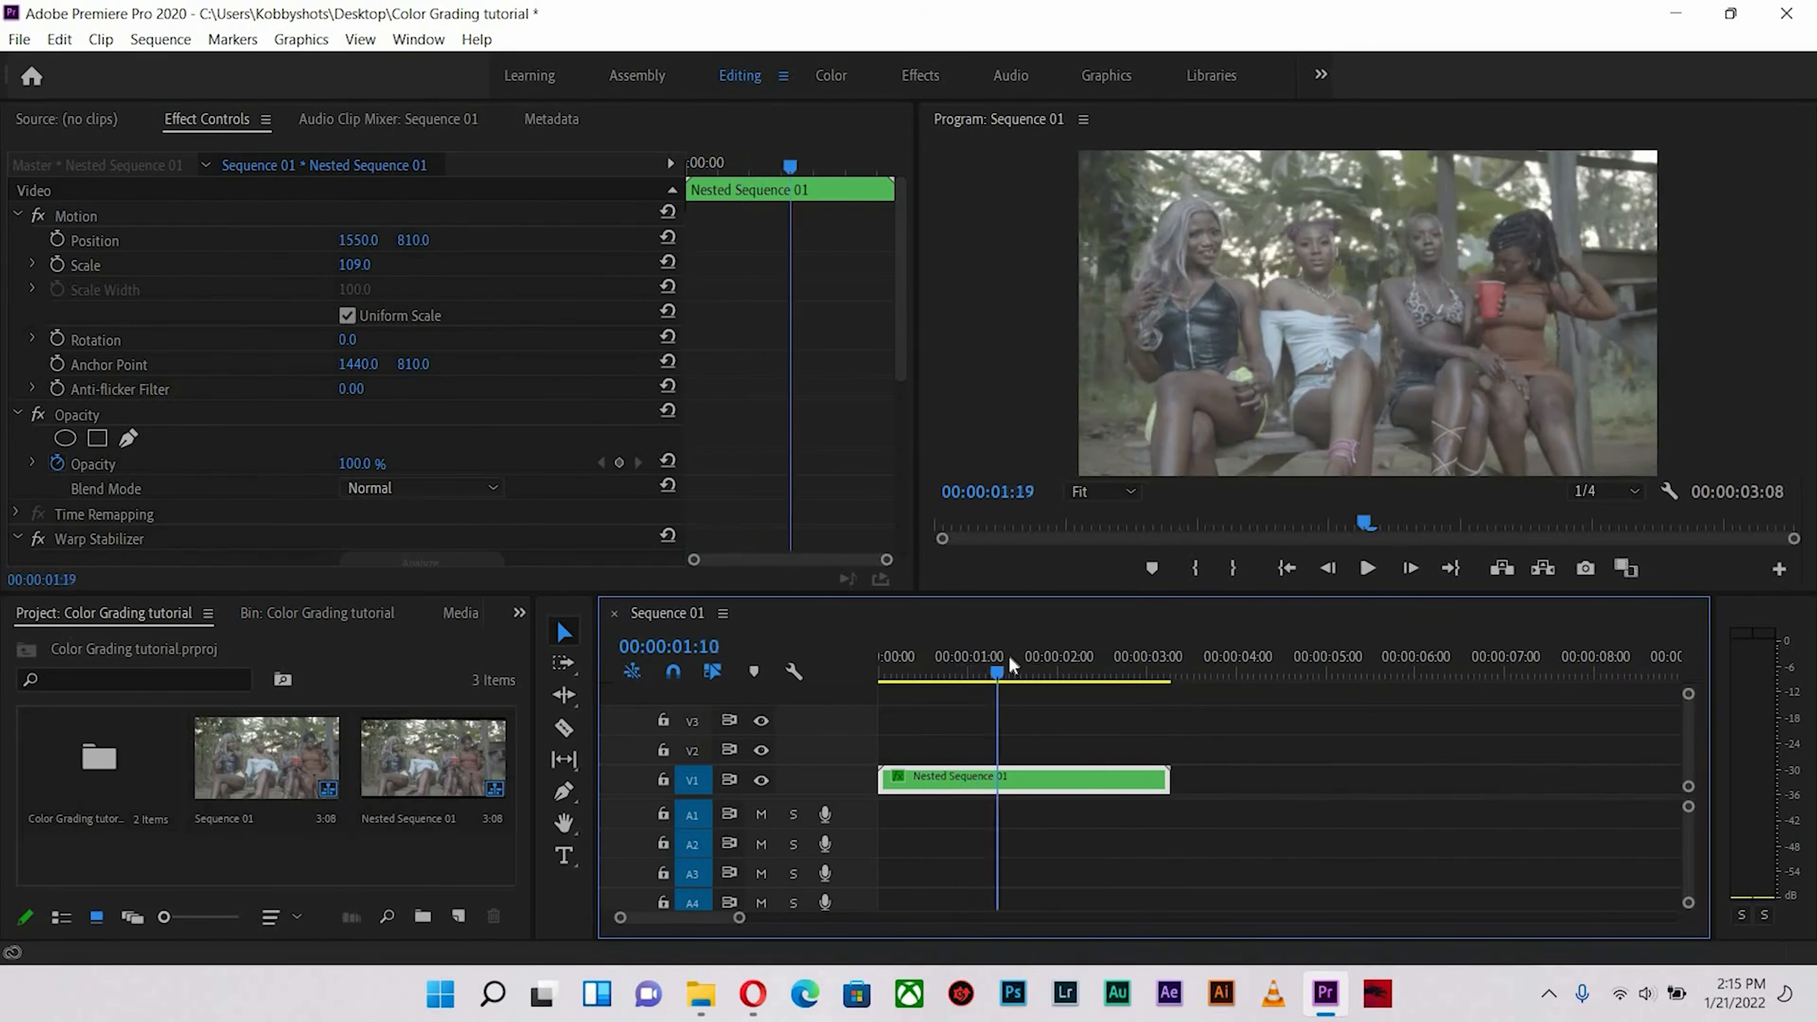
{"action": "left_click", "coordinate": [956, 657]}
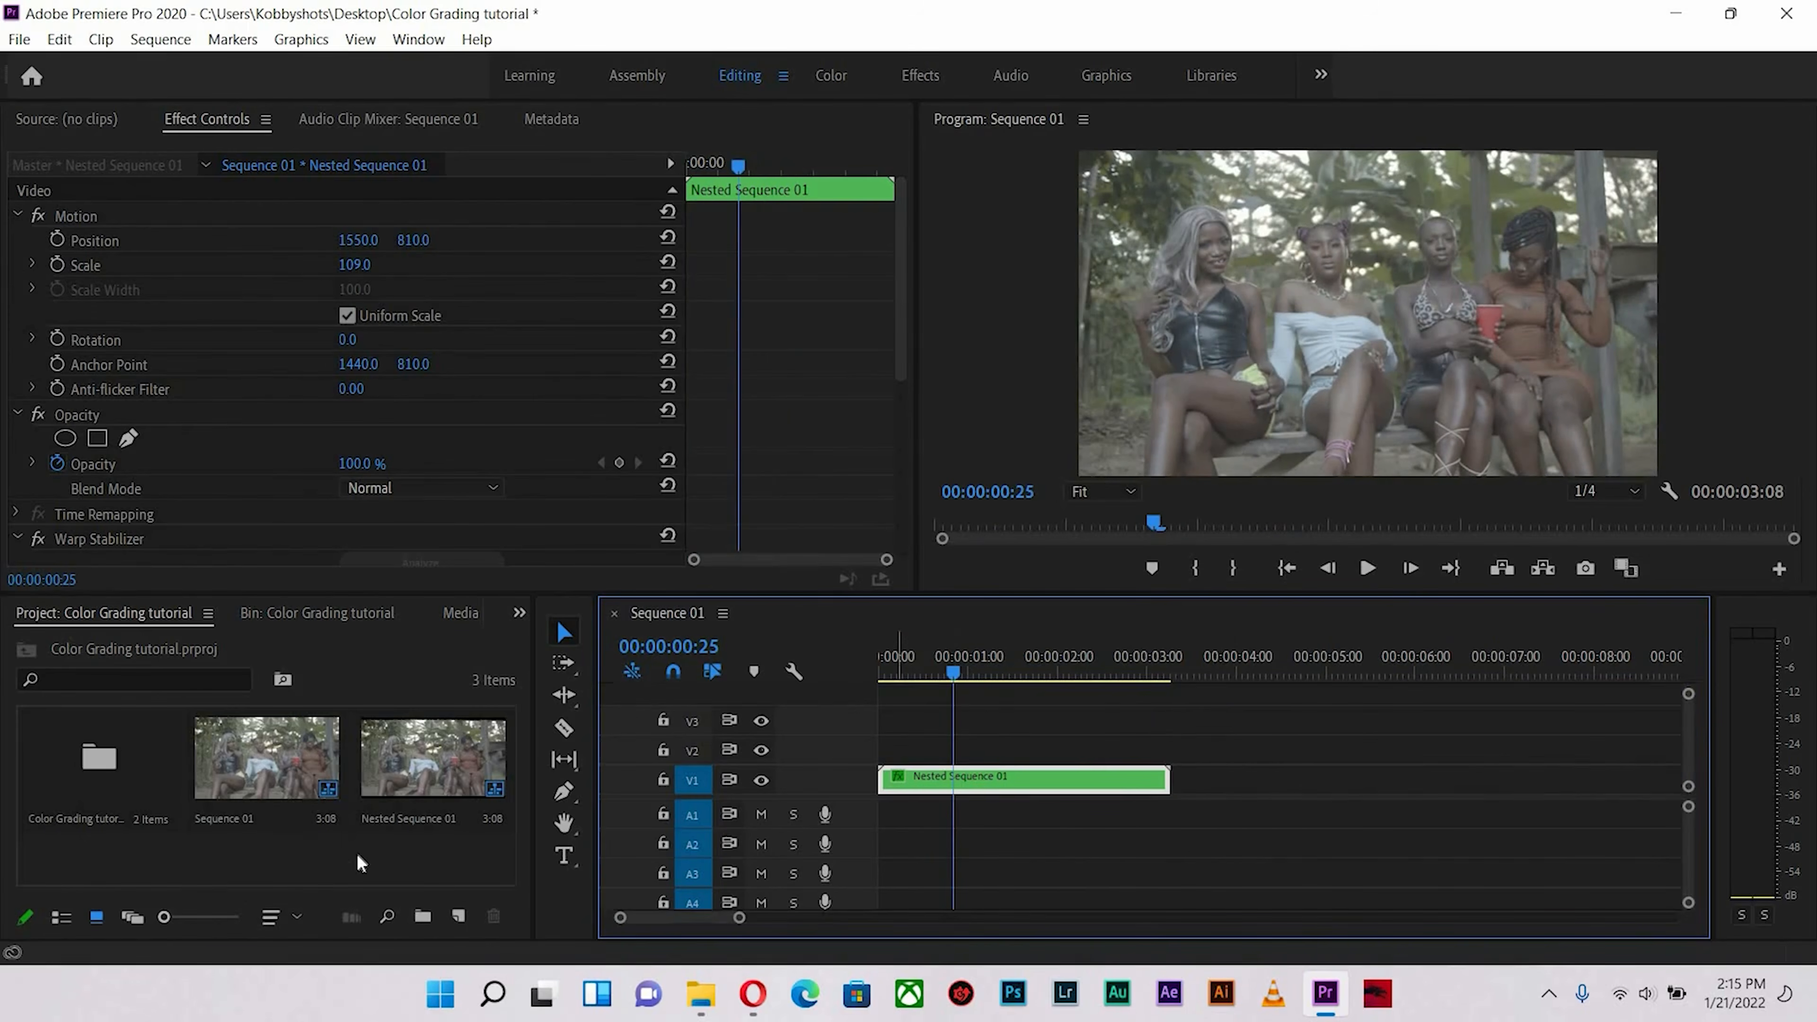
- Create a new adjustment layer in the project with the default video settings
{"action": "left_click", "coordinate": [451, 877]}
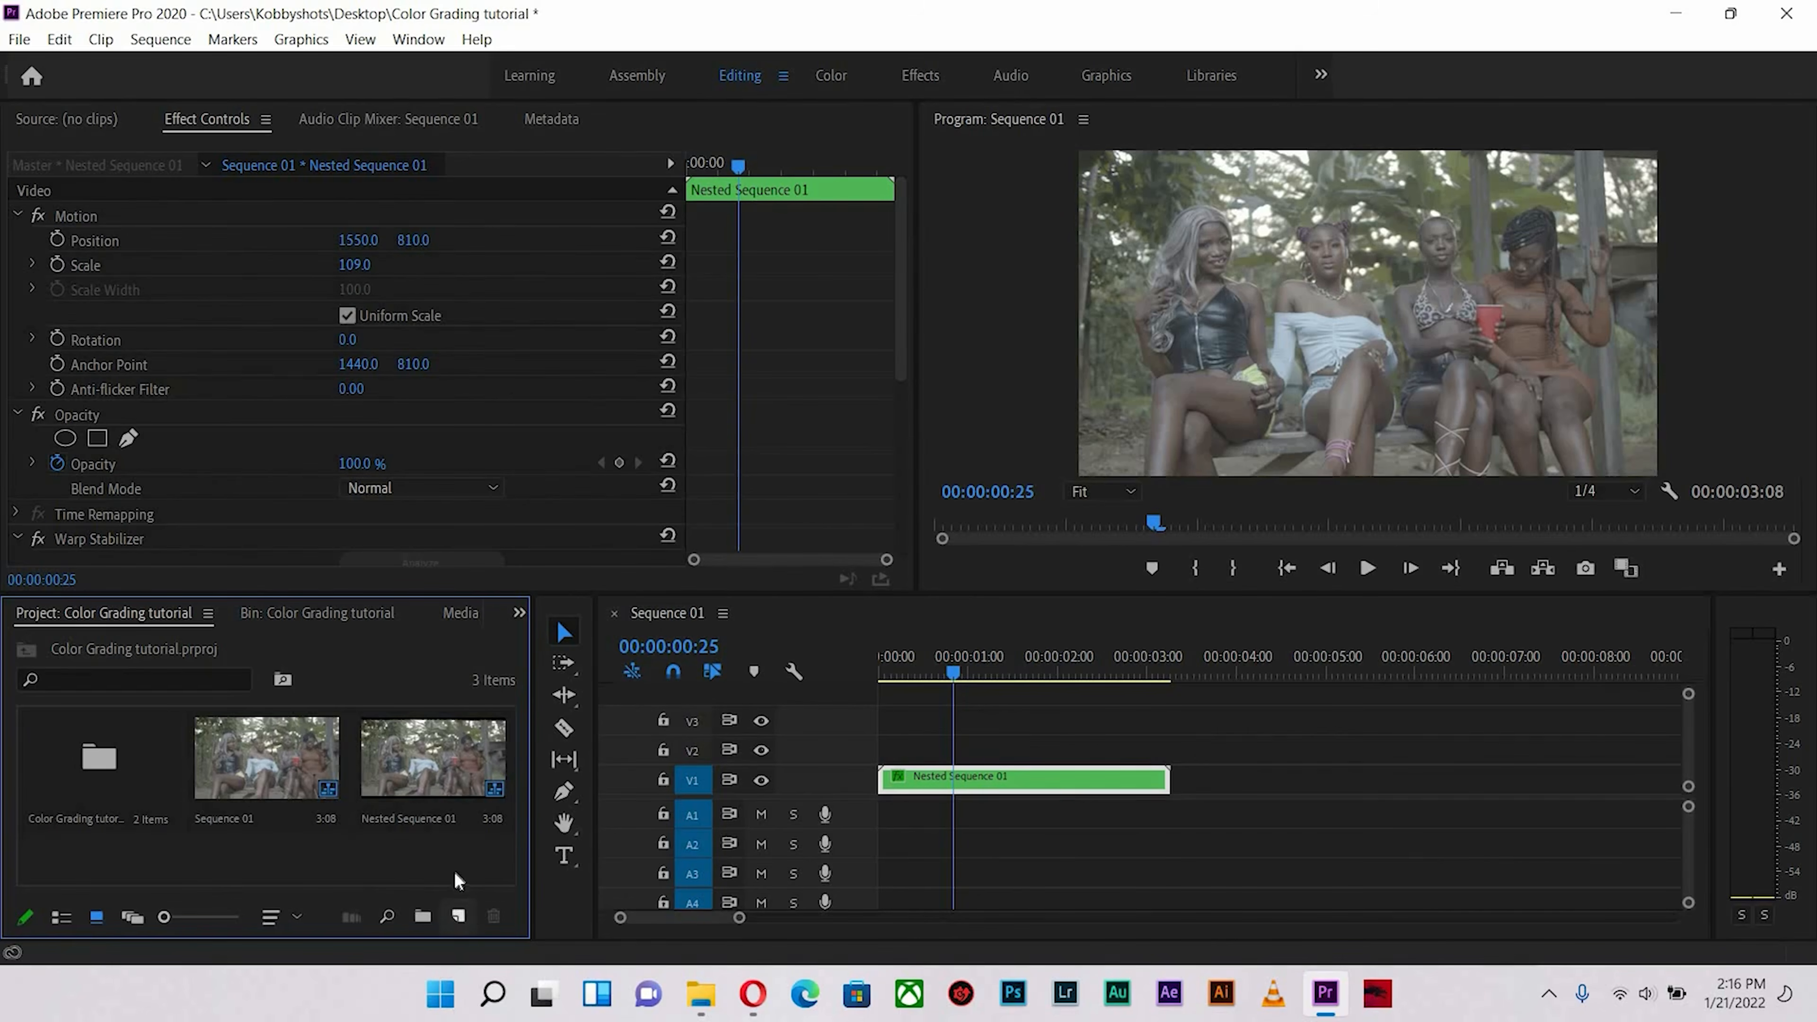
{"action": "left_click", "coordinate": [460, 917]}
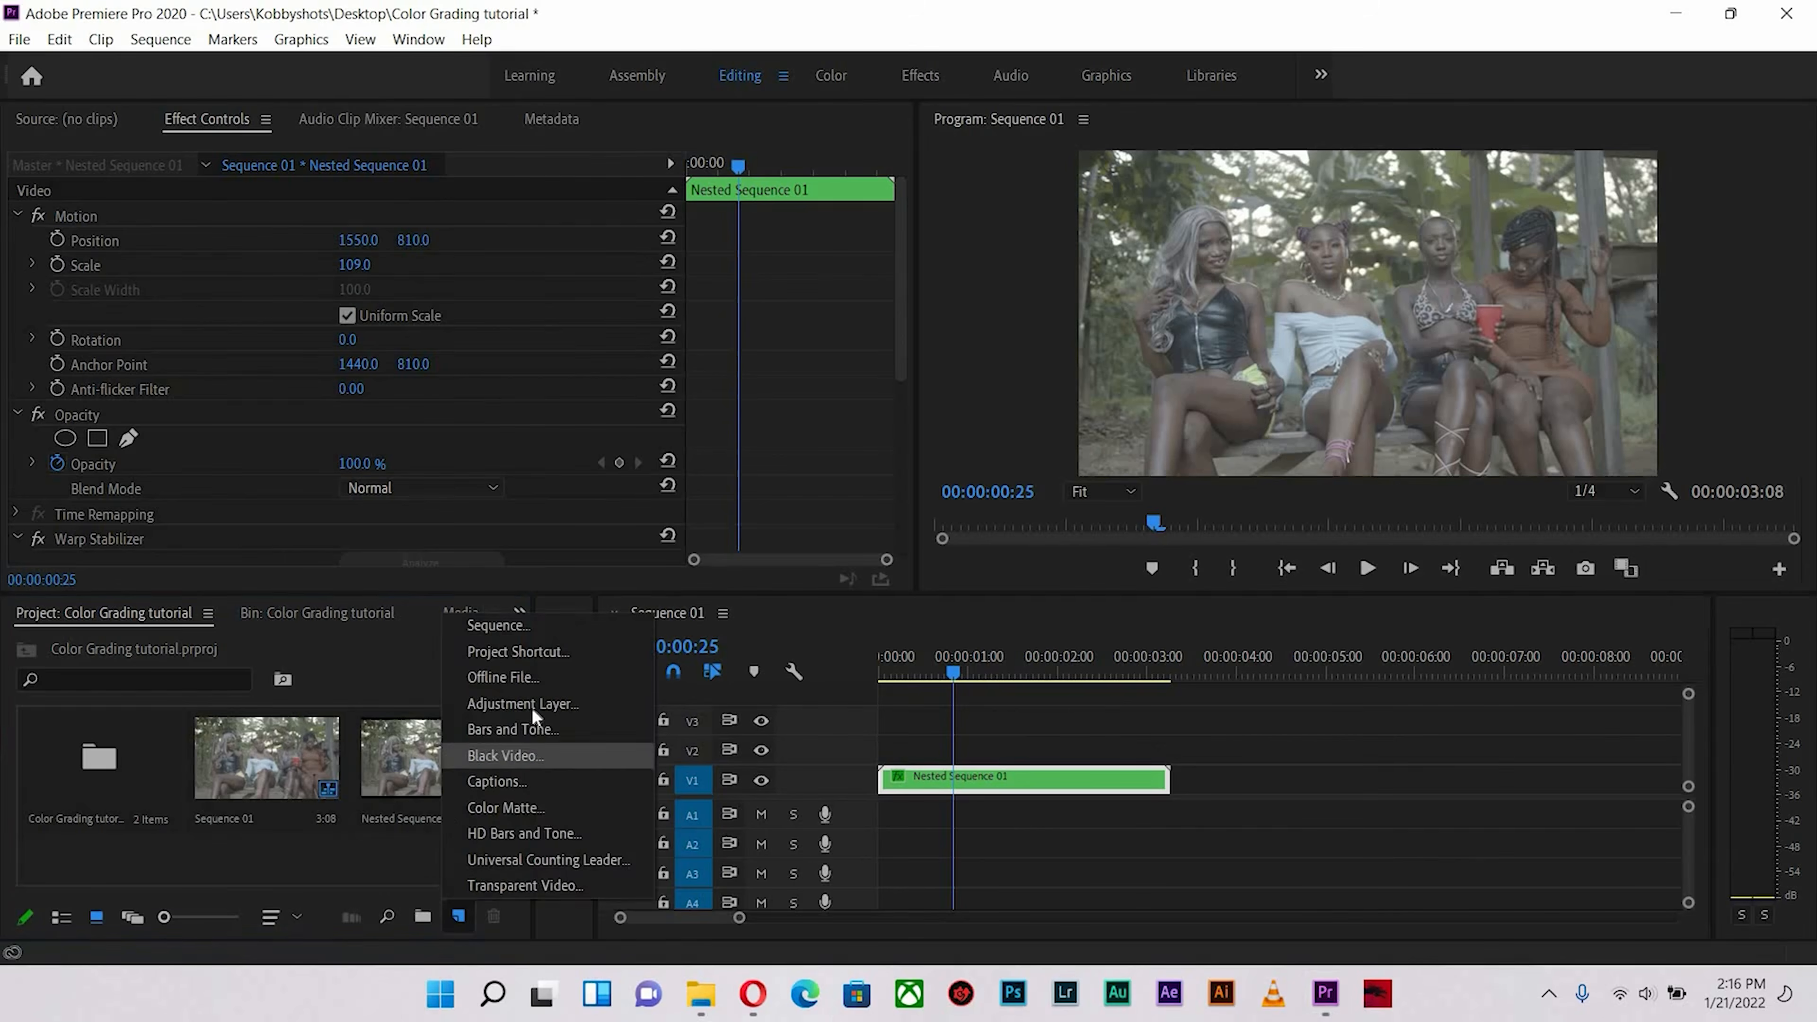
{"action": "left_click", "coordinate": [937, 577]}
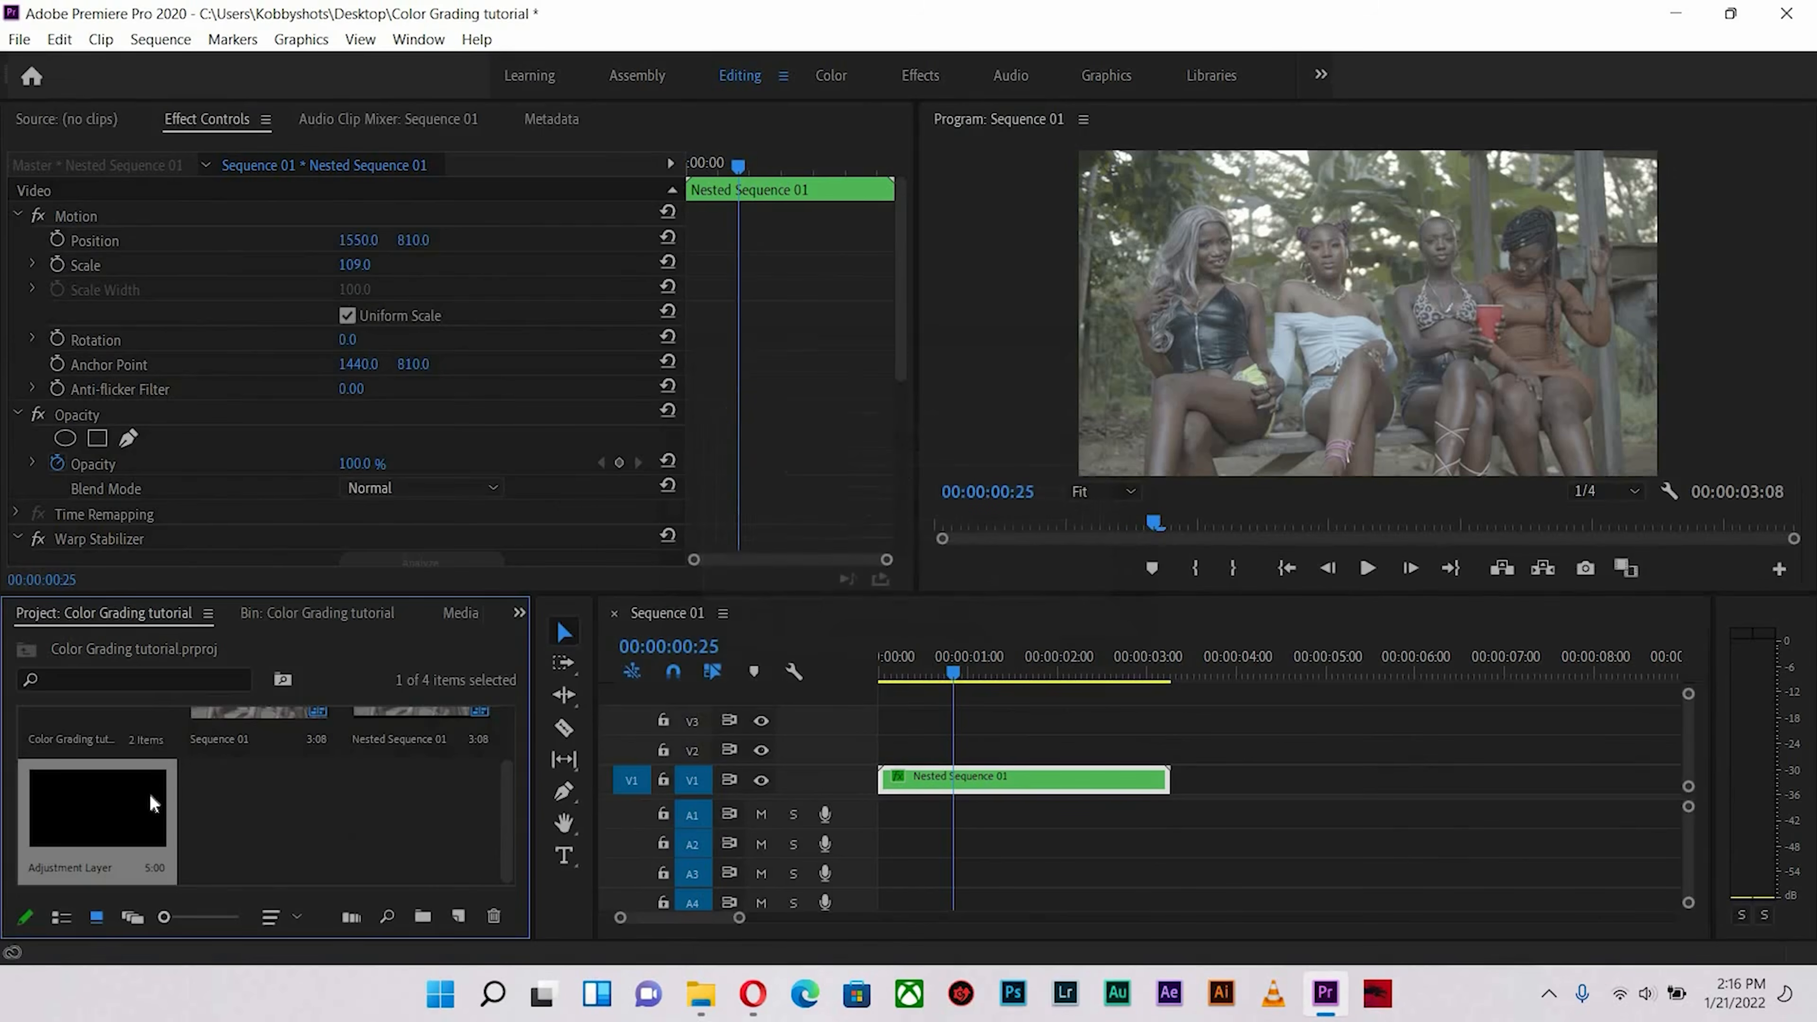
- Place the adjustment layer on V2 at the sequence start and trim its end to match the nested clip
{"action": "left_click_drag", "start_coordinate": [473, 752], "coordinate": [882, 751]}
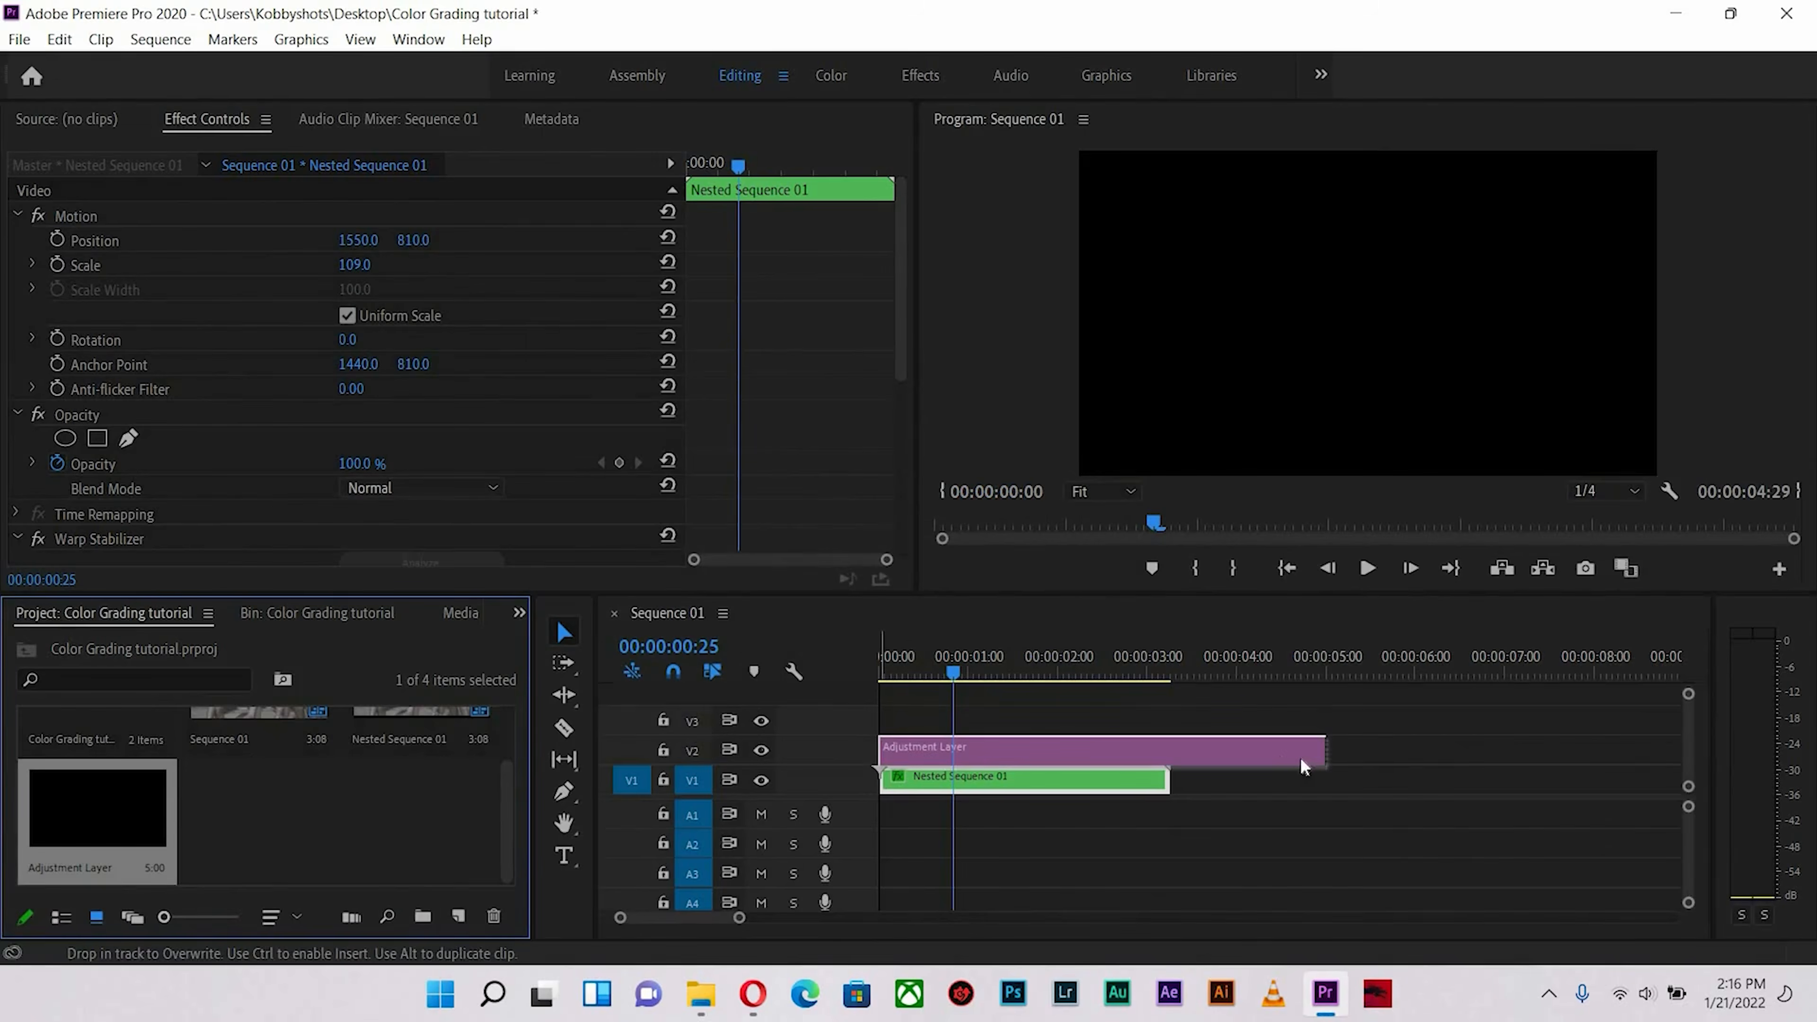
{"action": "left_click_drag", "start_coordinate": [1321, 749], "coordinate": [1141, 754]}
{"action": "left_click", "coordinate": [1120, 744]}
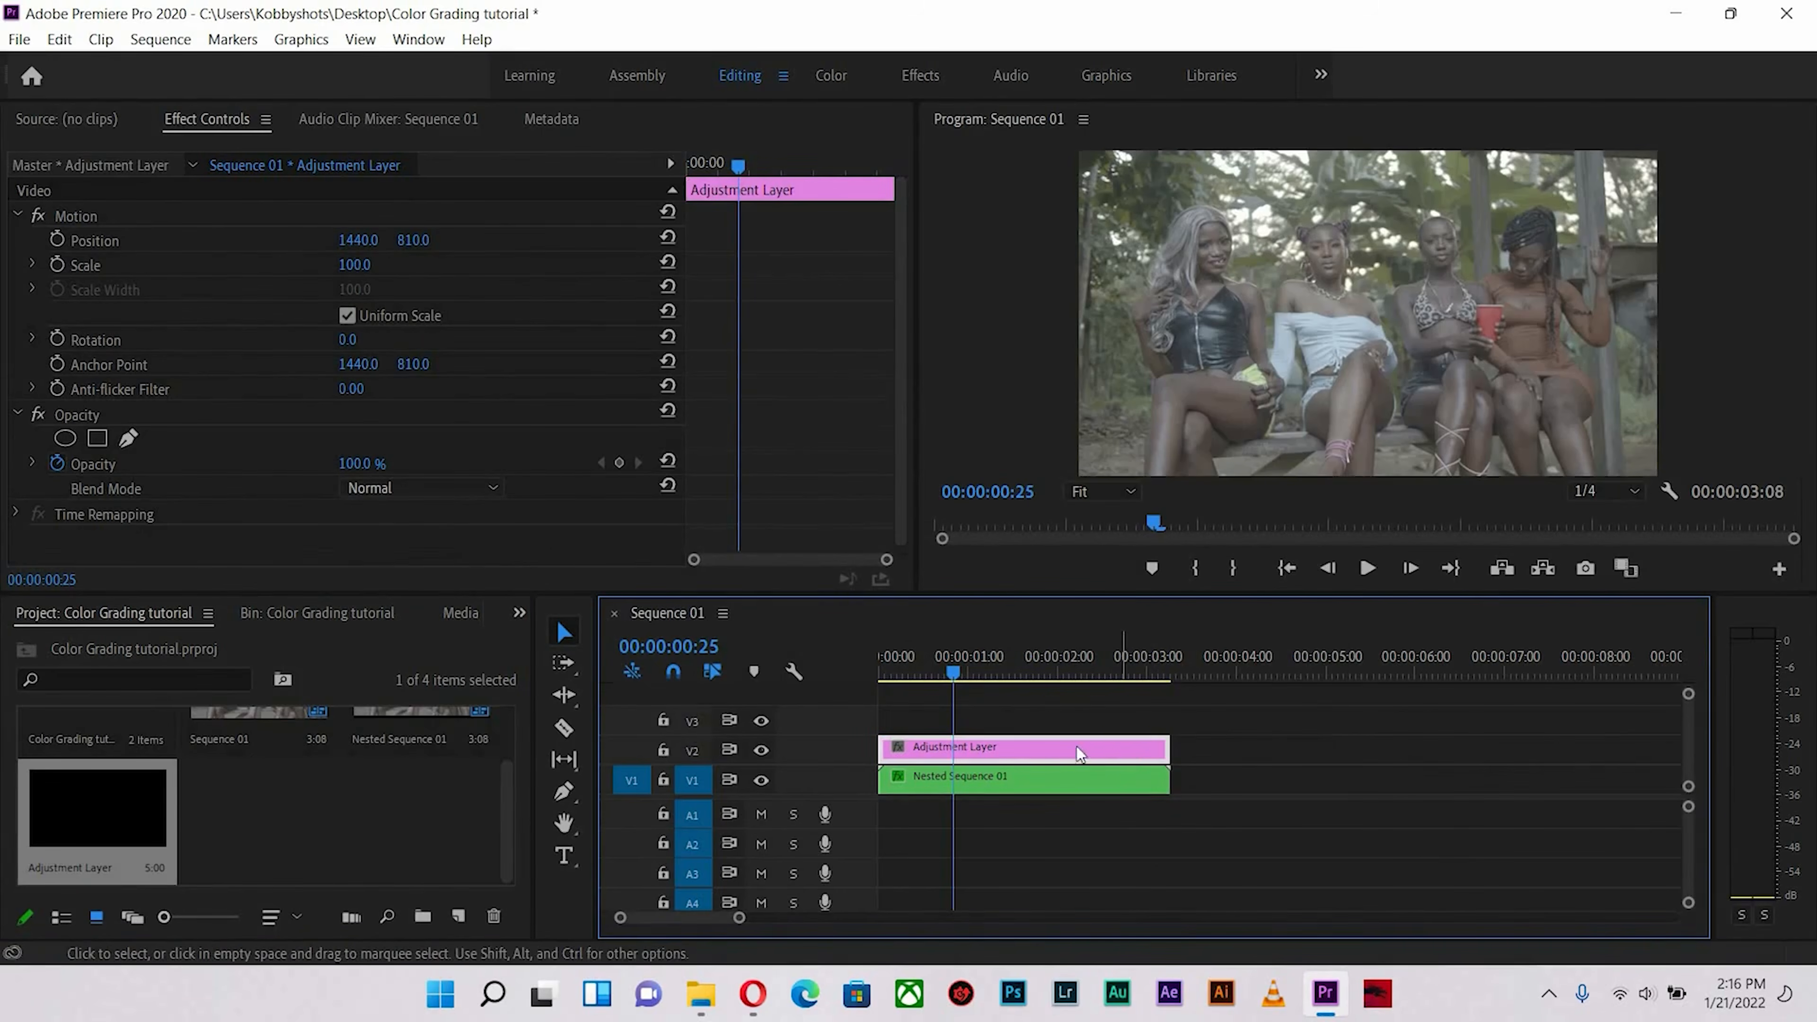
- Duplicate the V2 adjustment layer onto tracks V3 and V4, aligned with the nested clip
{"action": "left_click_drag", "start_coordinate": [1077, 731], "coordinate": [1061, 719]}
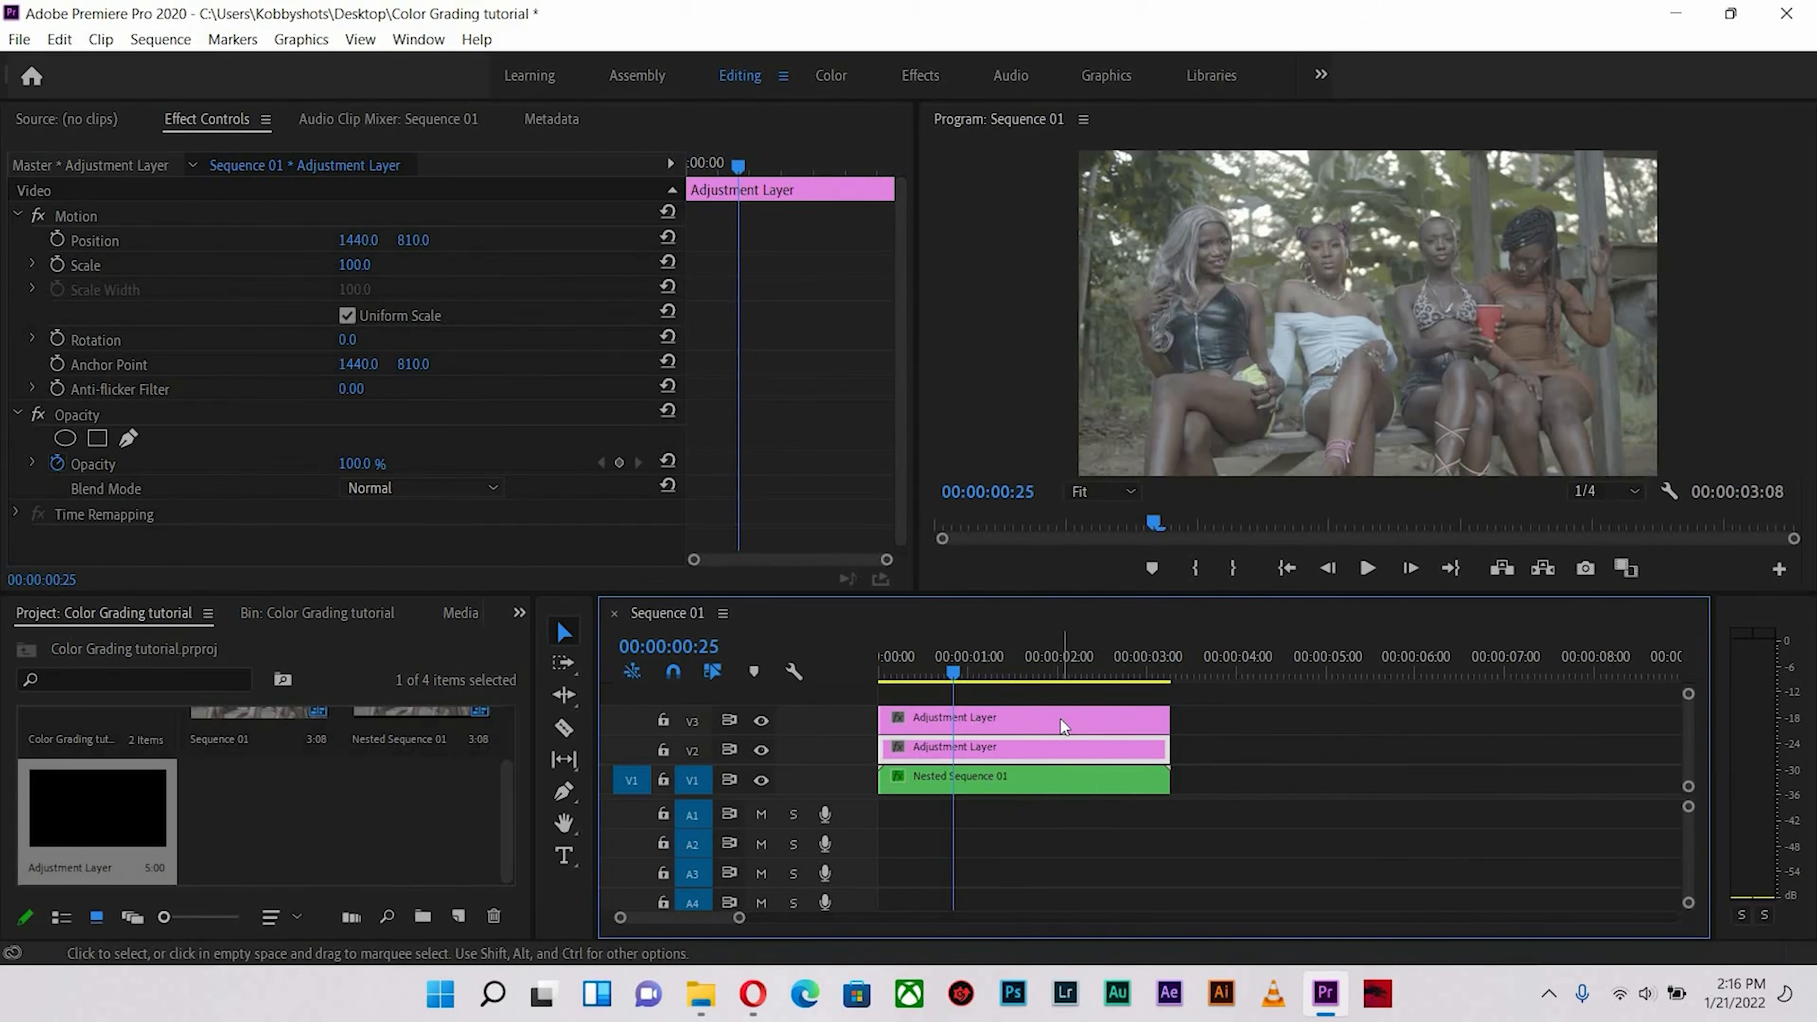
{"action": "left_click", "coordinate": [1060, 719]}
{"action": "left_click", "coordinate": [985, 755]}
{"action": "left_click", "coordinate": [981, 723]}
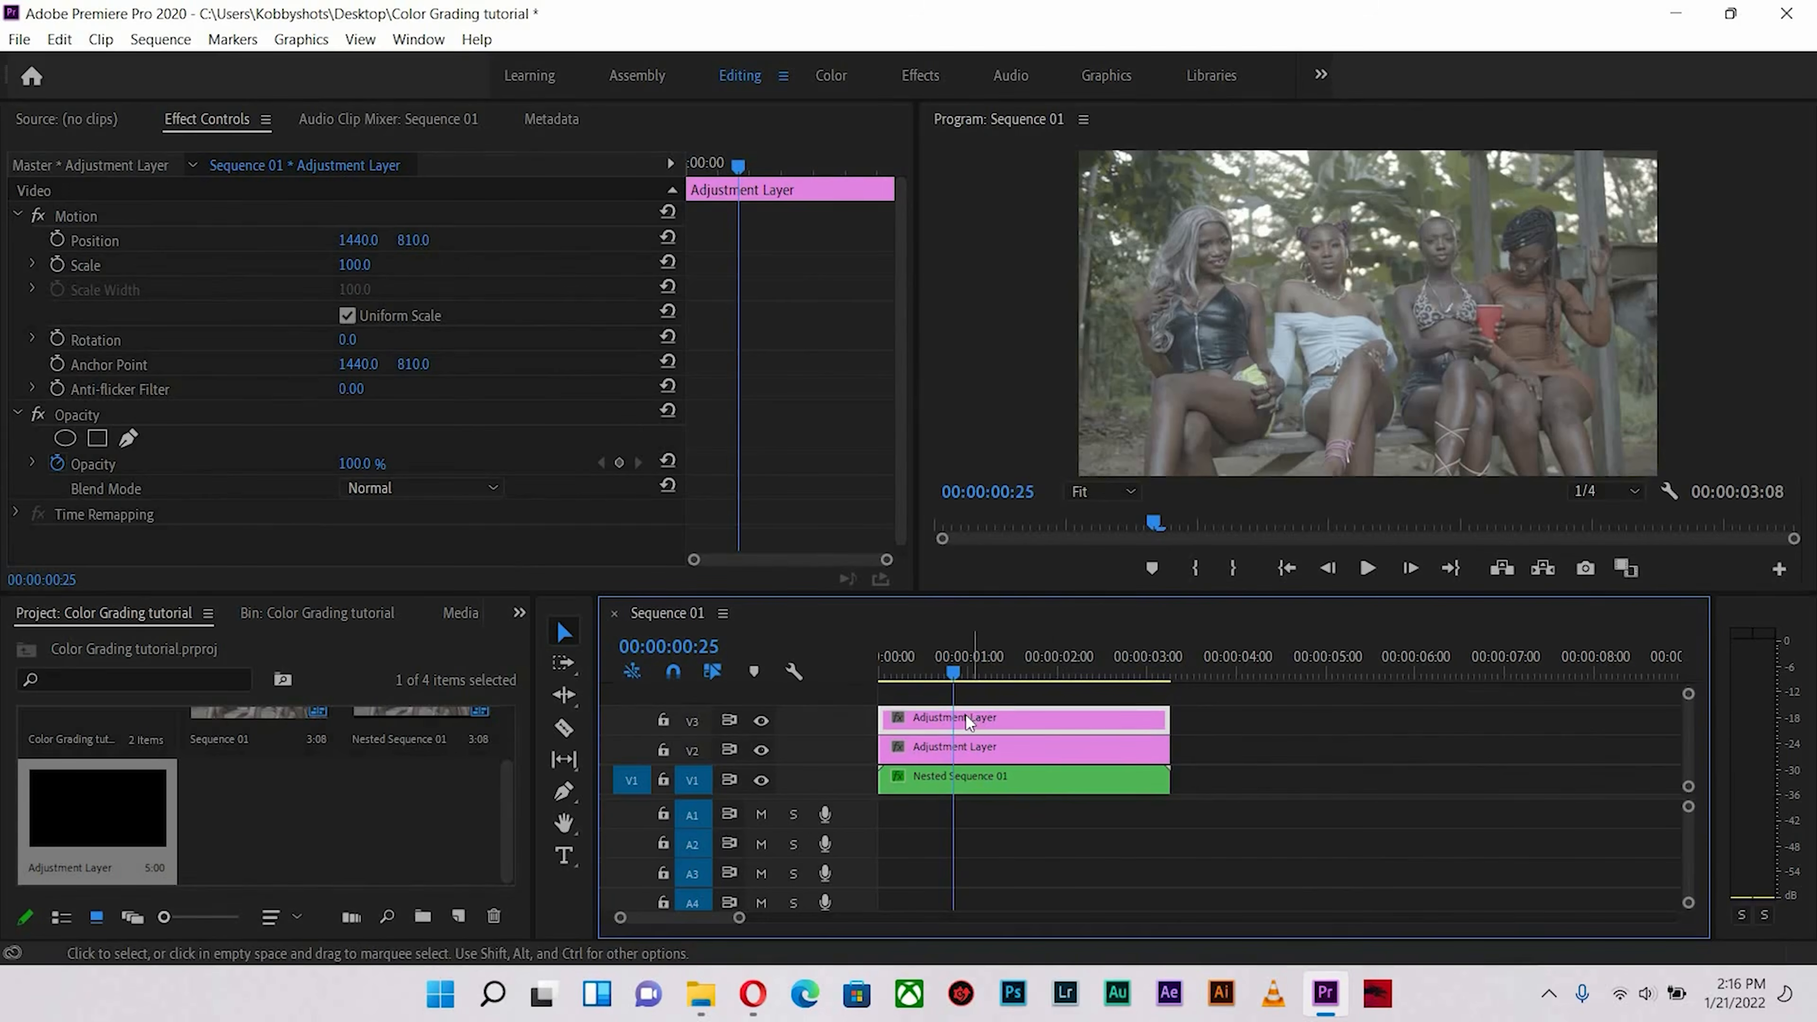
{"action": "left_click_drag", "start_coordinate": [964, 716], "coordinate": [973, 698]}
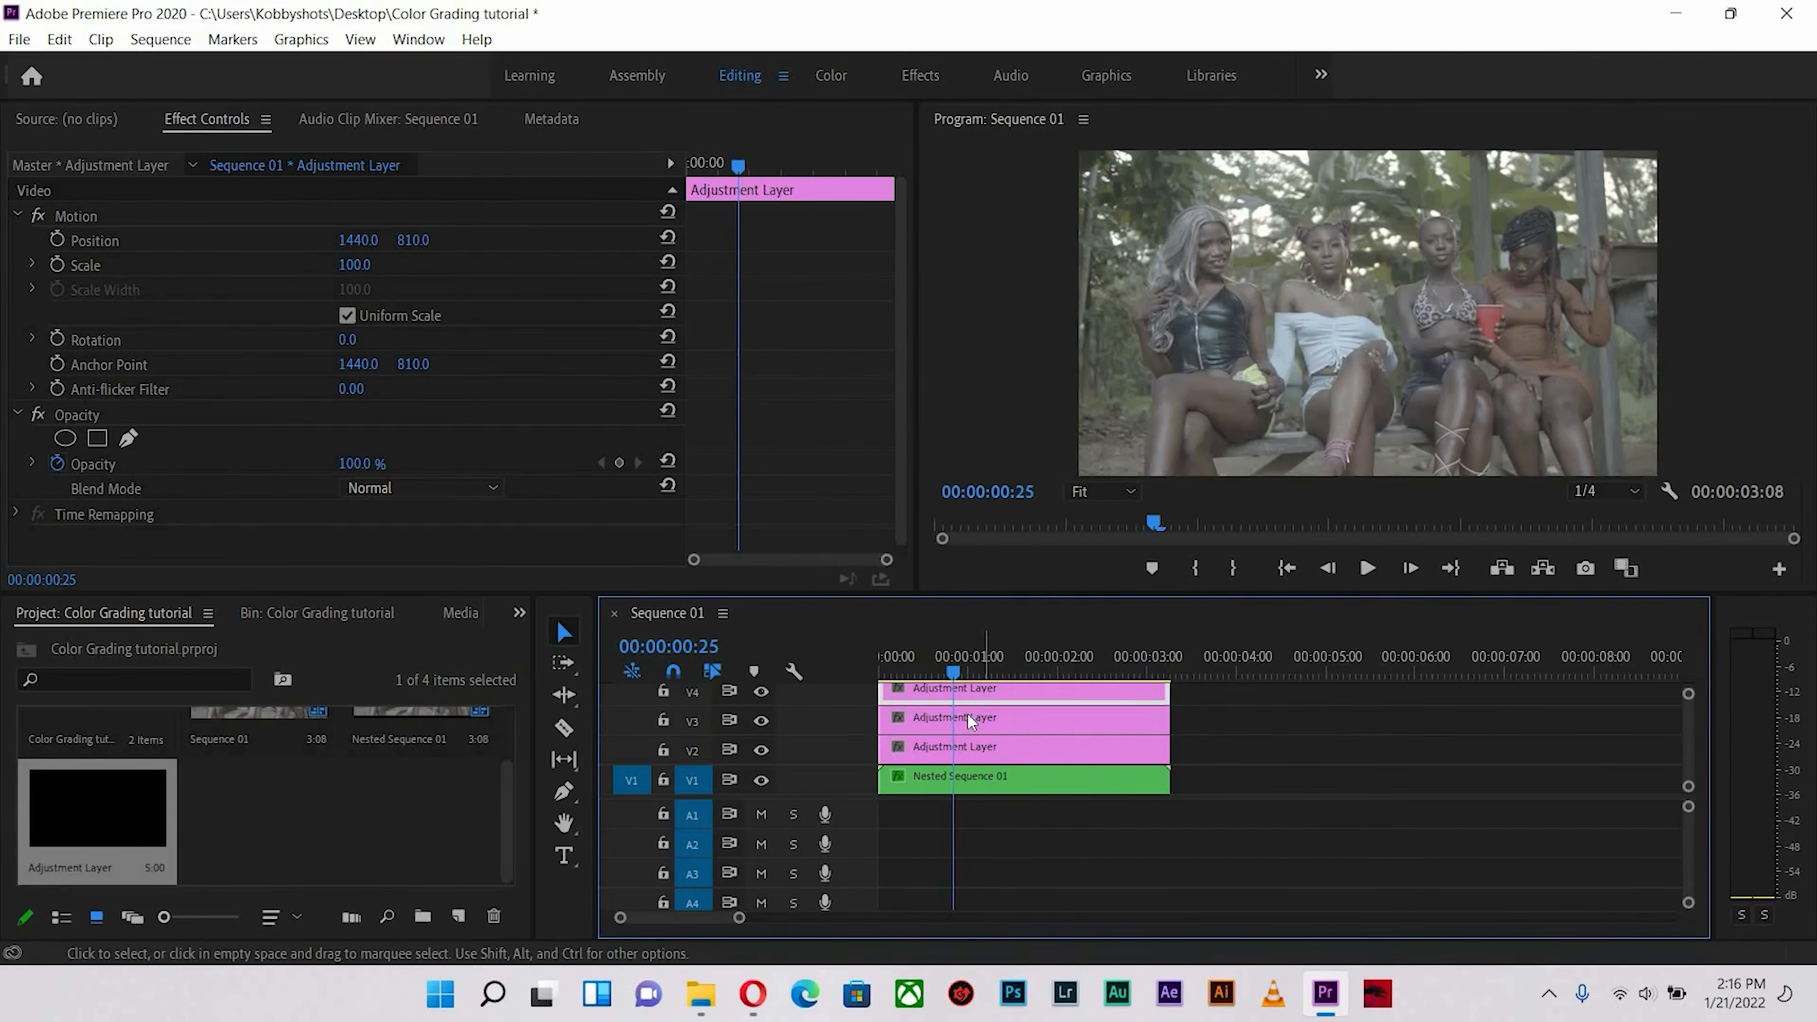
- Apply Orange and Teal Lowlight.cube from the Selected Color grade for my films folder in Downloads as the V2 adjustment layer's Creative look
{"action": "left_click", "coordinate": [965, 755]}
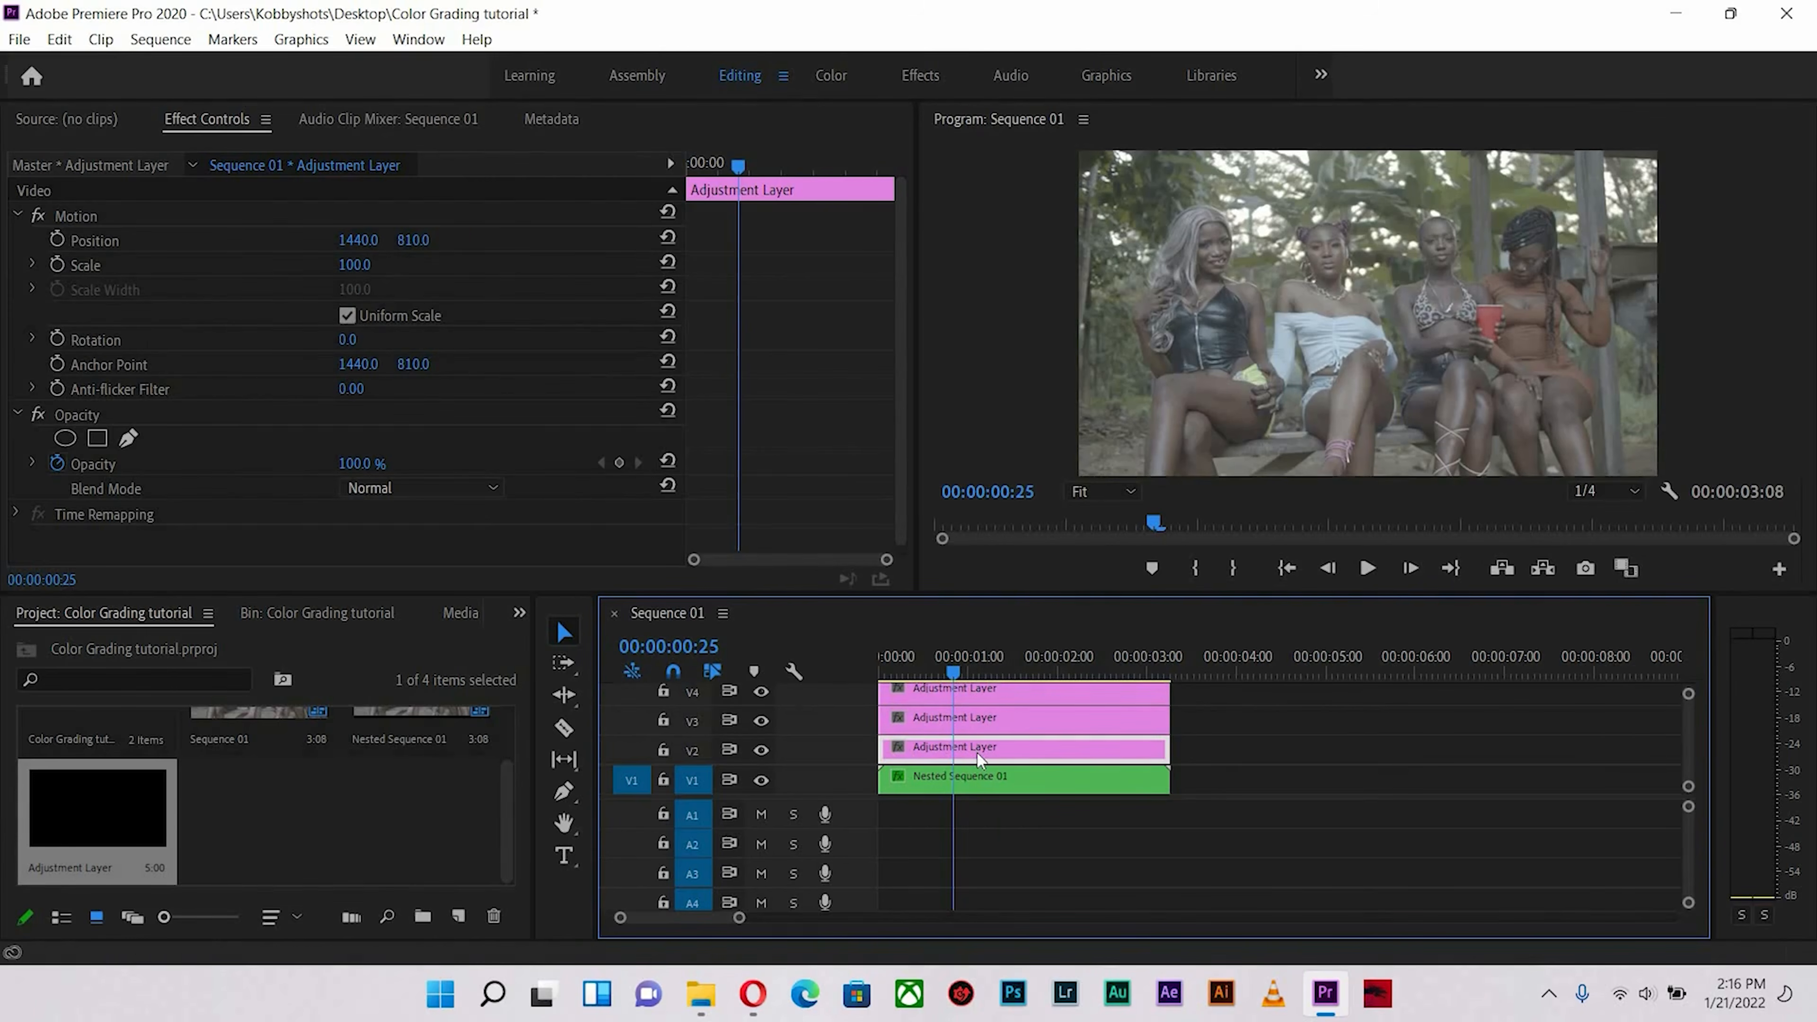
{"action": "left_click", "coordinate": [834, 75]}
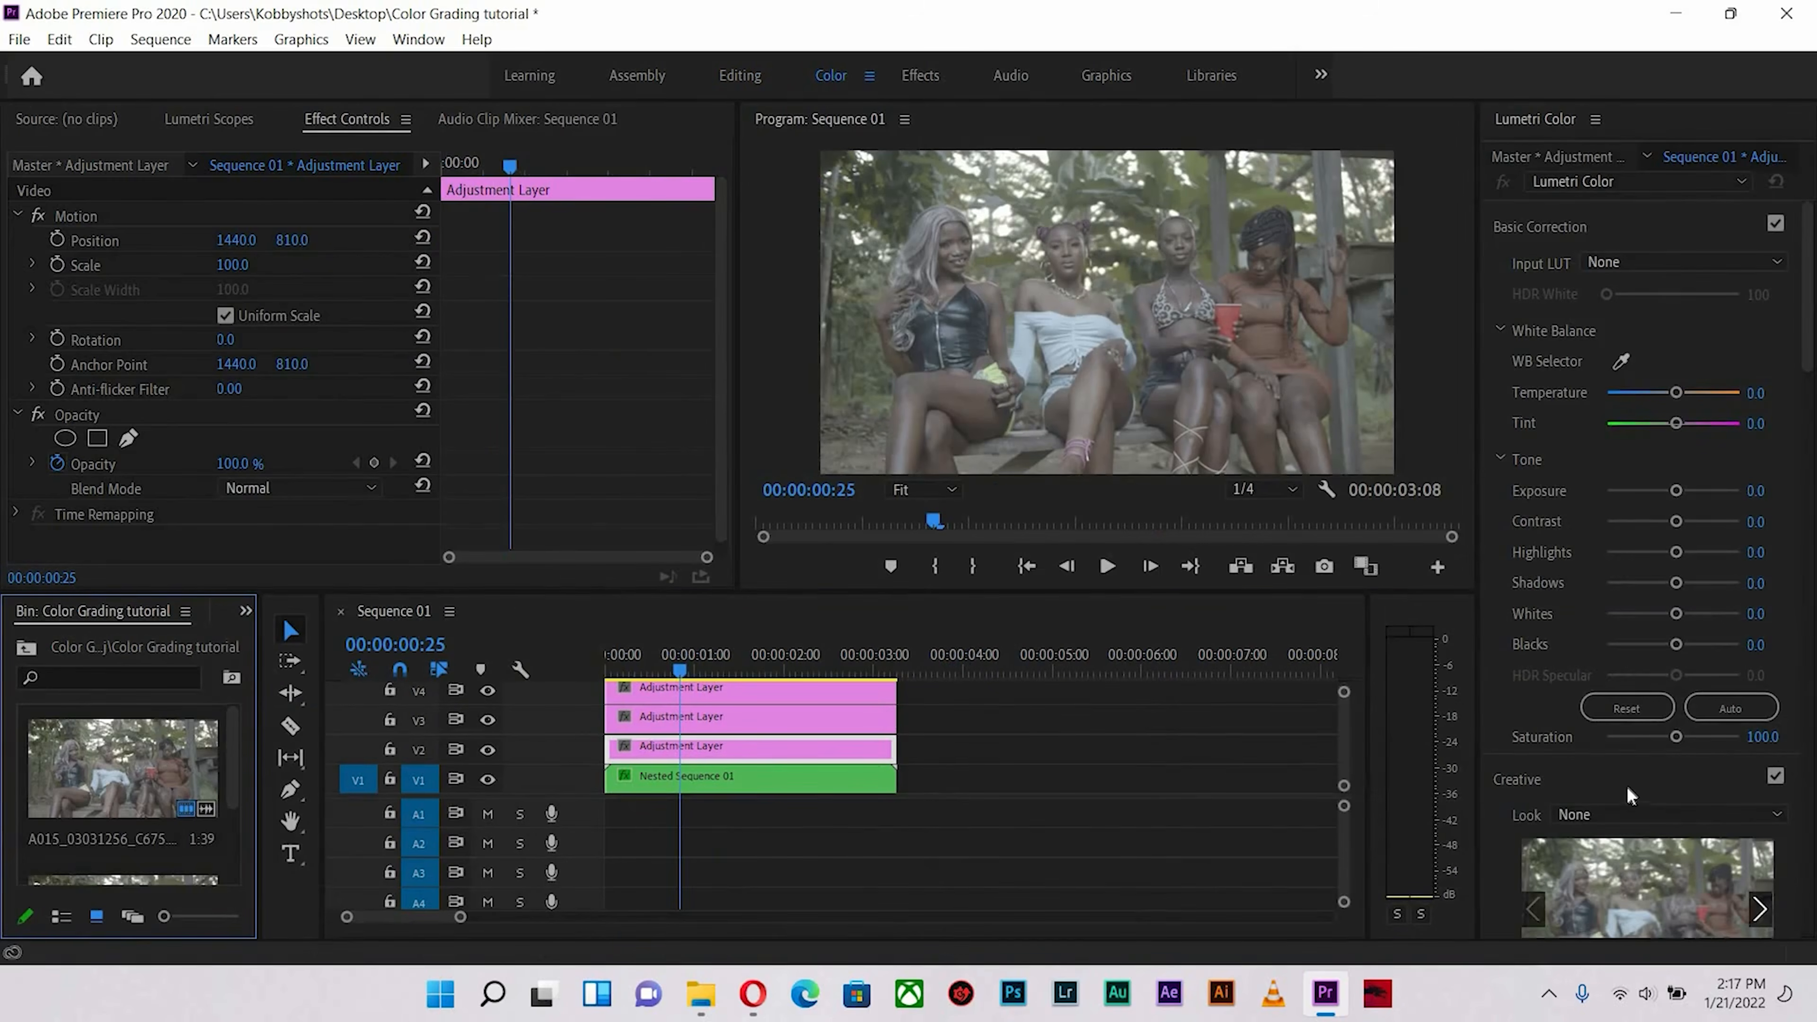
{"action": "scroll", "coordinate": [1630, 783], "scroll_direction": "down", "scroll_amount": 1}
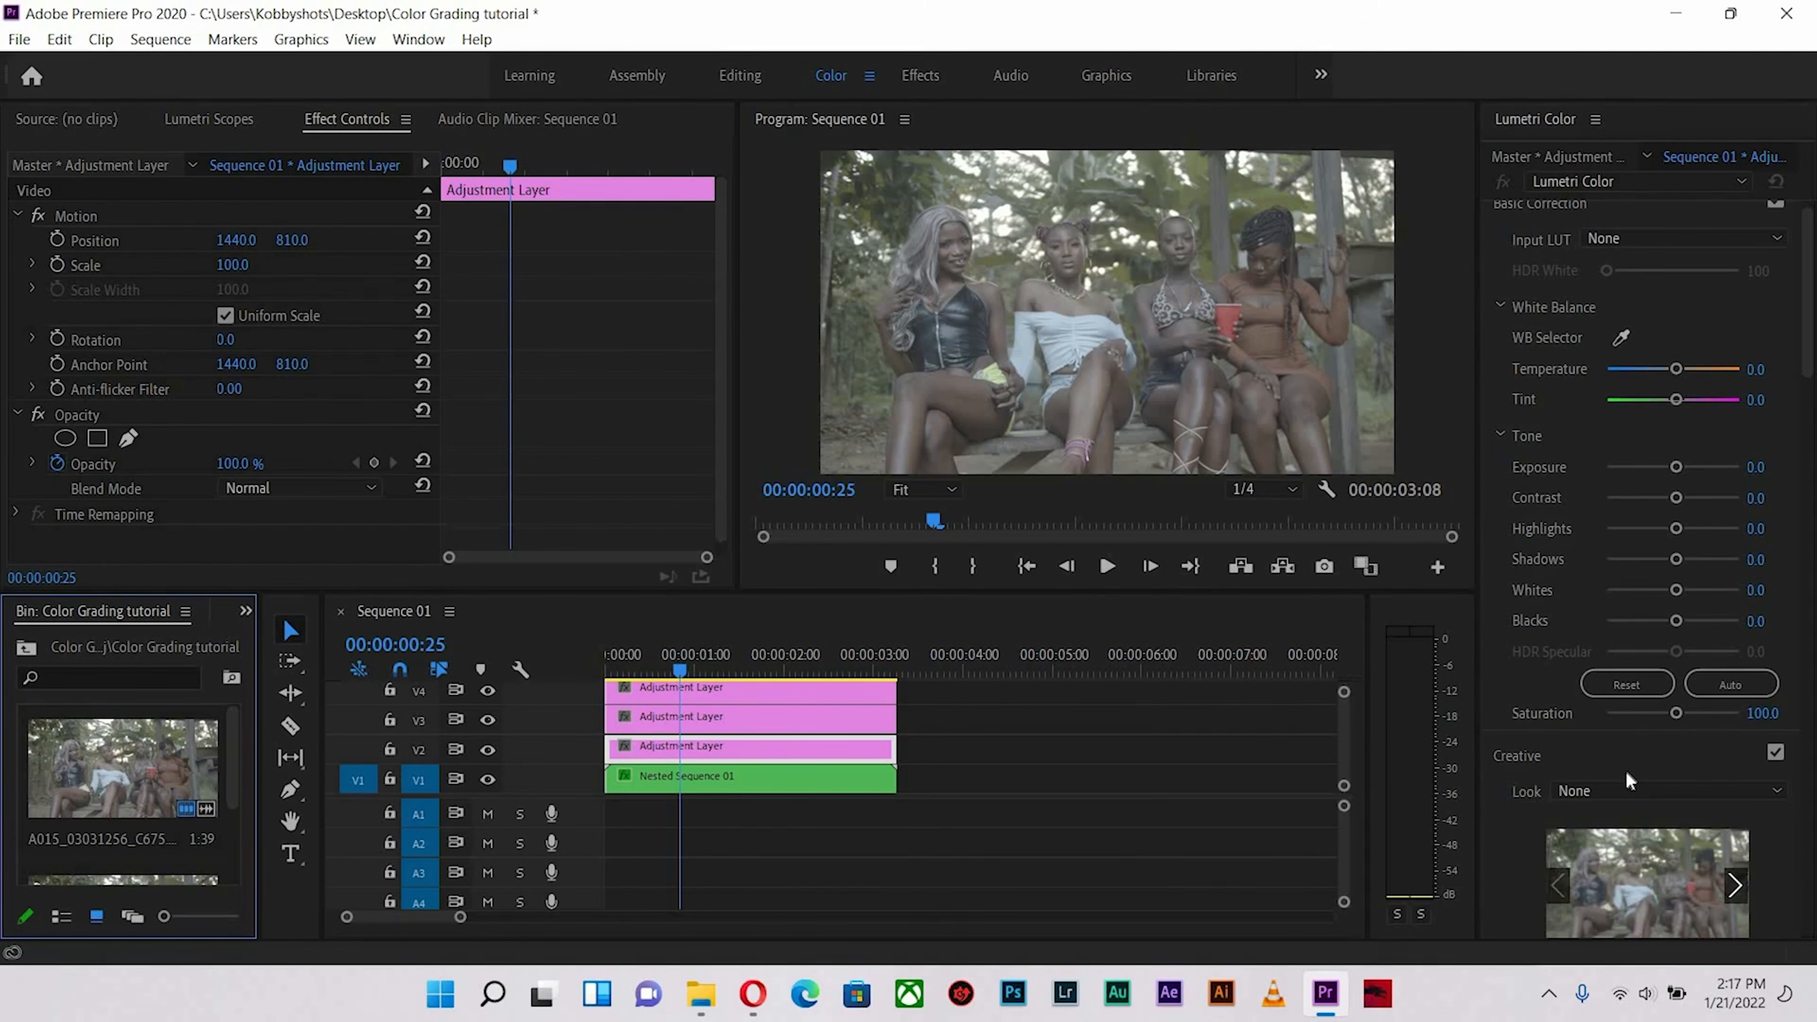
{"action": "left_click", "coordinate": [1622, 792]}
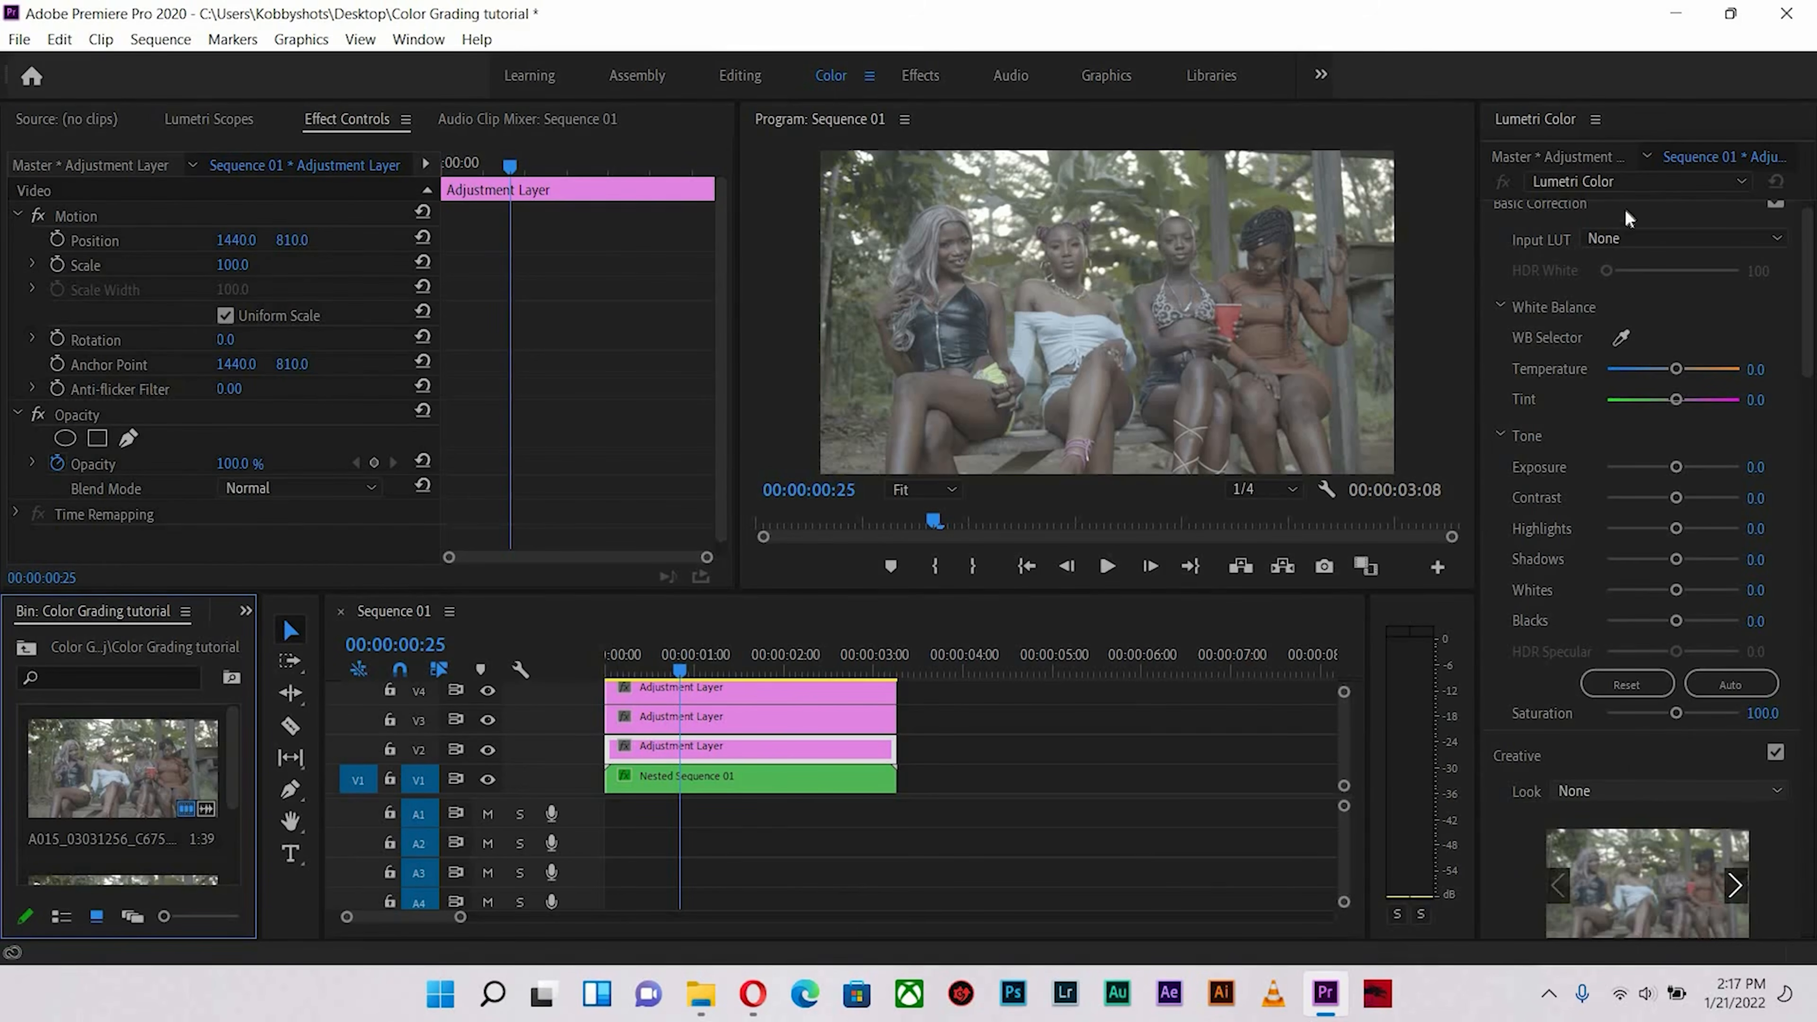
{"action": "left_click", "coordinate": [1561, 69]}
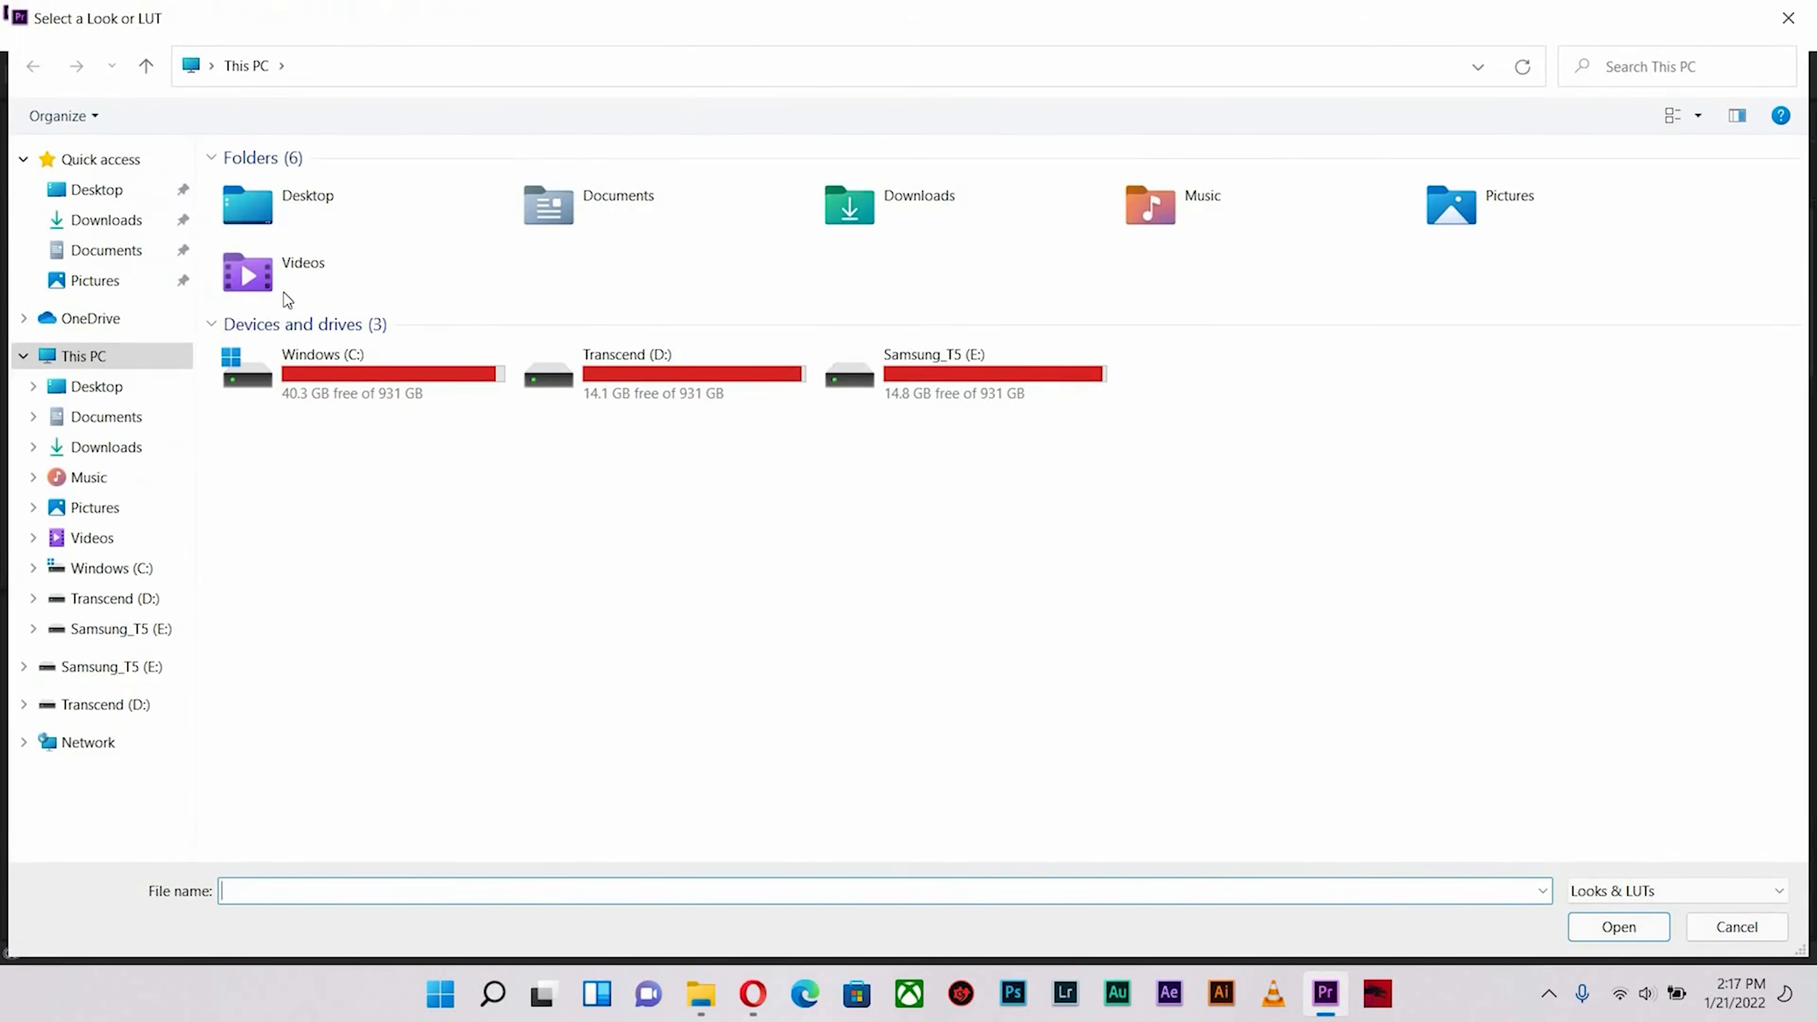
{"action": "left_click", "coordinate": [133, 449]}
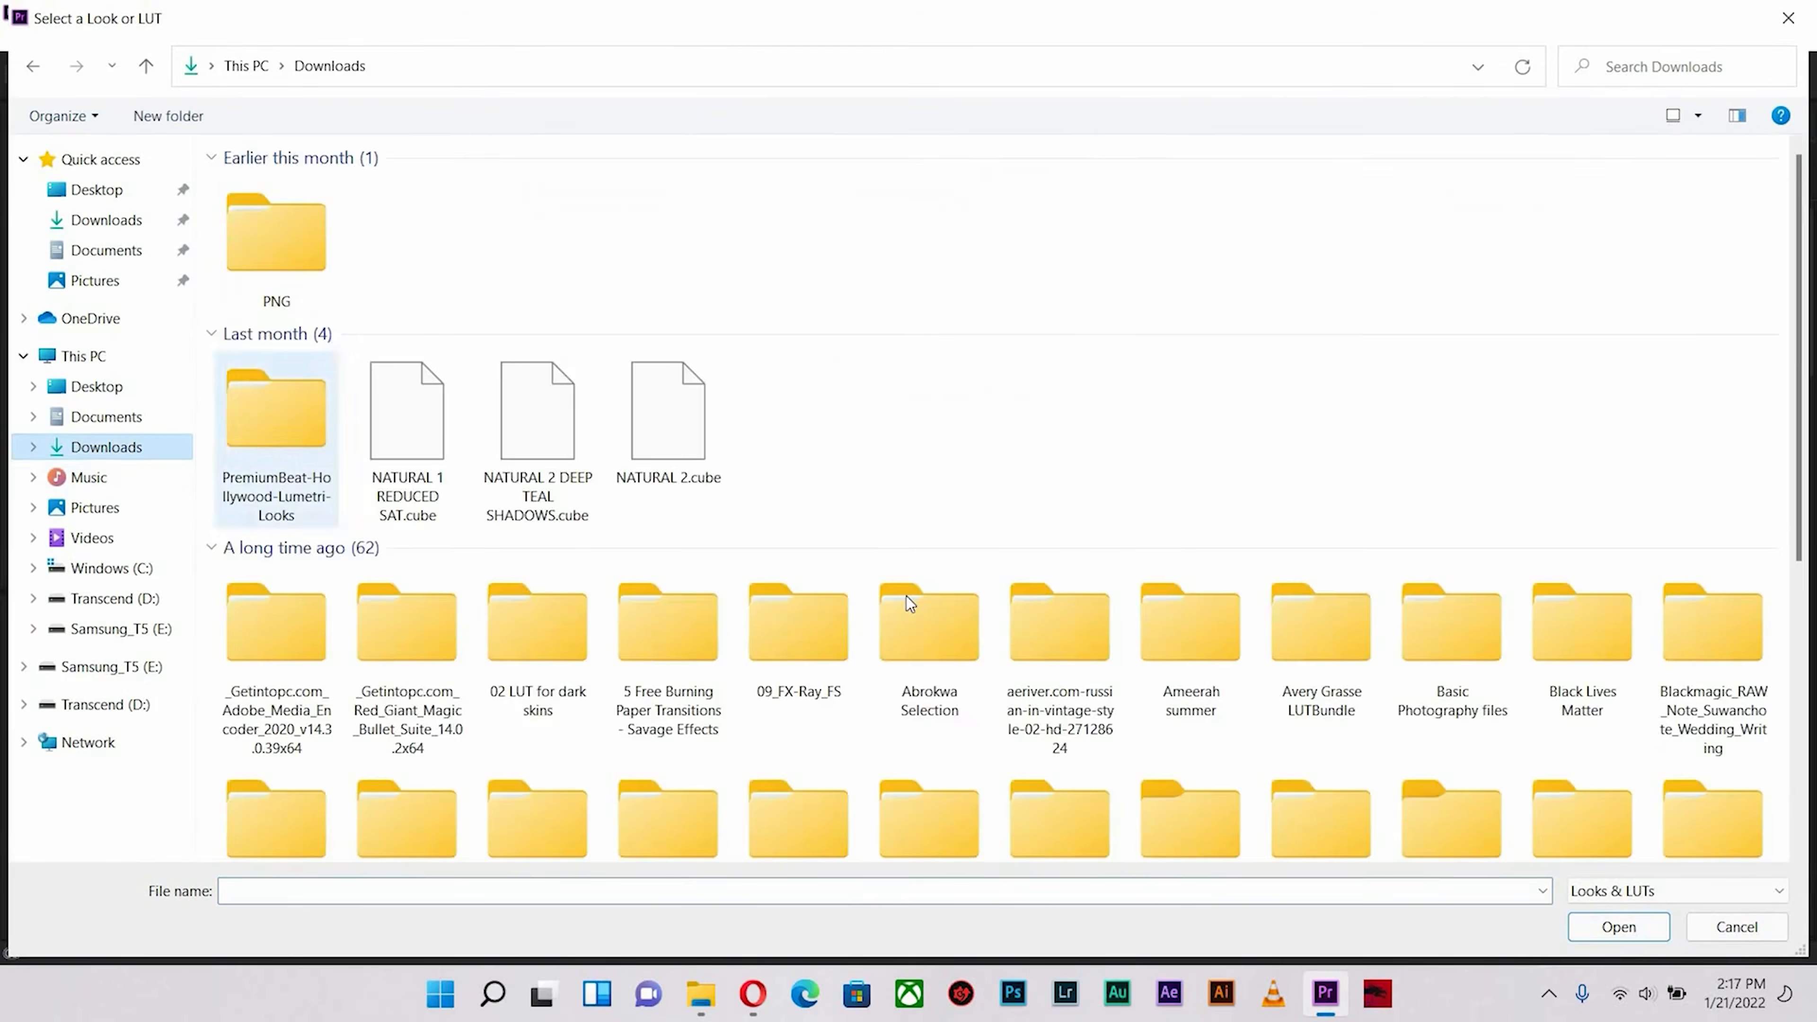
{"action": "scroll", "coordinate": [905, 597], "scroll_direction": "down", "scroll_amount": 10}
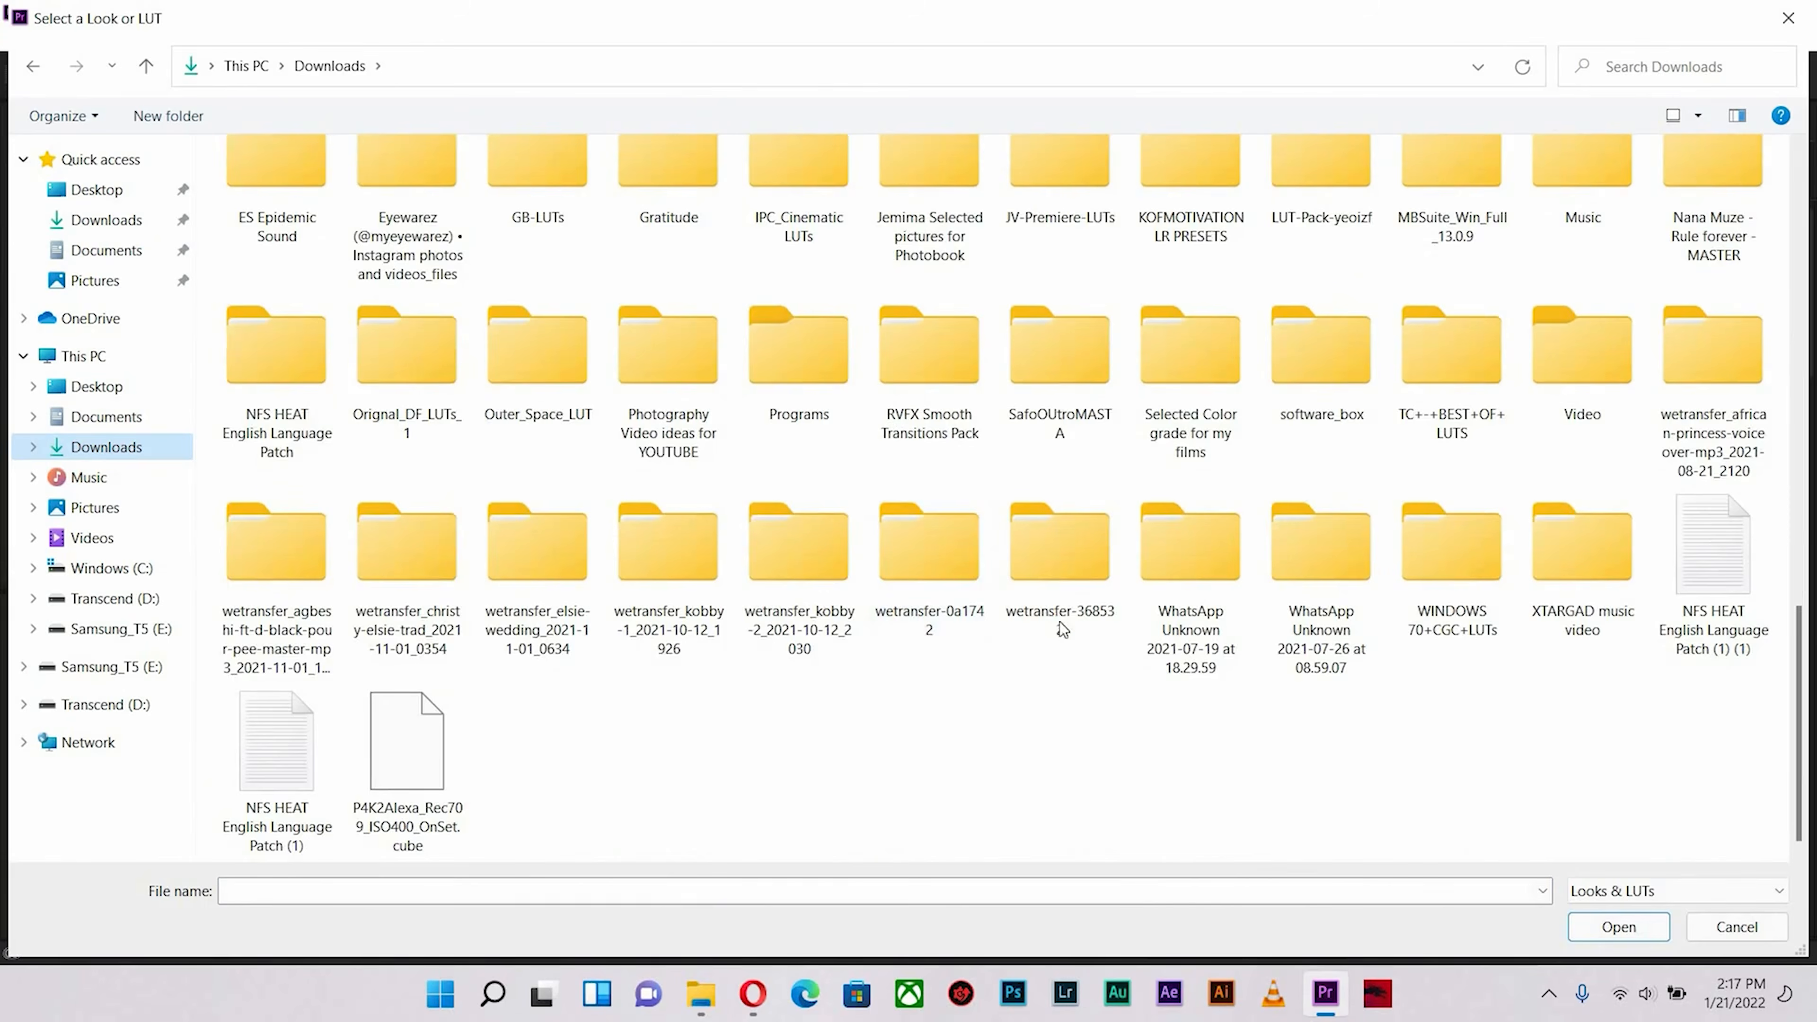
{"action": "scroll", "coordinate": [1166, 648], "scroll_direction": "up", "scroll_amount": 3}
{"action": "scroll", "coordinate": [1252, 632], "scroll_direction": "down", "scroll_amount": 3}
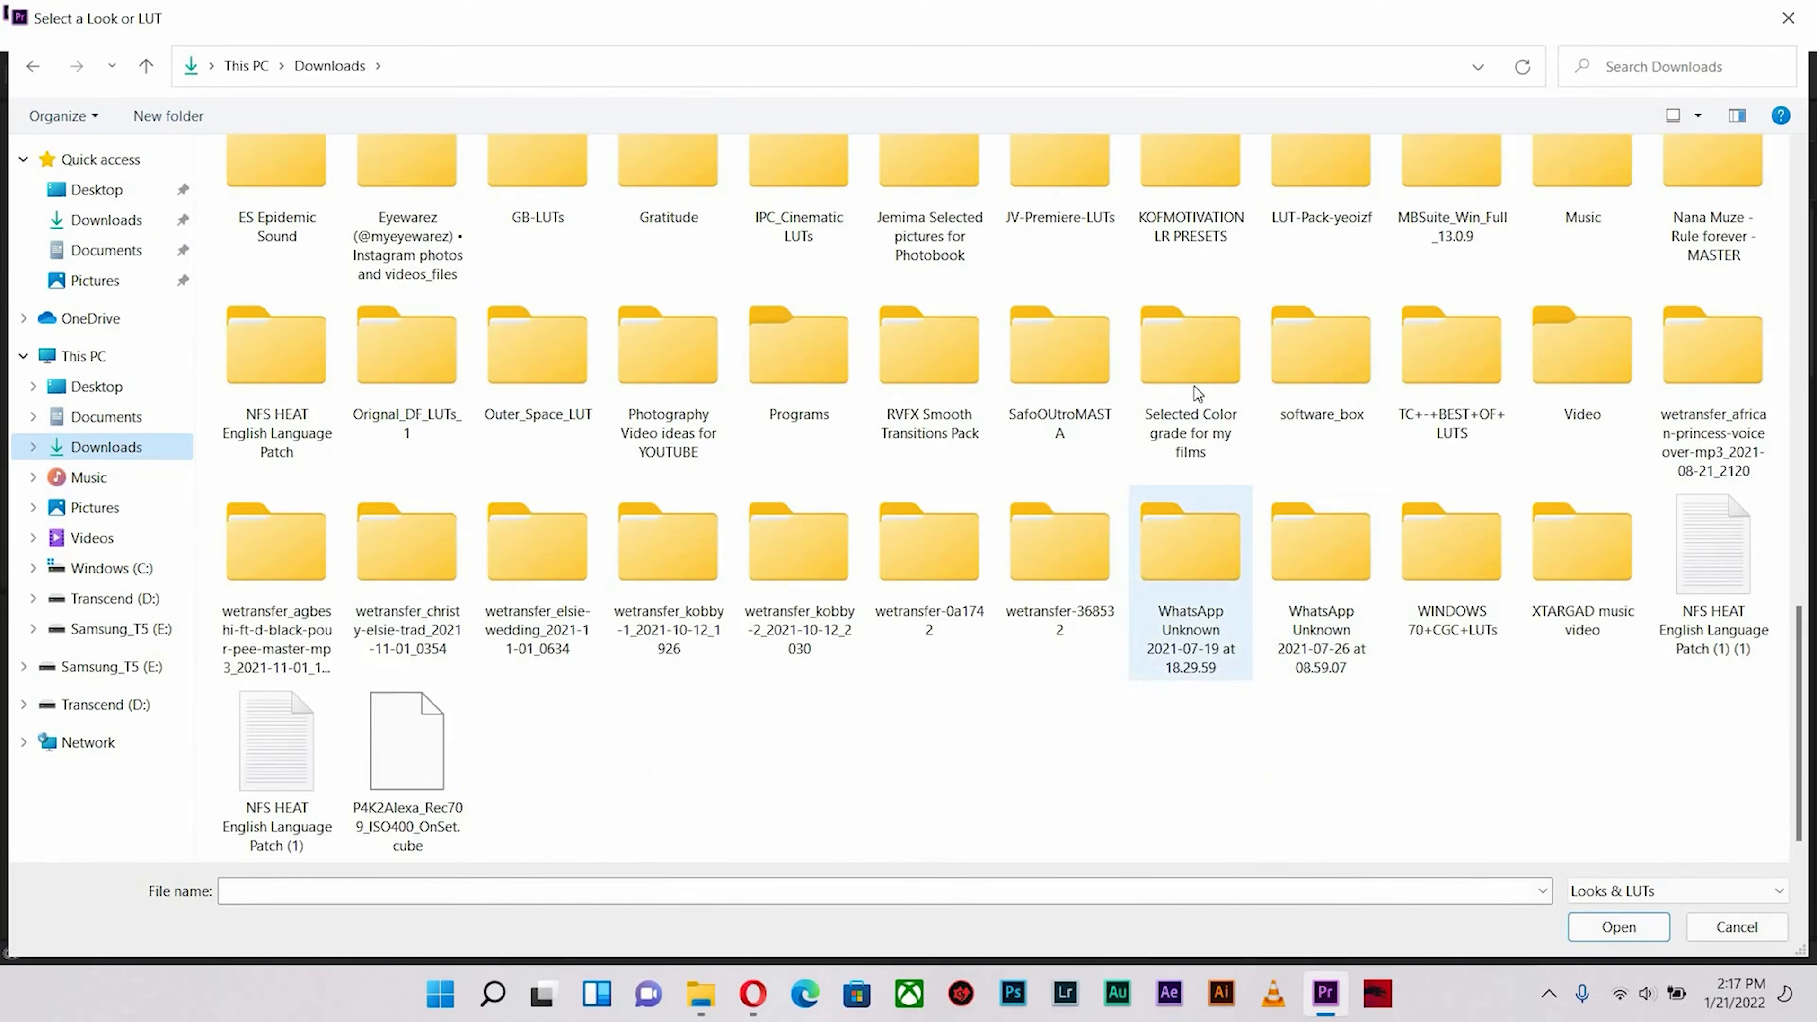
{"action": "double_click", "coordinate": [1207, 364]}
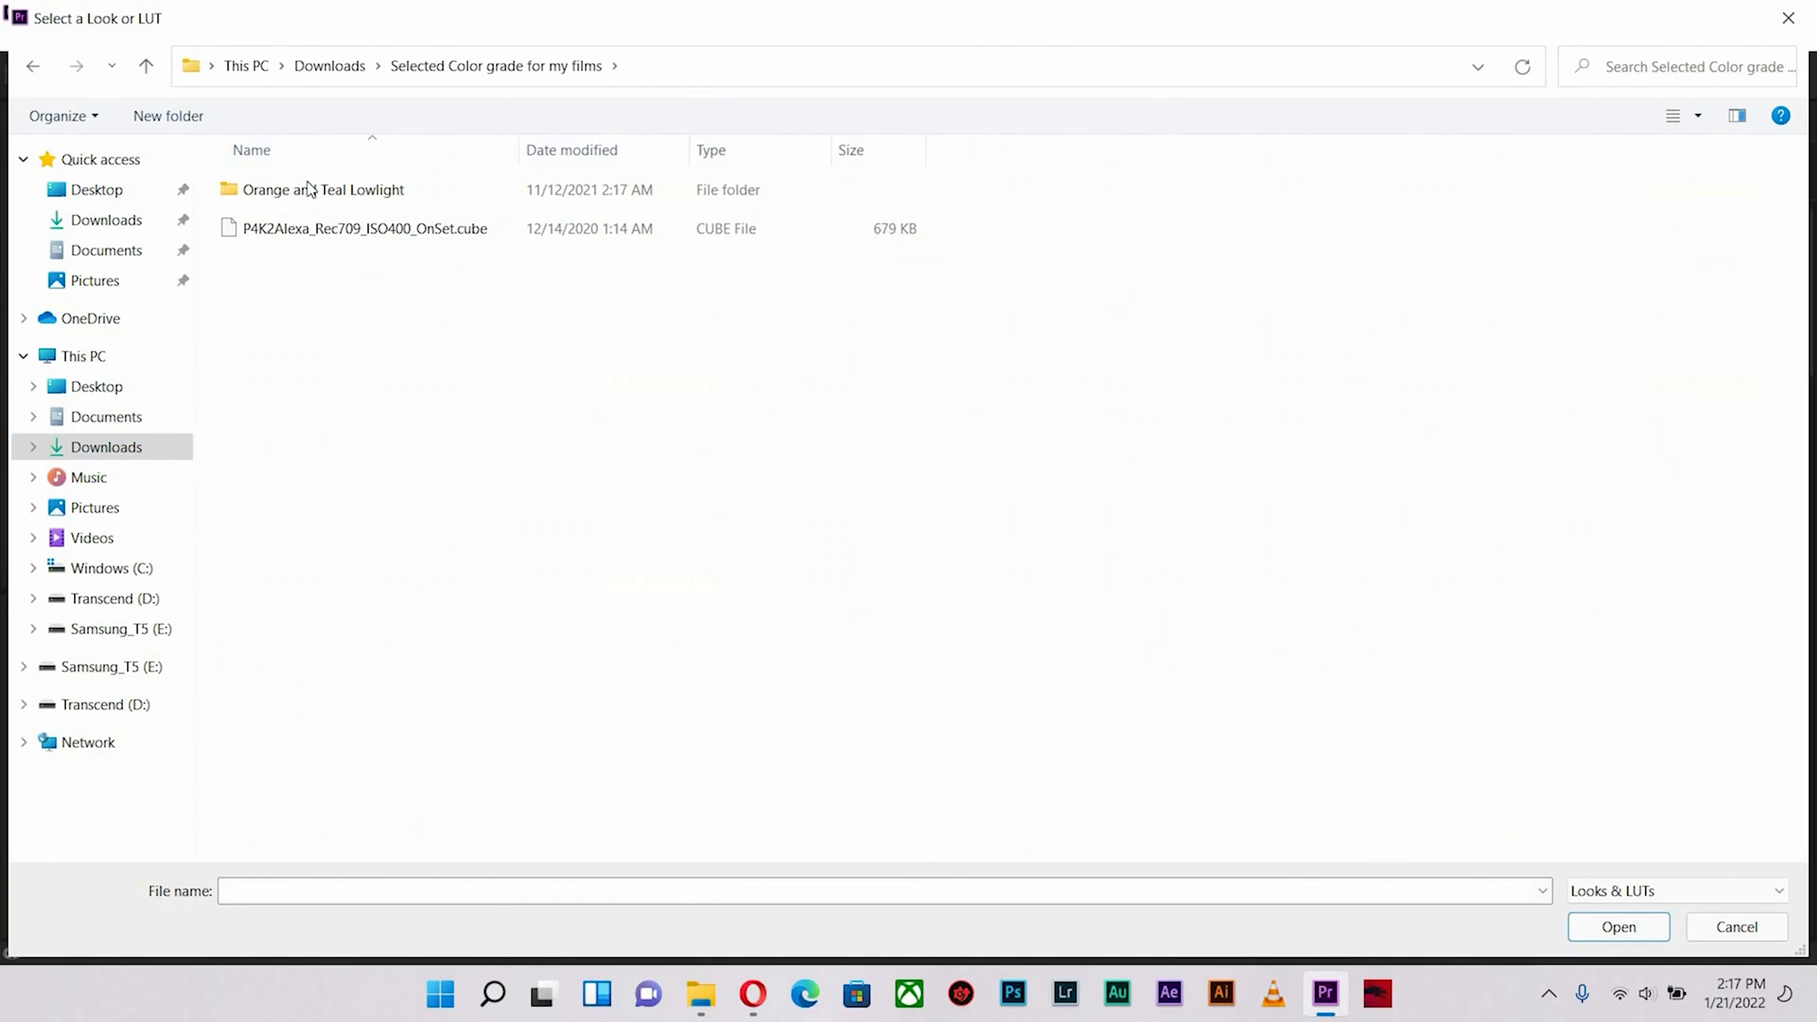
{"action": "double_click", "coordinate": [308, 191]}
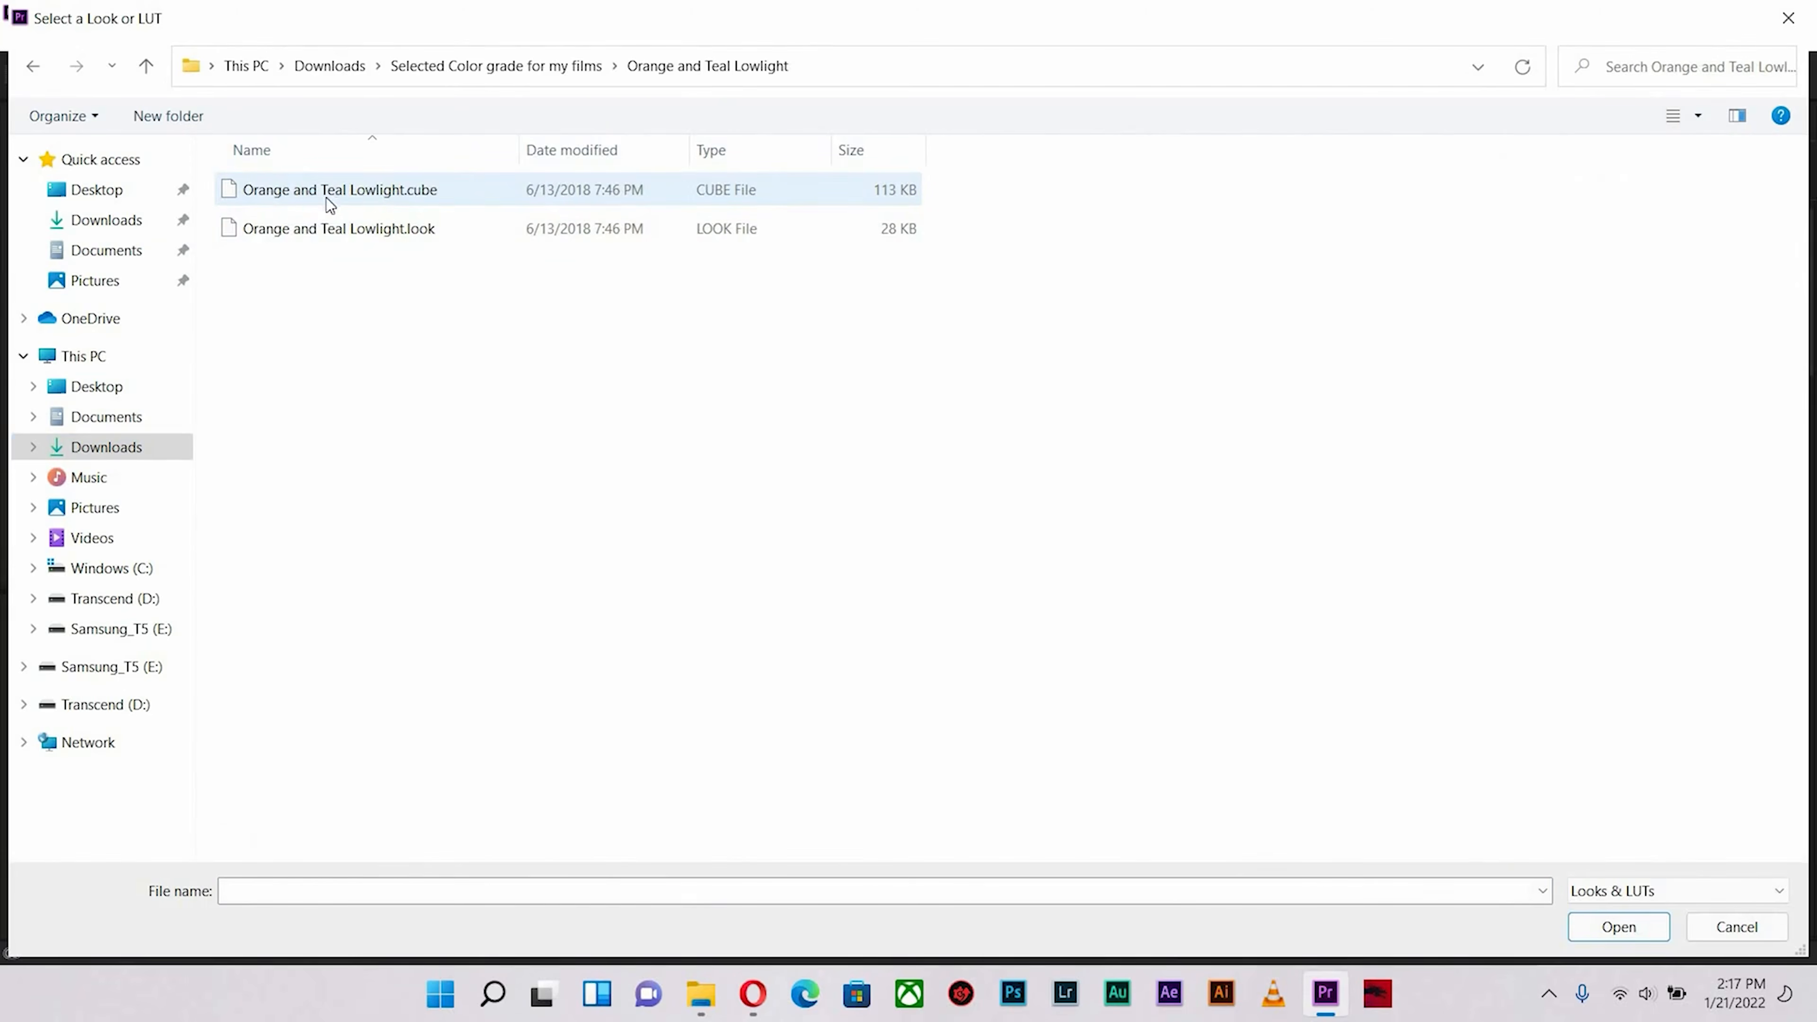
{"action": "double_click", "coordinate": [364, 200]}
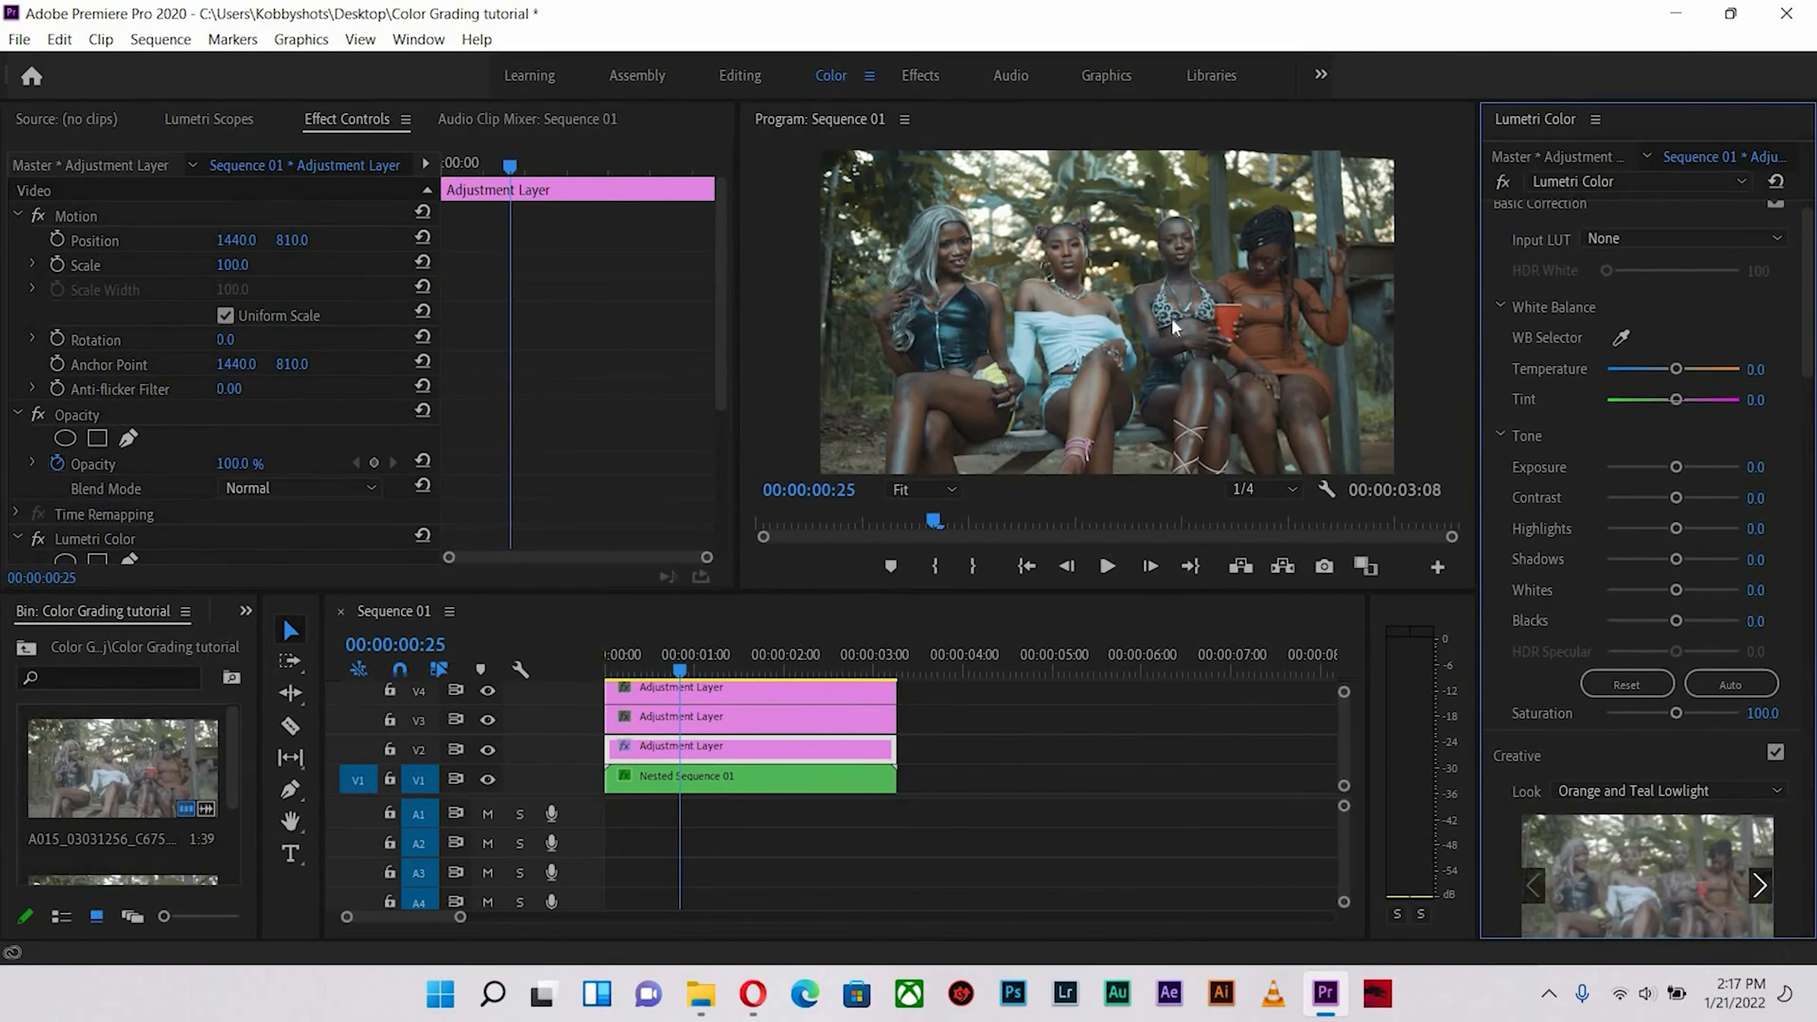
- Apply P4K2Alexa_Rec709_ISO400_OnSet.cube as the Creative look on the V3 adjustment layer
{"action": "left_click", "coordinate": [700, 729]}
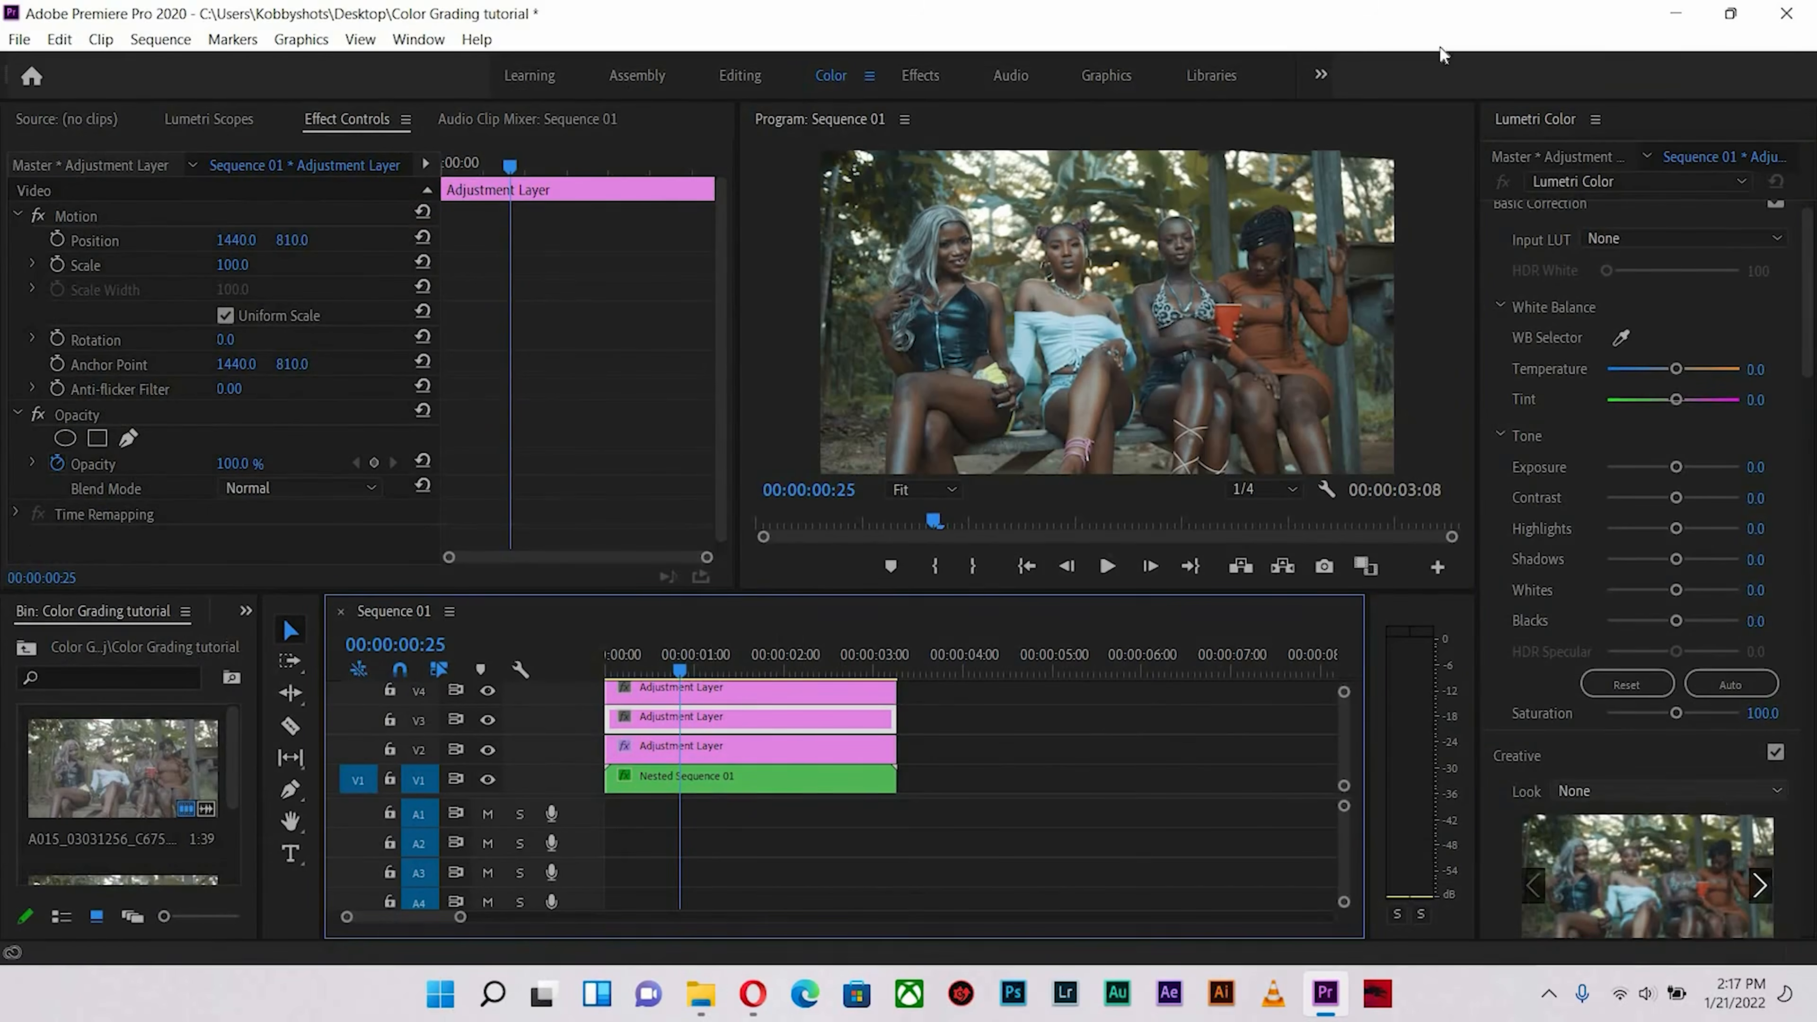
{"action": "left_click", "coordinate": [1441, 63]}
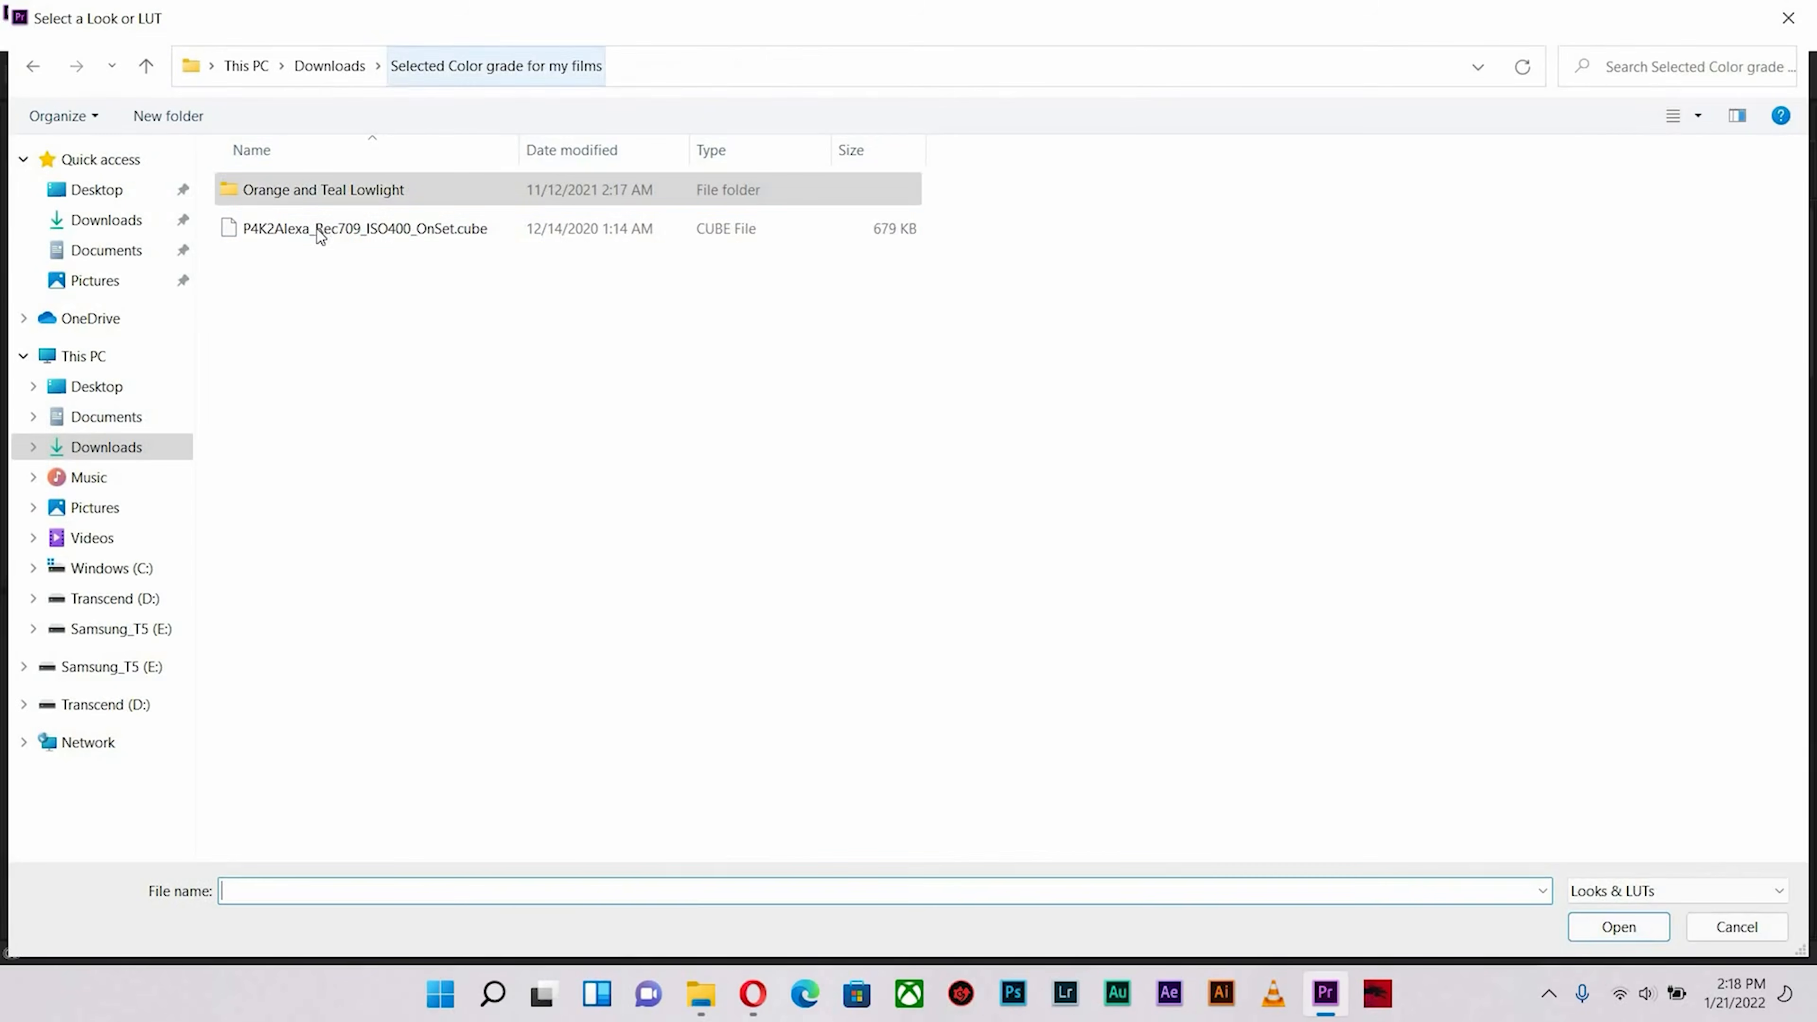
{"action": "double_click", "coordinate": [316, 230]}
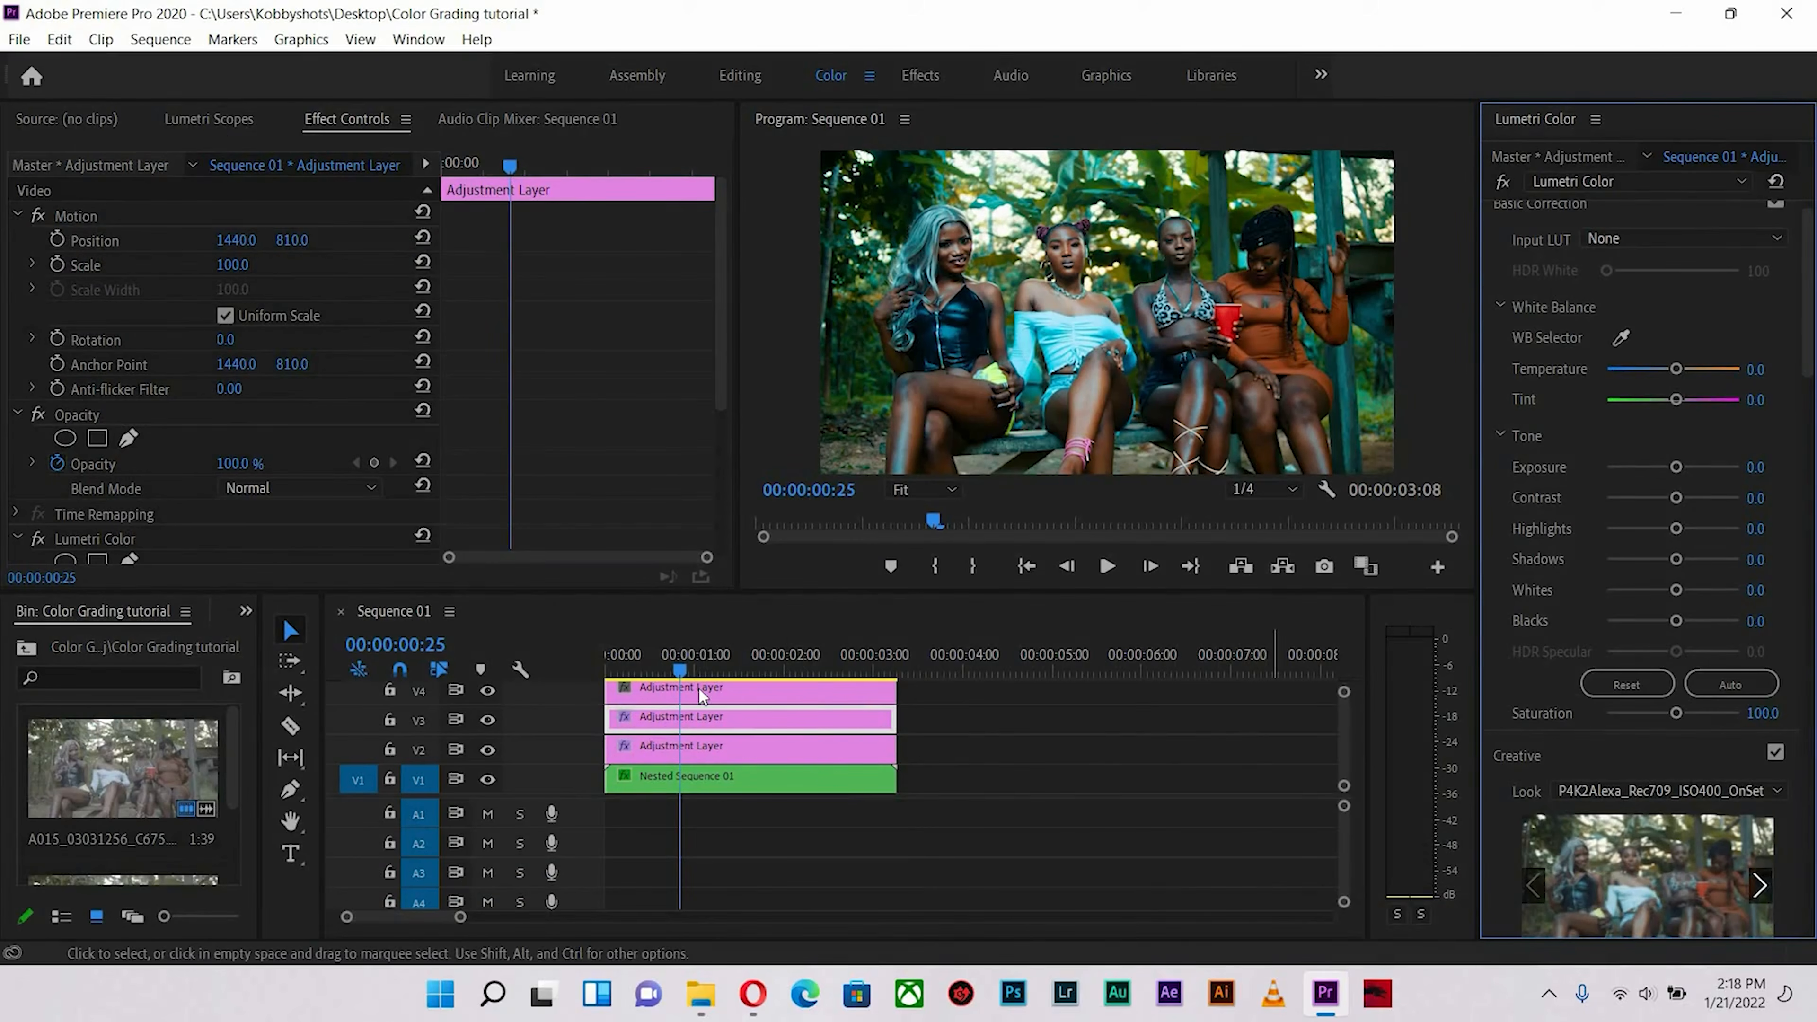
- Move the playhead to 00:00:01:02 and lower the V4 adjustment layer's Lumetri Contrast to -50.4
{"action": "left_click", "coordinate": [644, 658]}
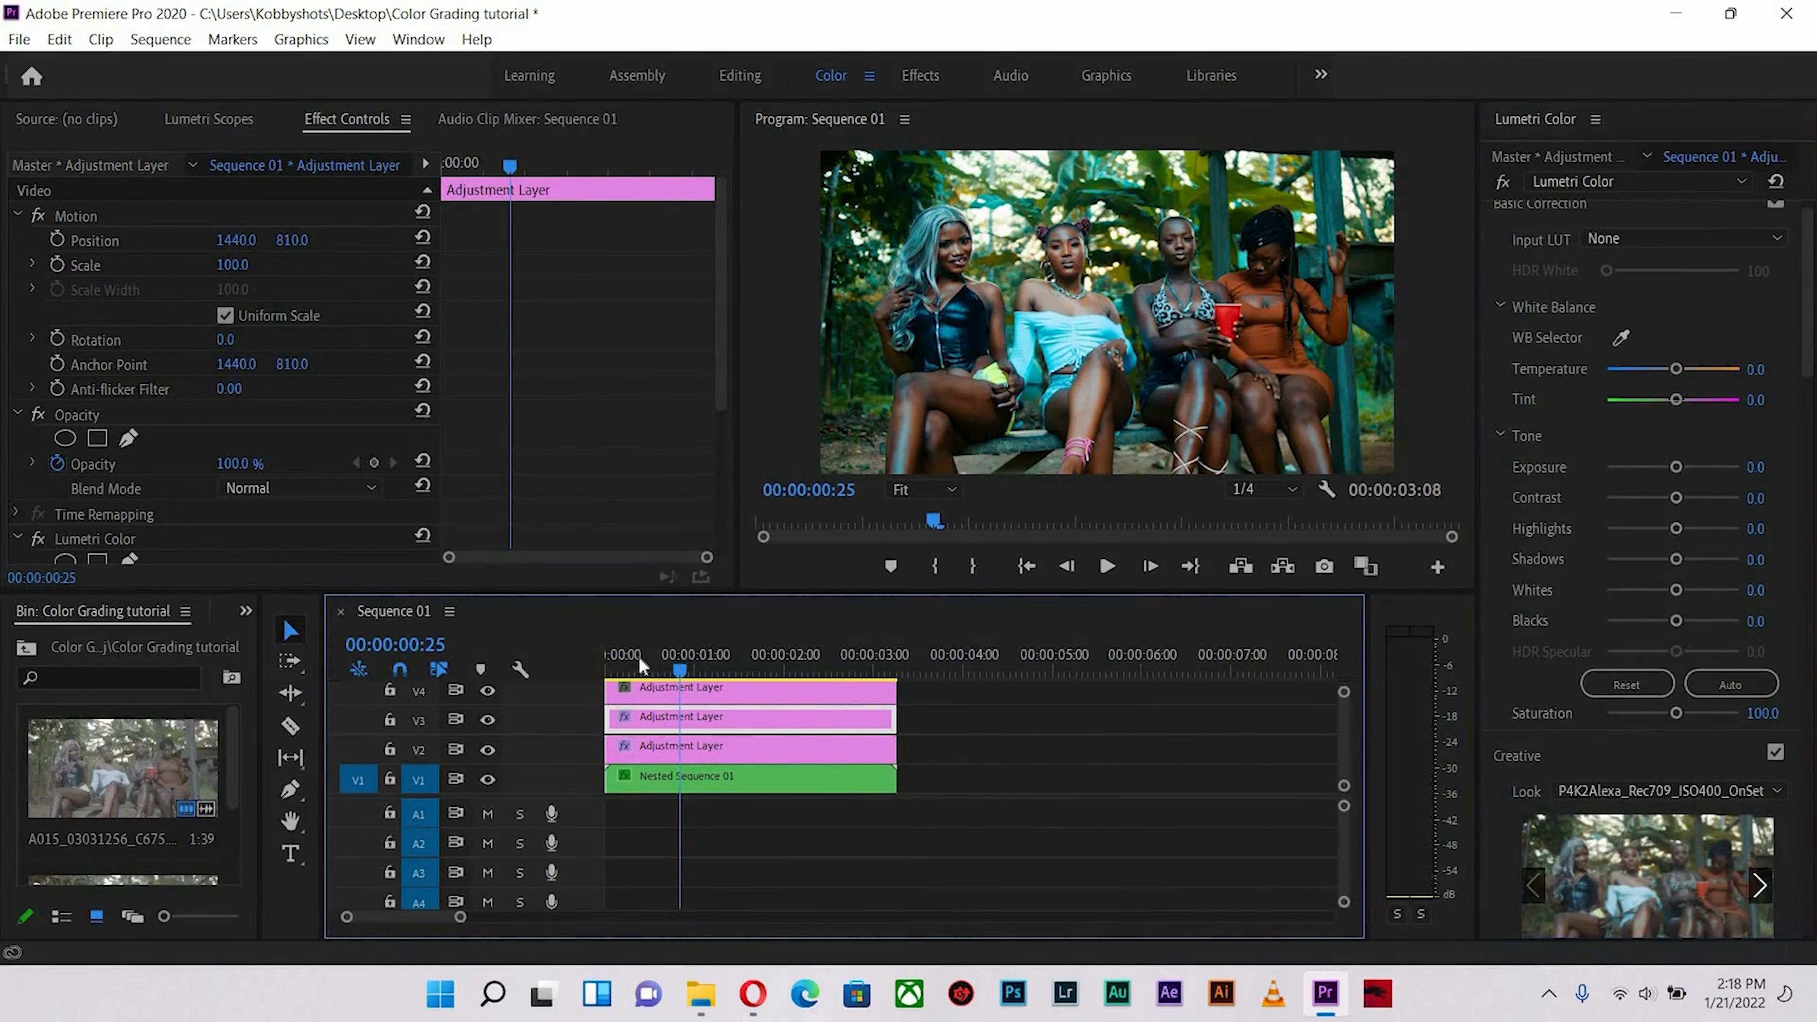
{"action": "left_click_drag", "start_coordinate": [723, 646], "coordinate": [700, 645]}
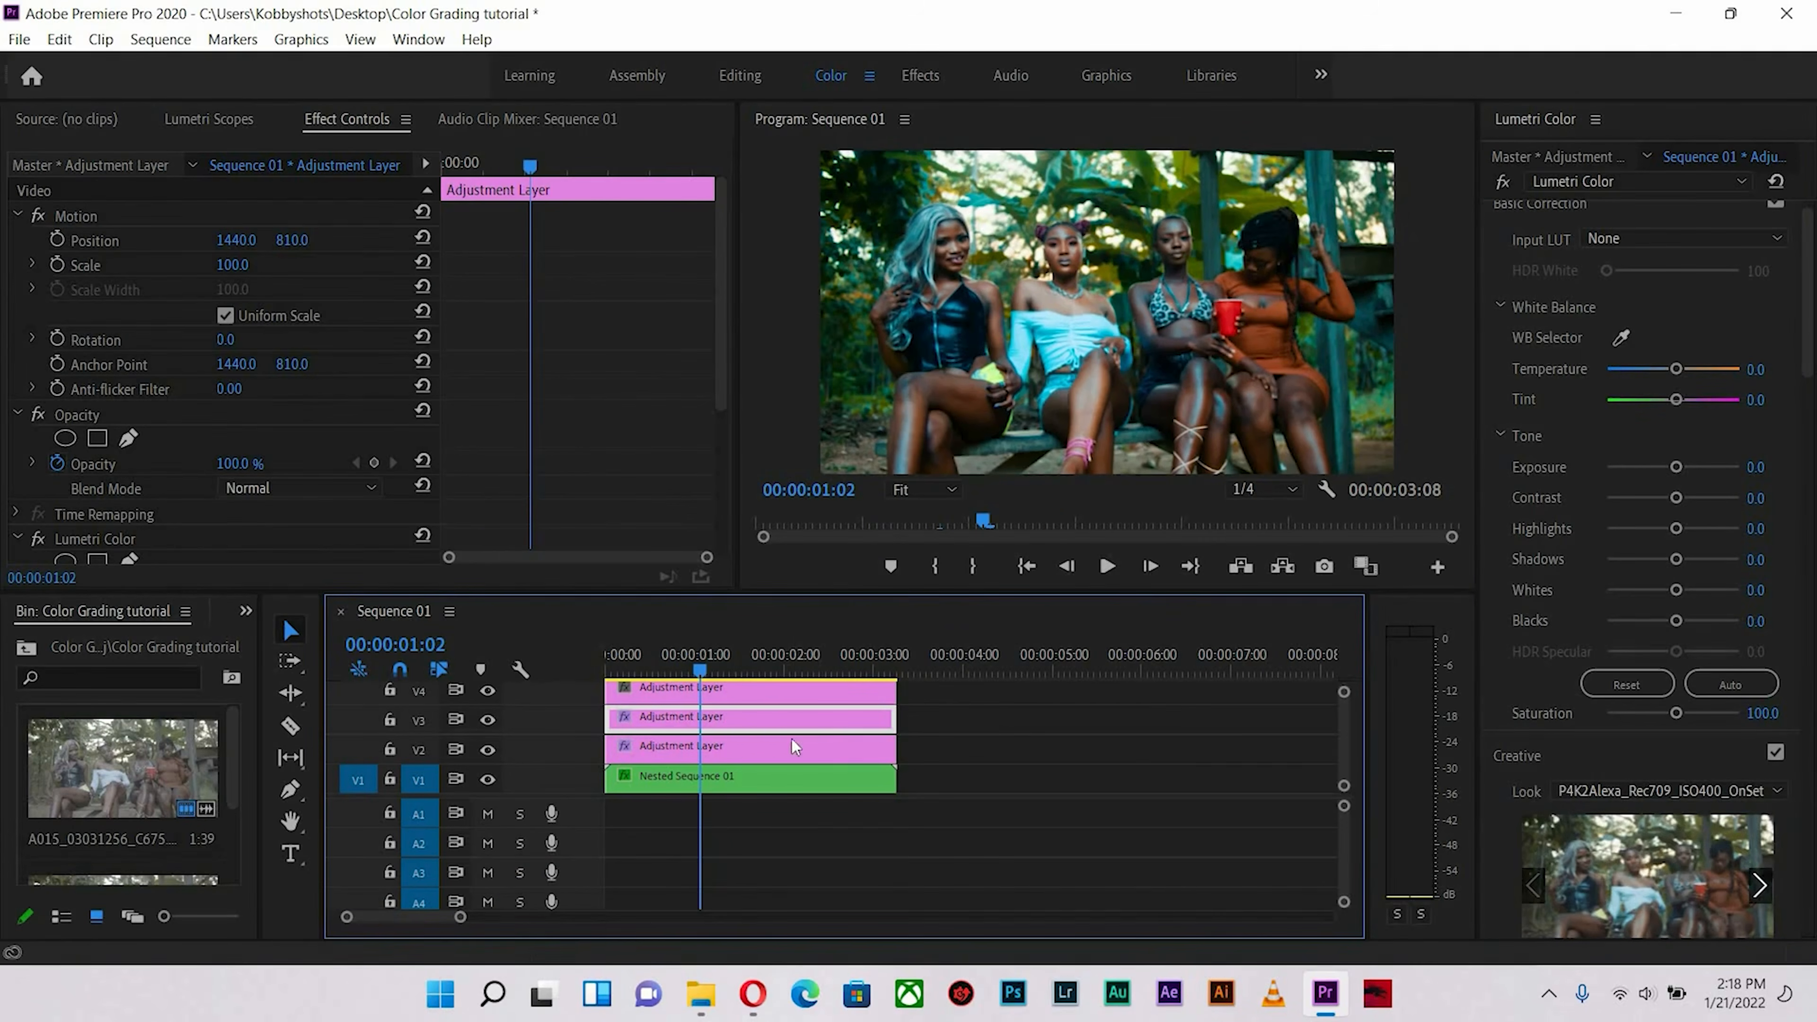
{"action": "left_click", "coordinate": [733, 744]}
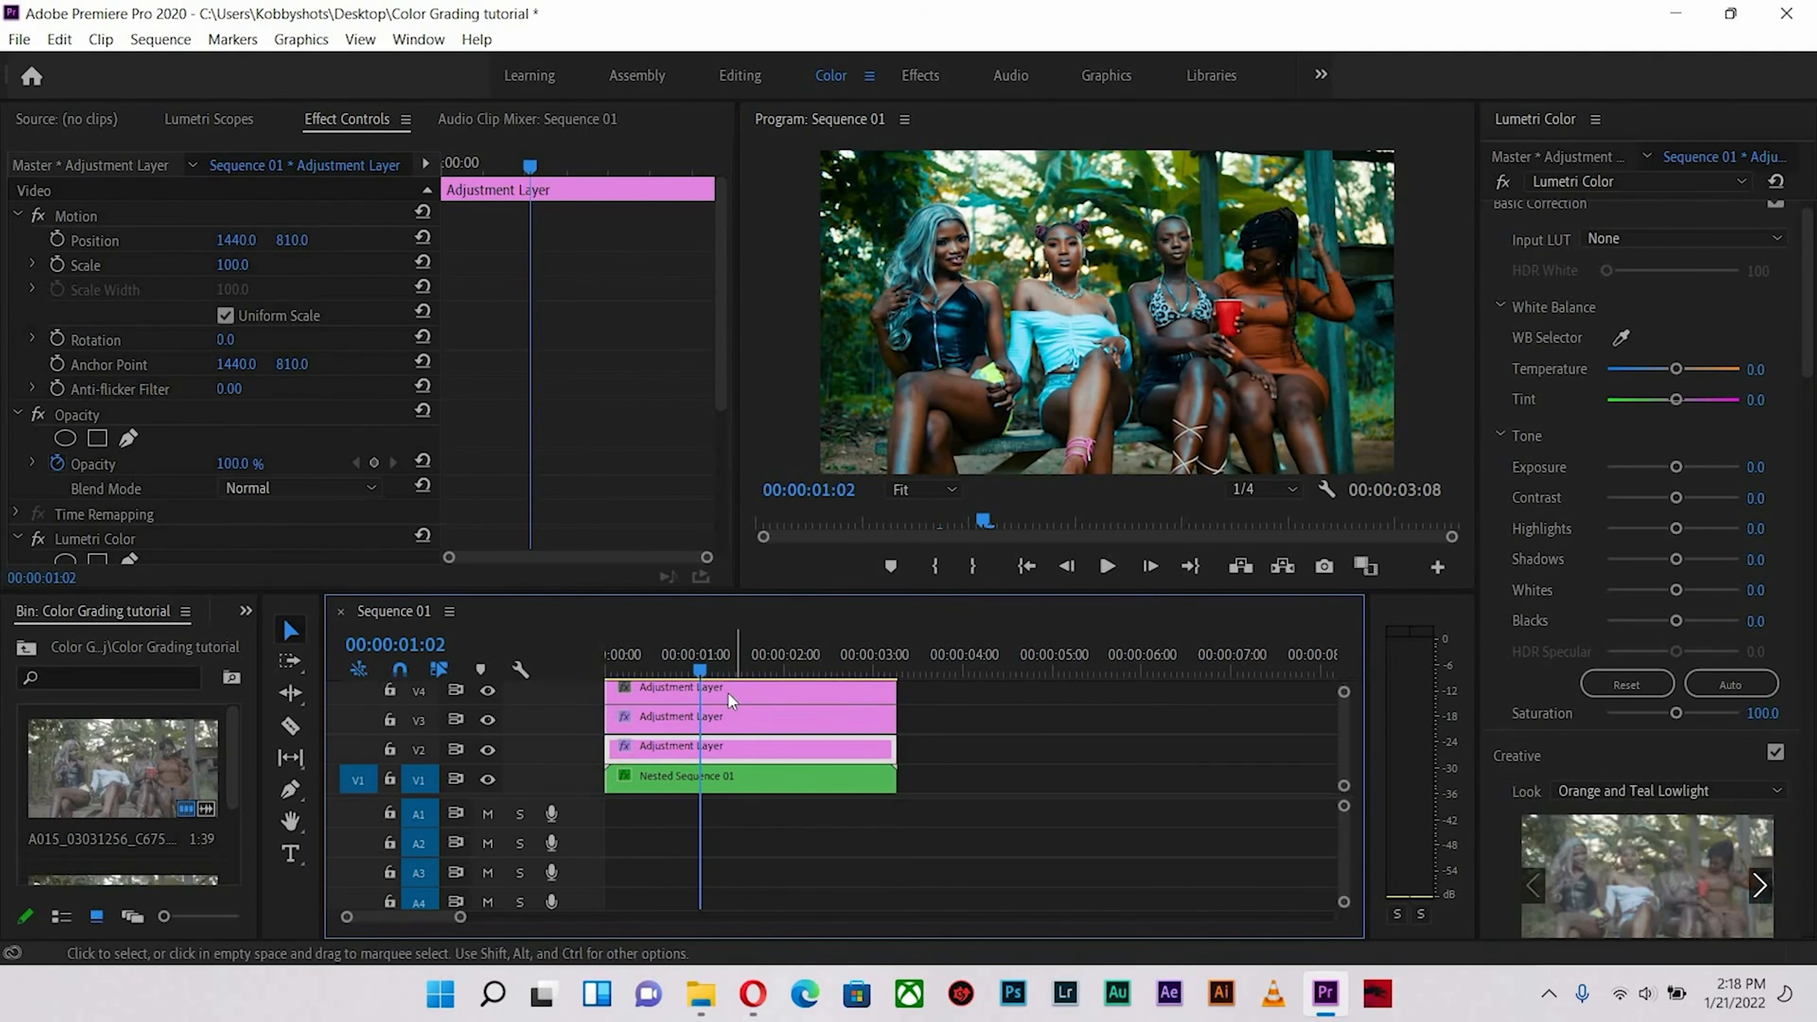
{"action": "left_click", "coordinate": [728, 693]}
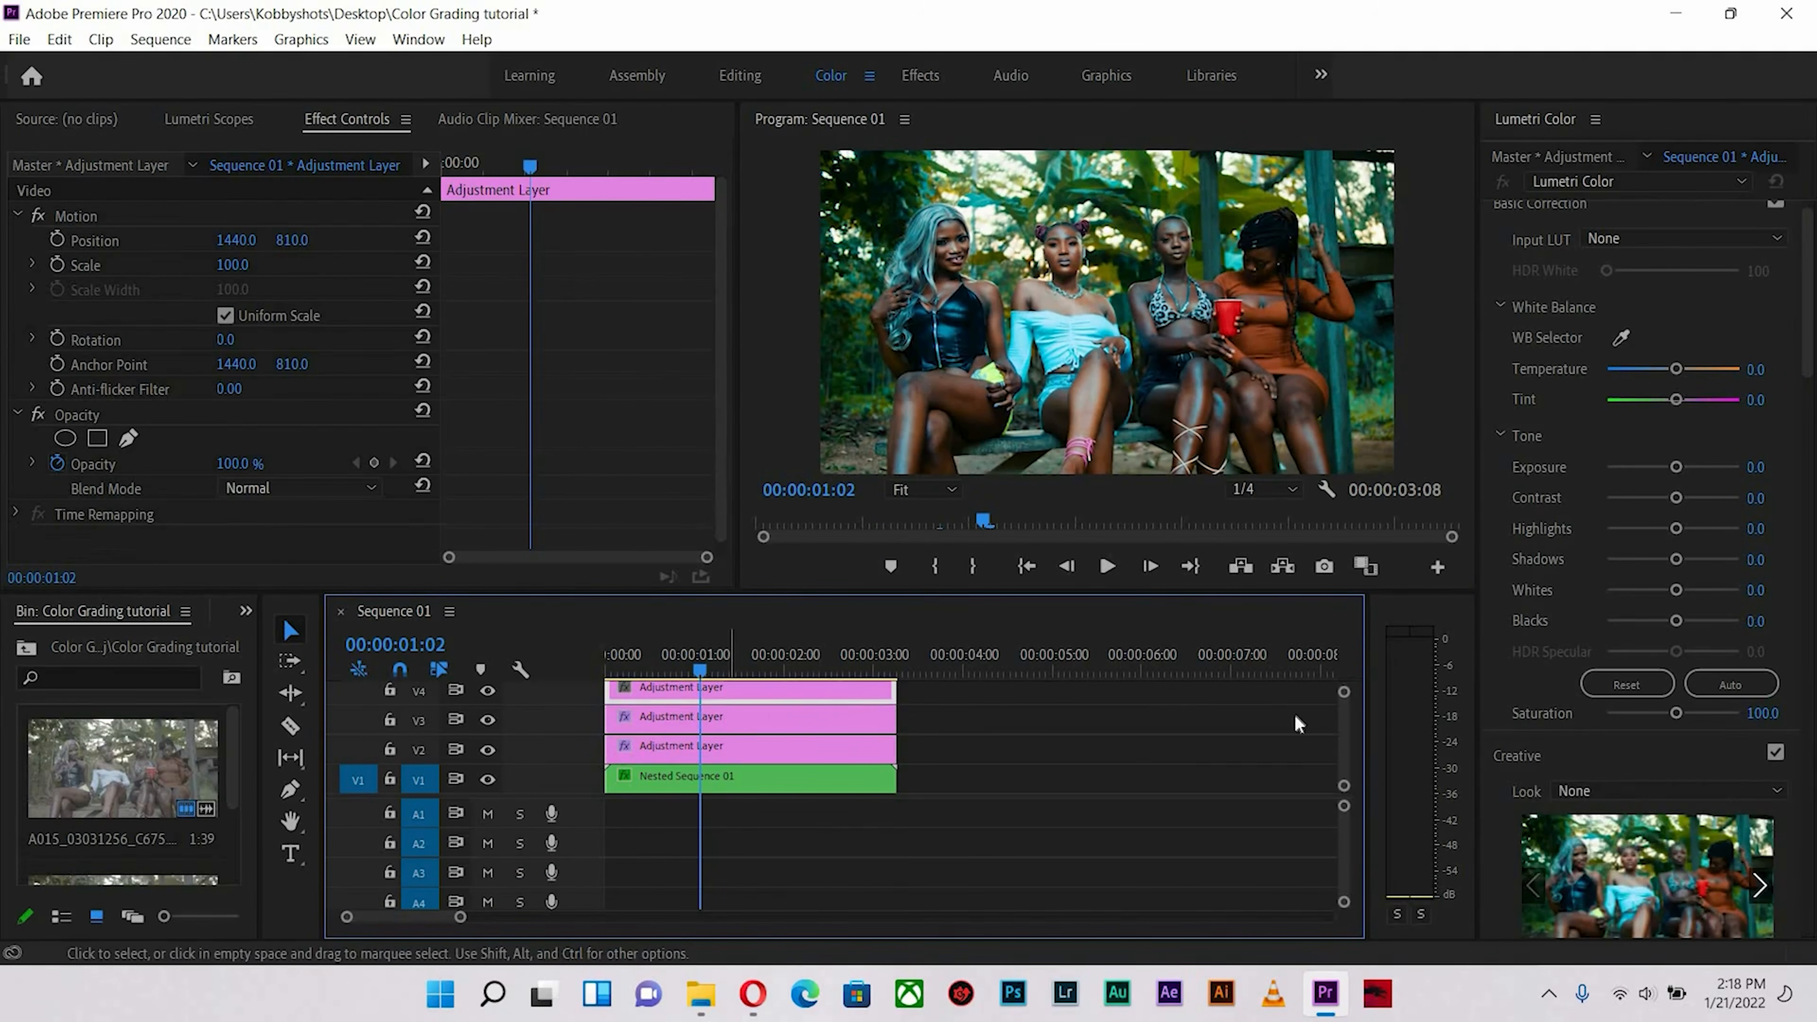
{"action": "mouse_move", "coordinate": [1674, 504]}
{"action": "left_mouse_down"}
{"action": "mouse_move", "coordinate": [1623, 501]}
{"action": "mouse_move", "coordinate": [1642, 503]}
{"action": "left_mouse_up"}
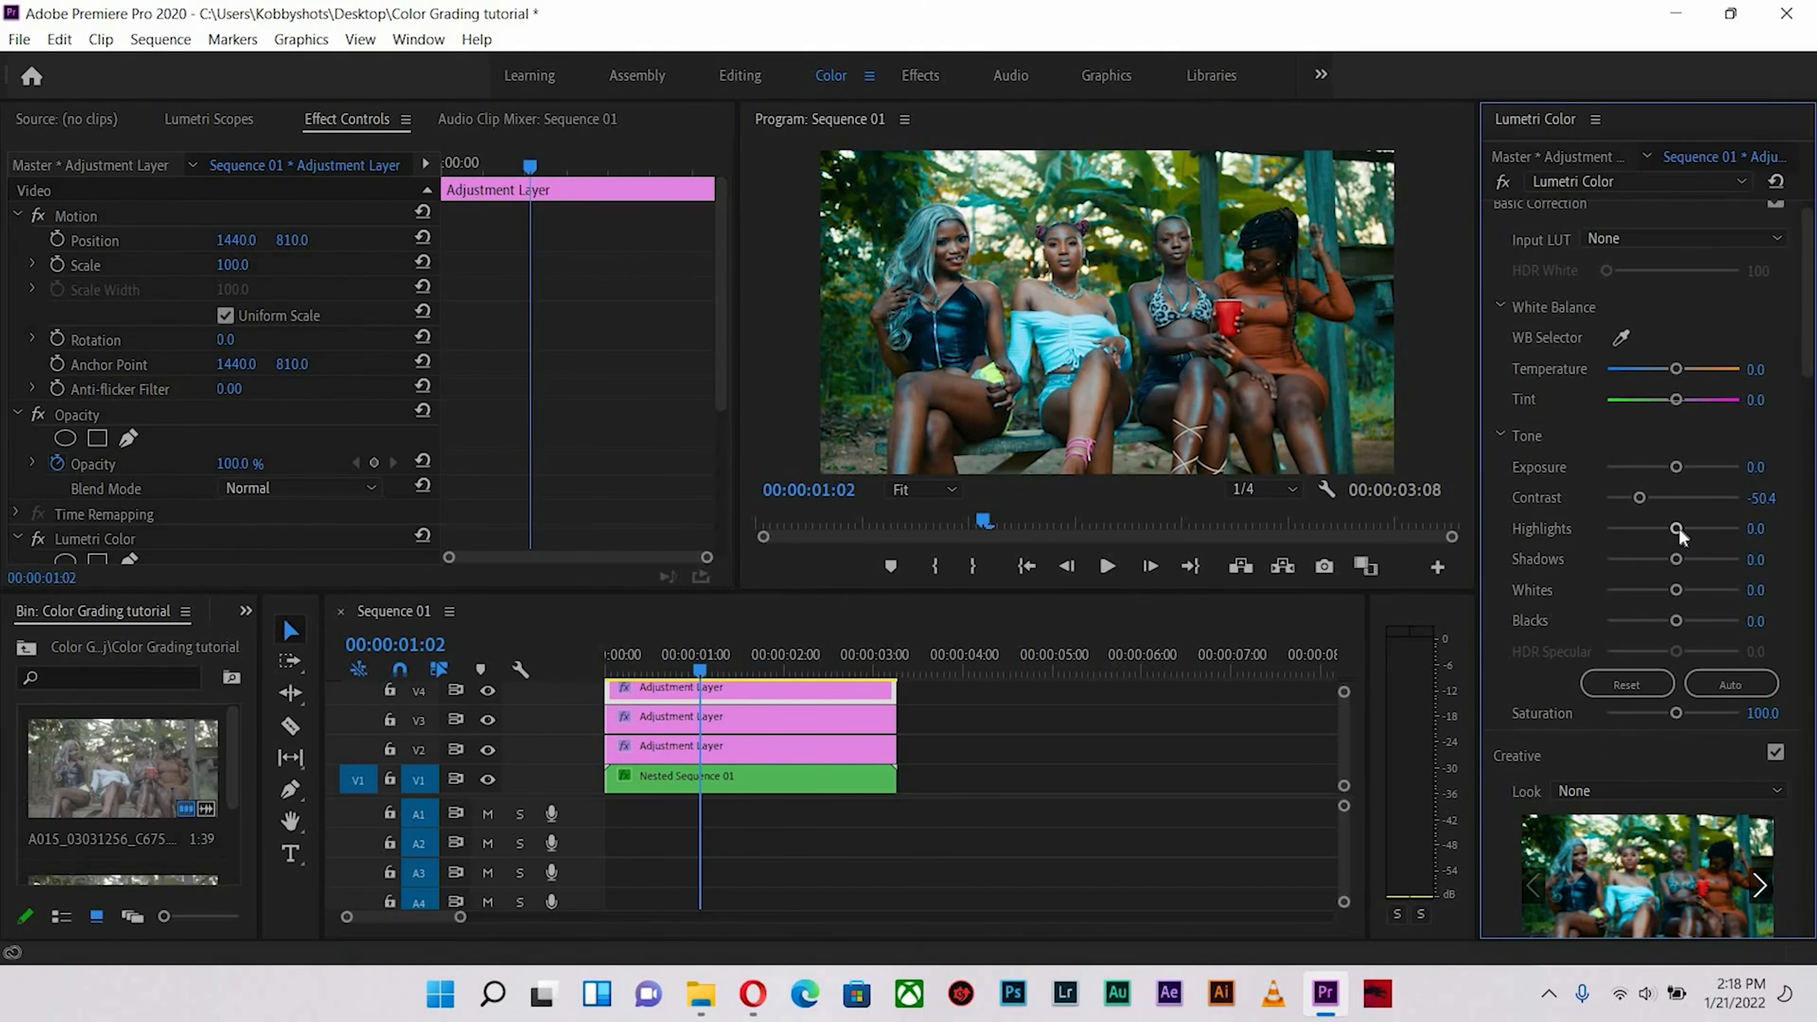
- On the V4 adjustment layer, set Highlights to 20.4, Shadows to 27.4, Whites to 2.7 and Temperature to 16.8
{"action": "left_click_drag", "start_coordinate": [1684, 529], "coordinate": [1675, 593]}
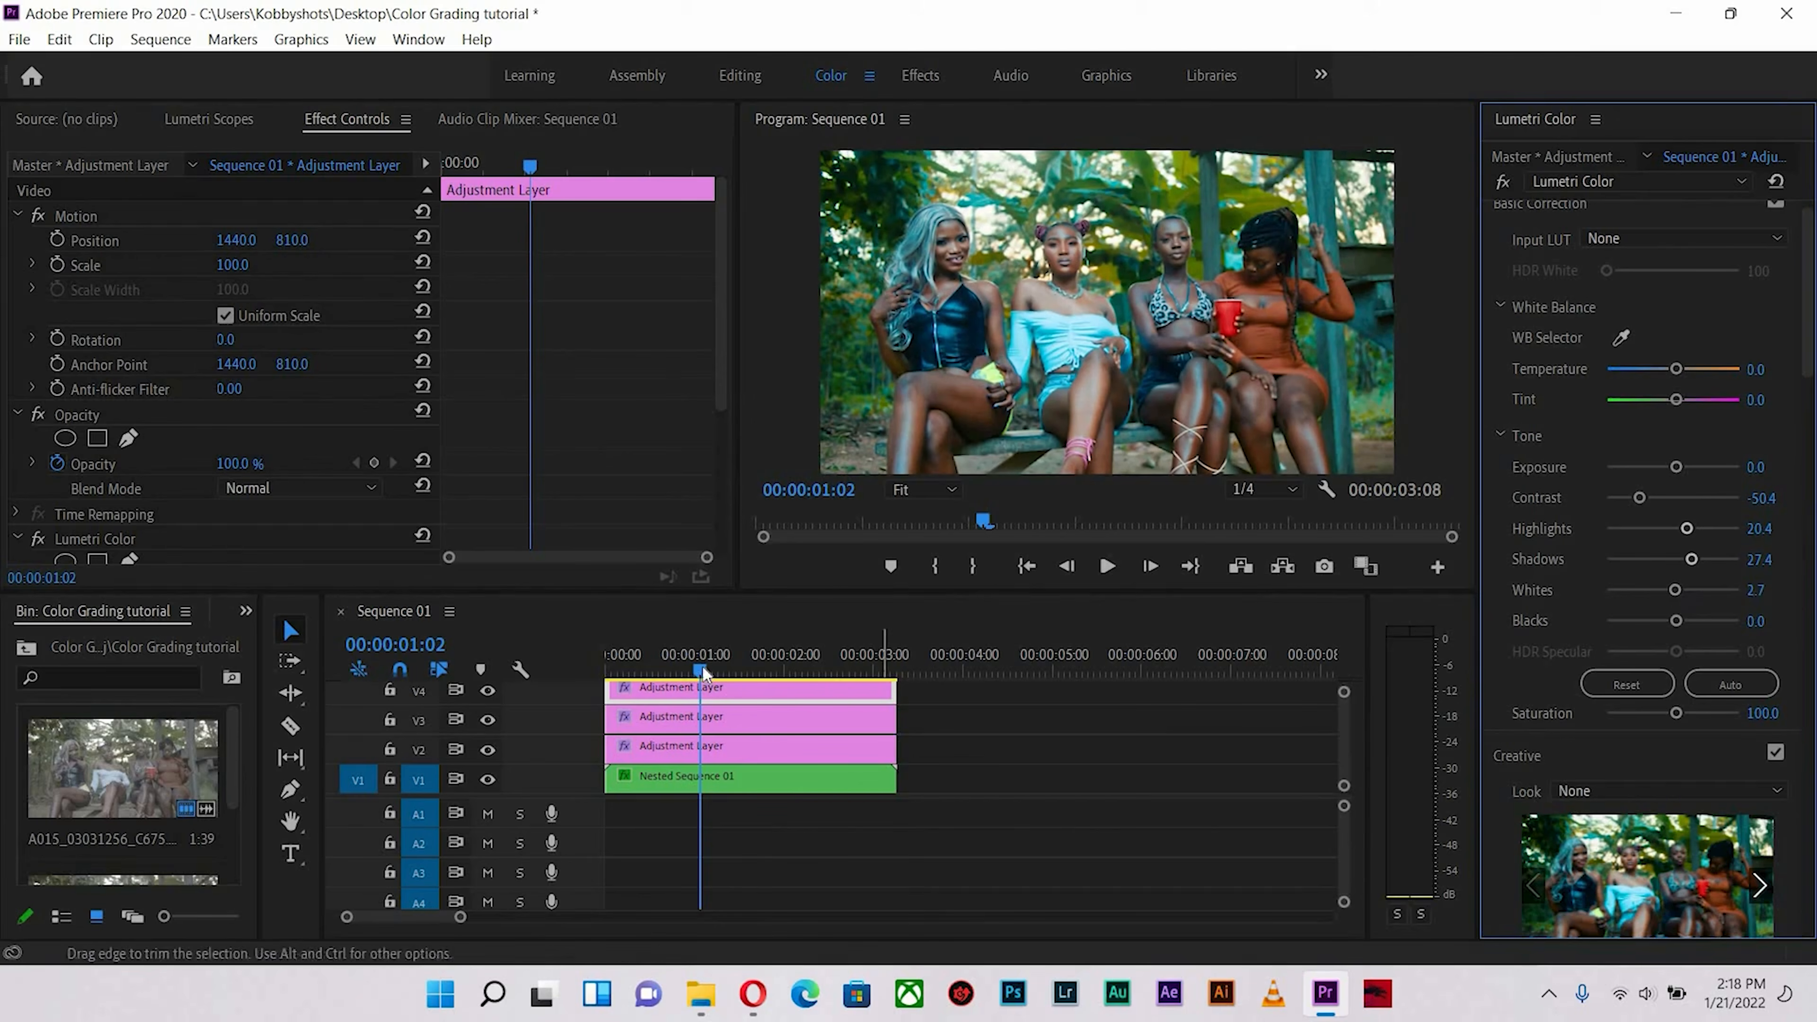
{"action": "left_click", "coordinate": [720, 672]}
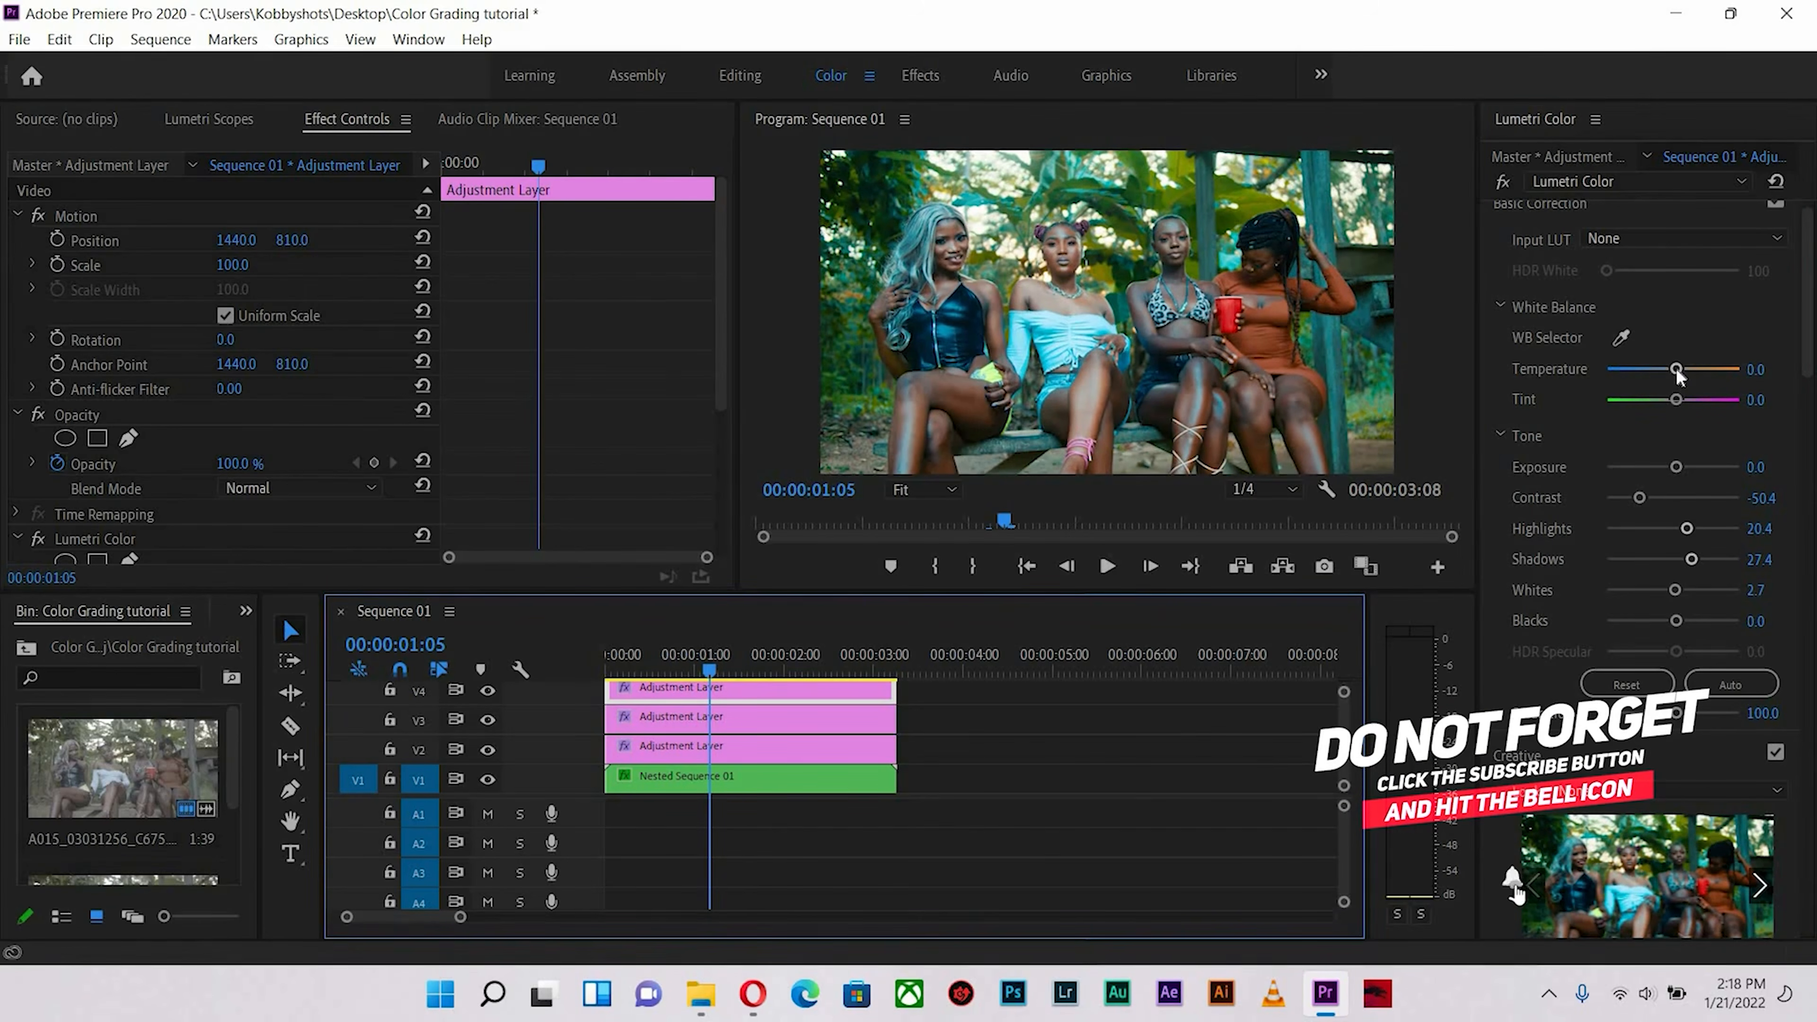
{"action": "left_click_drag", "start_coordinate": [1678, 371], "coordinate": [1681, 374]}
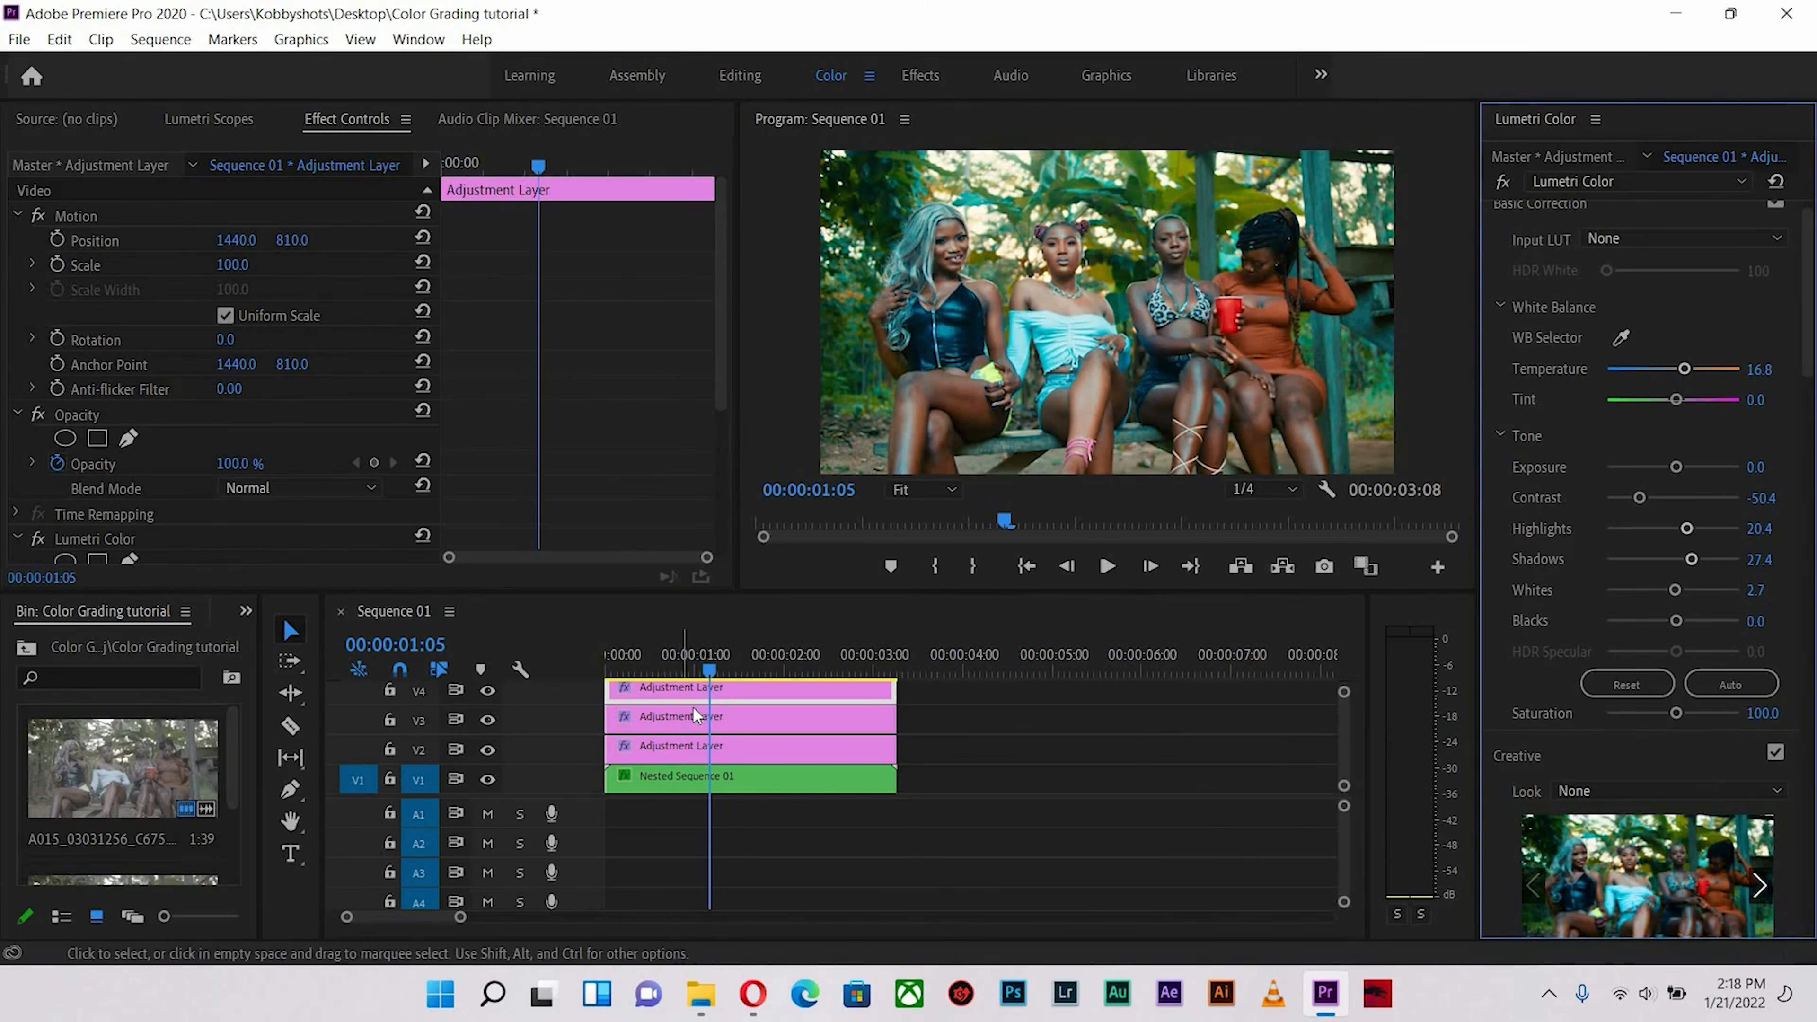
- Reduce the Creative look Intensity to 97.3 on the V2 adjustment layer and to 65.5 on the V3 adjustment layer
{"action": "left_click", "coordinate": [707, 713]}
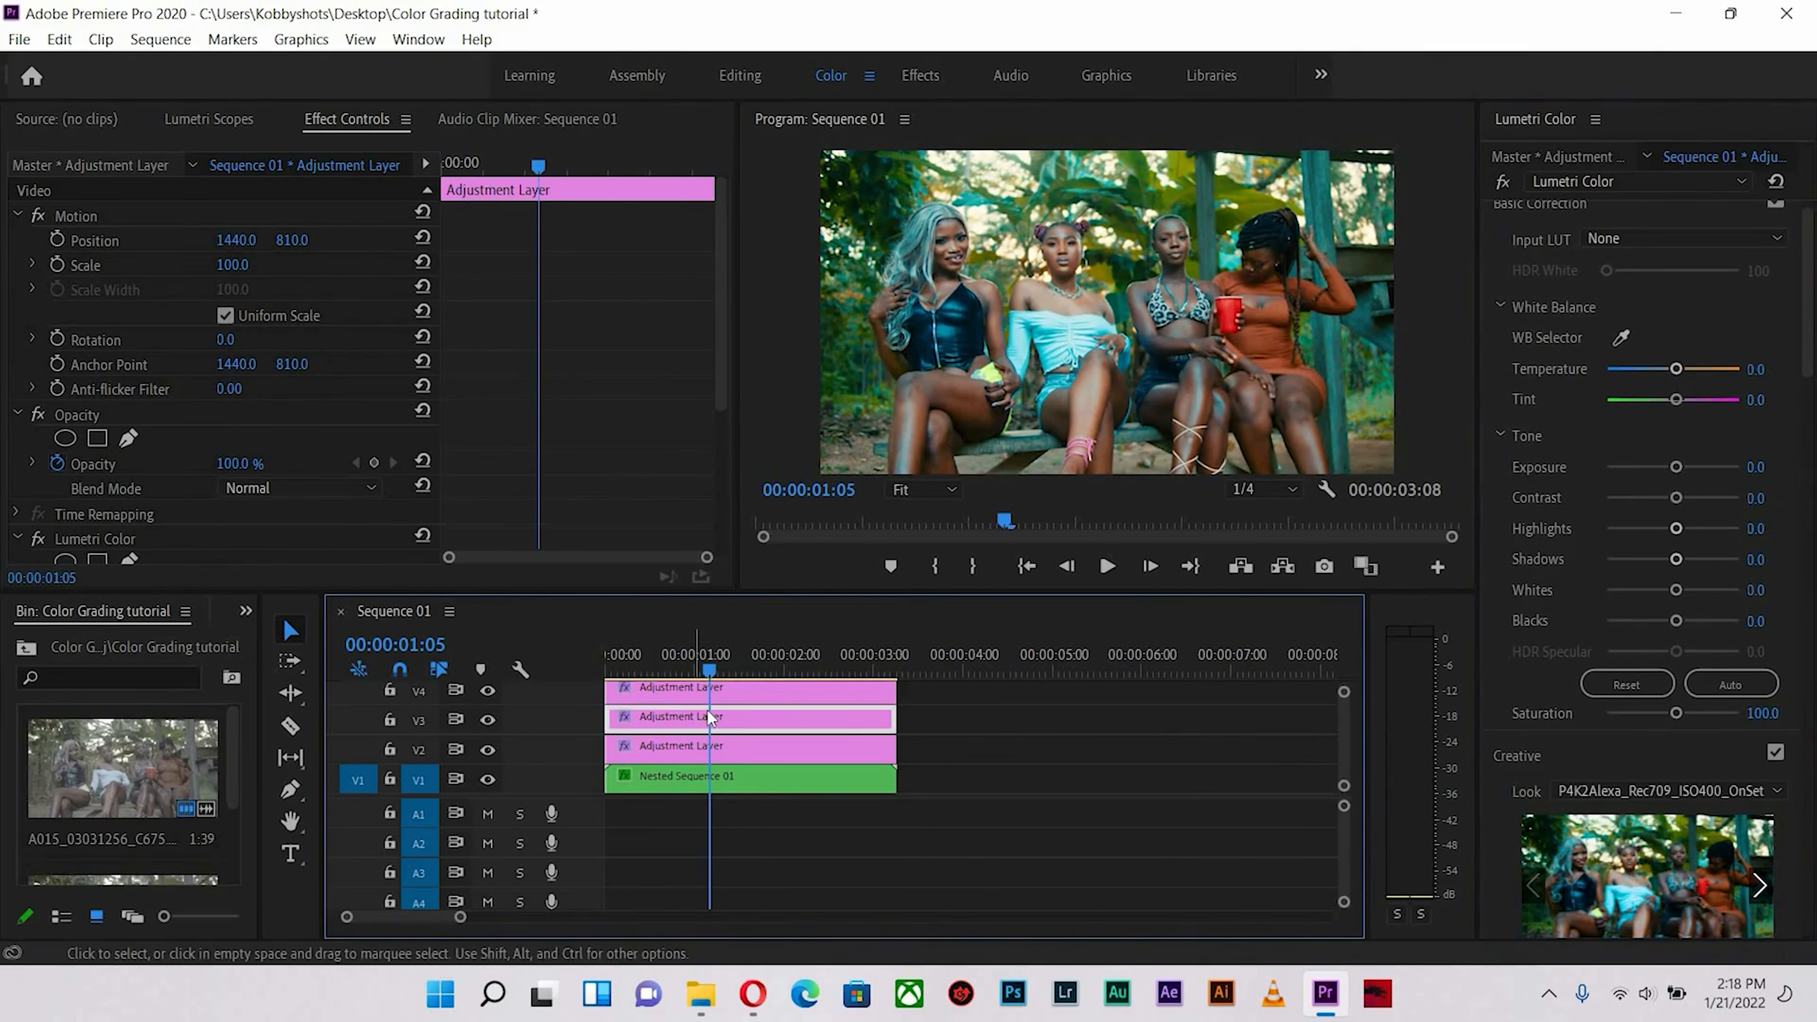
{"action": "left_click", "coordinate": [719, 751]}
{"action": "scroll", "coordinate": [1810, 451], "scroll_direction": "down", "scroll_amount": 1}
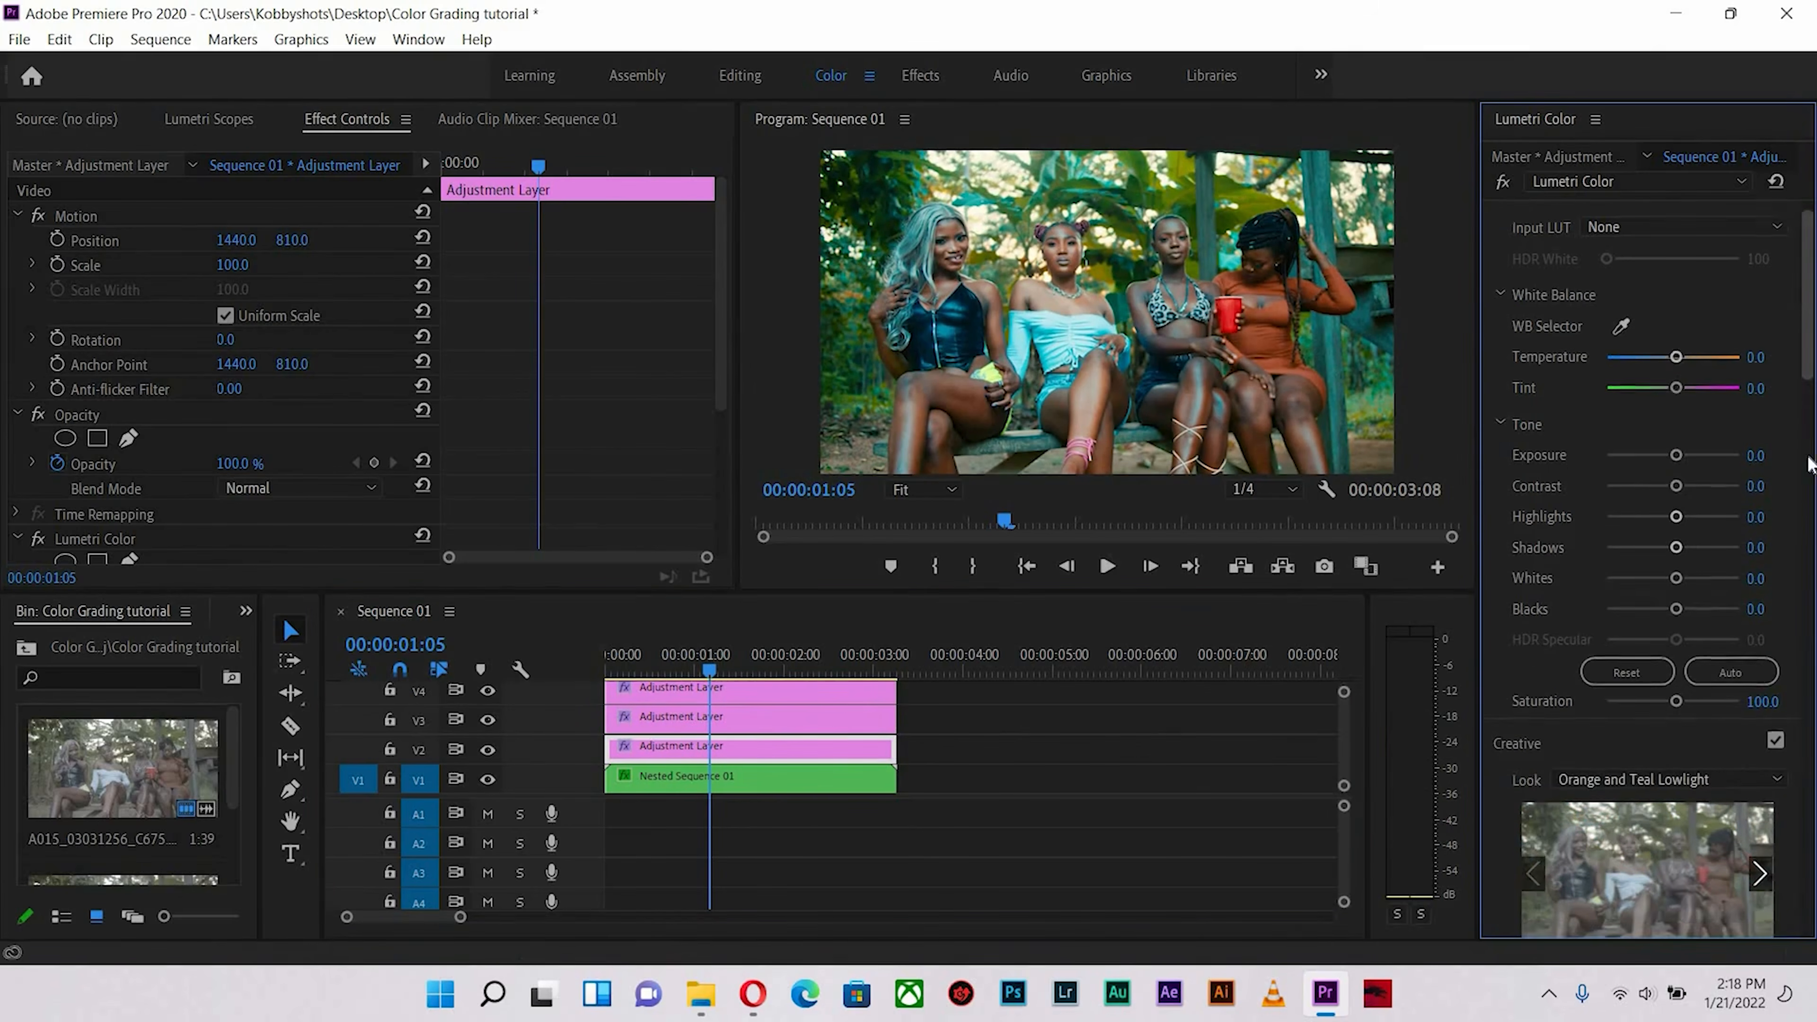
{"action": "scroll", "coordinate": [1685, 466], "scroll_direction": "down", "scroll_amount": 6}
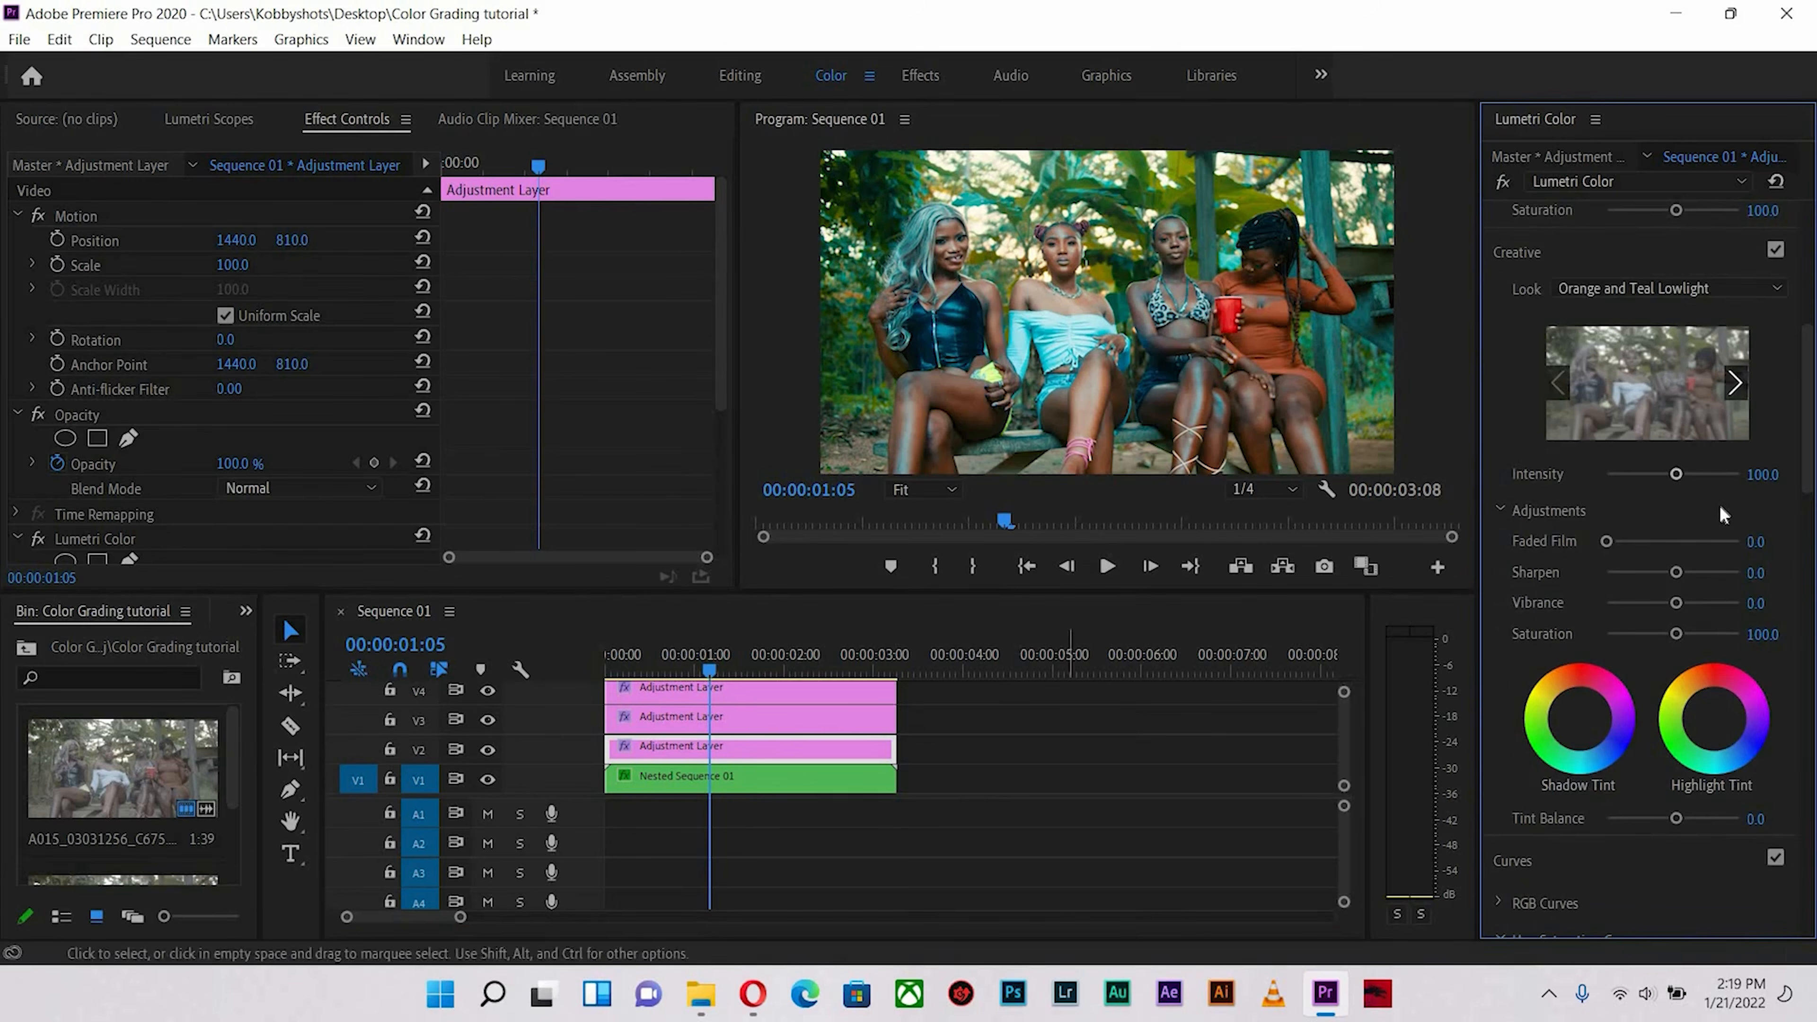
{"action": "left_click", "coordinate": [716, 750]}
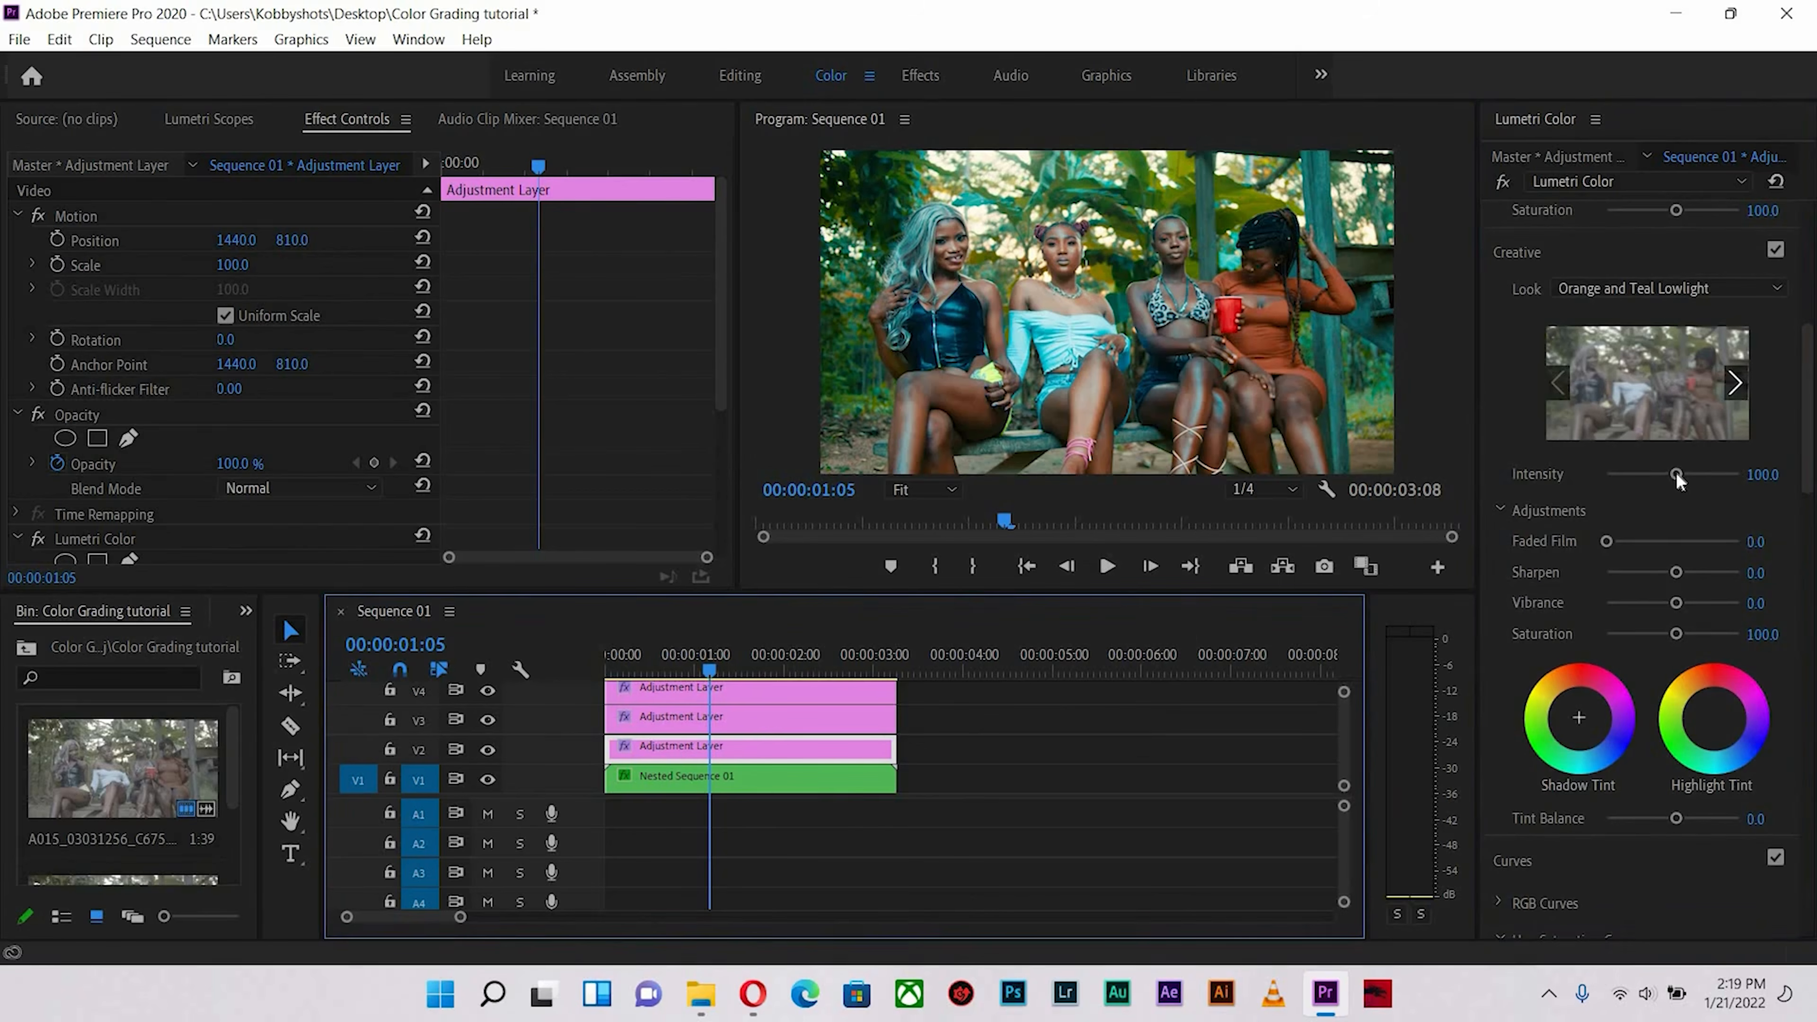
{"action": "left_click_drag", "start_coordinate": [1676, 475], "coordinate": [1669, 472]}
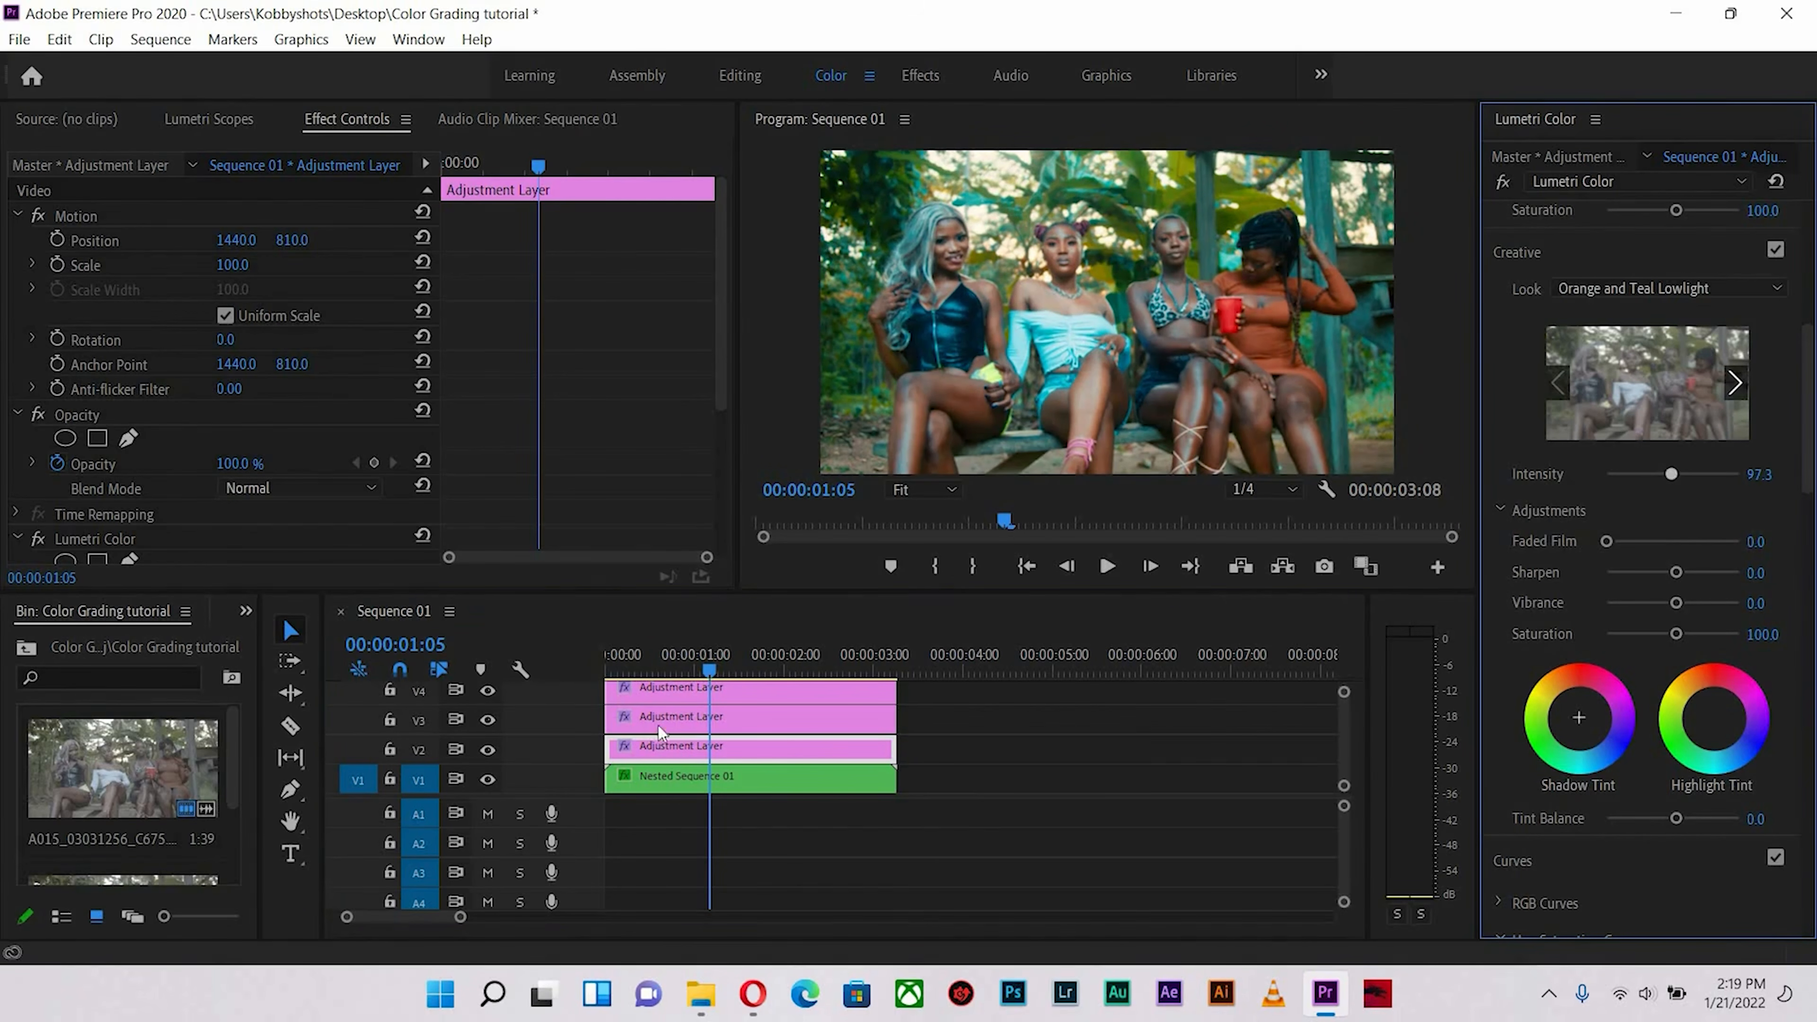
{"action": "left_click", "coordinate": [702, 710]}
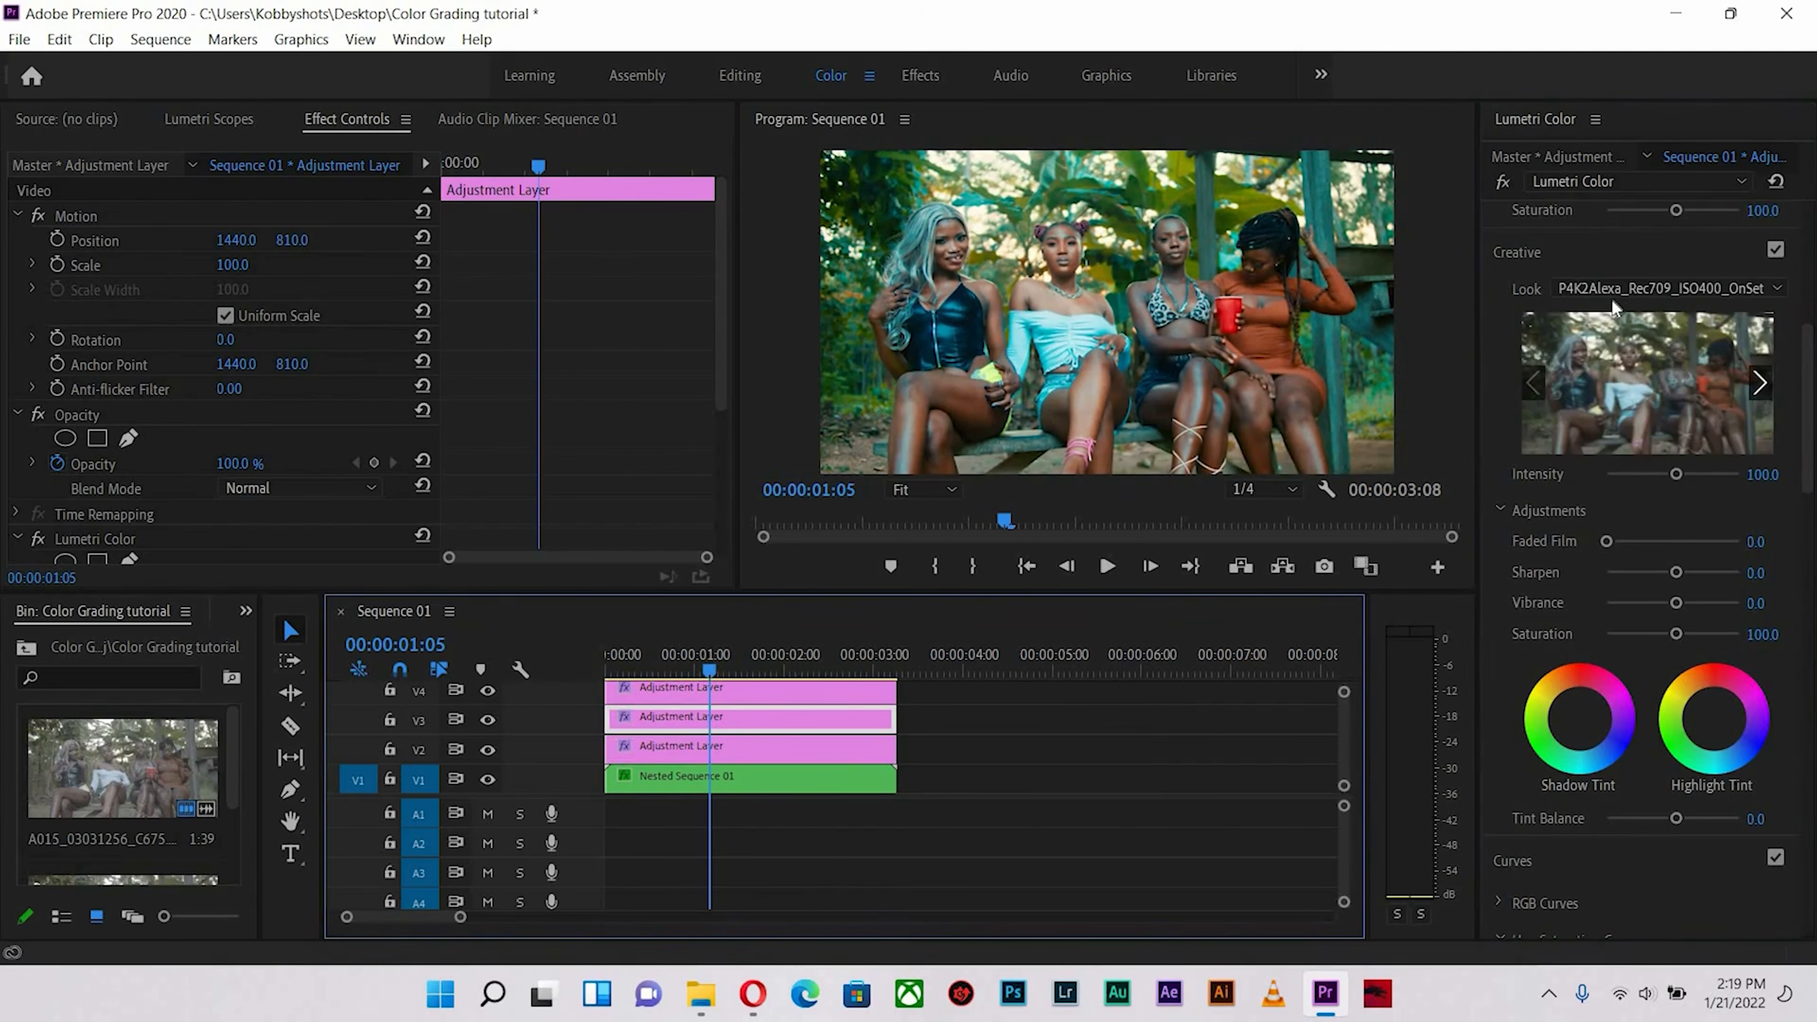
{"action": "left_click_drag", "start_coordinate": [1677, 475], "coordinate": [1648, 474]}
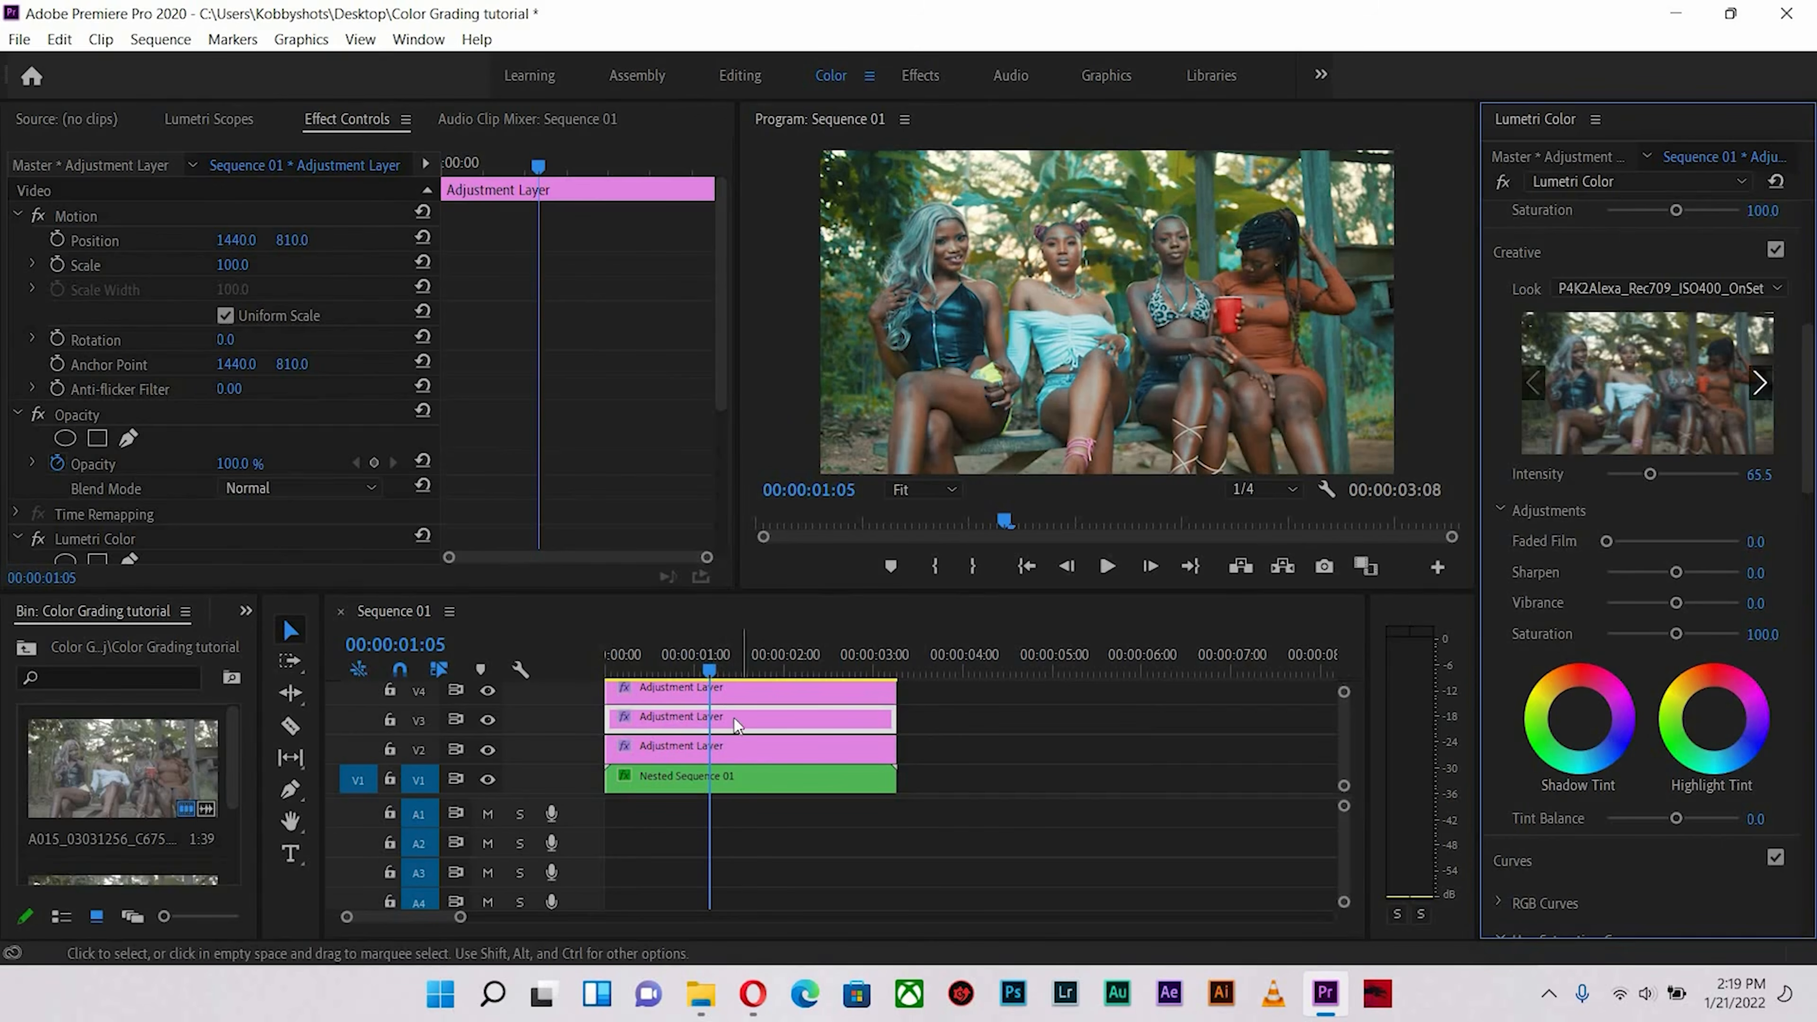
- Lower the V4 adjustment layer's Lumetri Shadows to -0.9
{"action": "left_click", "coordinate": [737, 756]}
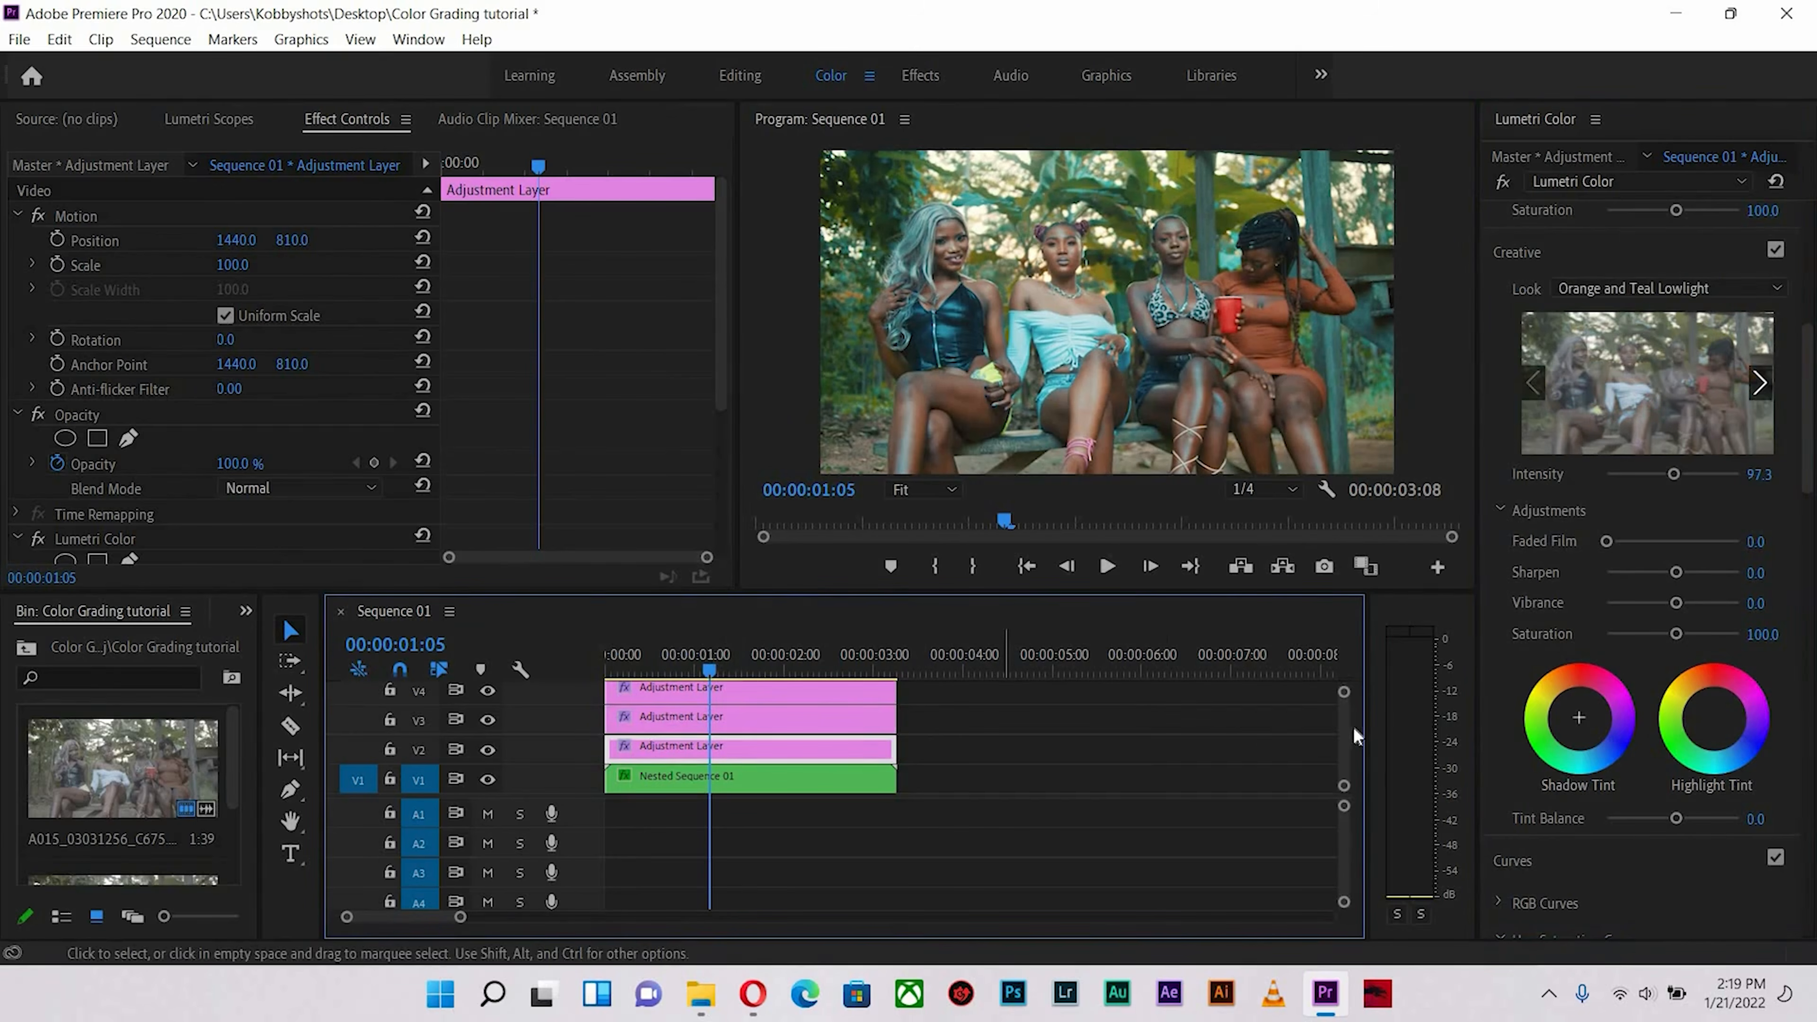
{"action": "scroll", "coordinate": [729, 725], "scroll_direction": "up", "scroll_amount": 2}
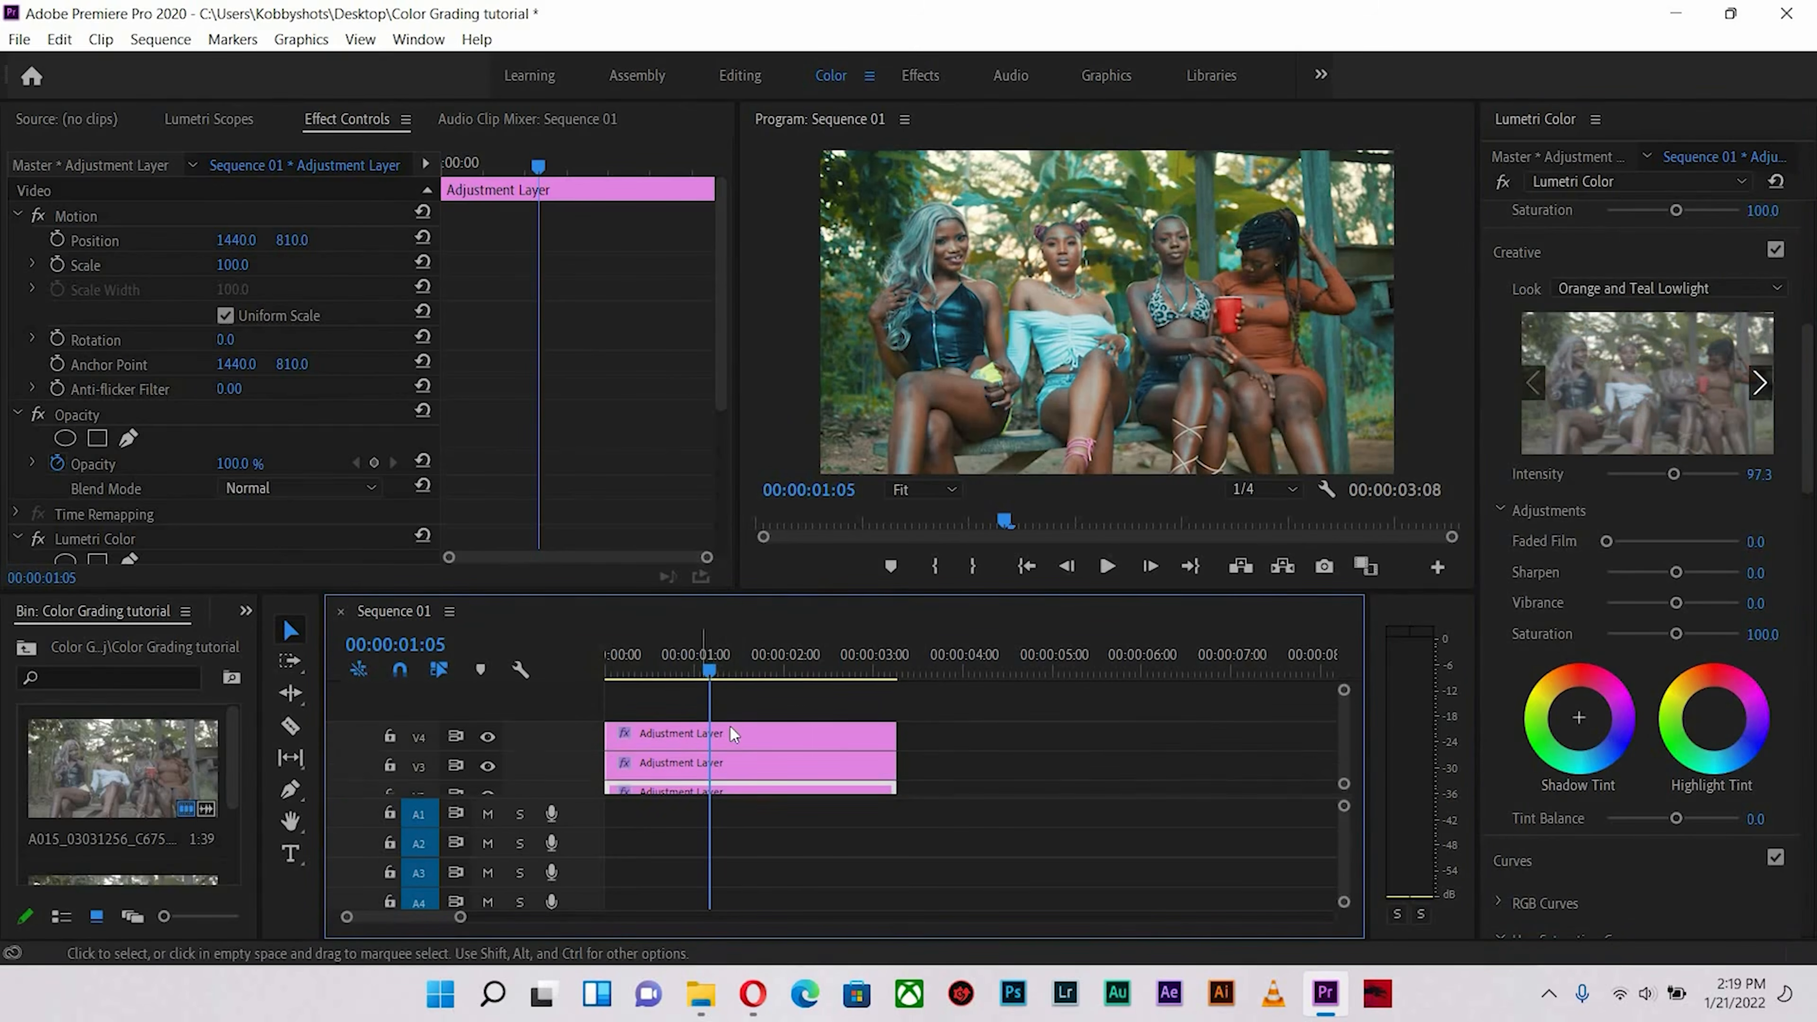
{"action": "left_click", "coordinate": [729, 727]}
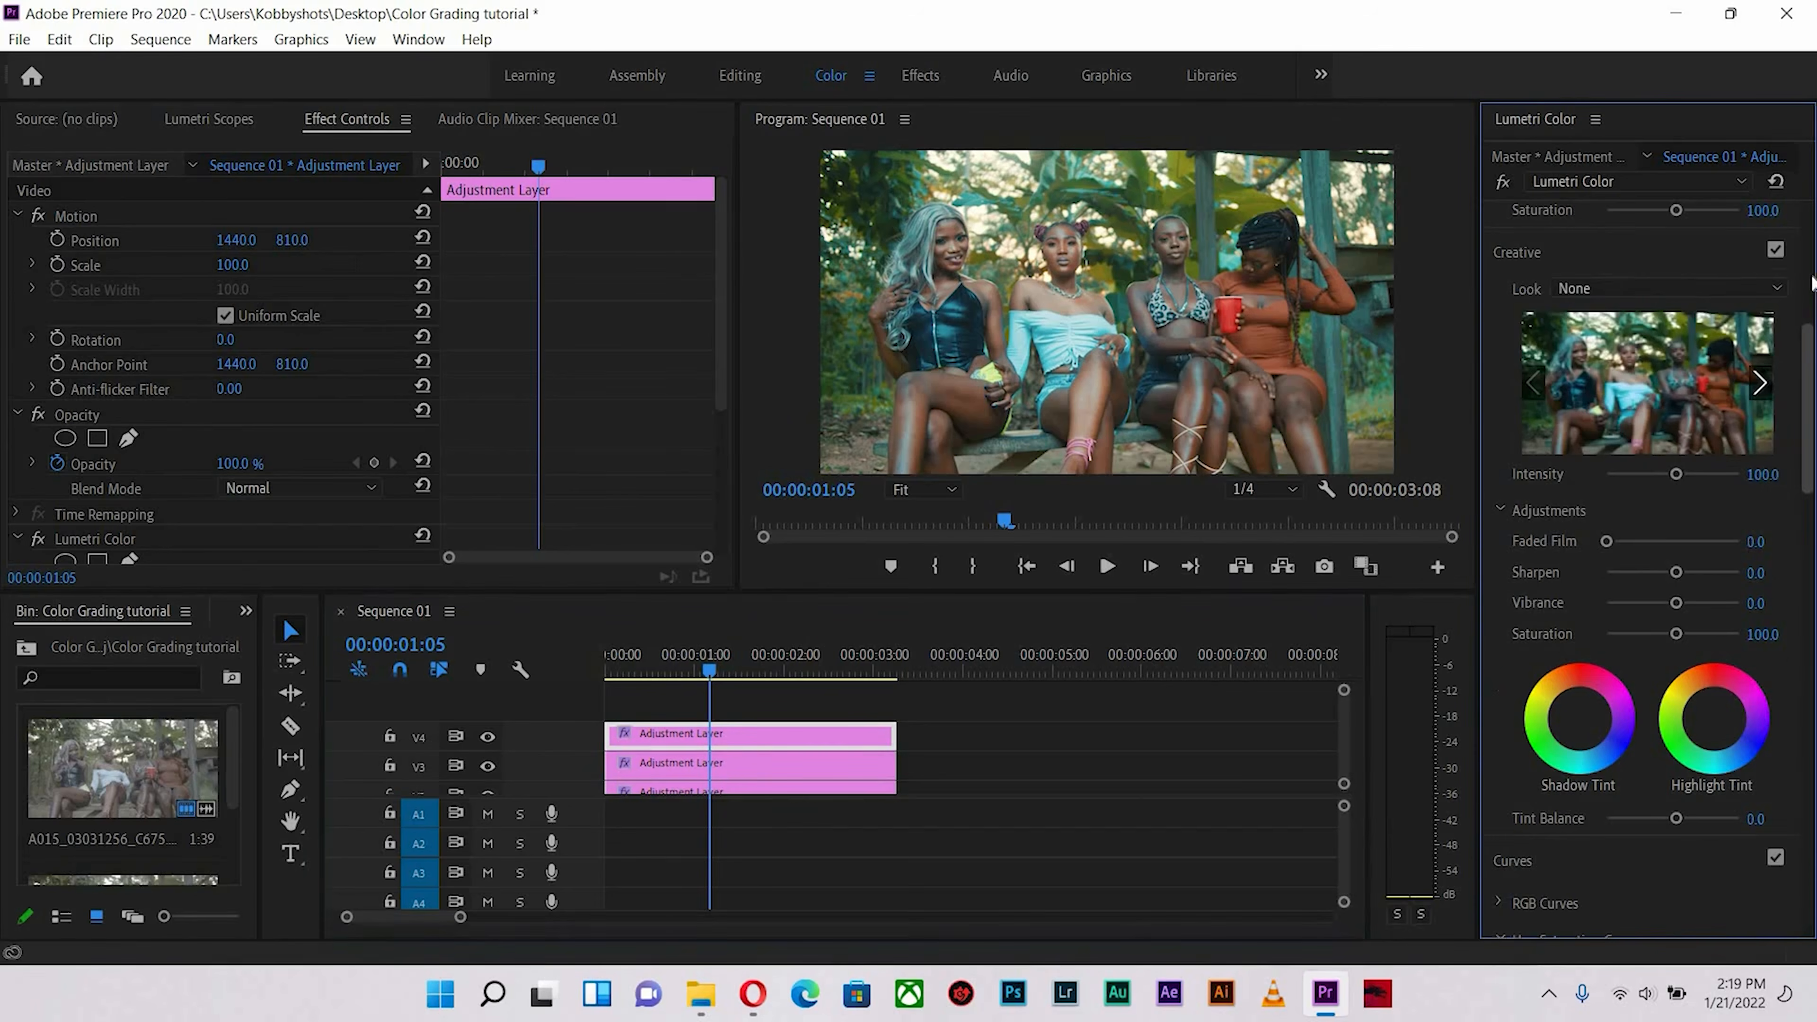
{"action": "scroll", "coordinate": [1705, 477], "scroll_direction": "up", "scroll_amount": 5}
{"action": "scroll", "coordinate": [1704, 477], "scroll_direction": "up", "scroll_amount": 2}
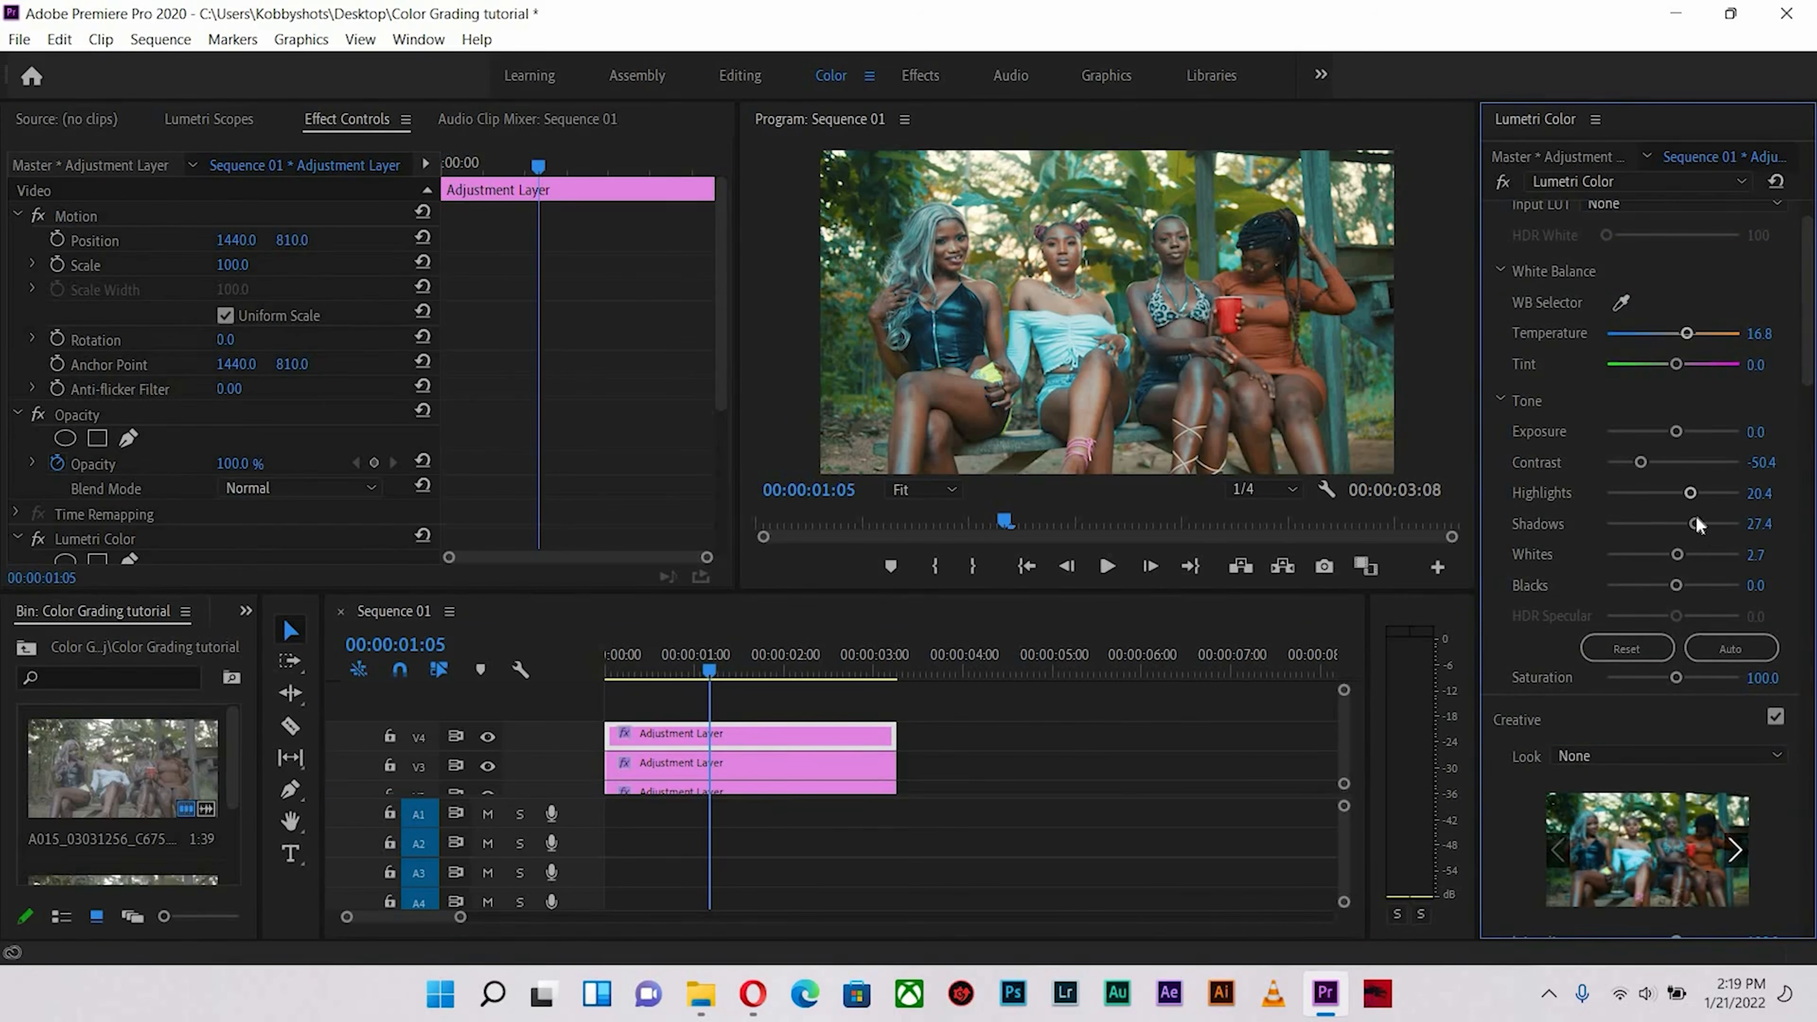
{"action": "left_click_drag", "start_coordinate": [1689, 525], "coordinate": [1672, 524]}
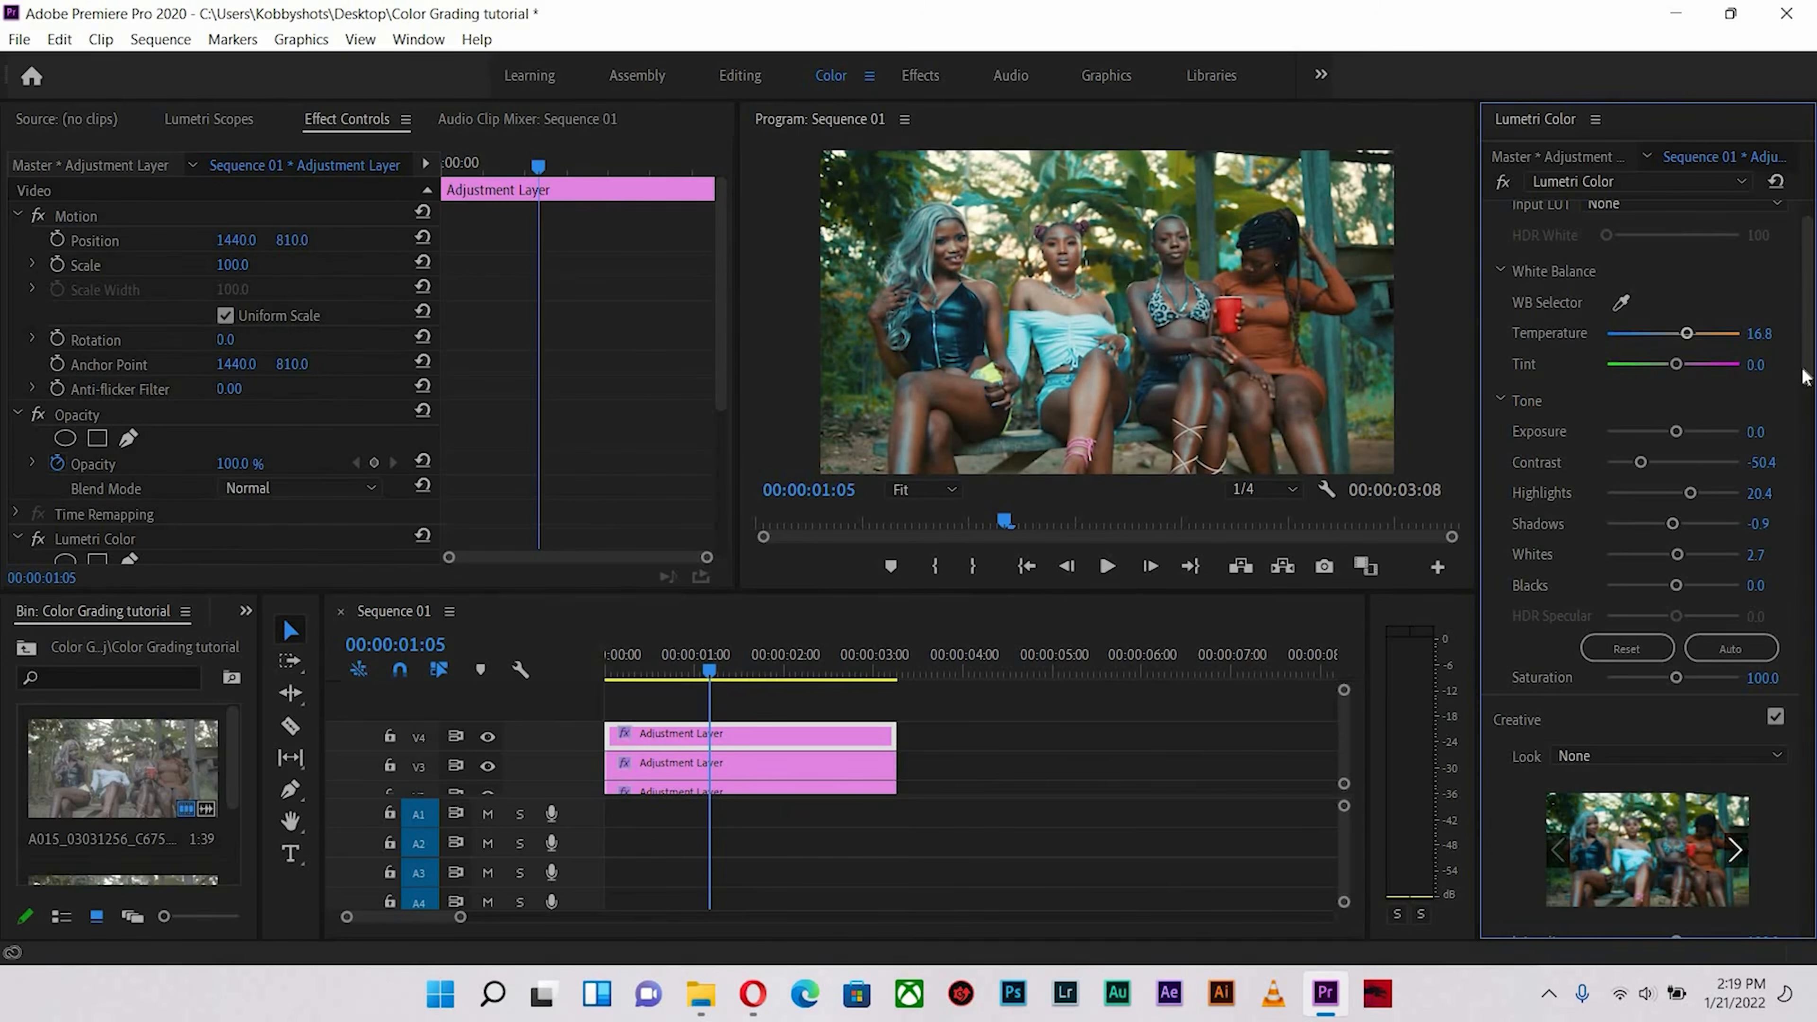
- Sample the skin tone for Nested Sequence 01's Hue vs Sat curve and raise the orange-red point slightly
{"action": "left_click_drag", "start_coordinate": [1804, 373], "coordinate": [1281, 698]}
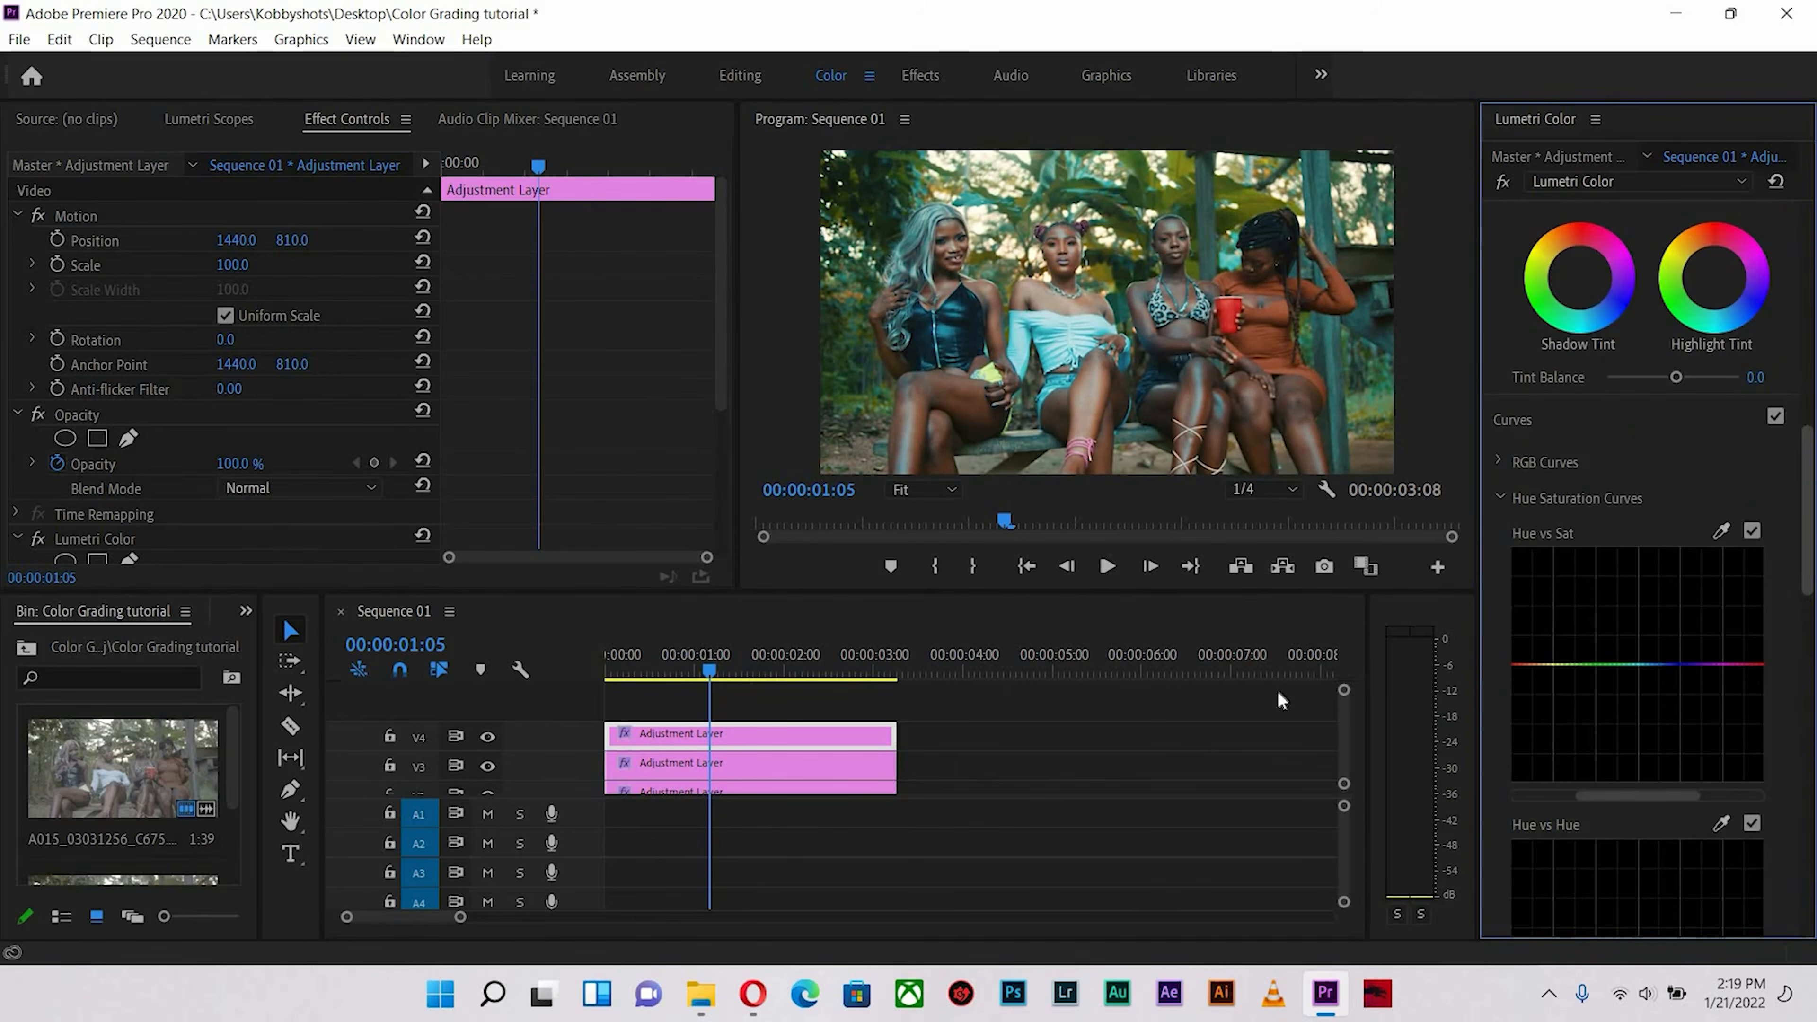
{"action": "scroll", "coordinate": [1344, 725], "scroll_direction": "down", "scroll_amount": 1}
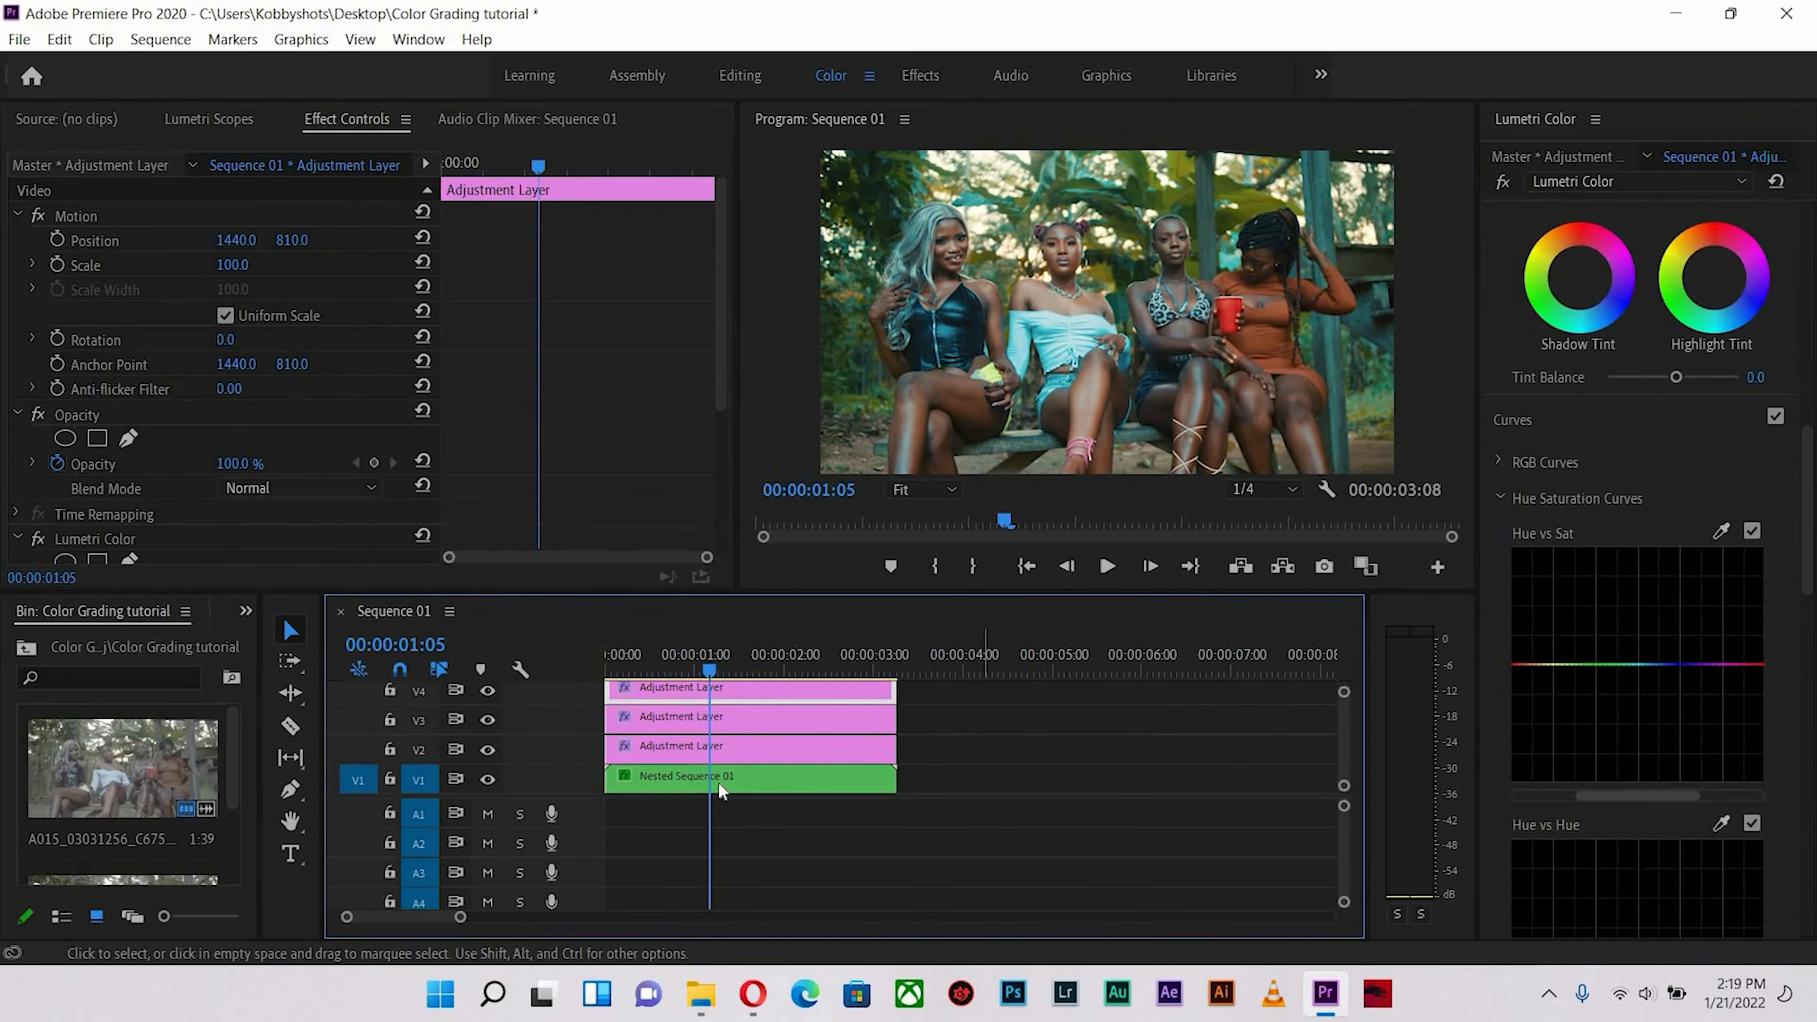
{"action": "left_click", "coordinate": [719, 779]}
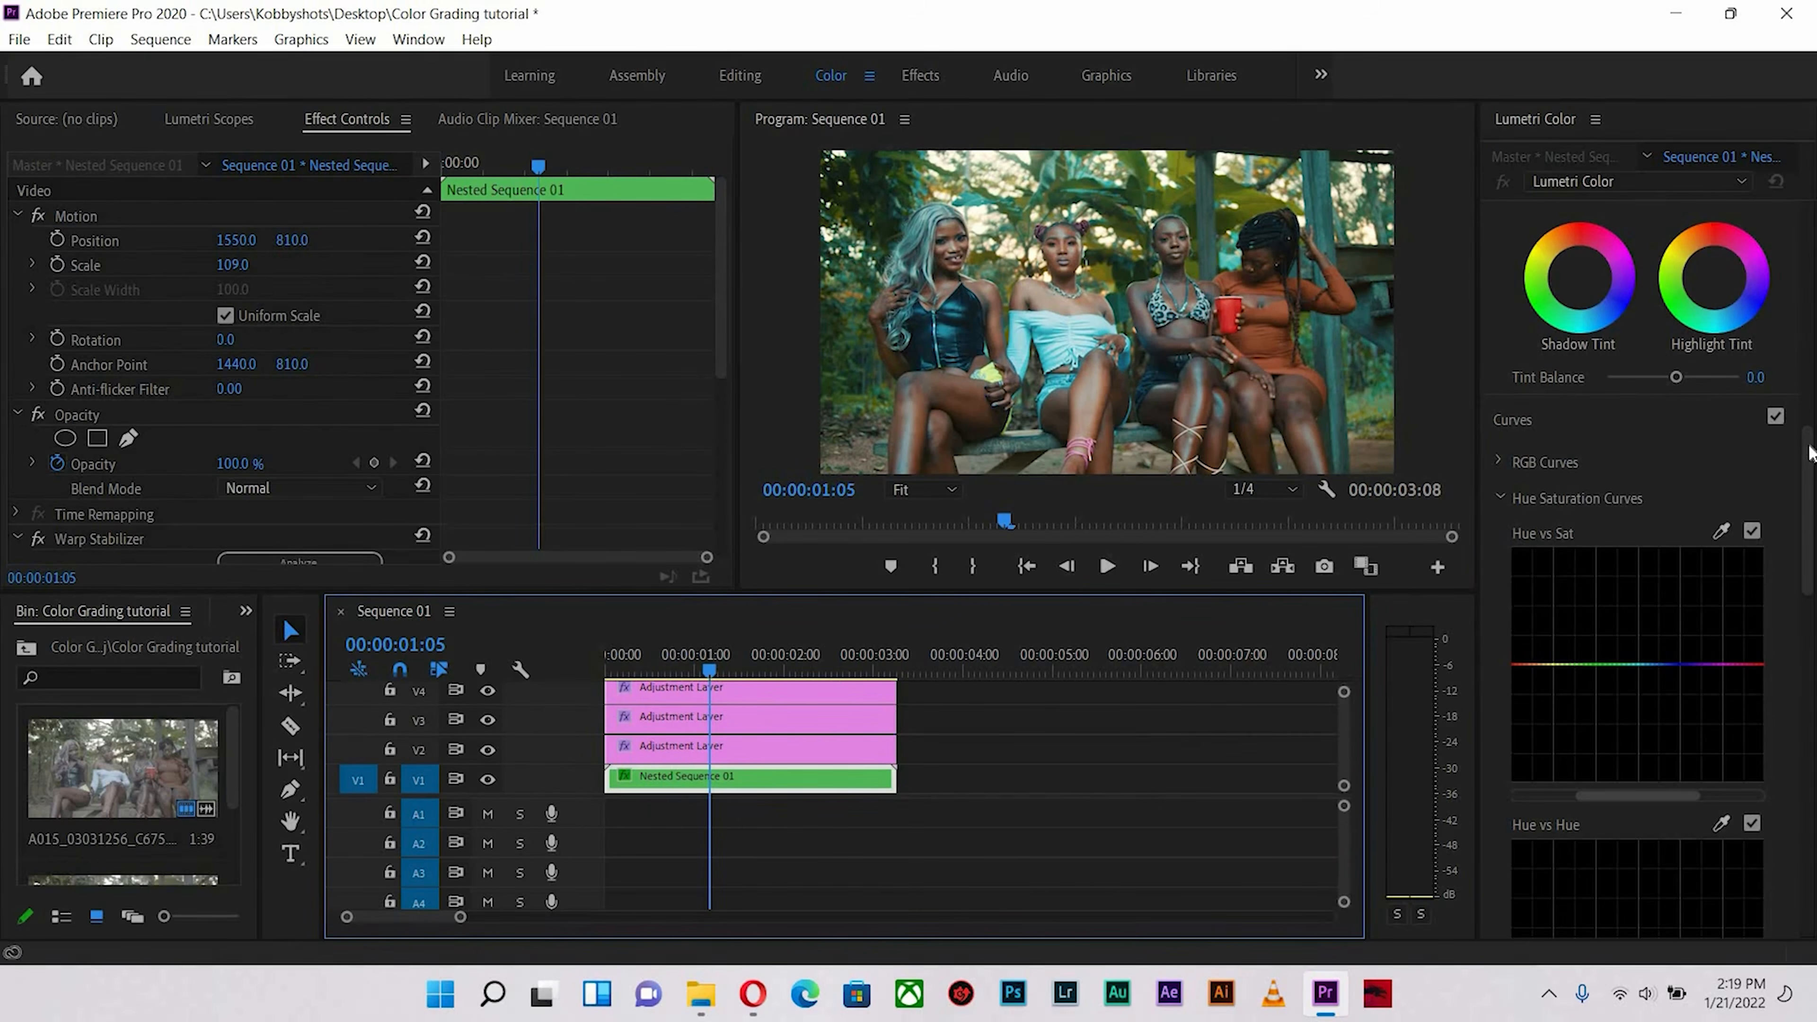
{"action": "scroll", "coordinate": [1689, 600], "scroll_direction": "down", "scroll_amount": 4}
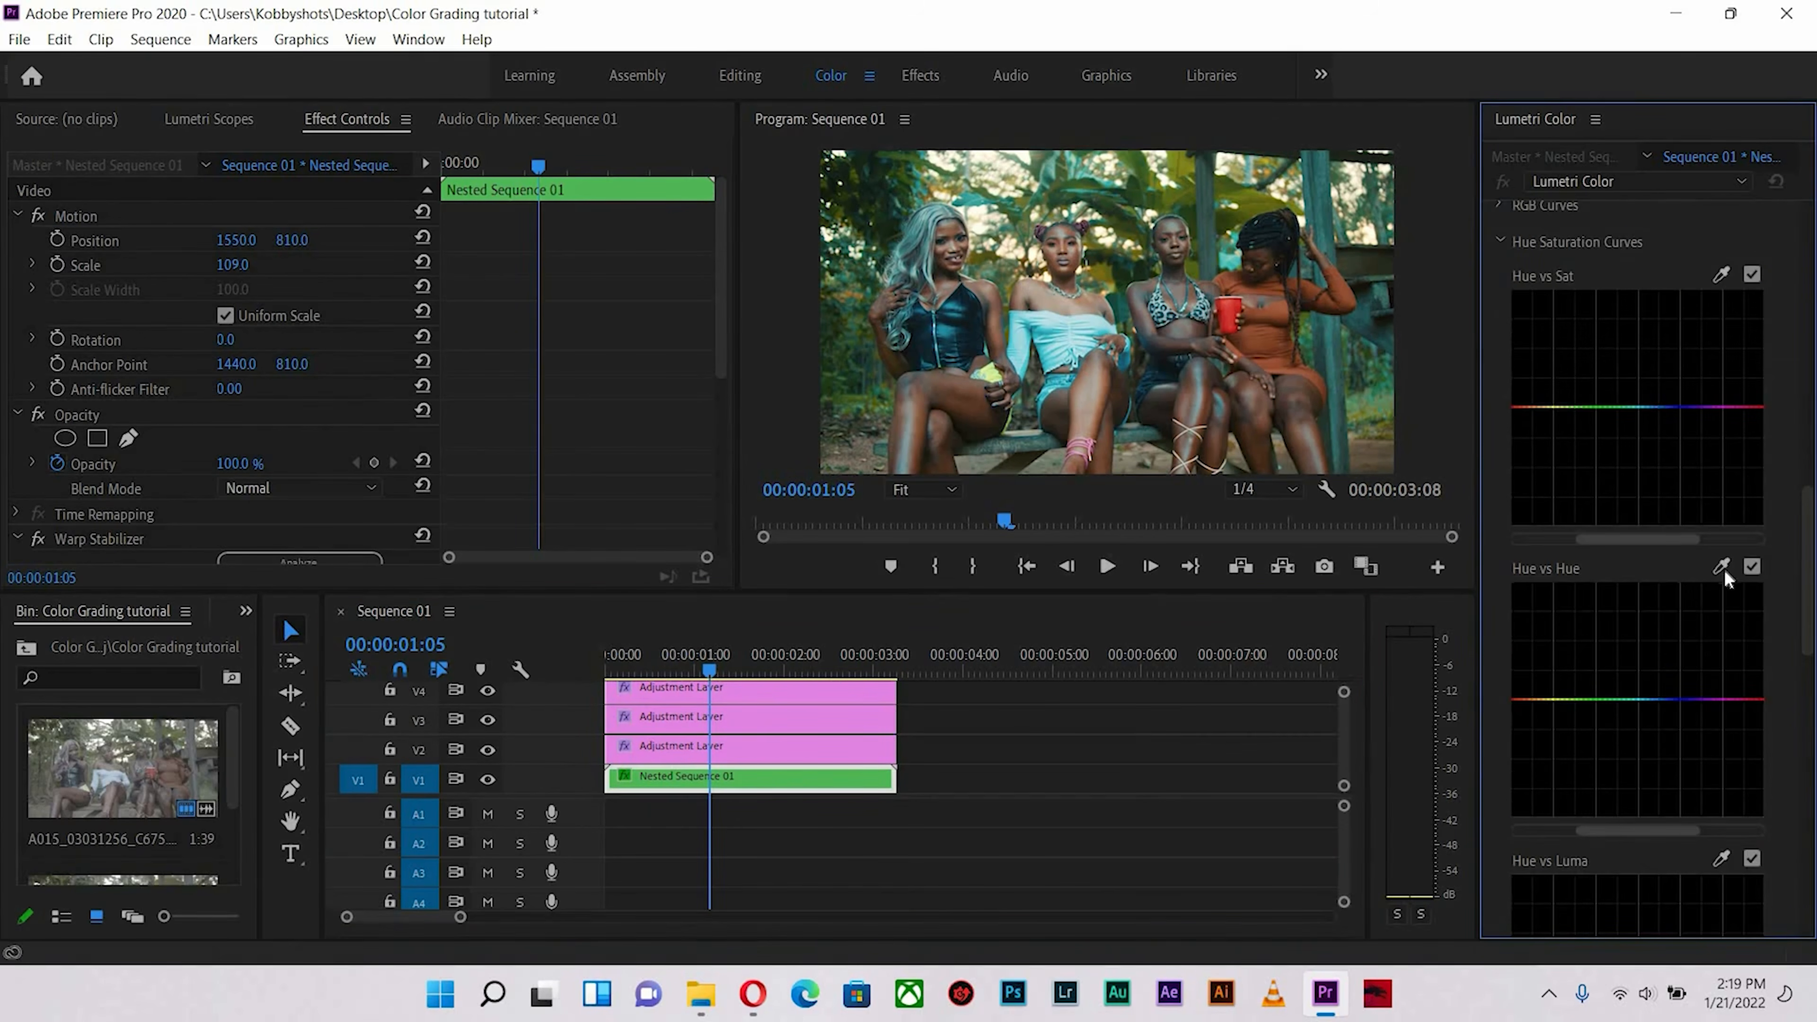
{"action": "left_click", "coordinate": [1718, 275]}
{"action": "left_click", "coordinate": [1521, 408]}
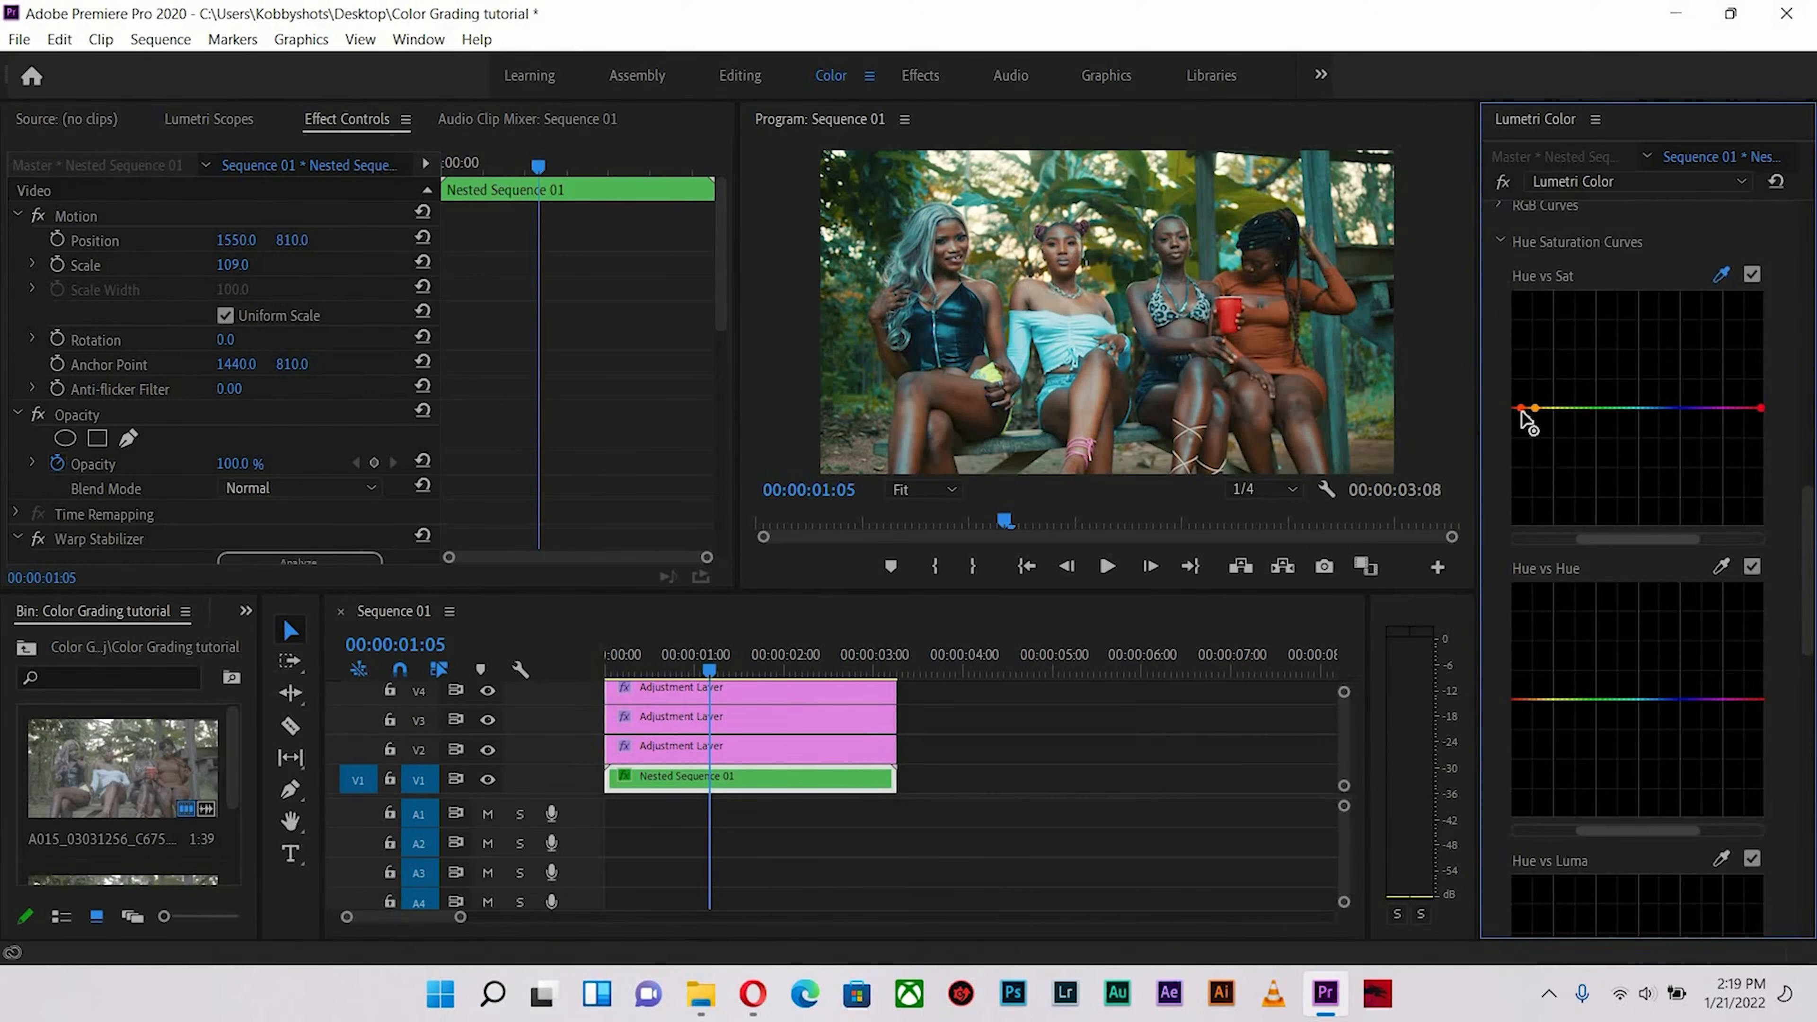
{"action": "left_click_drag", "start_coordinate": [1521, 382], "coordinate": [1519, 399]}
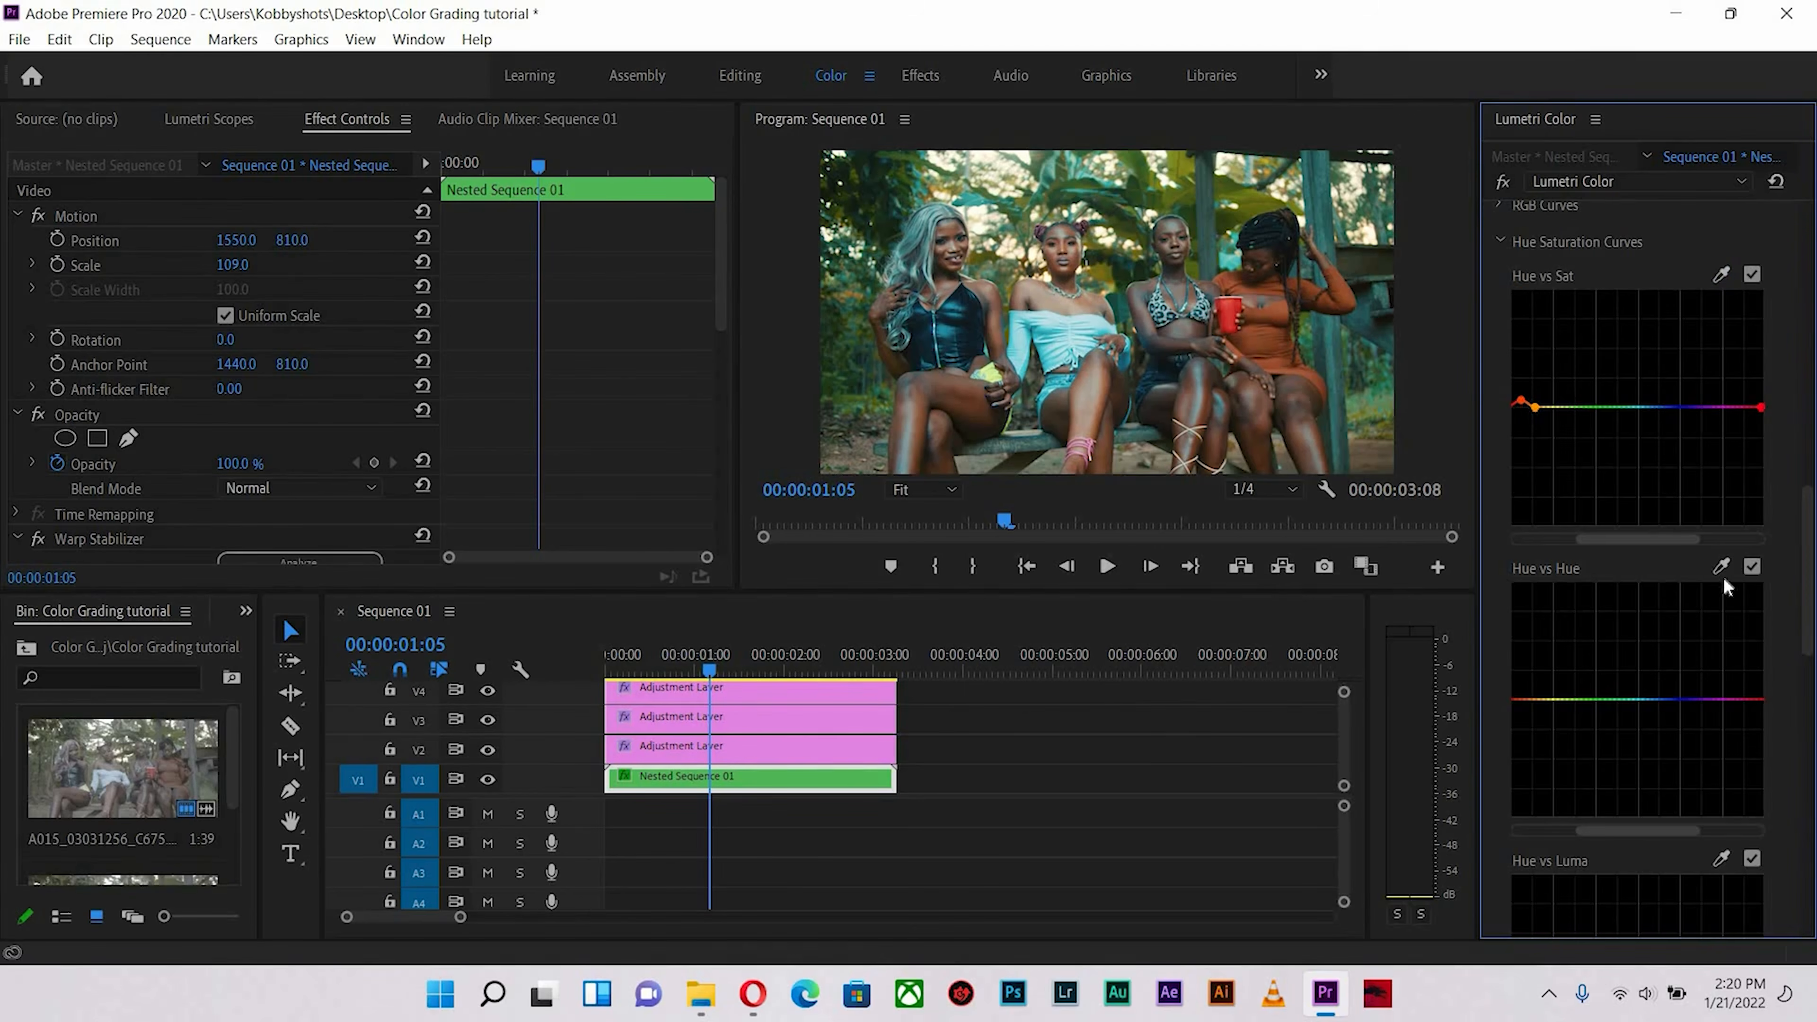
- Sample the skin tone for the nested sequence's Hue vs Hue curve and shift the orange-red point slightly
{"action": "left_click", "coordinate": [978, 380]}
{"action": "left_click", "coordinate": [1519, 700]}
{"action": "left_click_drag", "start_coordinate": [1517, 710], "coordinate": [1520, 706]}
- Warm the V4 adjustment layer by raising its white balance Temperature slightly
{"action": "scroll", "coordinate": [1810, 502], "scroll_direction": "up", "scroll_amount": 15}
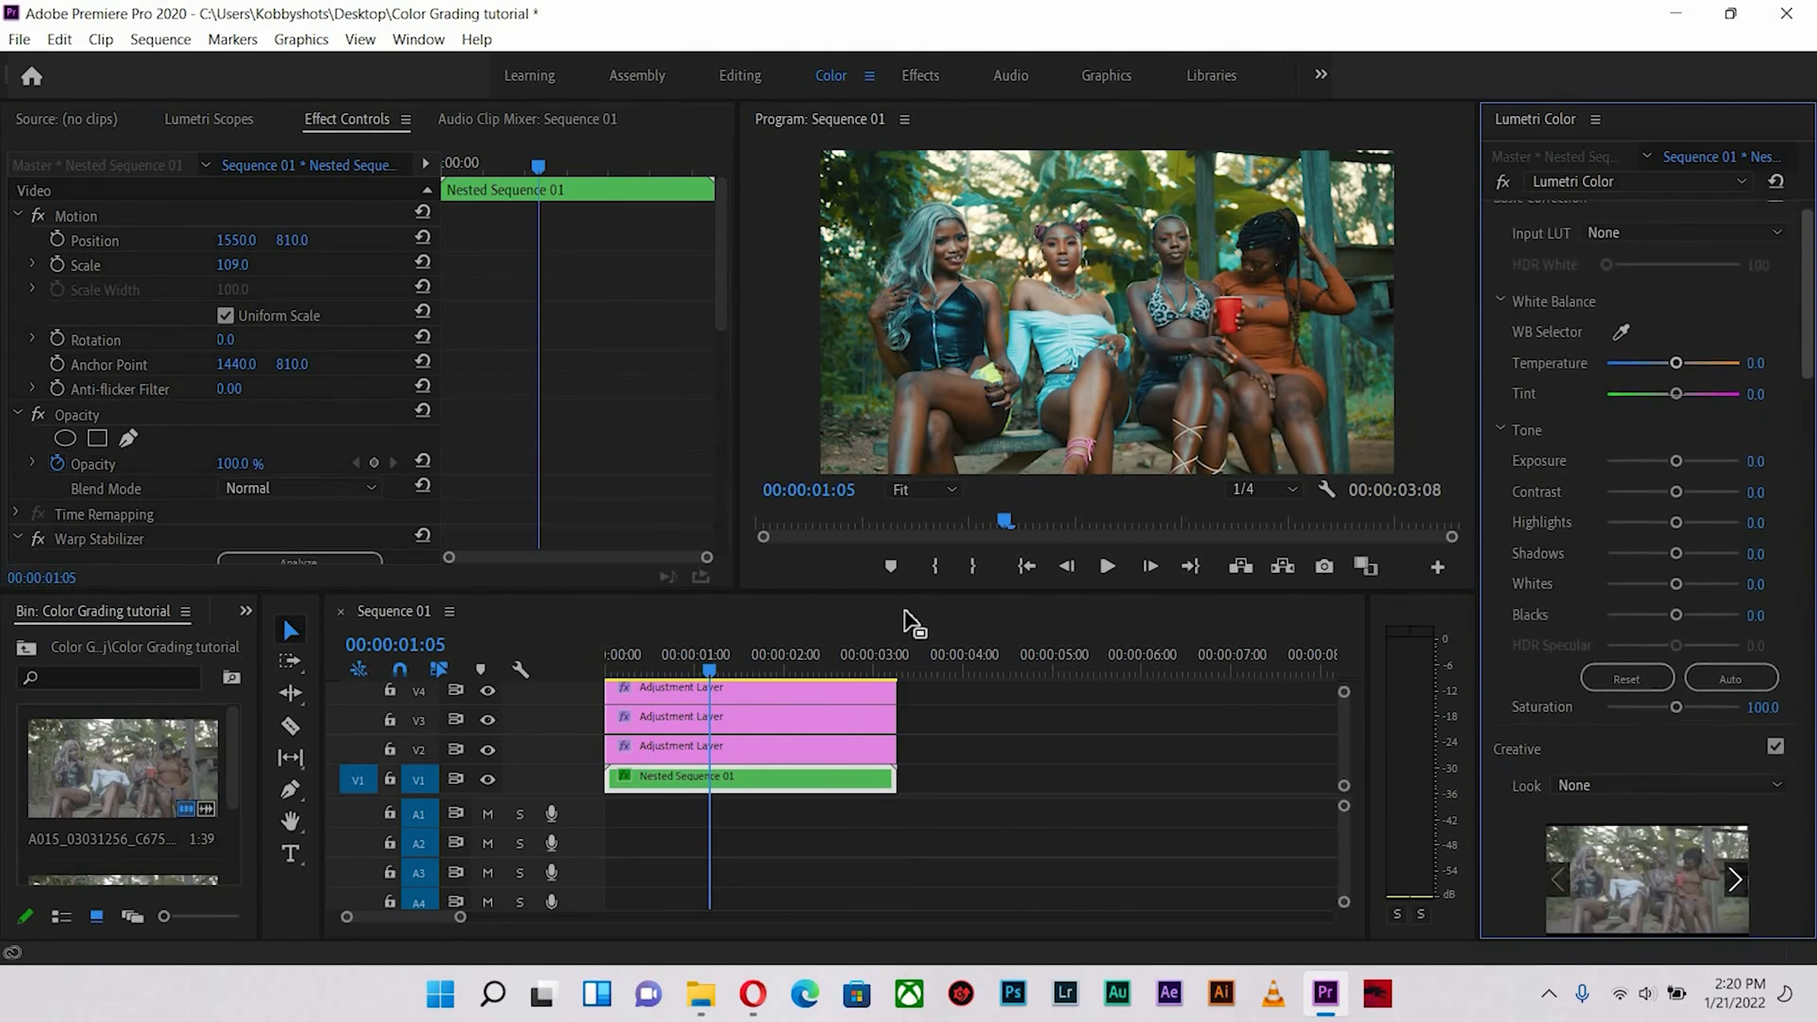
{"action": "left_click", "coordinate": [723, 692]}
{"action": "left_click_drag", "start_coordinate": [1676, 393], "coordinate": [1690, 392]}
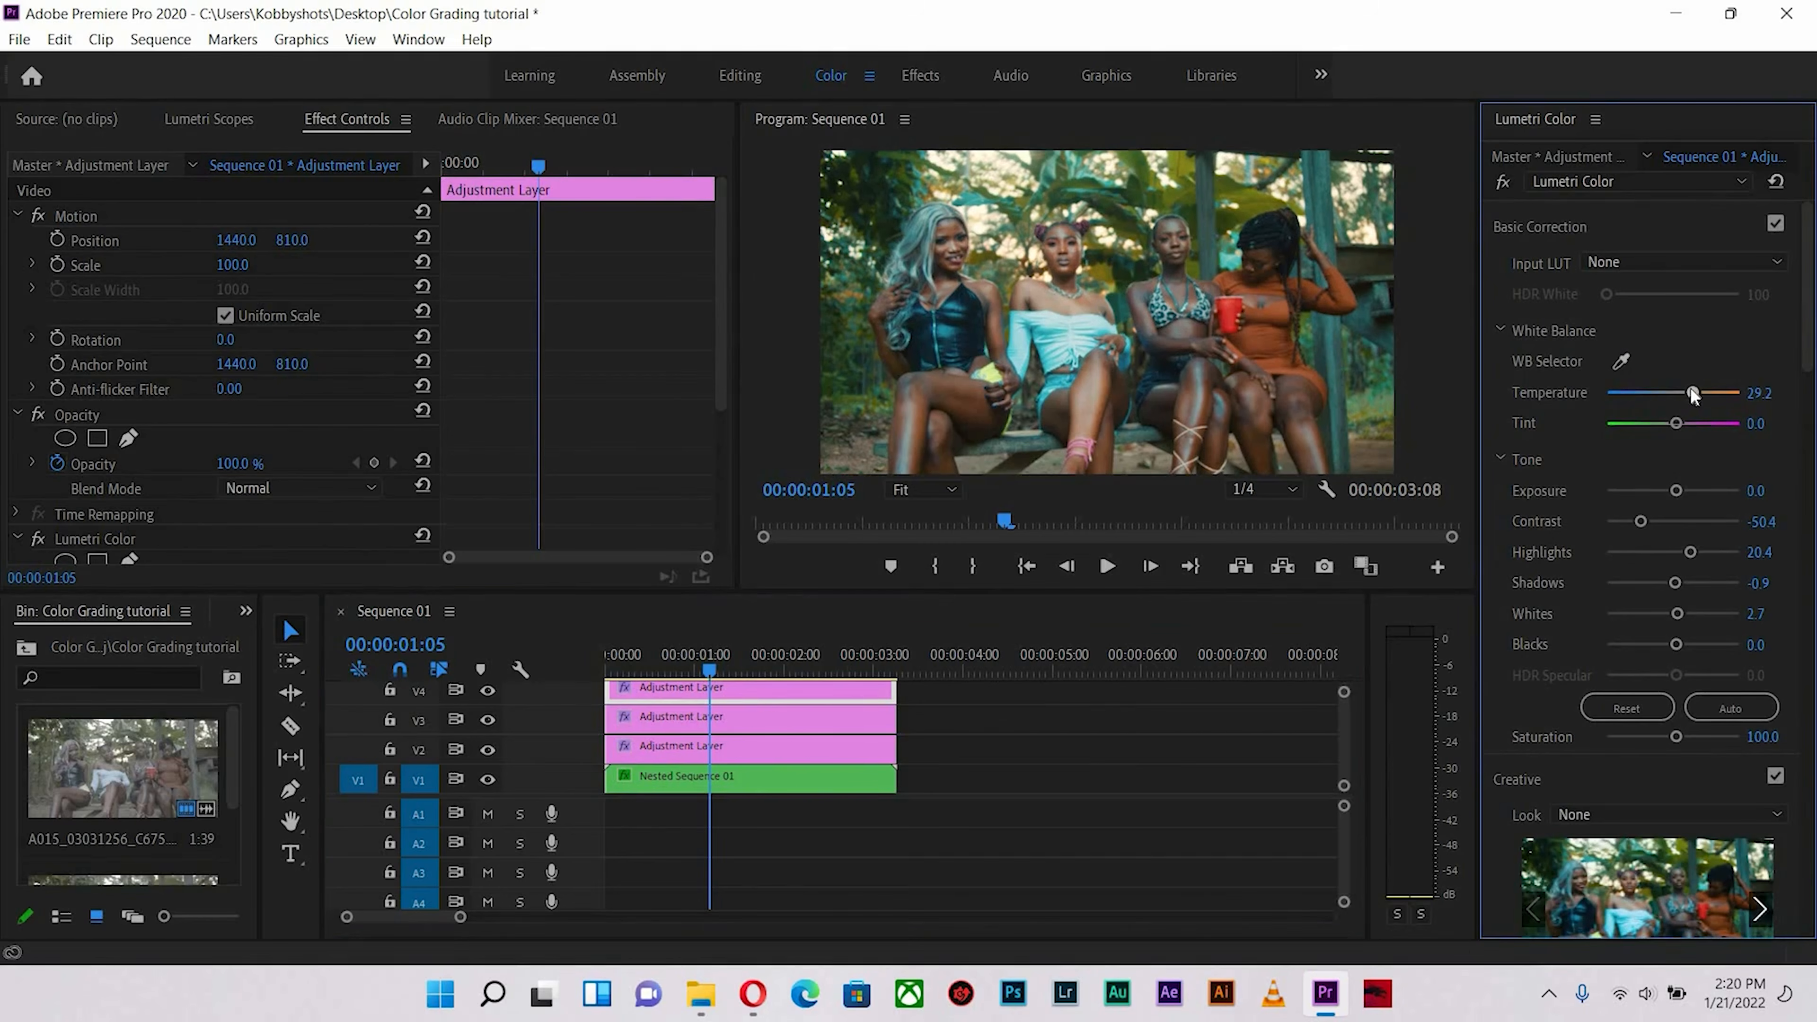
- Set Nested Sequence 01's Contrast to 8.0 and Shadows to -2.7, and check the grade in the maximized Program monitor
{"action": "left_click", "coordinate": [713, 773]}
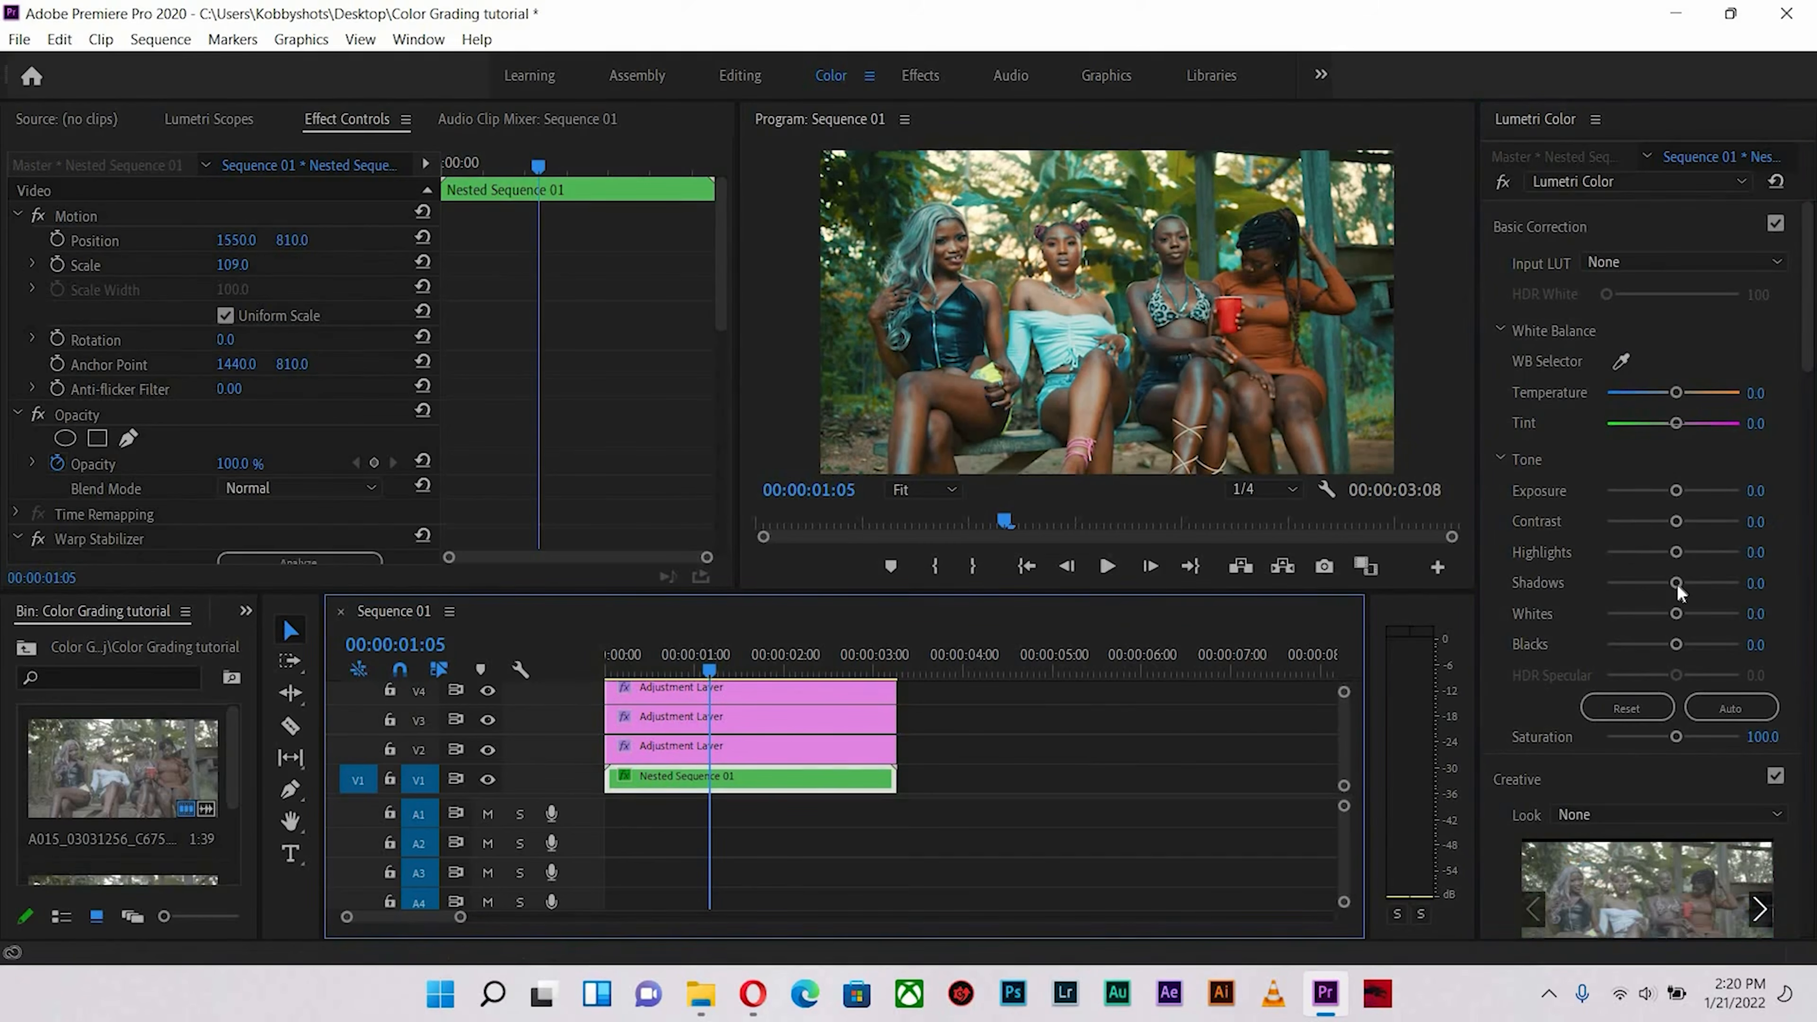
{"action": "left_click_drag", "start_coordinate": [1675, 588], "coordinate": [1681, 525]}
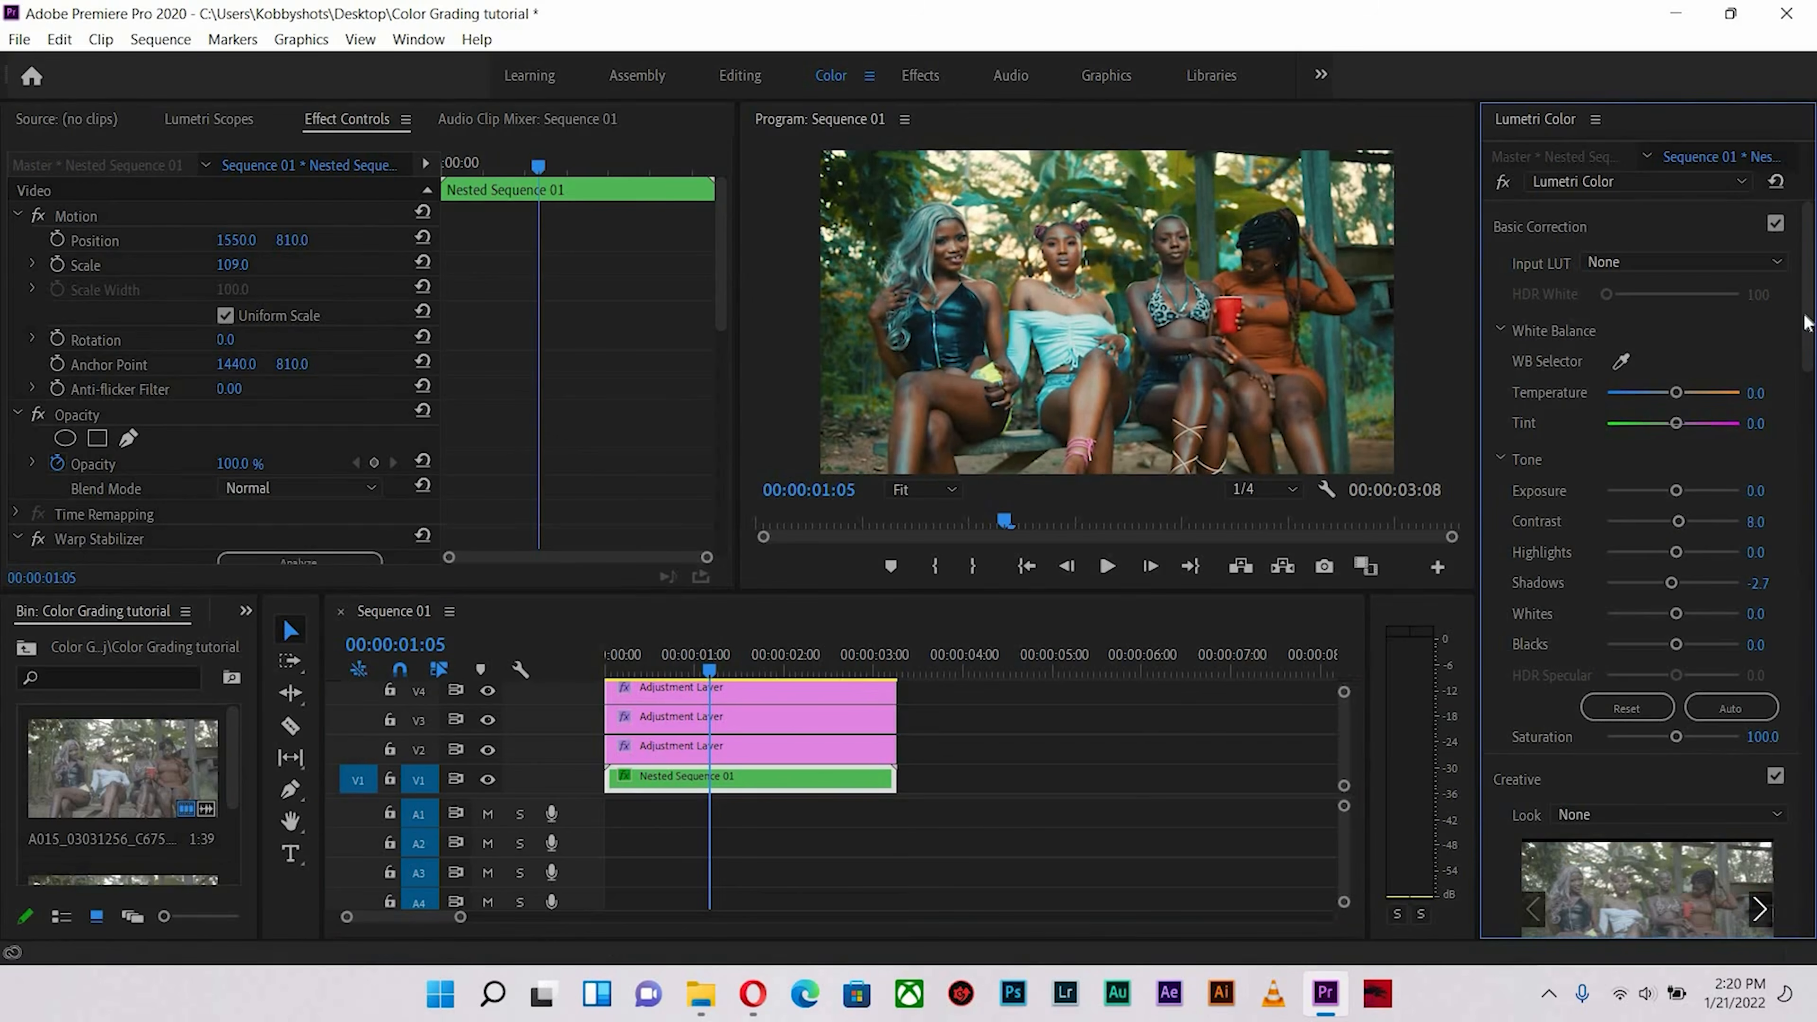
{"action": "left_click_drag", "start_coordinate": [1808, 313], "coordinate": [1807, 328]}
{"action": "left_click", "coordinate": [978, 250]}
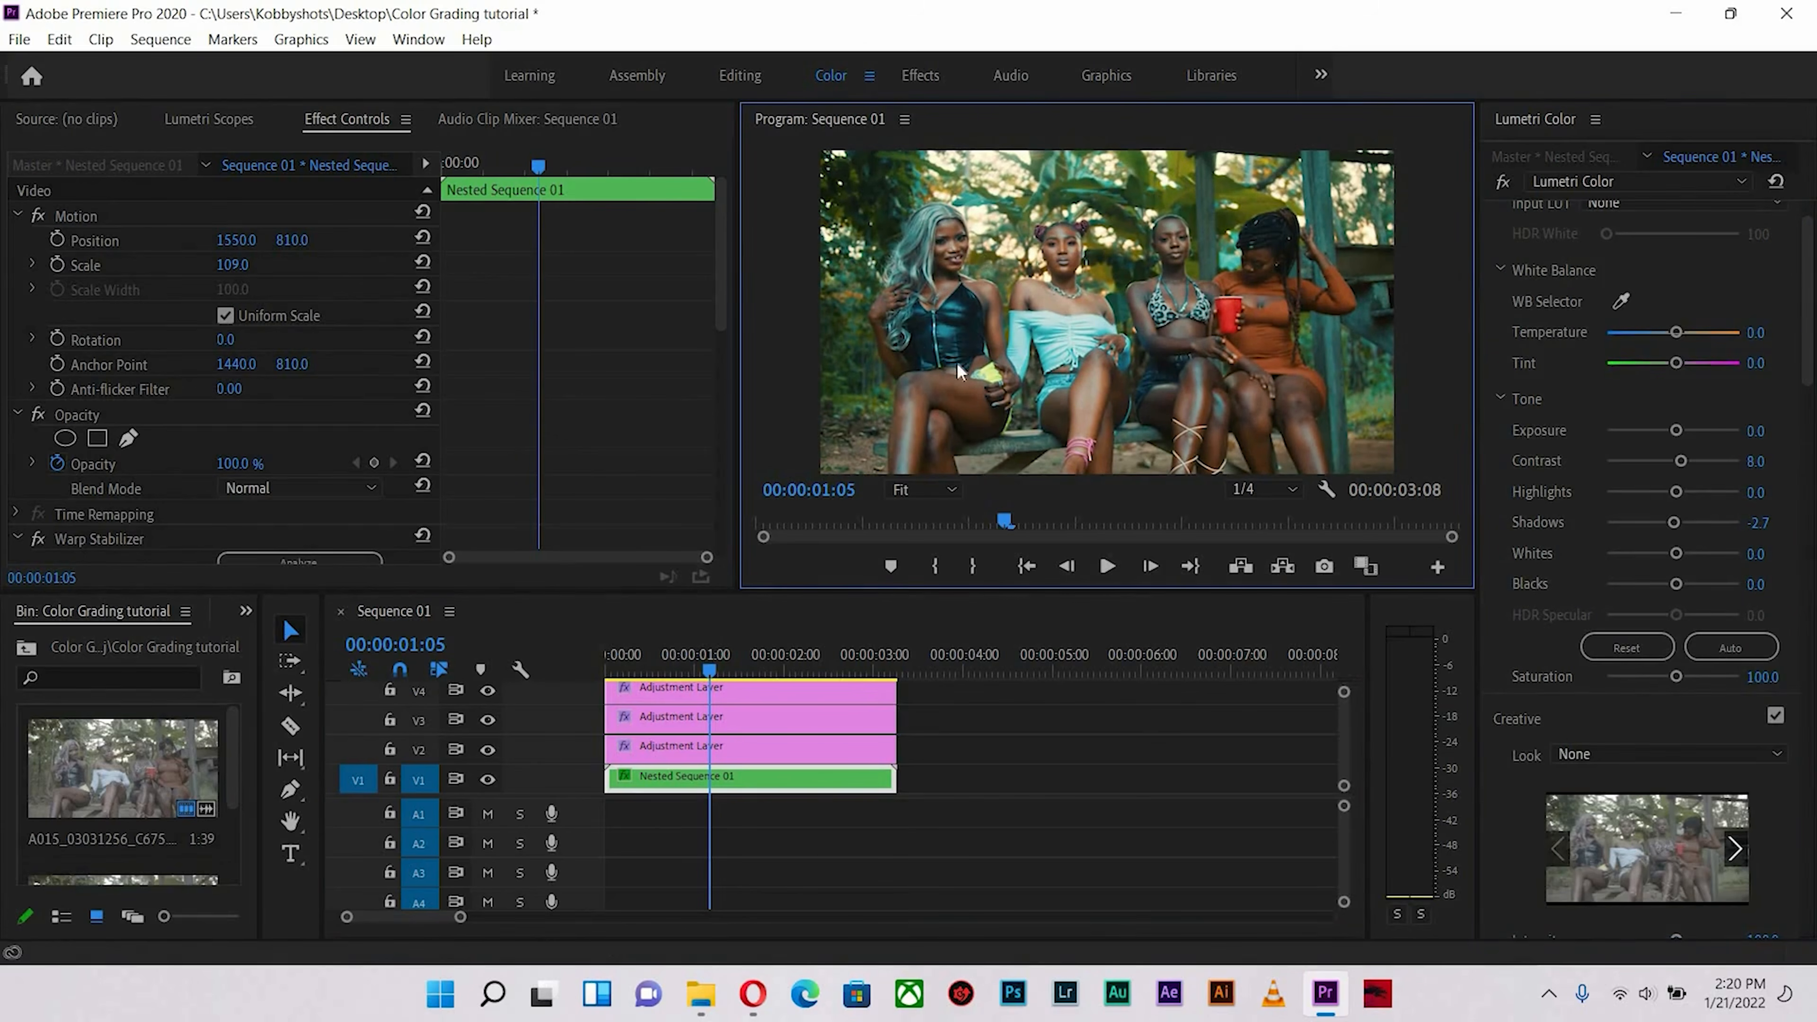
{"action": "key", "text": "grave"}
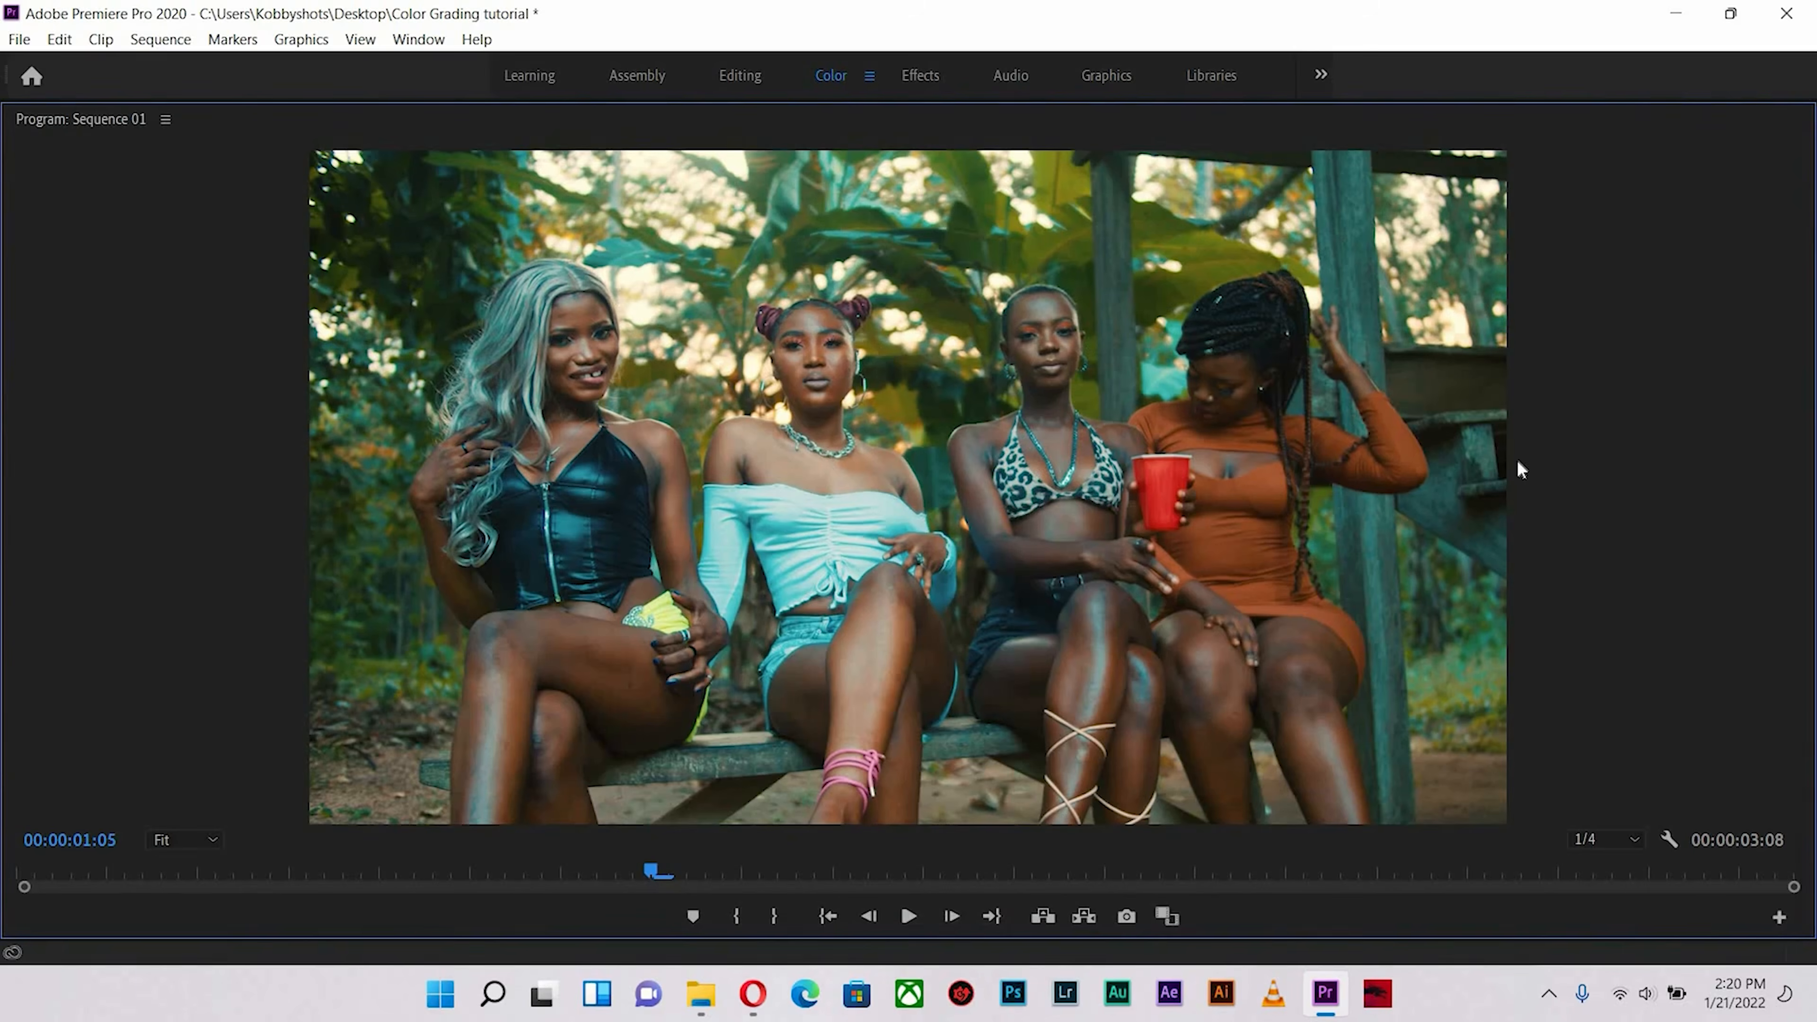
{"action": "key", "text": "grave"}
- Reduce the Intensity of the V2 adjustment layer's Orange and Teal Lowlight look to 72.6
{"action": "left_click", "coordinate": [792, 694]}
{"action": "left_click", "coordinate": [745, 756]}
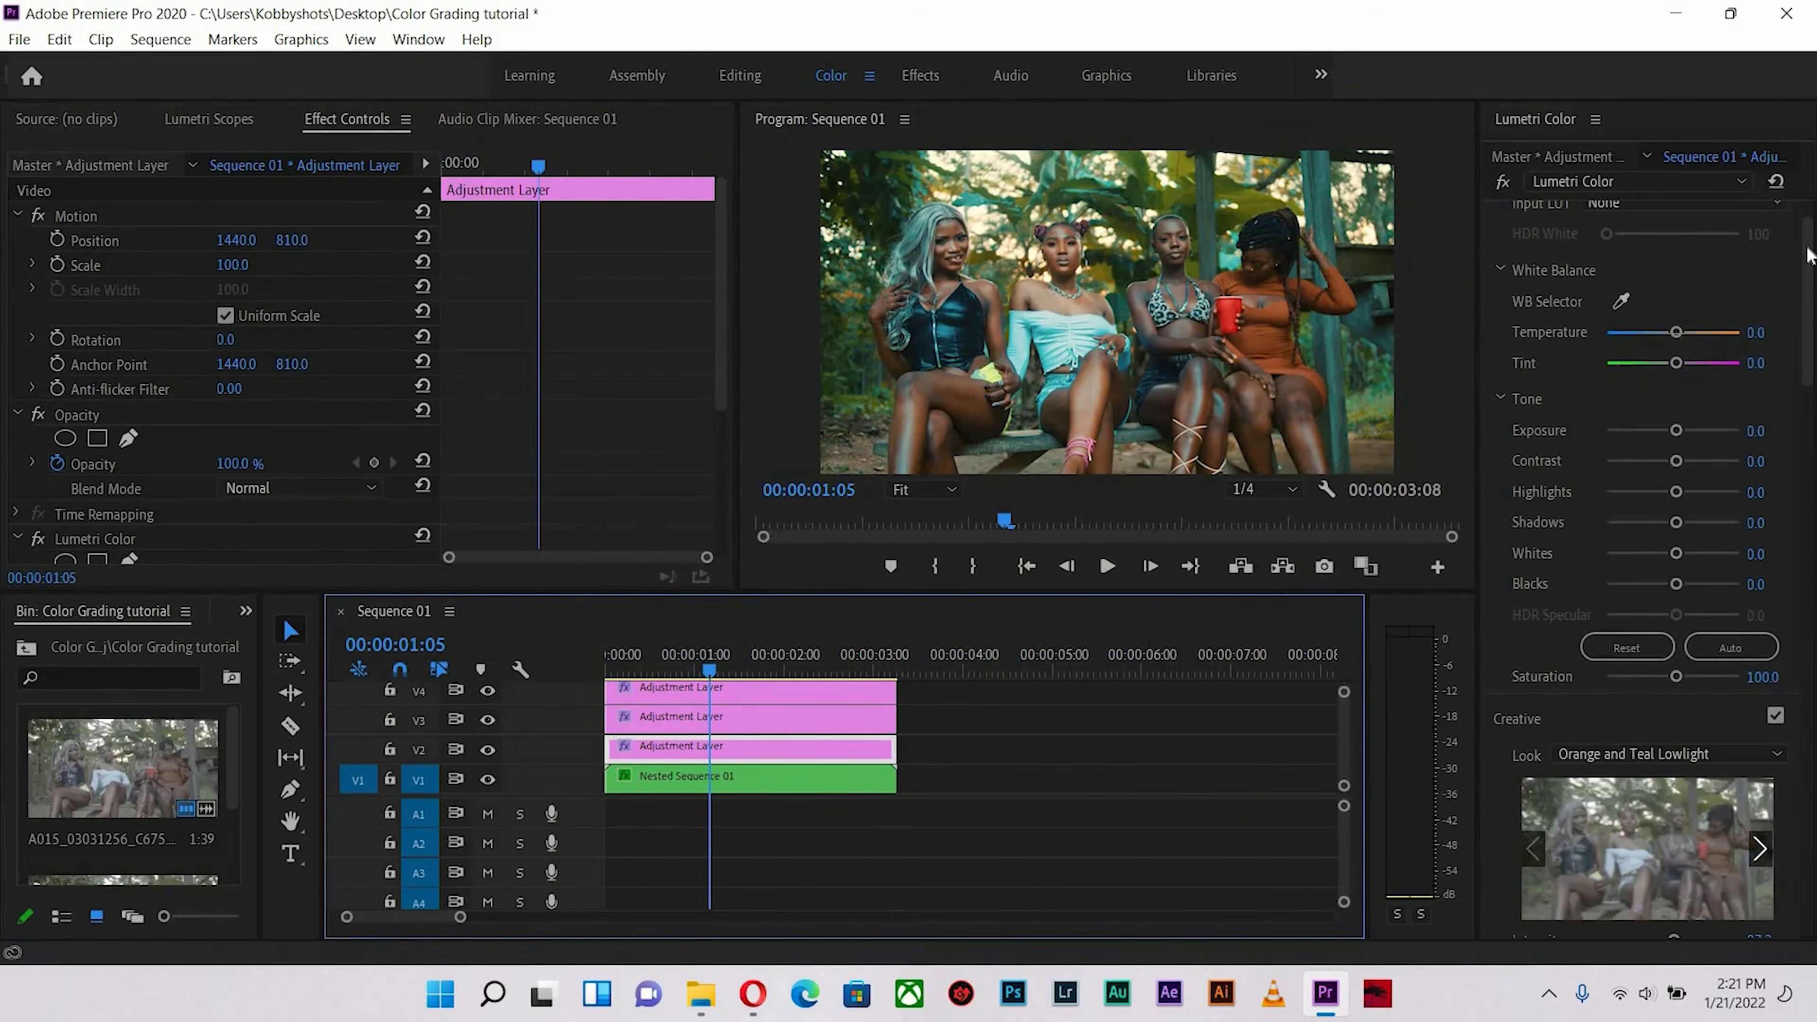
{"action": "scroll", "coordinate": [1667, 497], "scroll_direction": "down", "scroll_amount": 6}
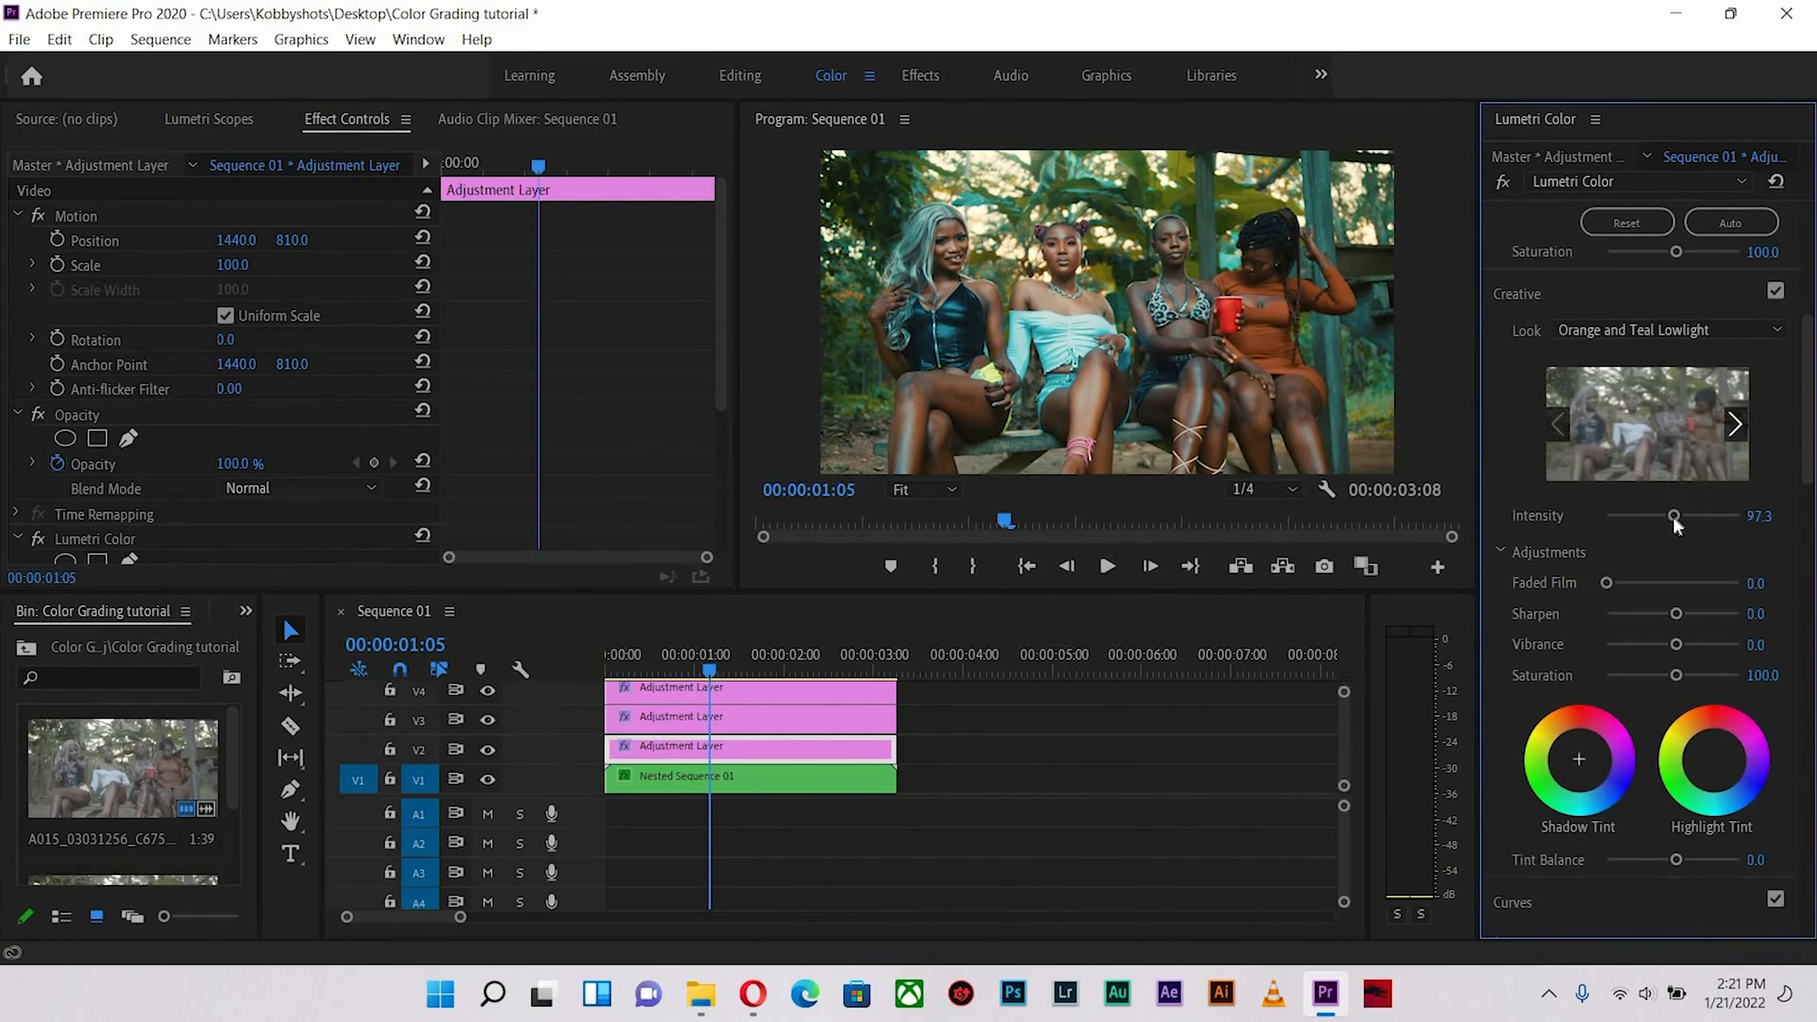
{"action": "left_click", "coordinate": [1654, 516]}
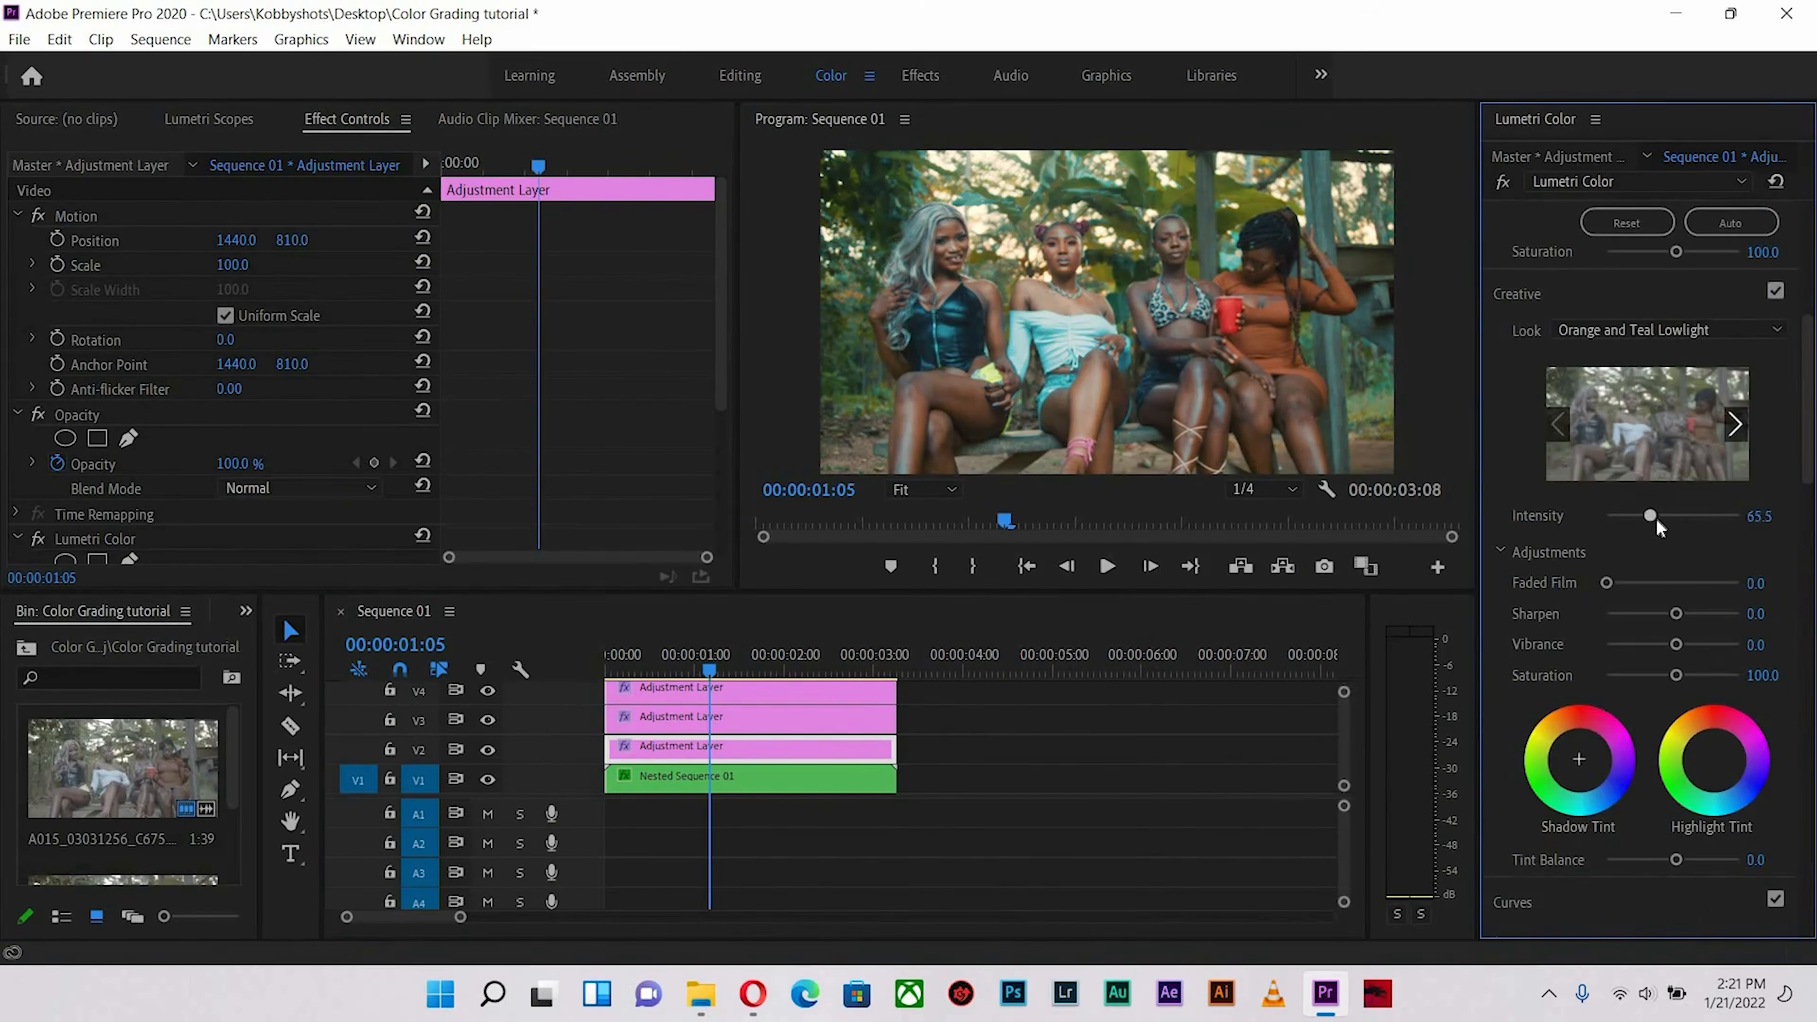
{"action": "left_click_drag", "start_coordinate": [1657, 528], "coordinate": [1653, 526]}
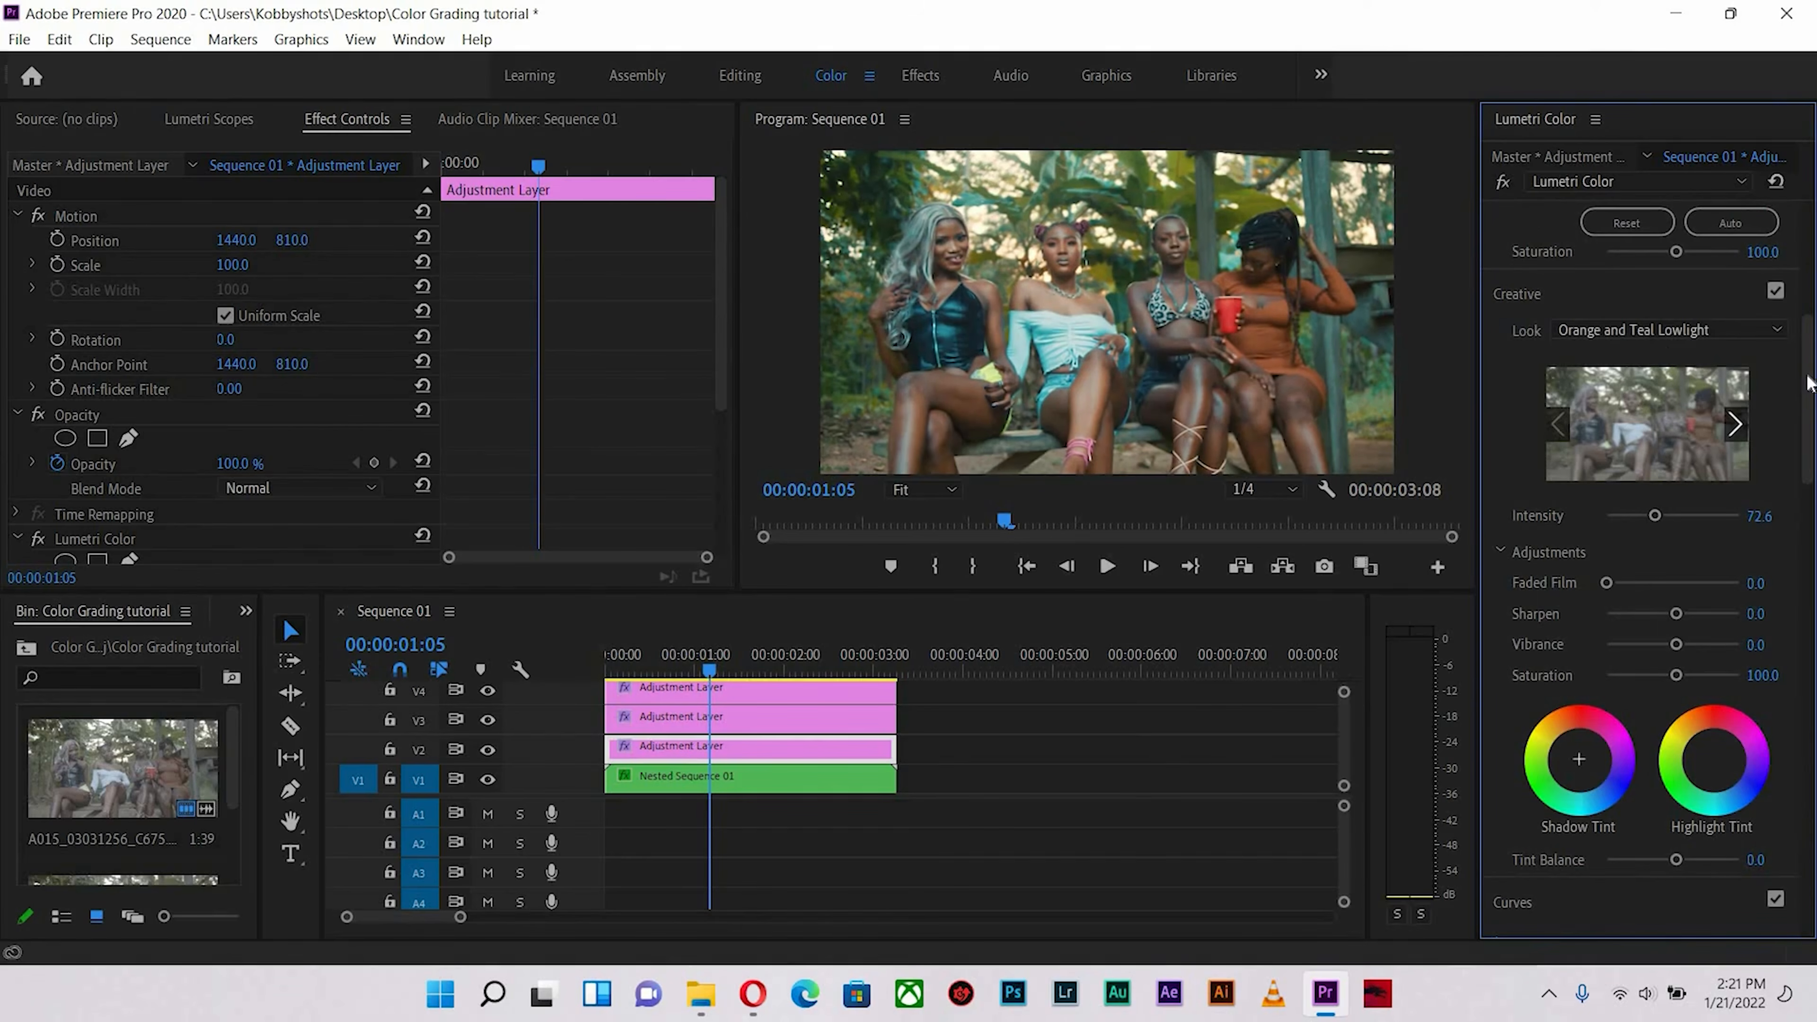
- Set Nested Sequence 01's basic Saturation to 123.9 and its Shadows to -13.3
{"action": "scroll", "coordinate": [1811, 272], "scroll_direction": "up", "scroll_amount": 5}
{"action": "scroll", "coordinate": [1811, 258], "scroll_direction": "up", "scroll_amount": 2}
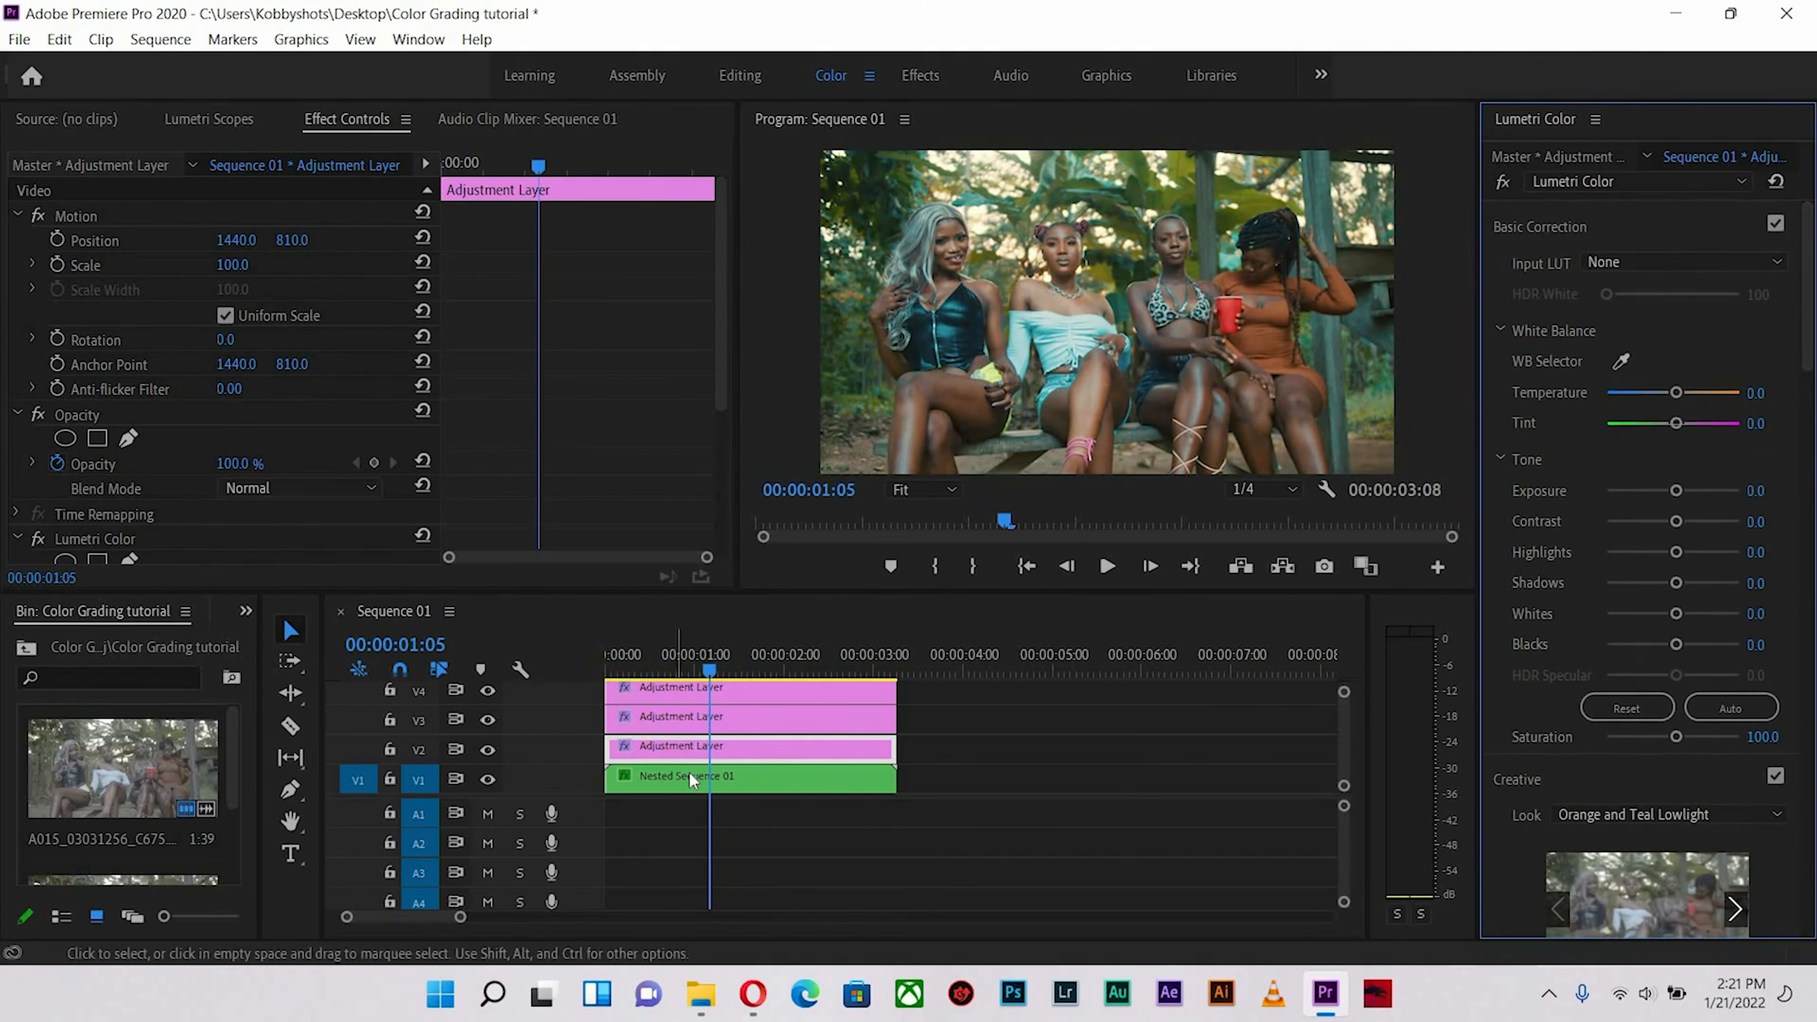
{"action": "left_click", "coordinate": [688, 772]}
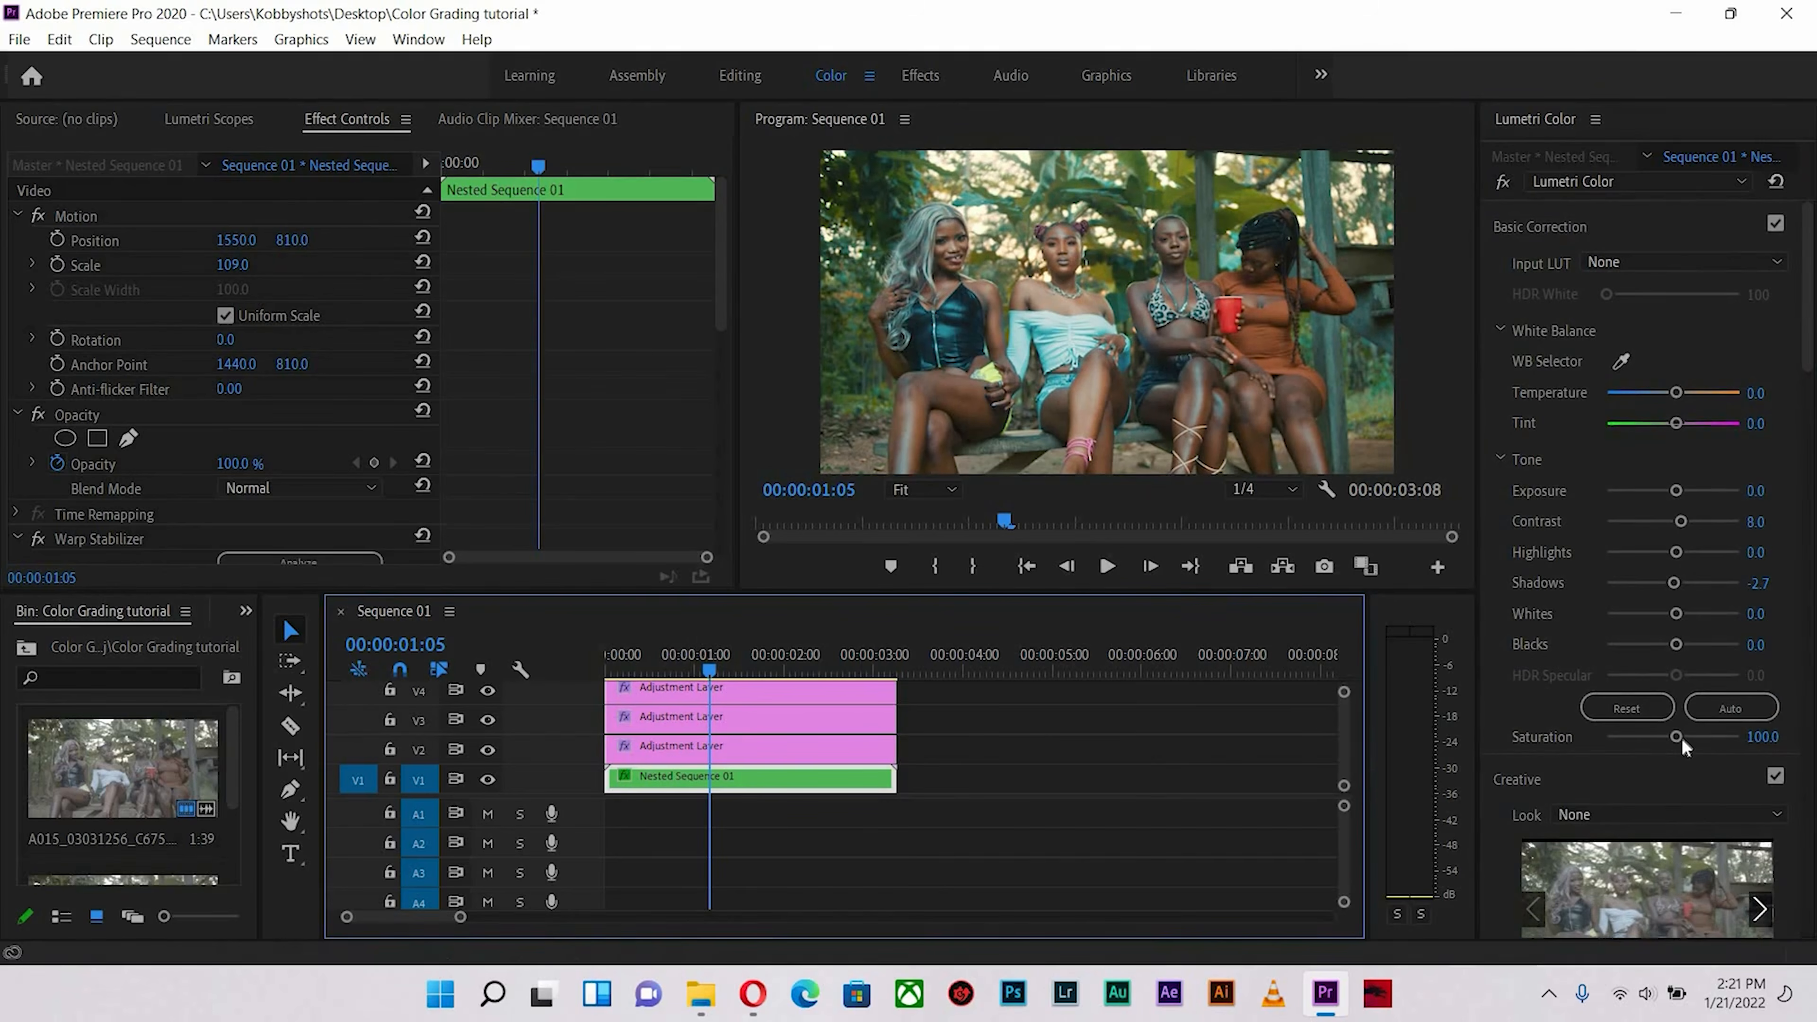
{"action": "left_click_drag", "start_coordinate": [1679, 740], "coordinate": [1690, 742]}
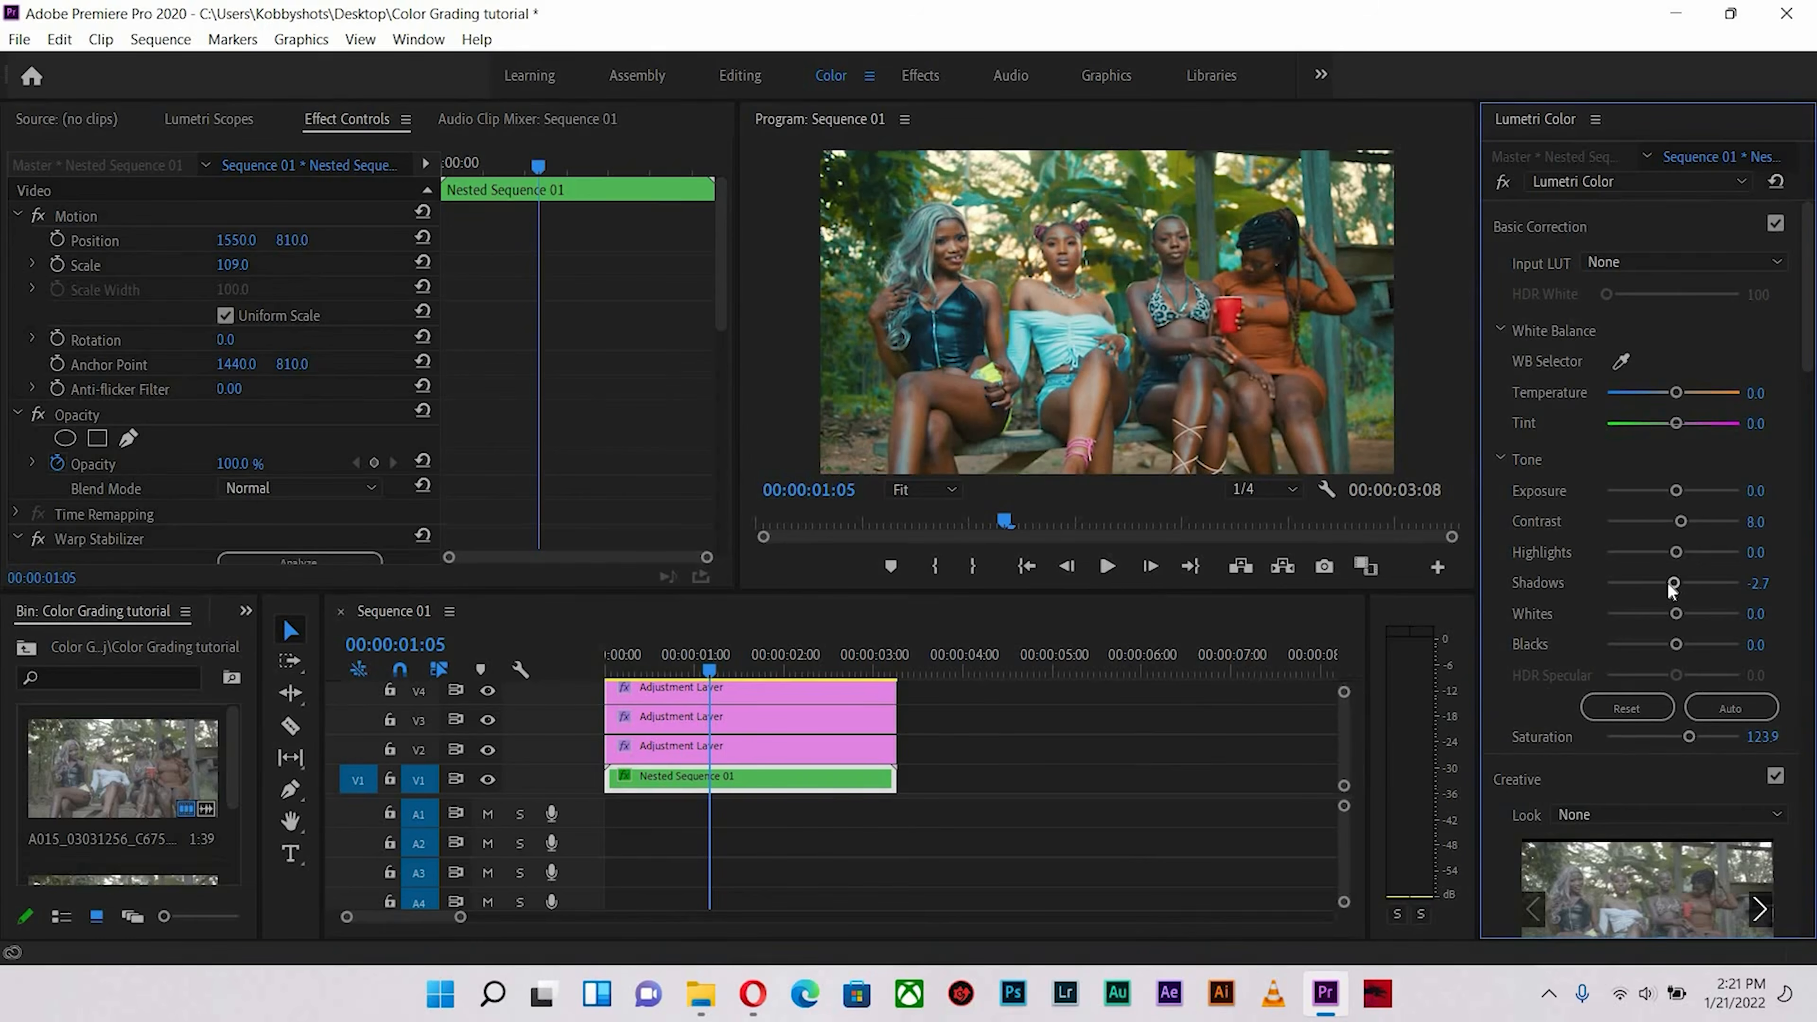
{"action": "mouse_move", "coordinate": [1668, 584]}
{"action": "left_mouse_down"}
{"action": "mouse_move", "coordinate": [1649, 580]}
{"action": "mouse_move", "coordinate": [1665, 590]}
{"action": "left_mouse_up"}
{"action": "scroll", "coordinate": [1811, 336], "scroll_direction": "down", "scroll_amount": 2}
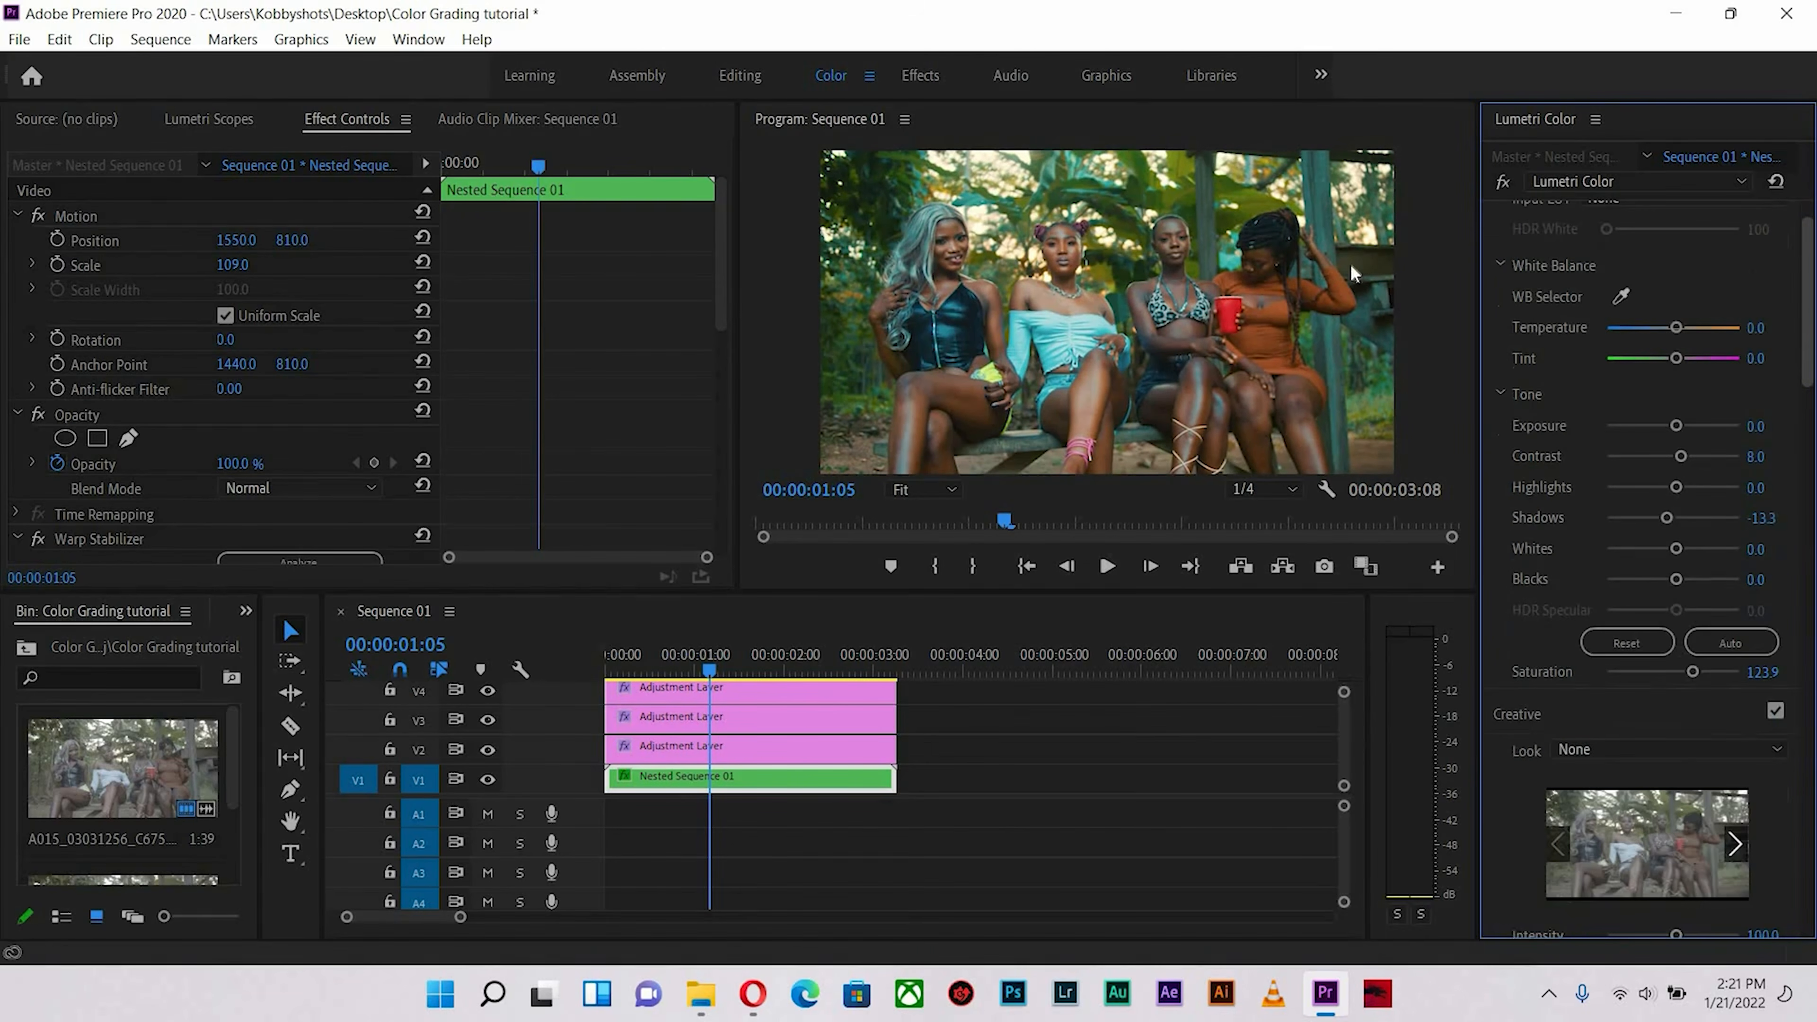
- Check the grade in the maximized Program monitor and set the V4 adjustment layer's white balance Temperature to 31.0
{"action": "left_click", "coordinate": [1186, 359]}
{"action": "key", "text": "grave"}
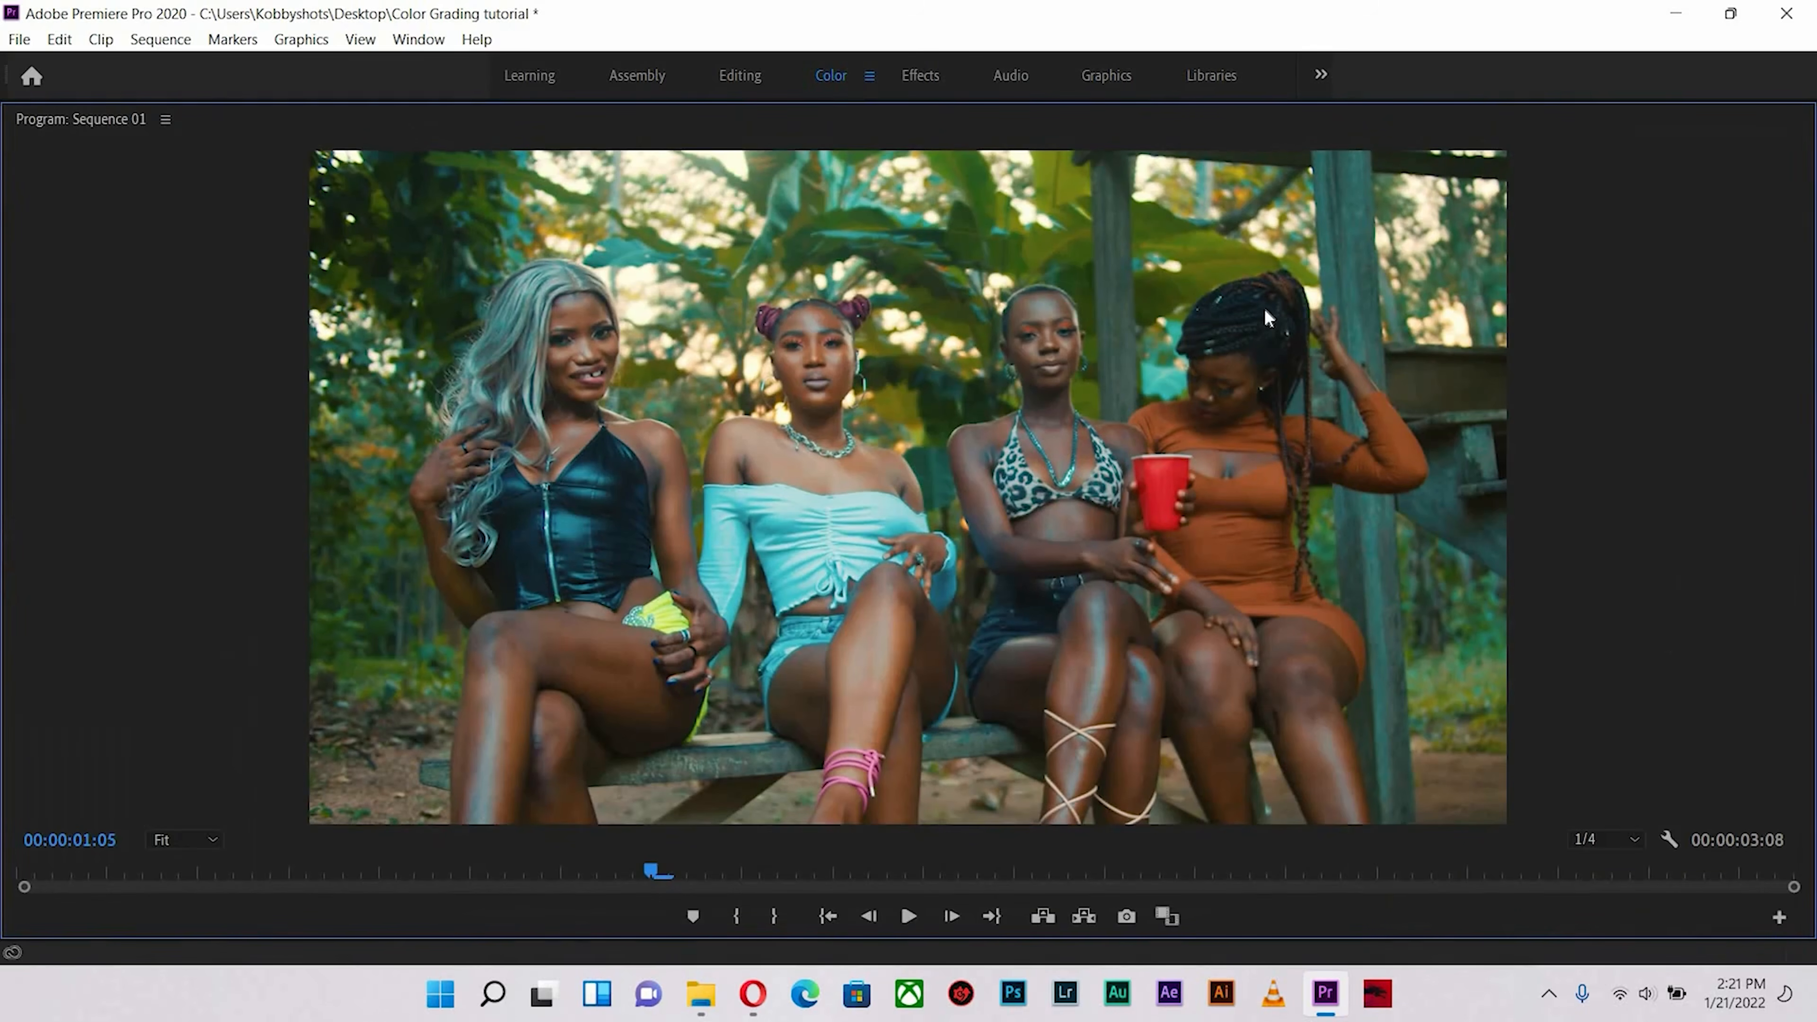
{"action": "key", "text": "grave"}
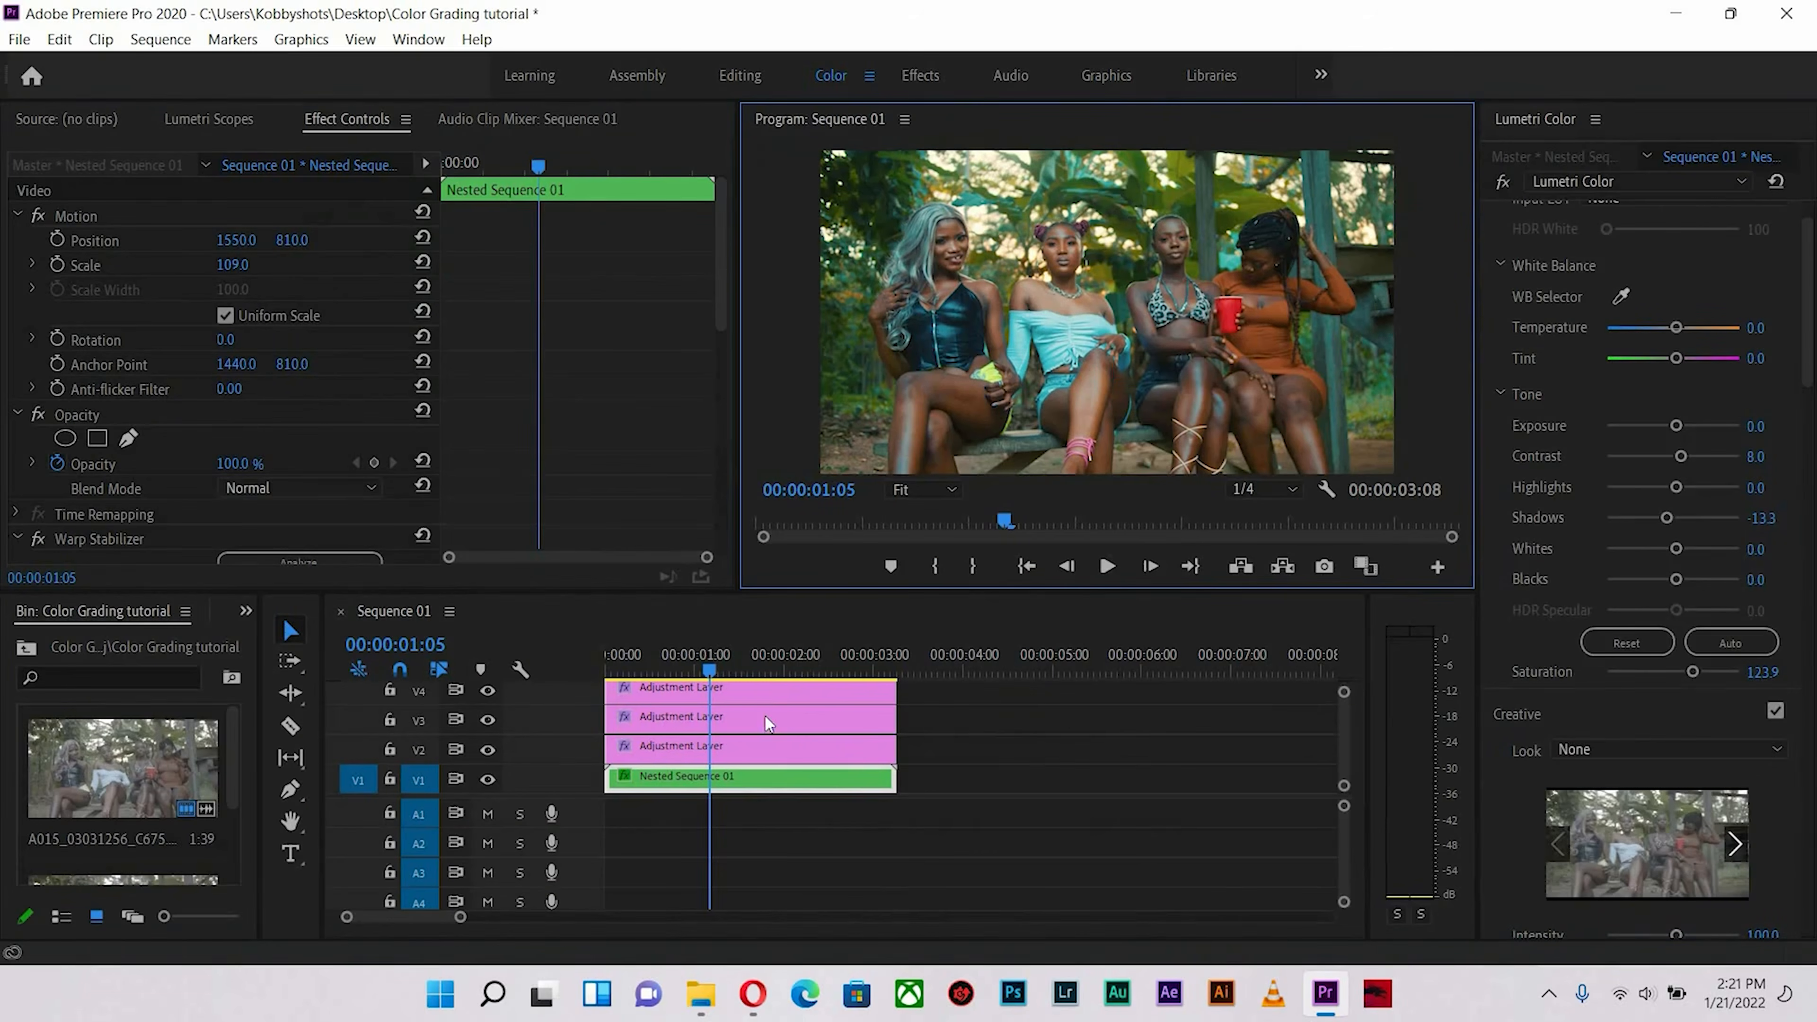
{"action": "left_click", "coordinate": [1340, 733]}
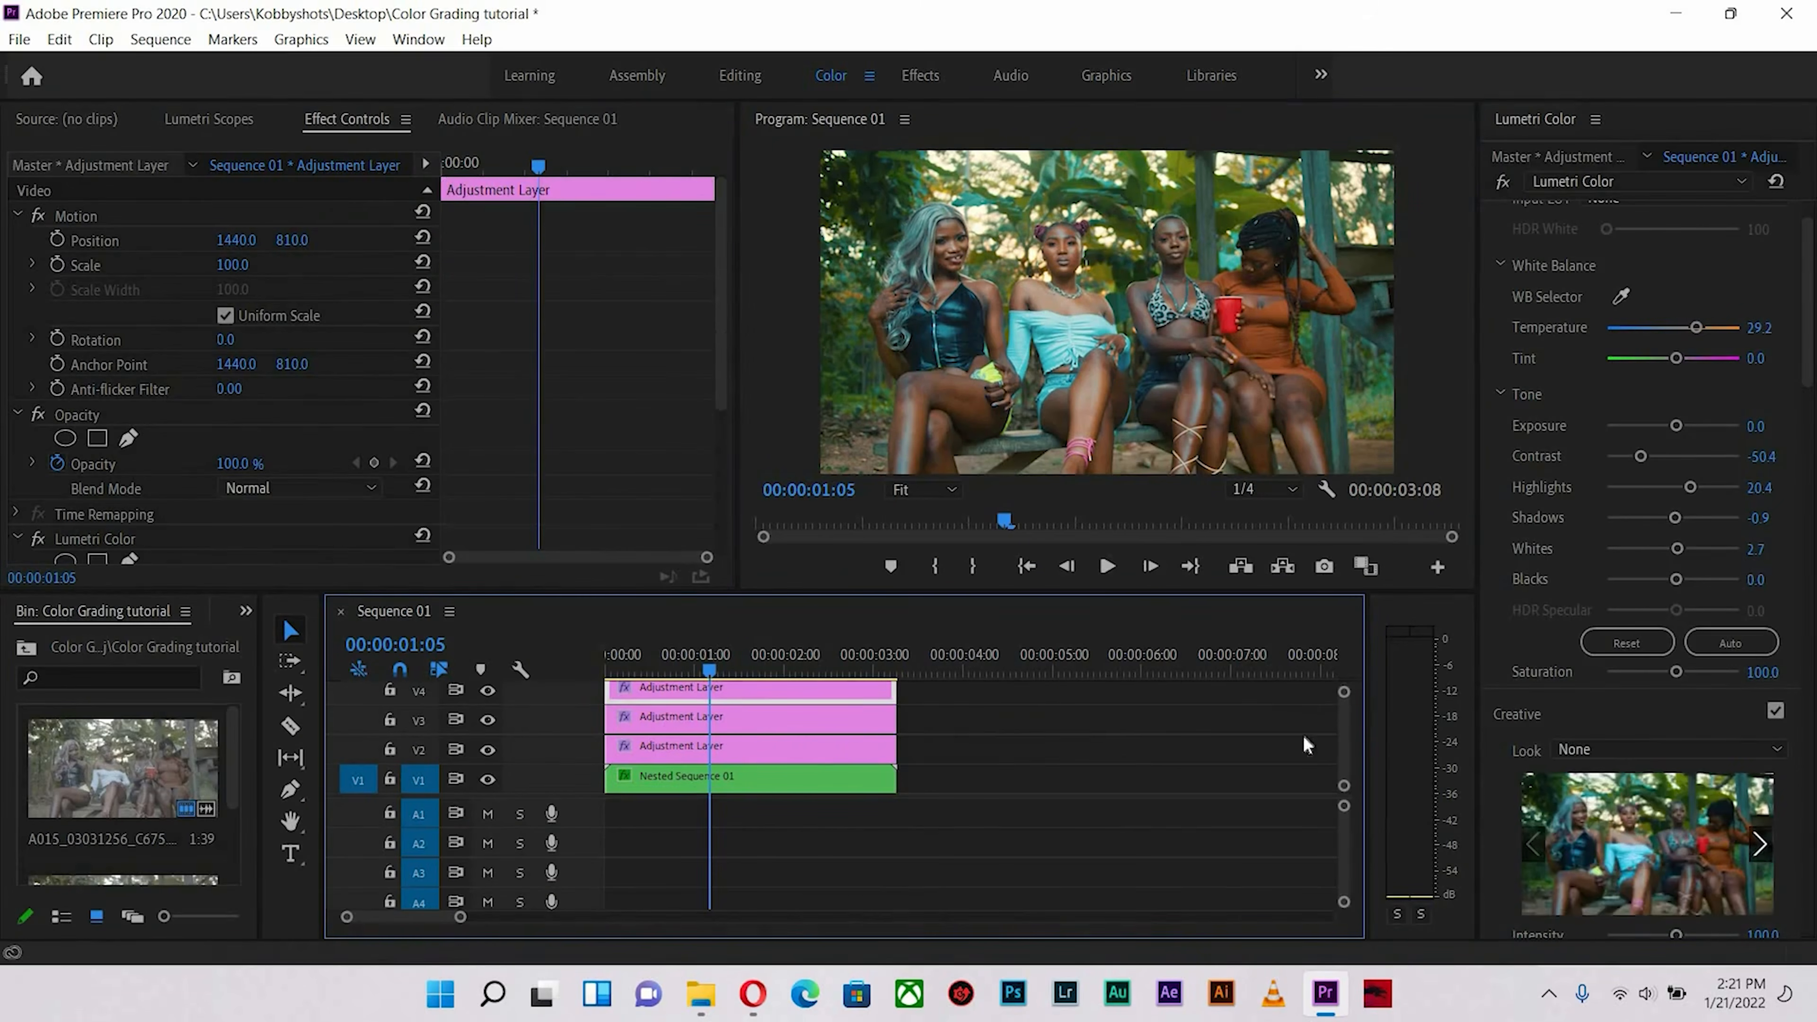
{"action": "scroll", "coordinate": [929, 737], "scroll_direction": "up", "scroll_amount": 1}
{"action": "left_click", "coordinate": [1692, 328]}
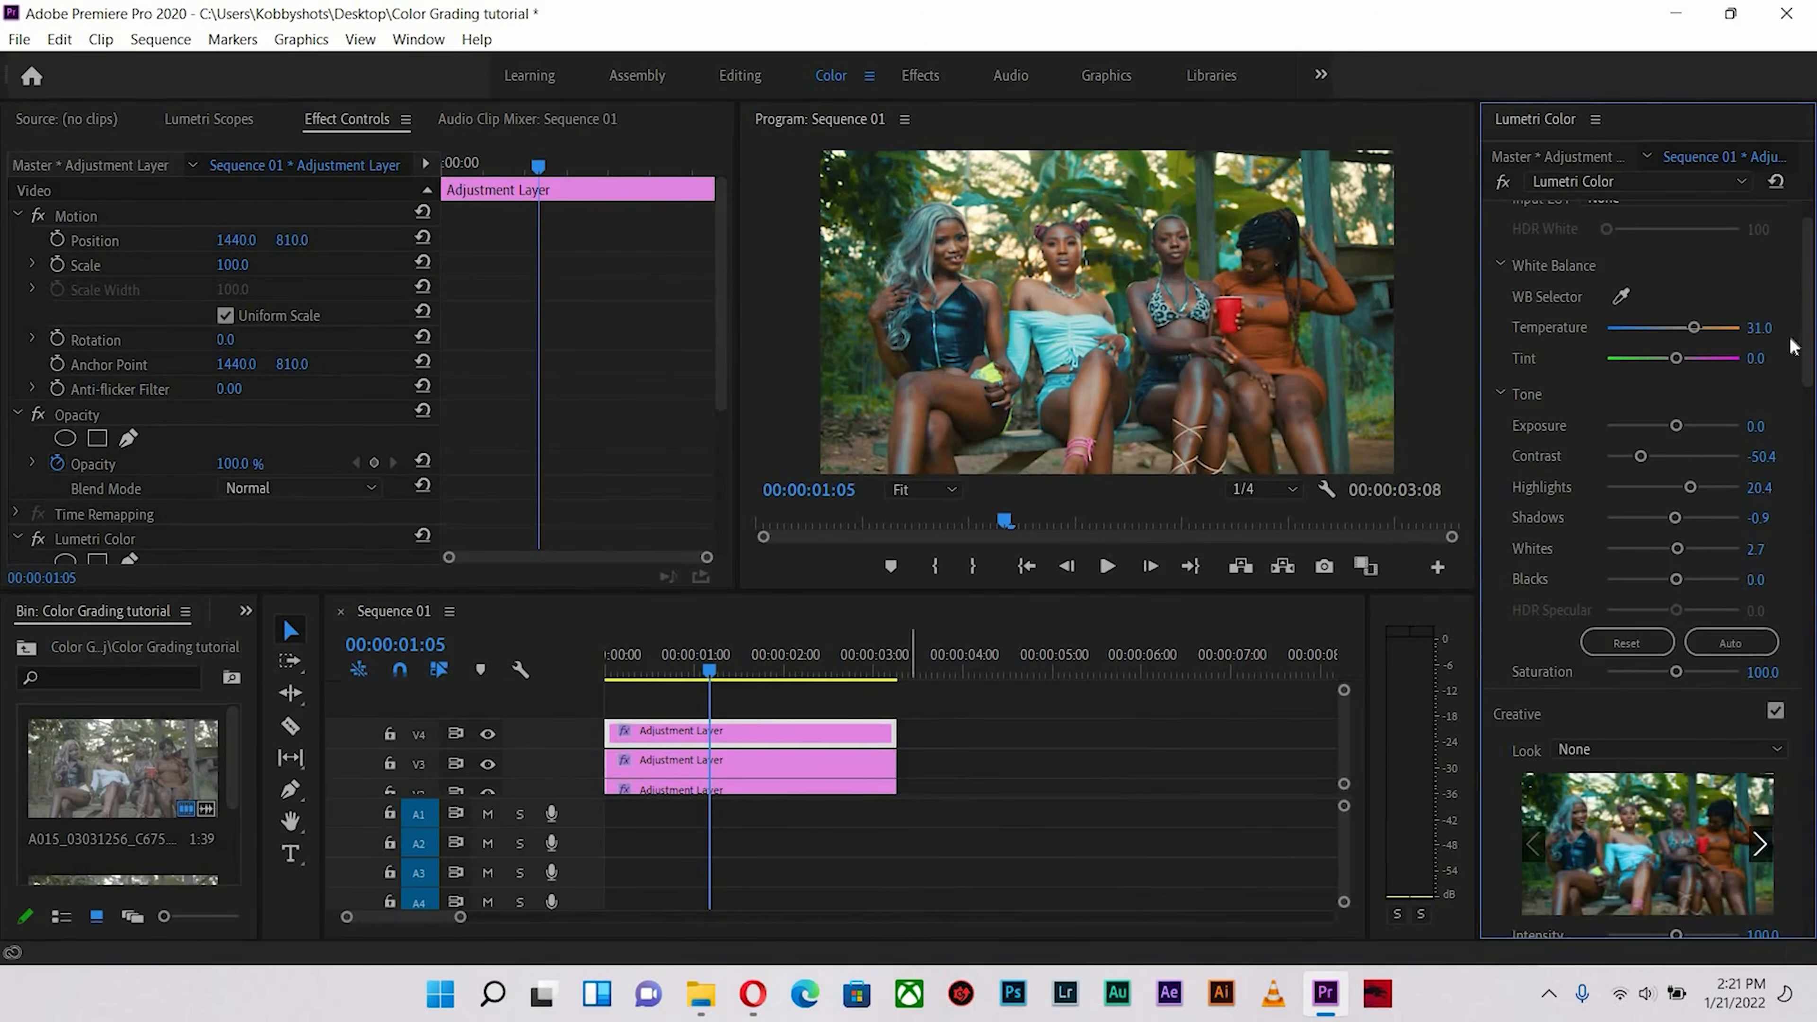
- Set the V4 adjustment layer's basic correction Highlights to 18.6
{"action": "scroll", "coordinate": [1739, 345], "scroll_direction": "down", "scroll_amount": 2}
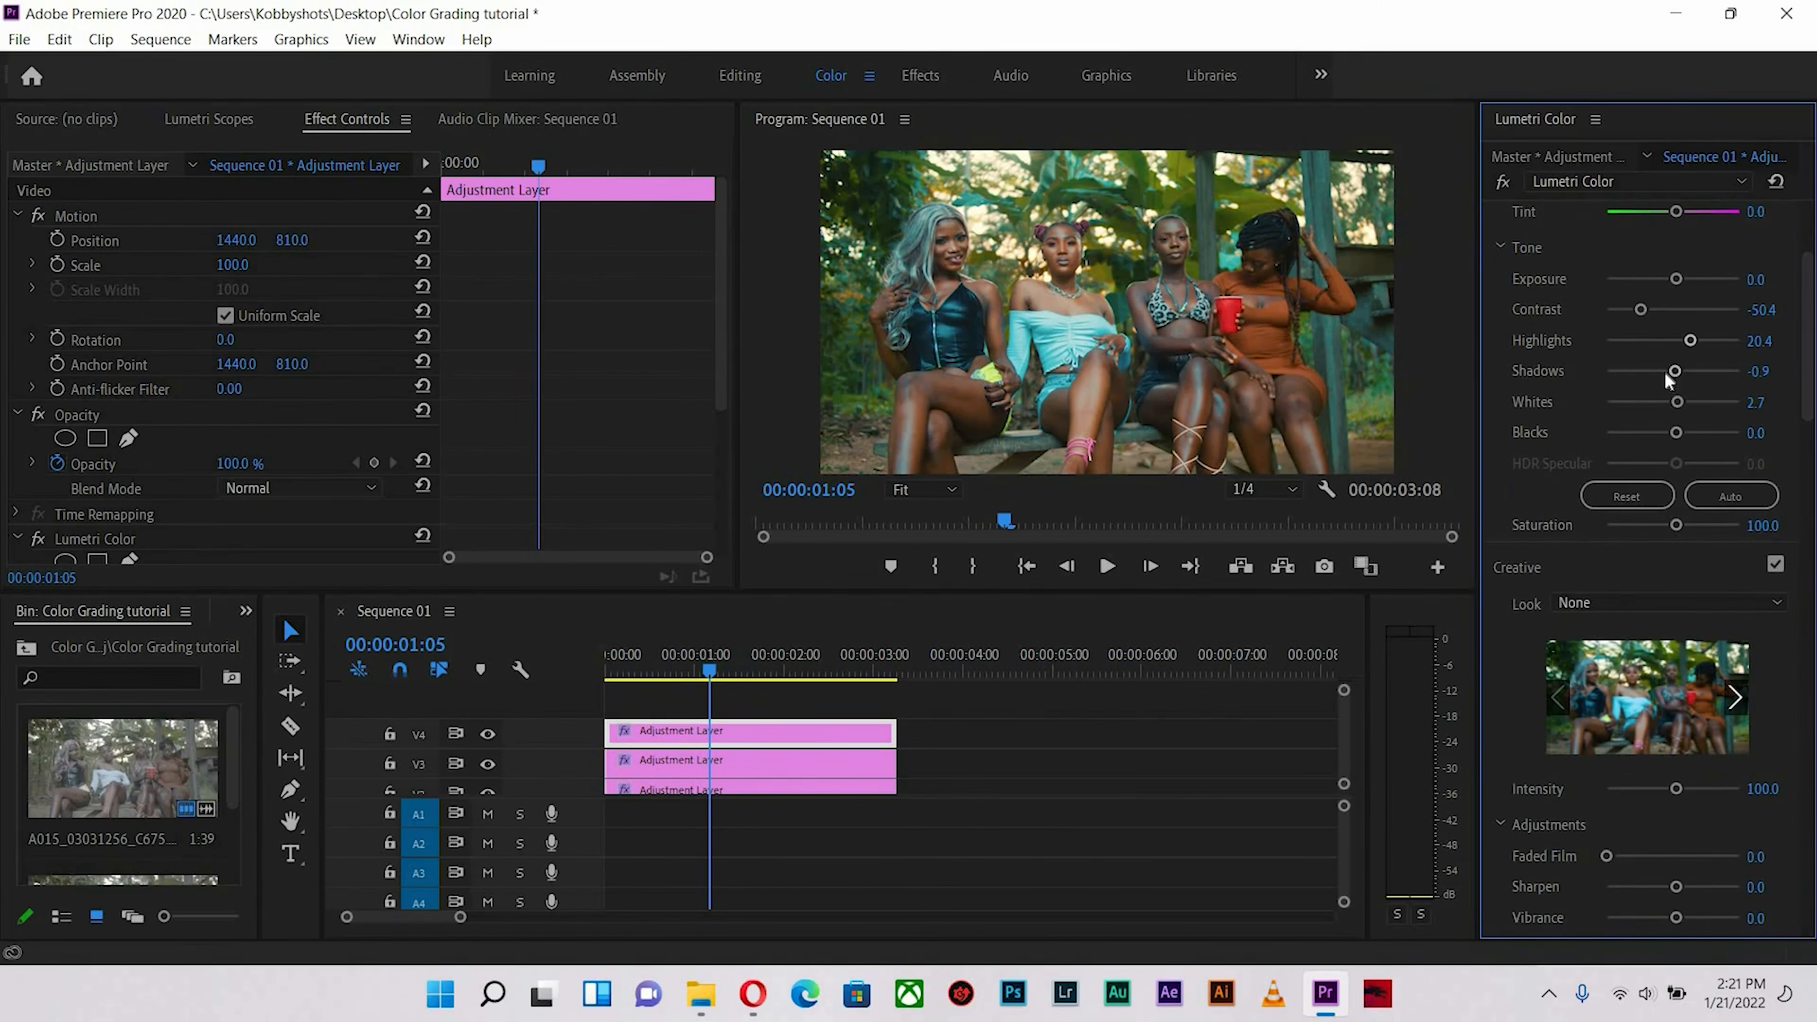
{"action": "left_click_drag", "start_coordinate": [1648, 374], "coordinate": [1683, 339]}
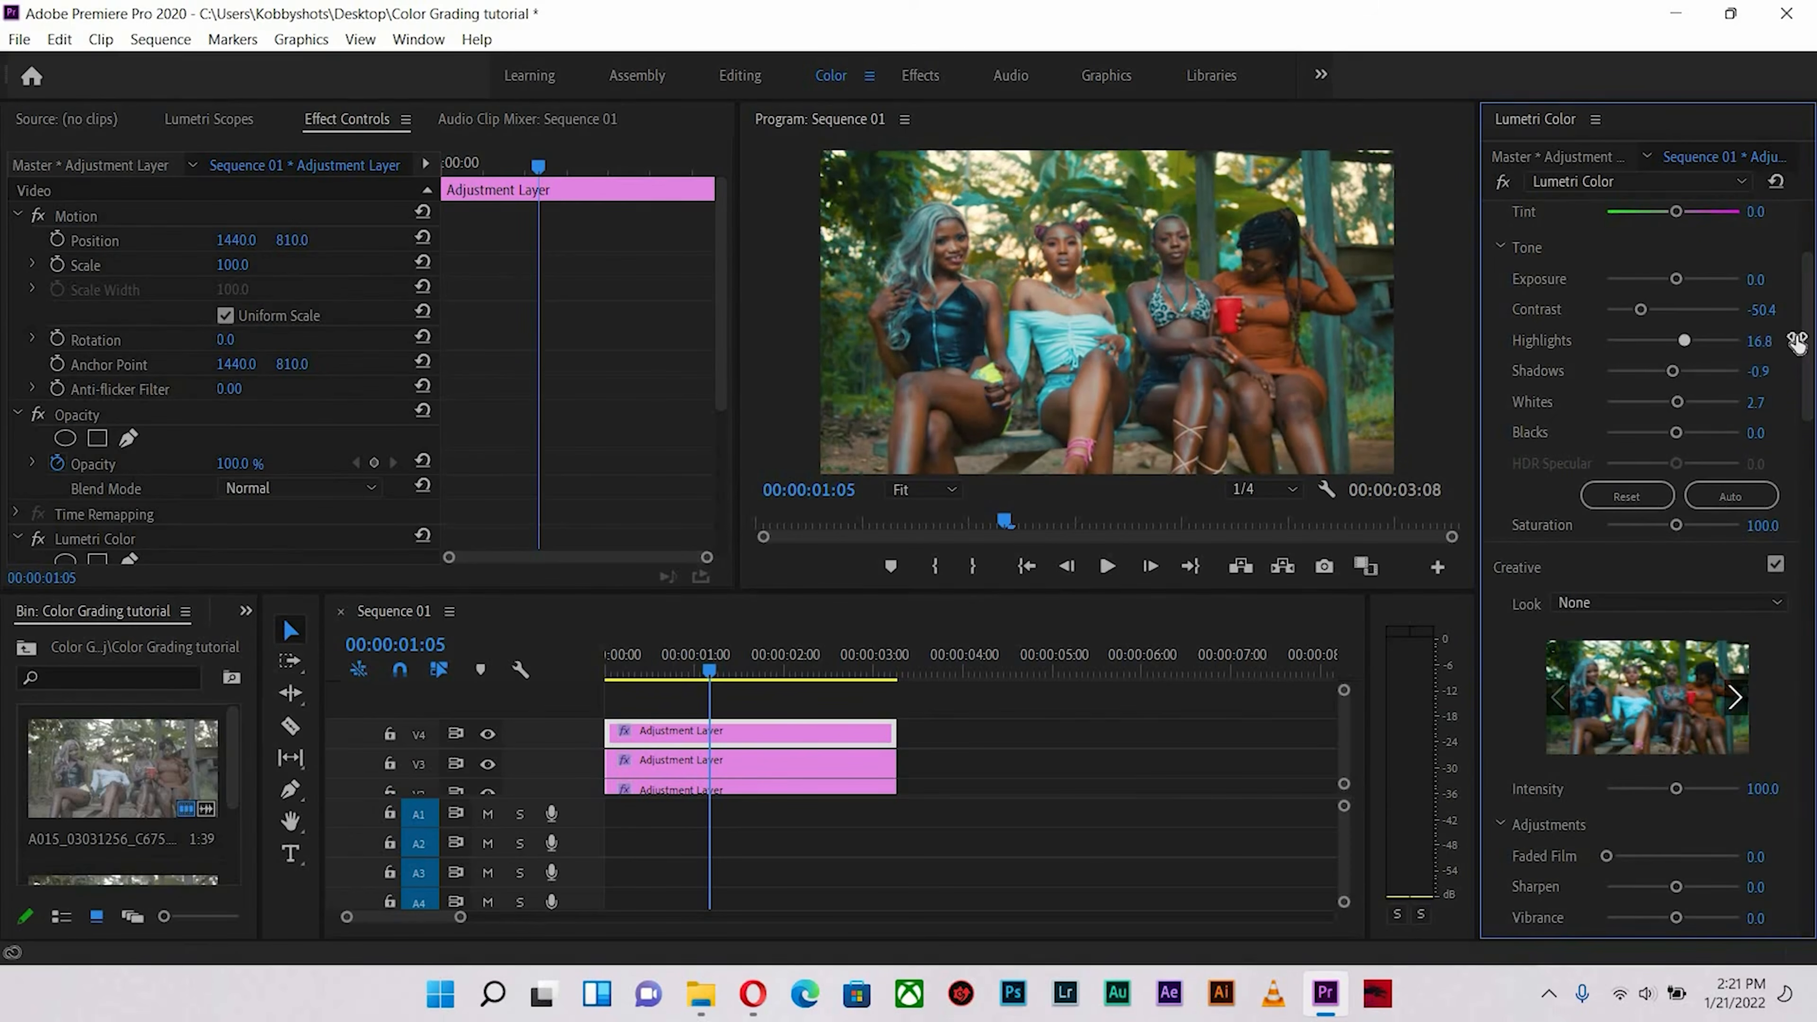
{"action": "left_click_drag", "start_coordinate": [1797, 342], "coordinate": [1801, 345]}
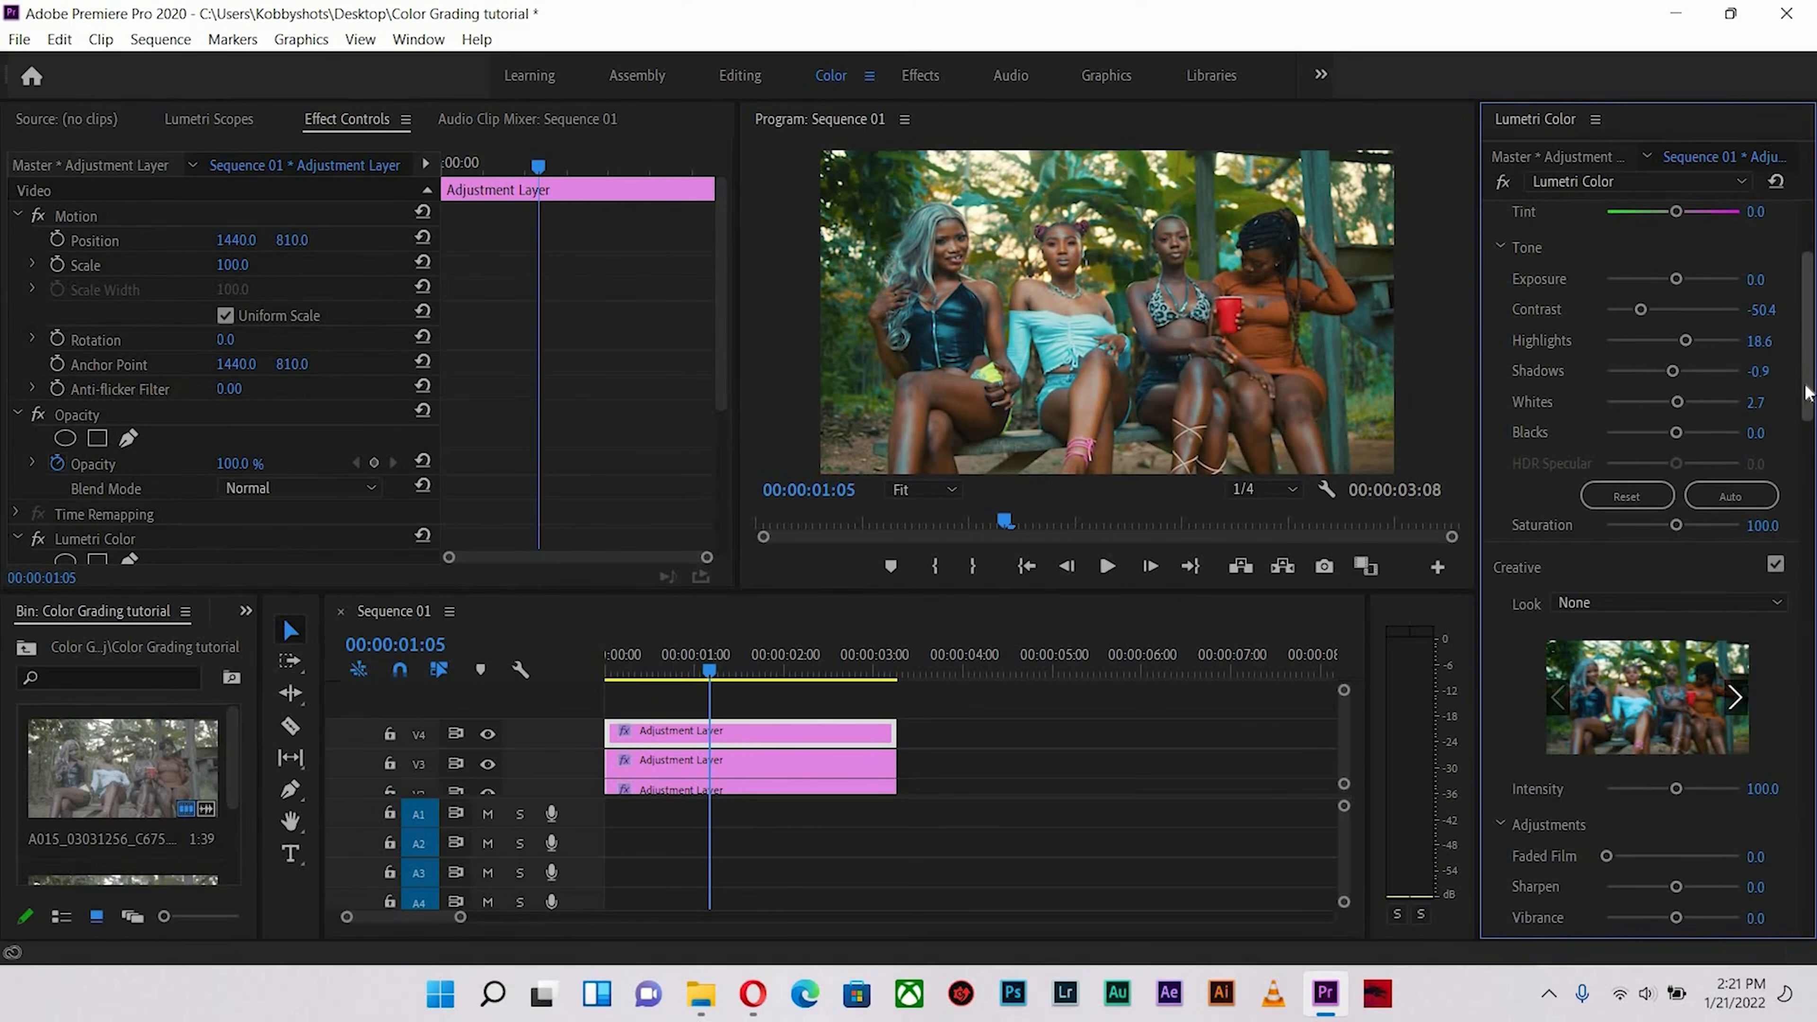
- Sample the background foliage color into Nested Sequence 01's Hue vs Hue curve
{"action": "scroll", "coordinate": [1805, 392], "scroll_direction": "down", "scroll_amount": 3}
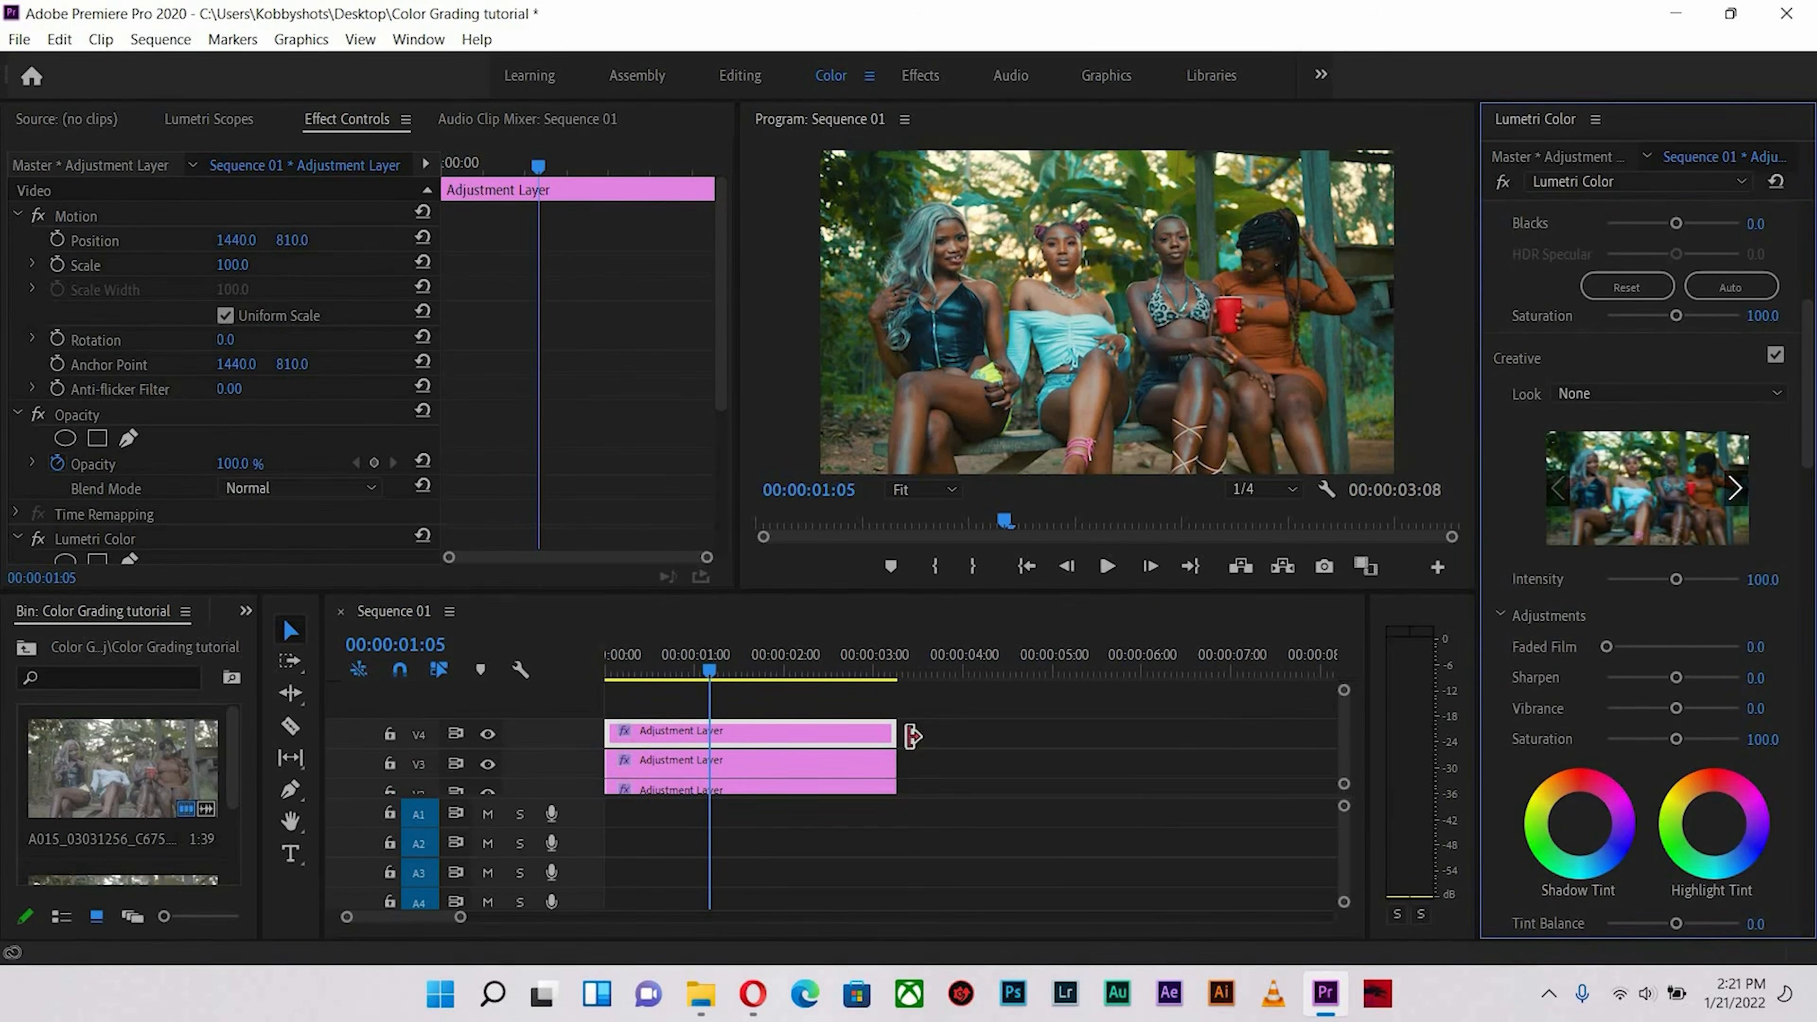
{"action": "scroll", "coordinate": [912, 736], "scroll_direction": "down", "scroll_amount": 2}
{"action": "left_click", "coordinate": [677, 784]}
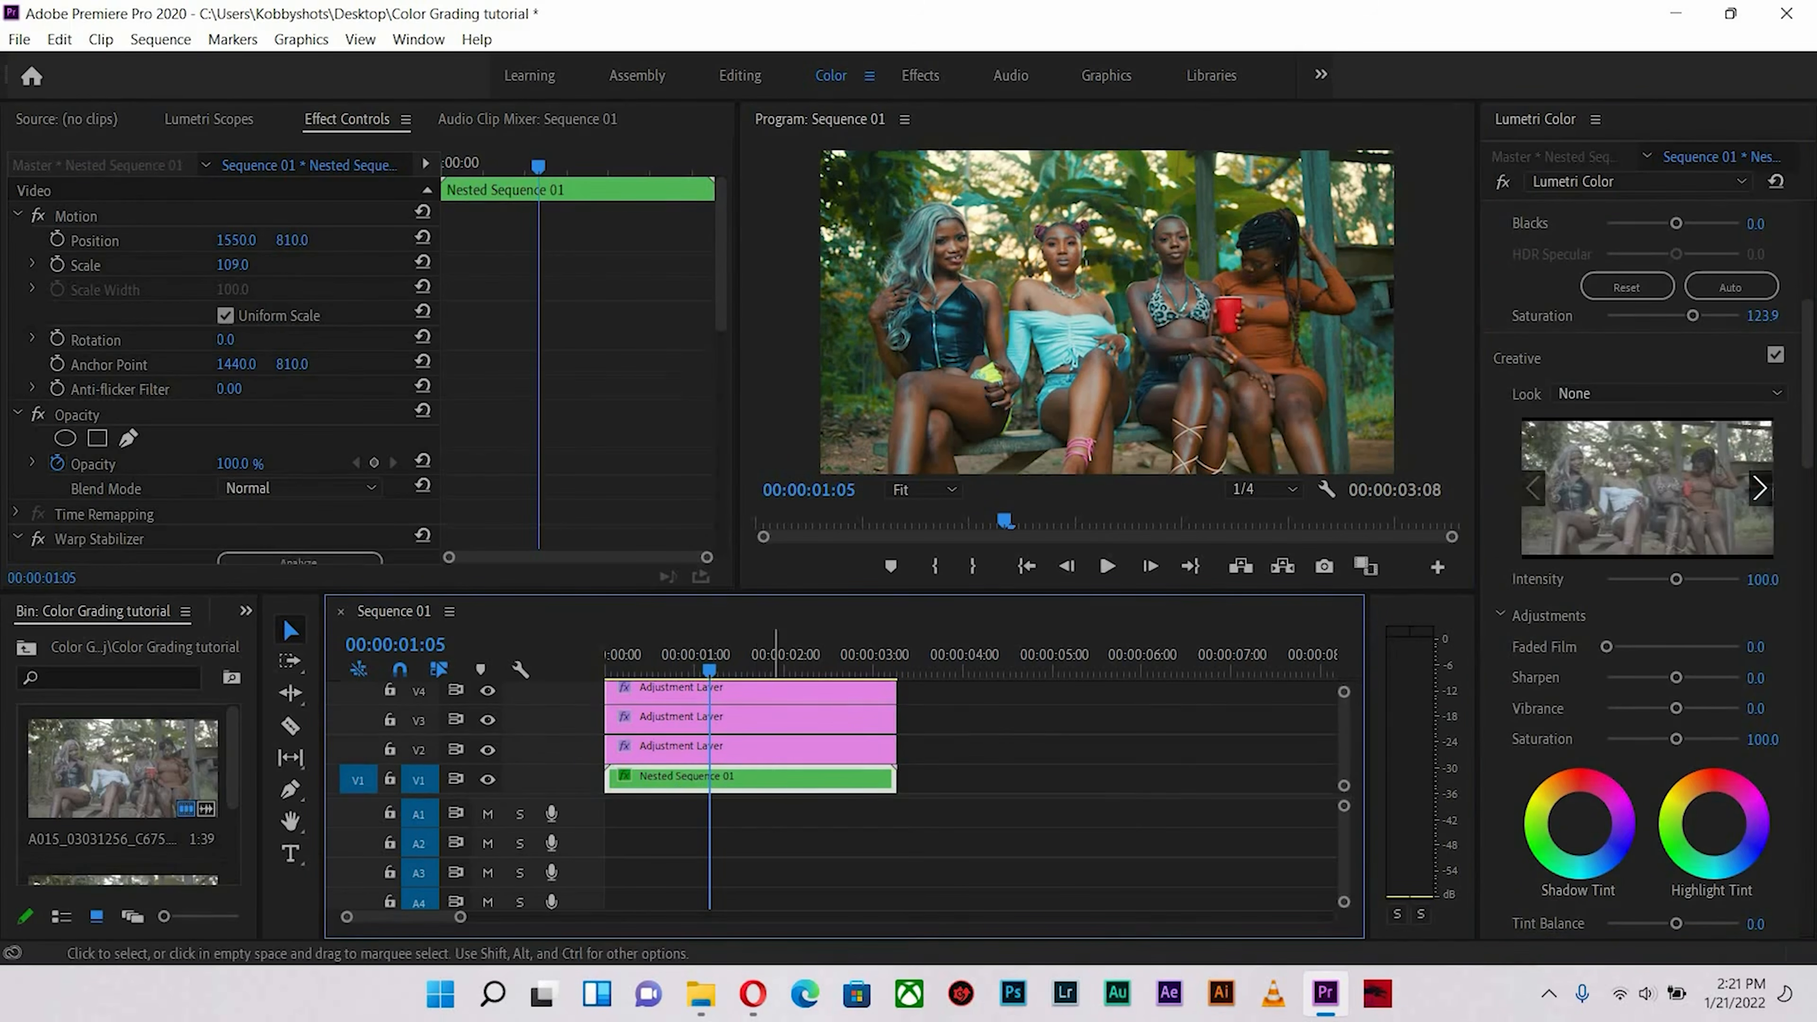
{"action": "left_click_drag", "start_coordinate": [1805, 476], "coordinate": [1806, 597]}
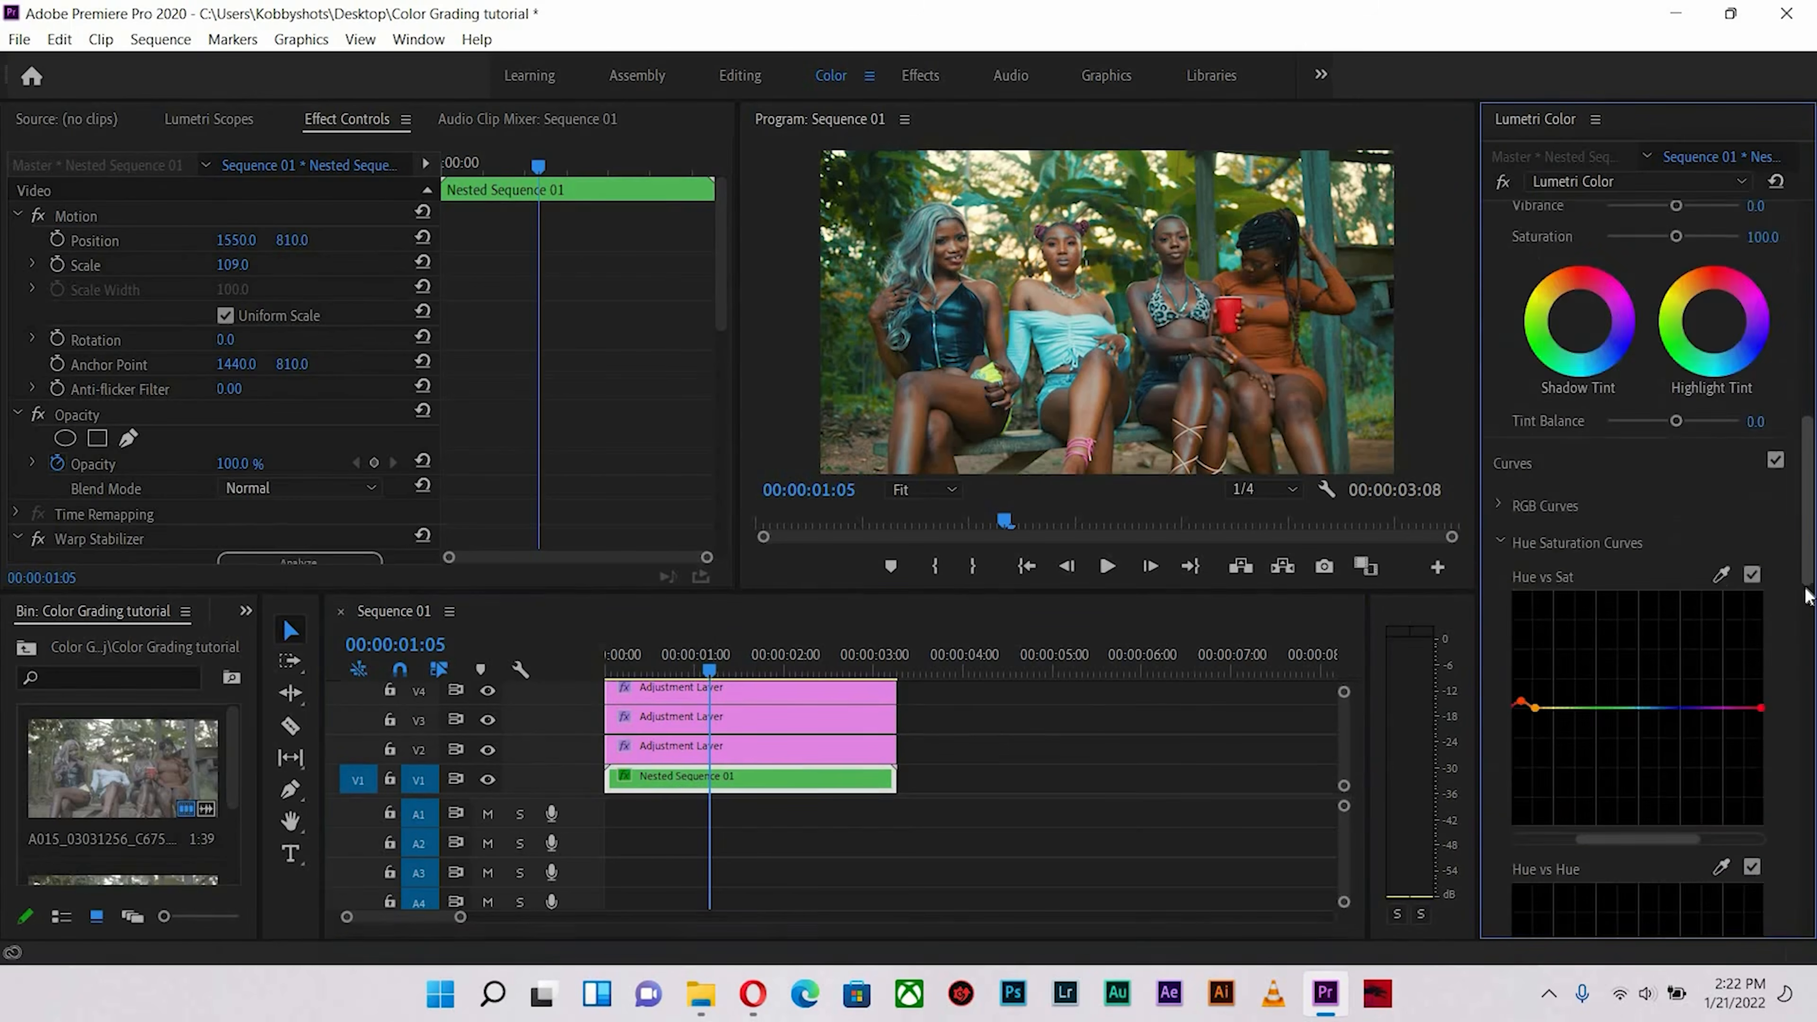
{"action": "scroll", "coordinate": [1802, 601], "scroll_direction": "down", "scroll_amount": 4}
{"action": "left_click", "coordinate": [1720, 556]}
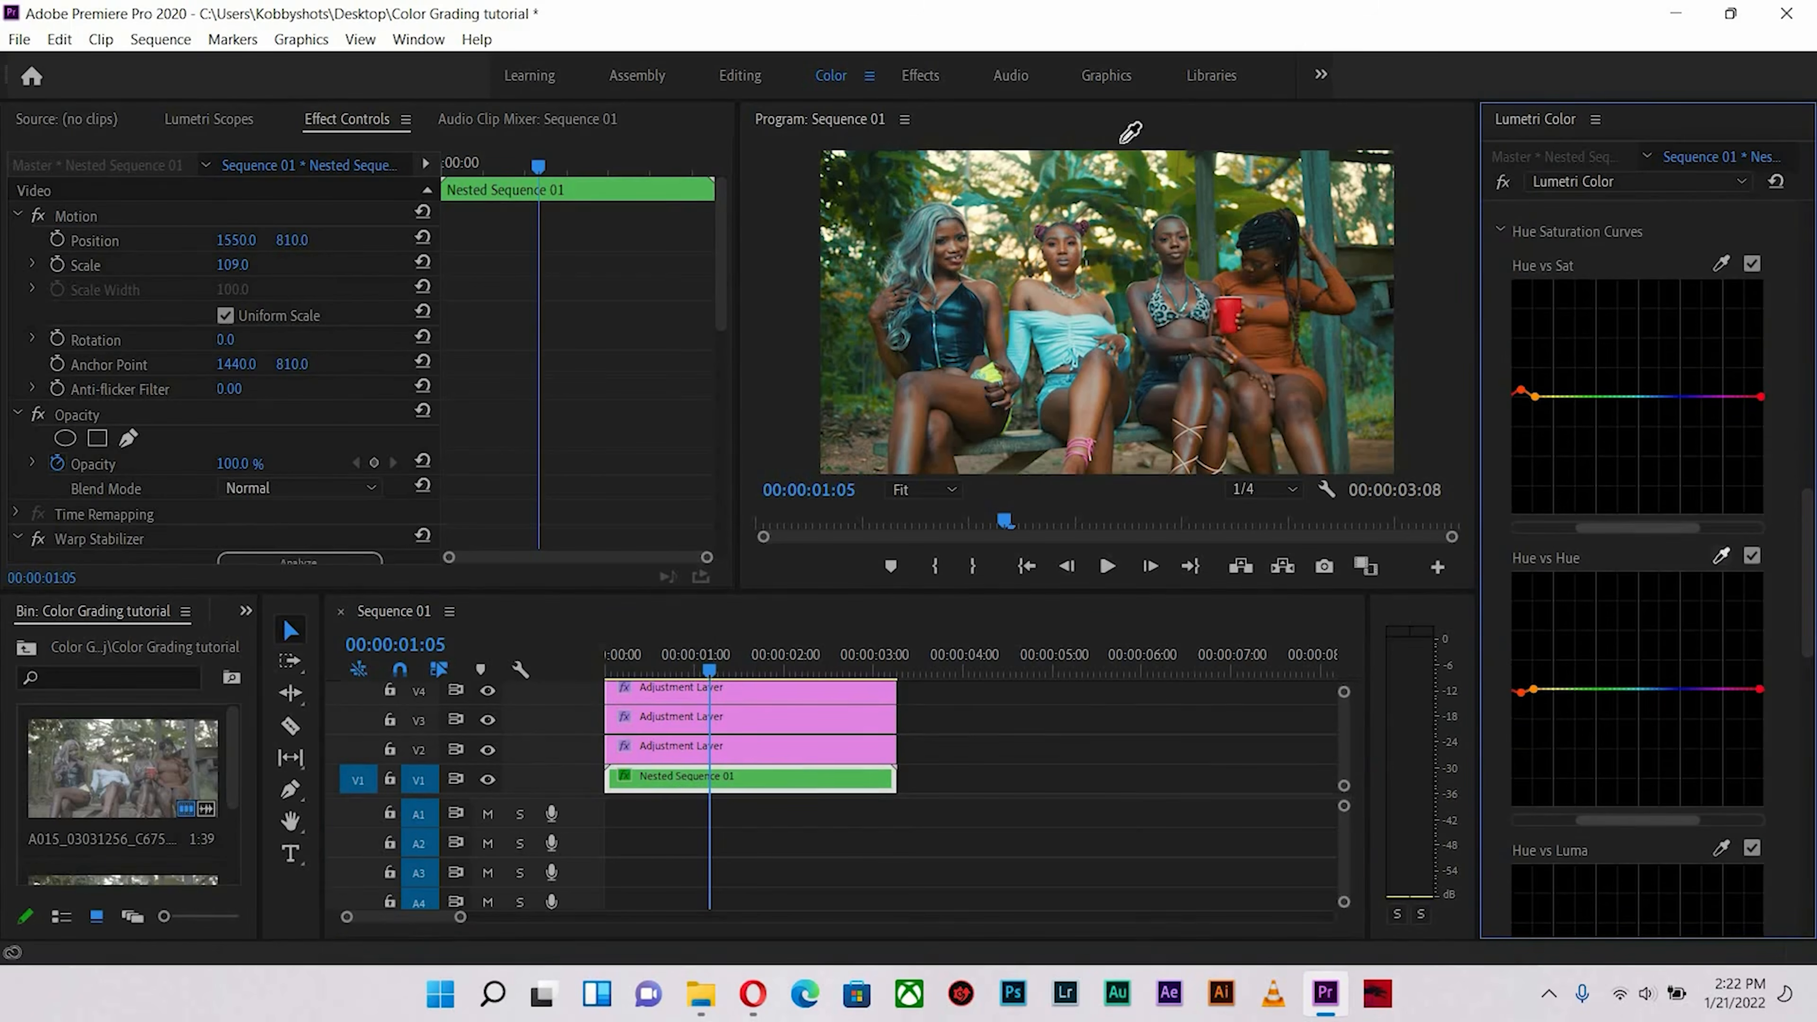
{"action": "left_click", "coordinate": [1265, 198]}
- Fine-tune the sampled yellow-green point on the Hue vs Hue curve to just above the baseline and check the grade in the maximized Program monitor
{"action": "left_click_drag", "start_coordinate": [1563, 694], "coordinate": [1563, 718]}
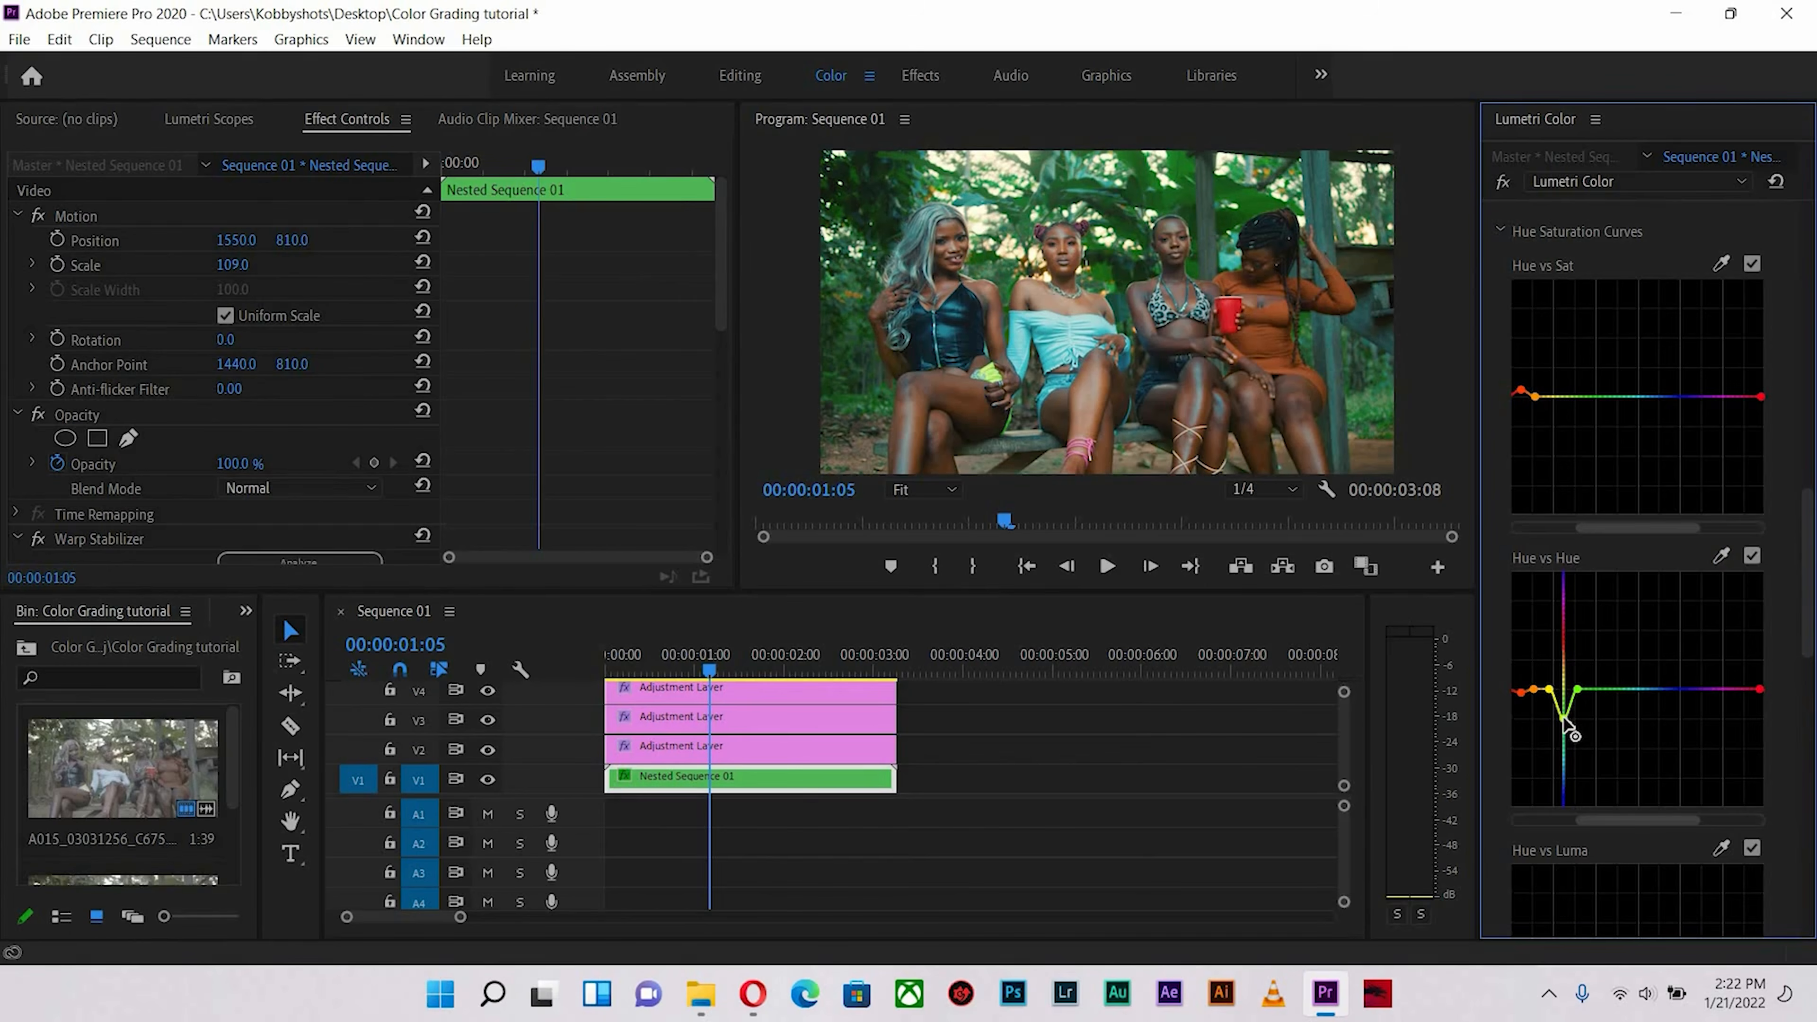
{"action": "left_click_drag", "start_coordinate": [1563, 721], "coordinate": [1562, 689]}
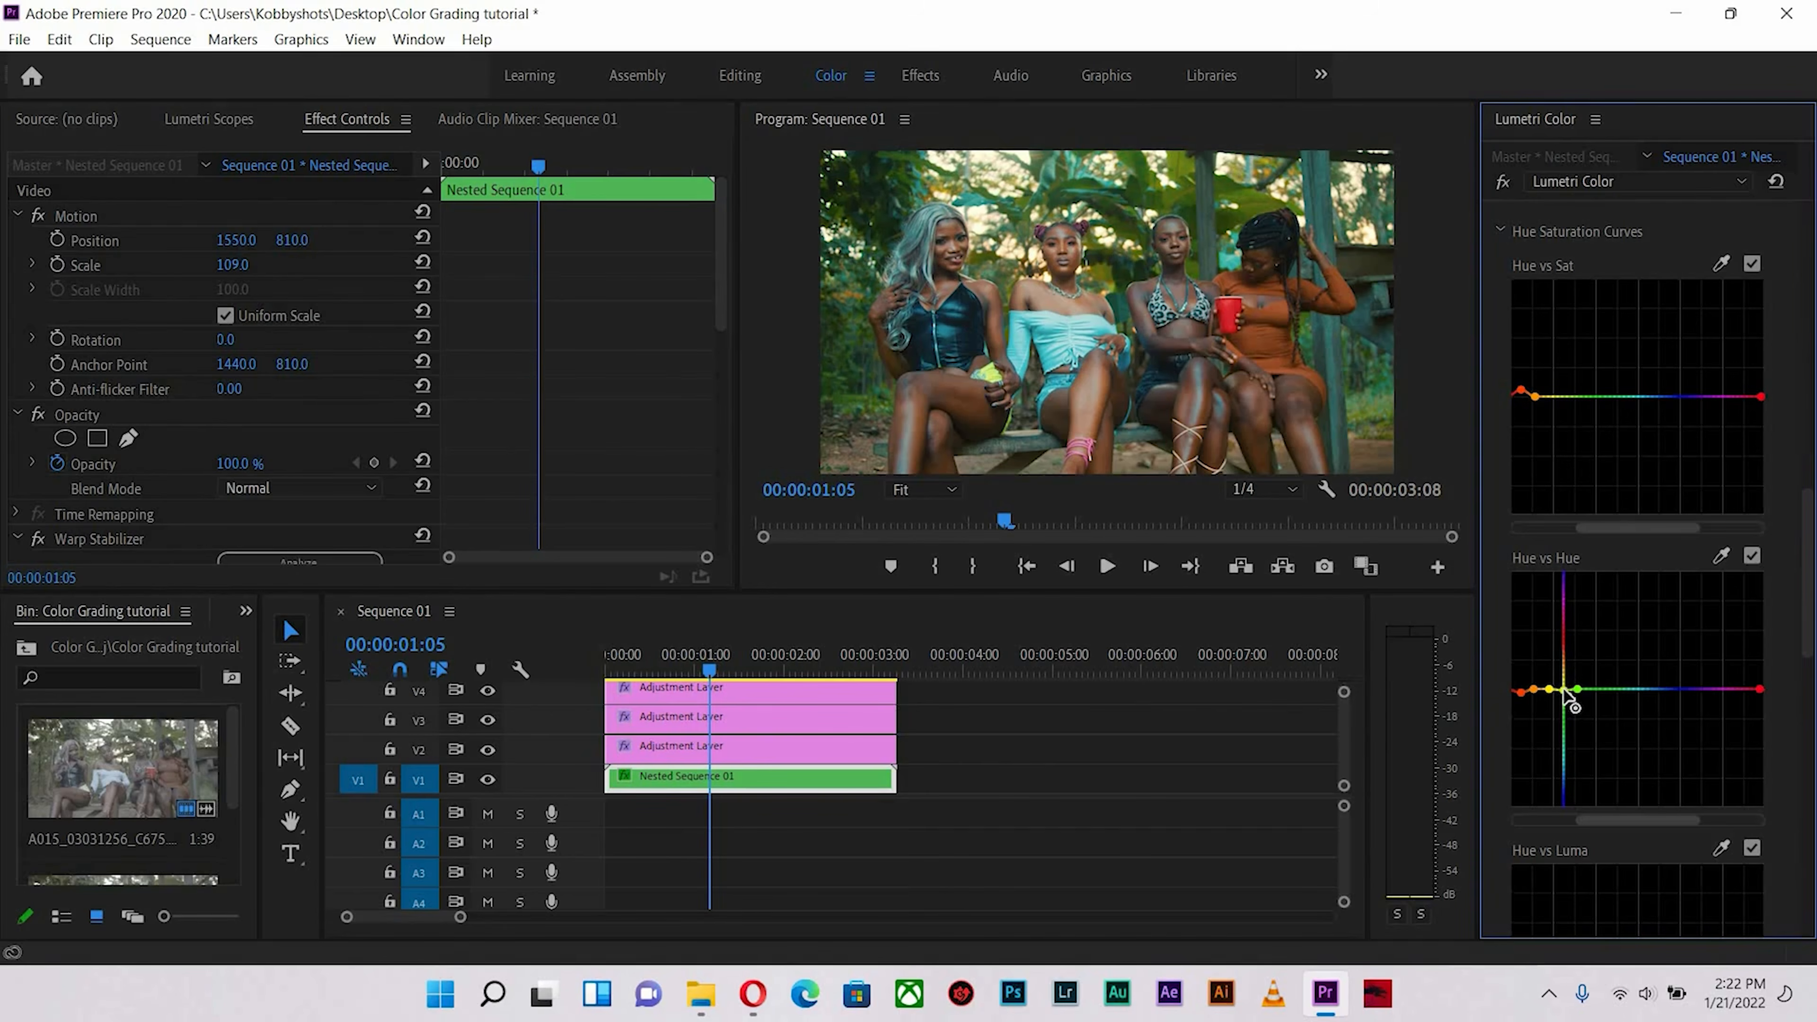
{"action": "left_click_drag", "start_coordinate": [1564, 691], "coordinate": [1564, 697]}
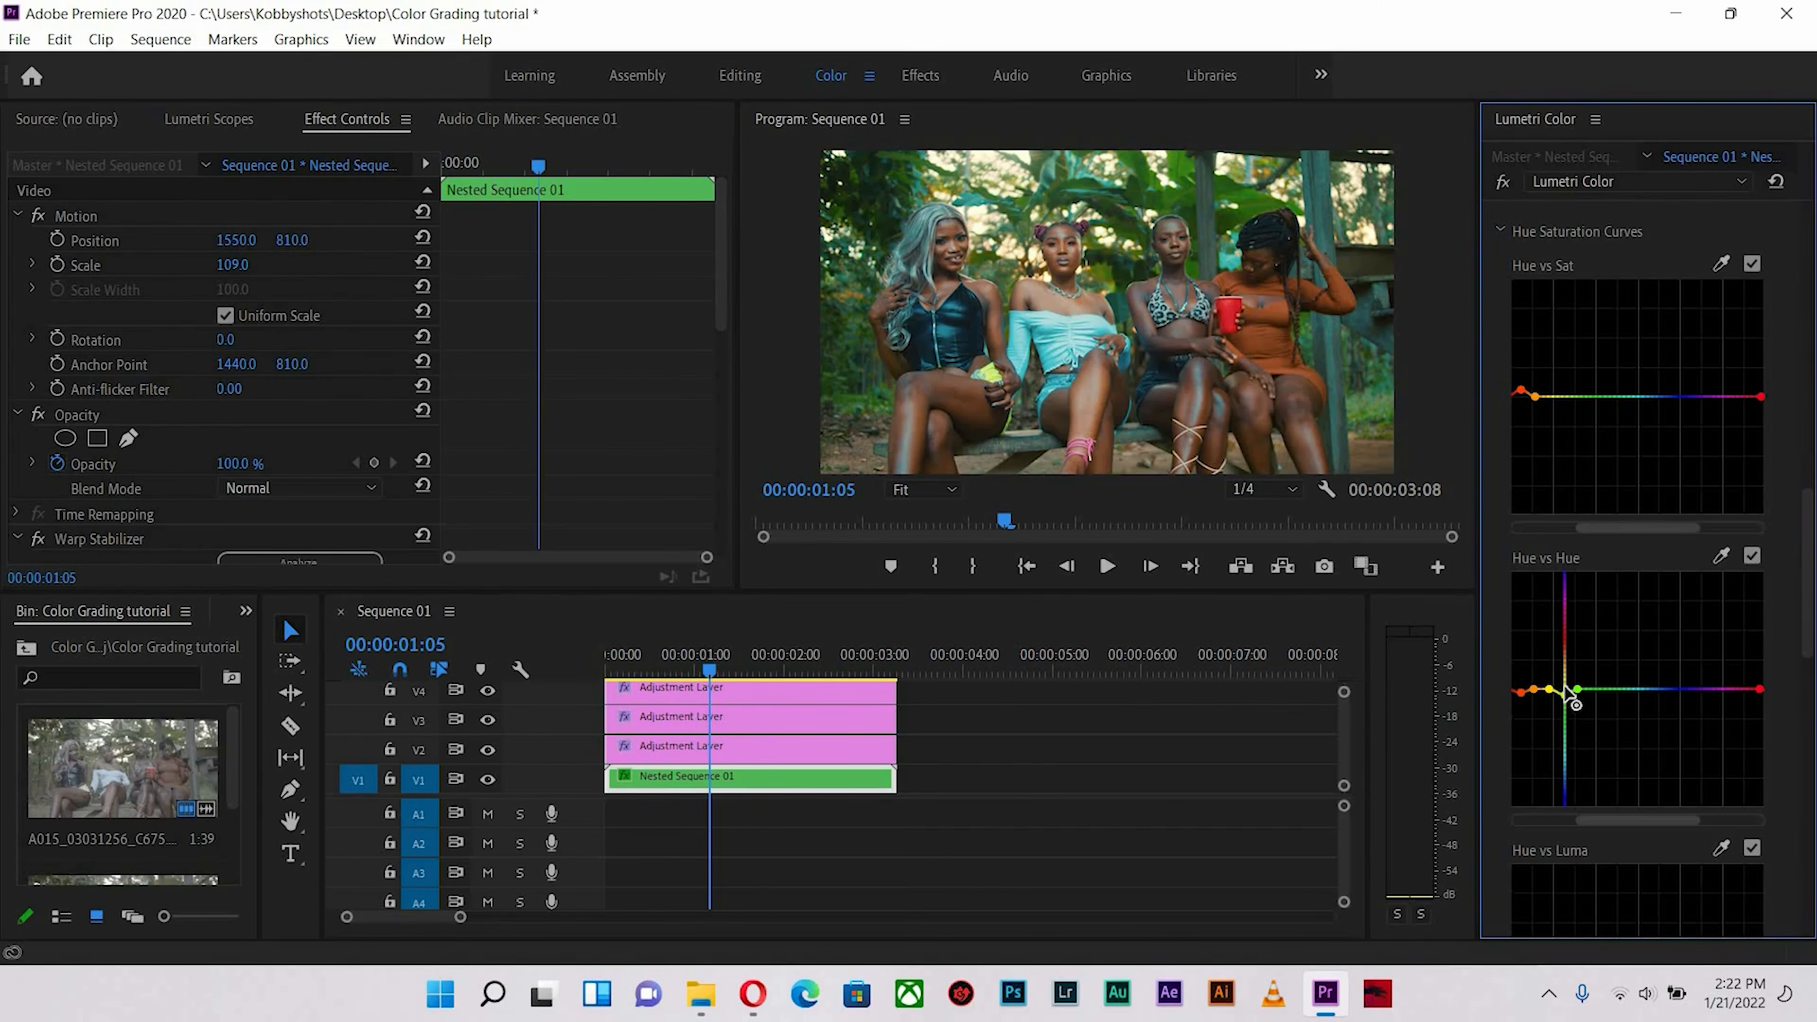
{"action": "left_click", "coordinate": [1564, 688]}
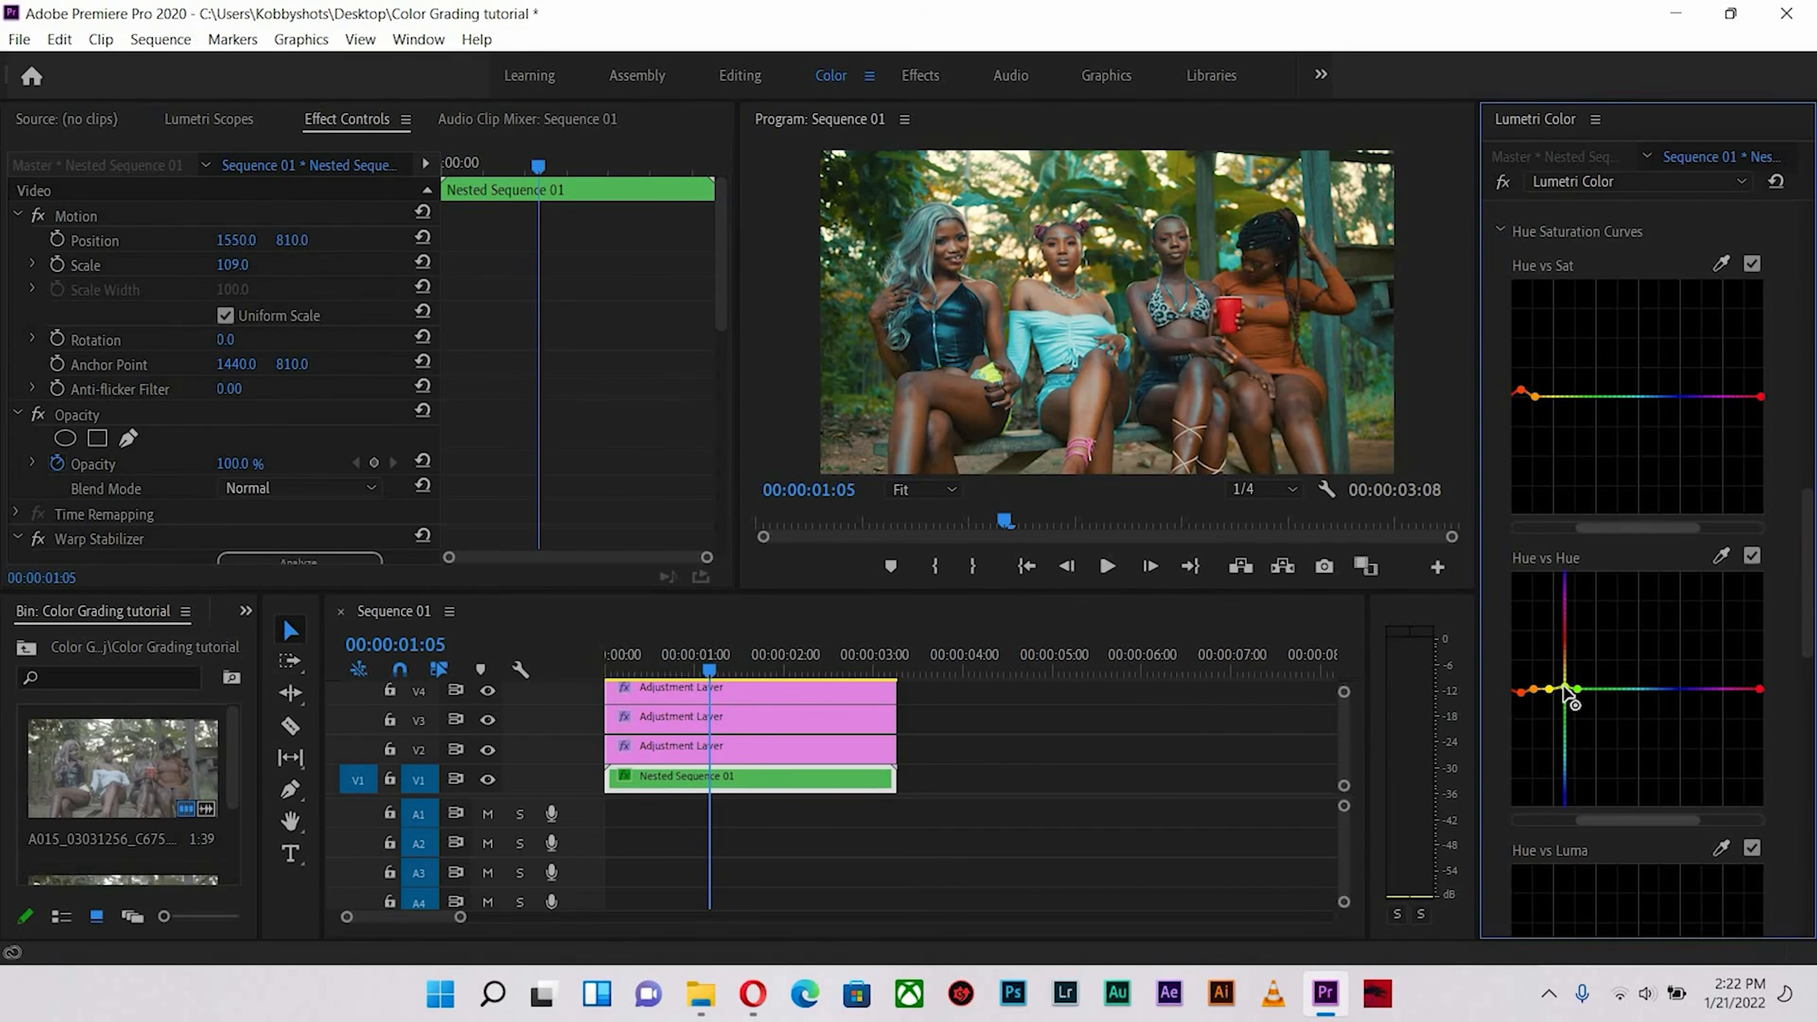
{"action": "left_click_drag", "start_coordinate": [1565, 688], "coordinate": [1563, 688]}
{"action": "left_click", "coordinate": [1303, 255]}
{"action": "key", "text": "grave"}
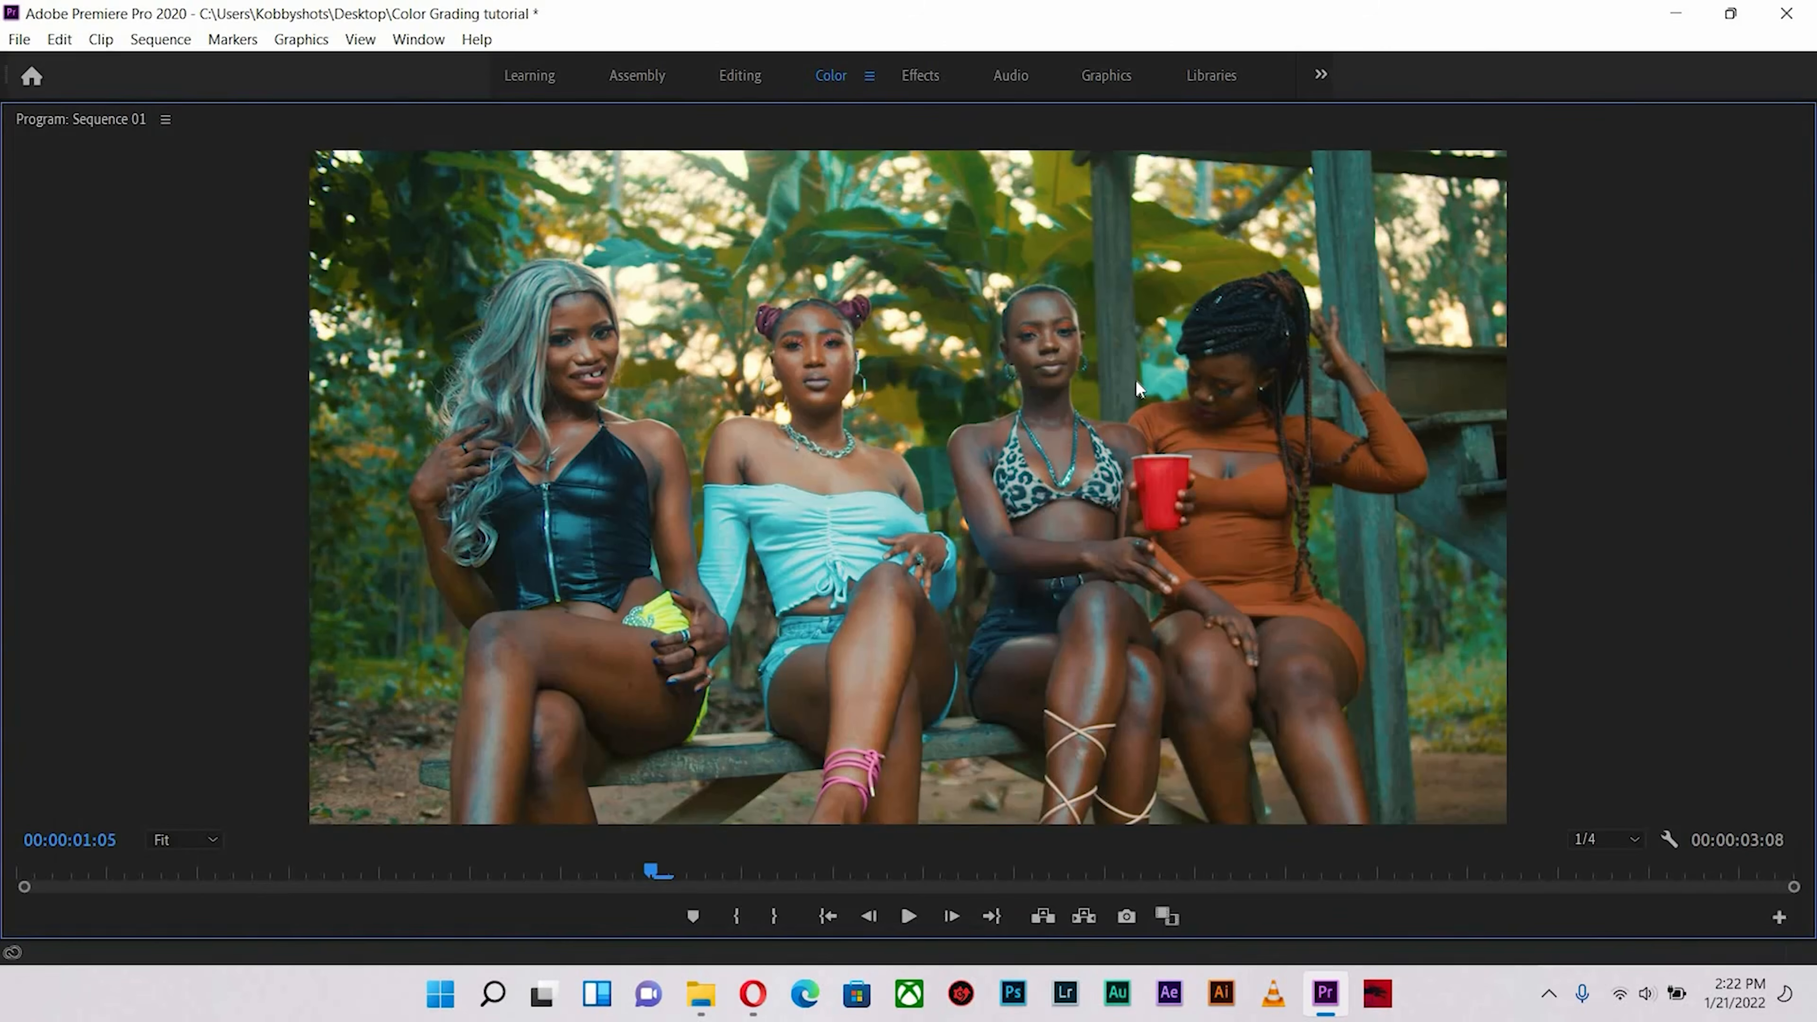
{"action": "key", "text": "grave"}
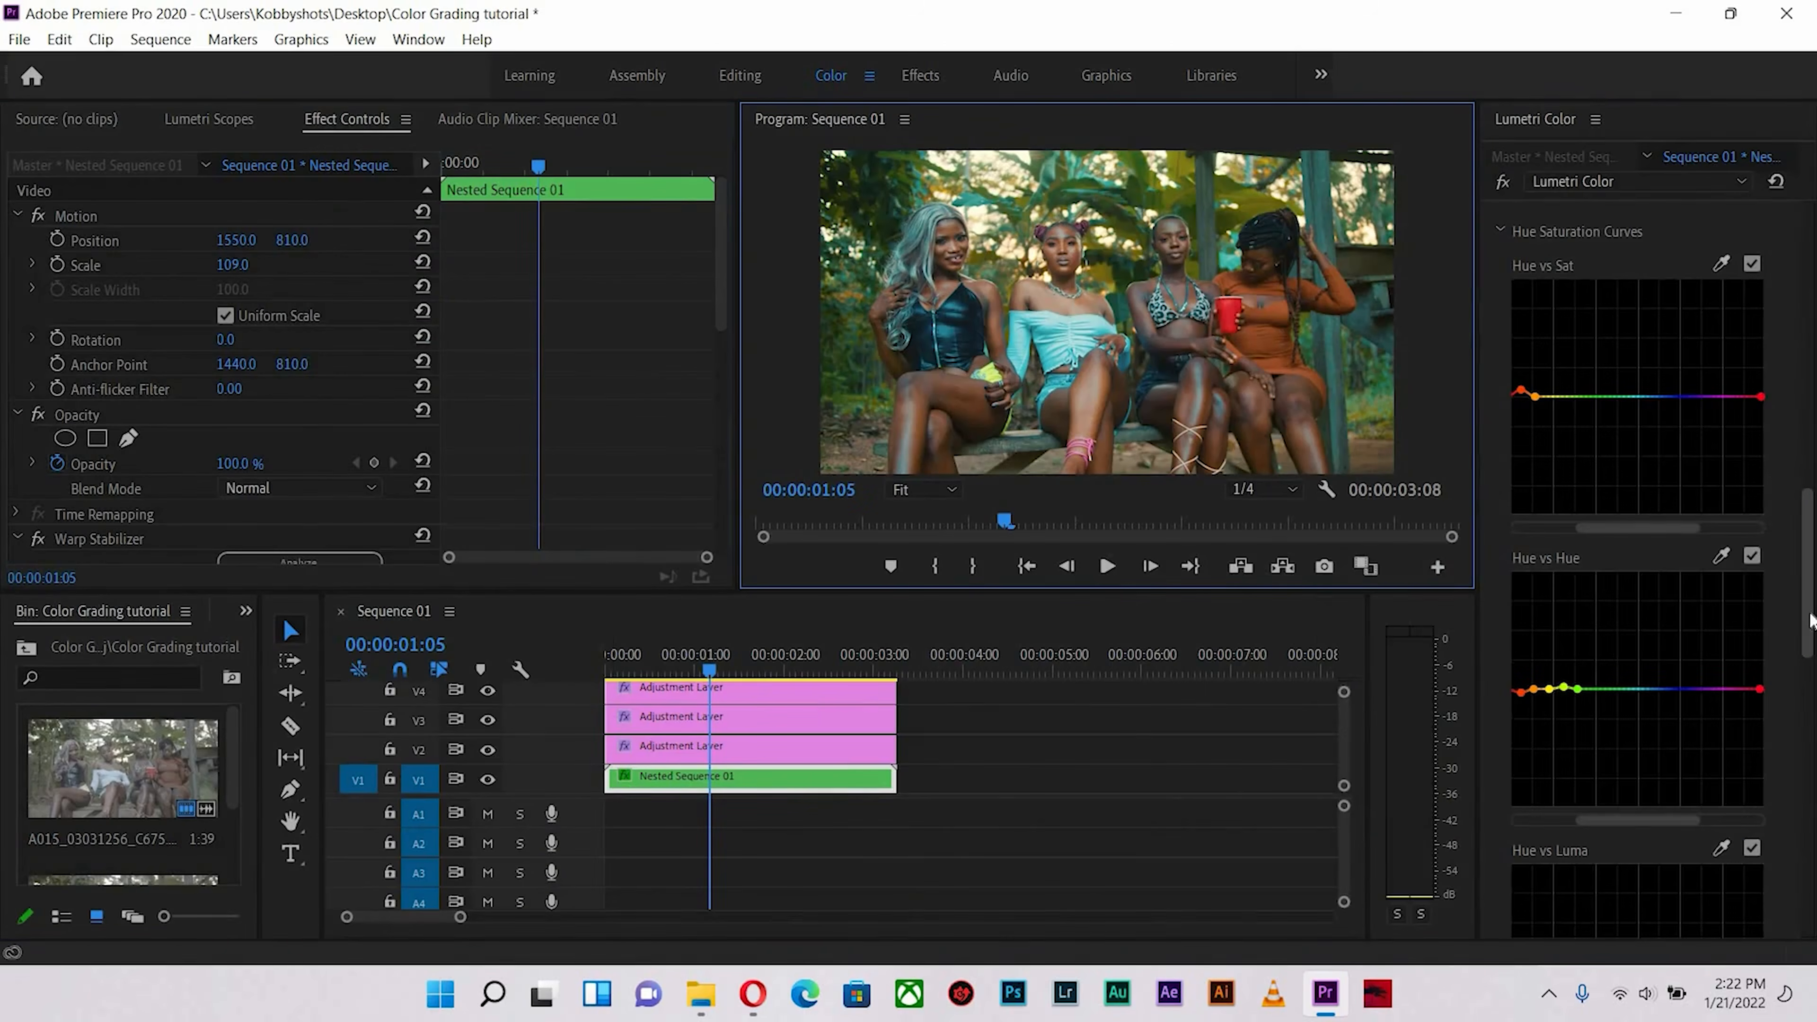
- Set Temperature to 4.4 on Nested Sequence 01 and 16.8 on the V4 adjustment layer, and check the grade in the maximized Program monitor
{"action": "left_click_drag", "start_coordinate": [1812, 620], "coordinate": [1812, 329]}
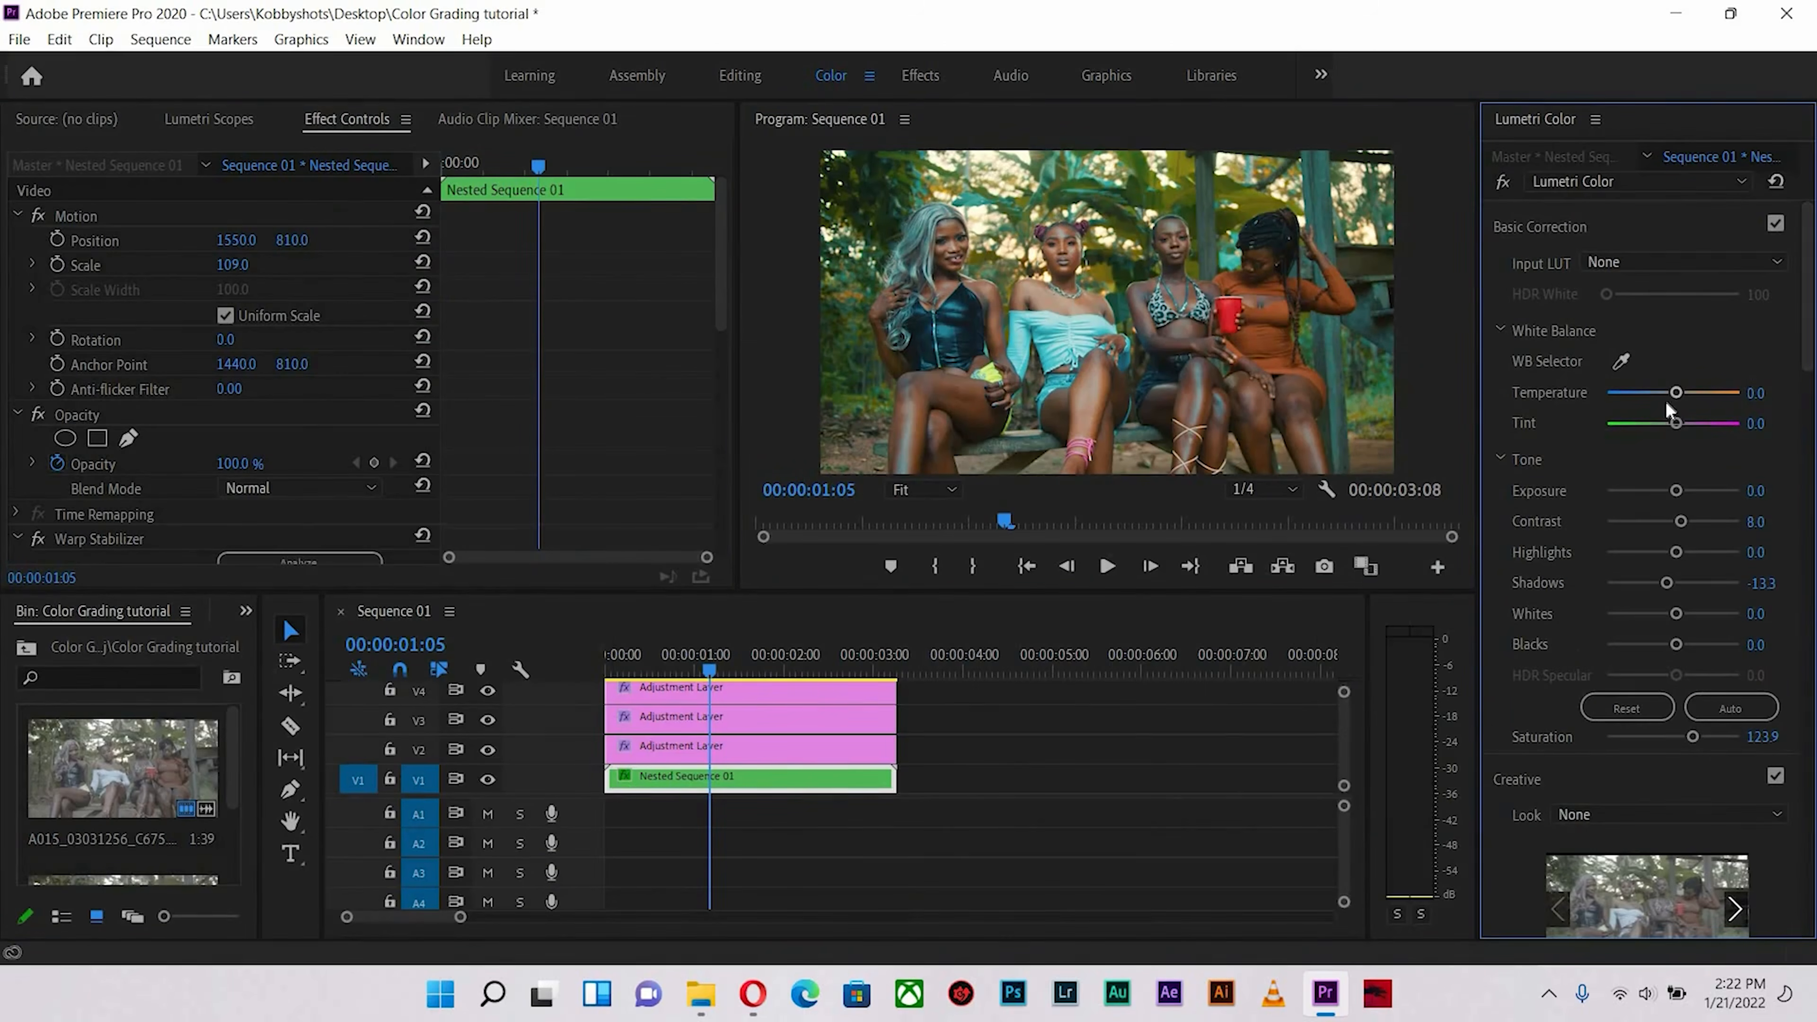
{"action": "left_click_drag", "start_coordinate": [1675, 395], "coordinate": [1676, 396]}
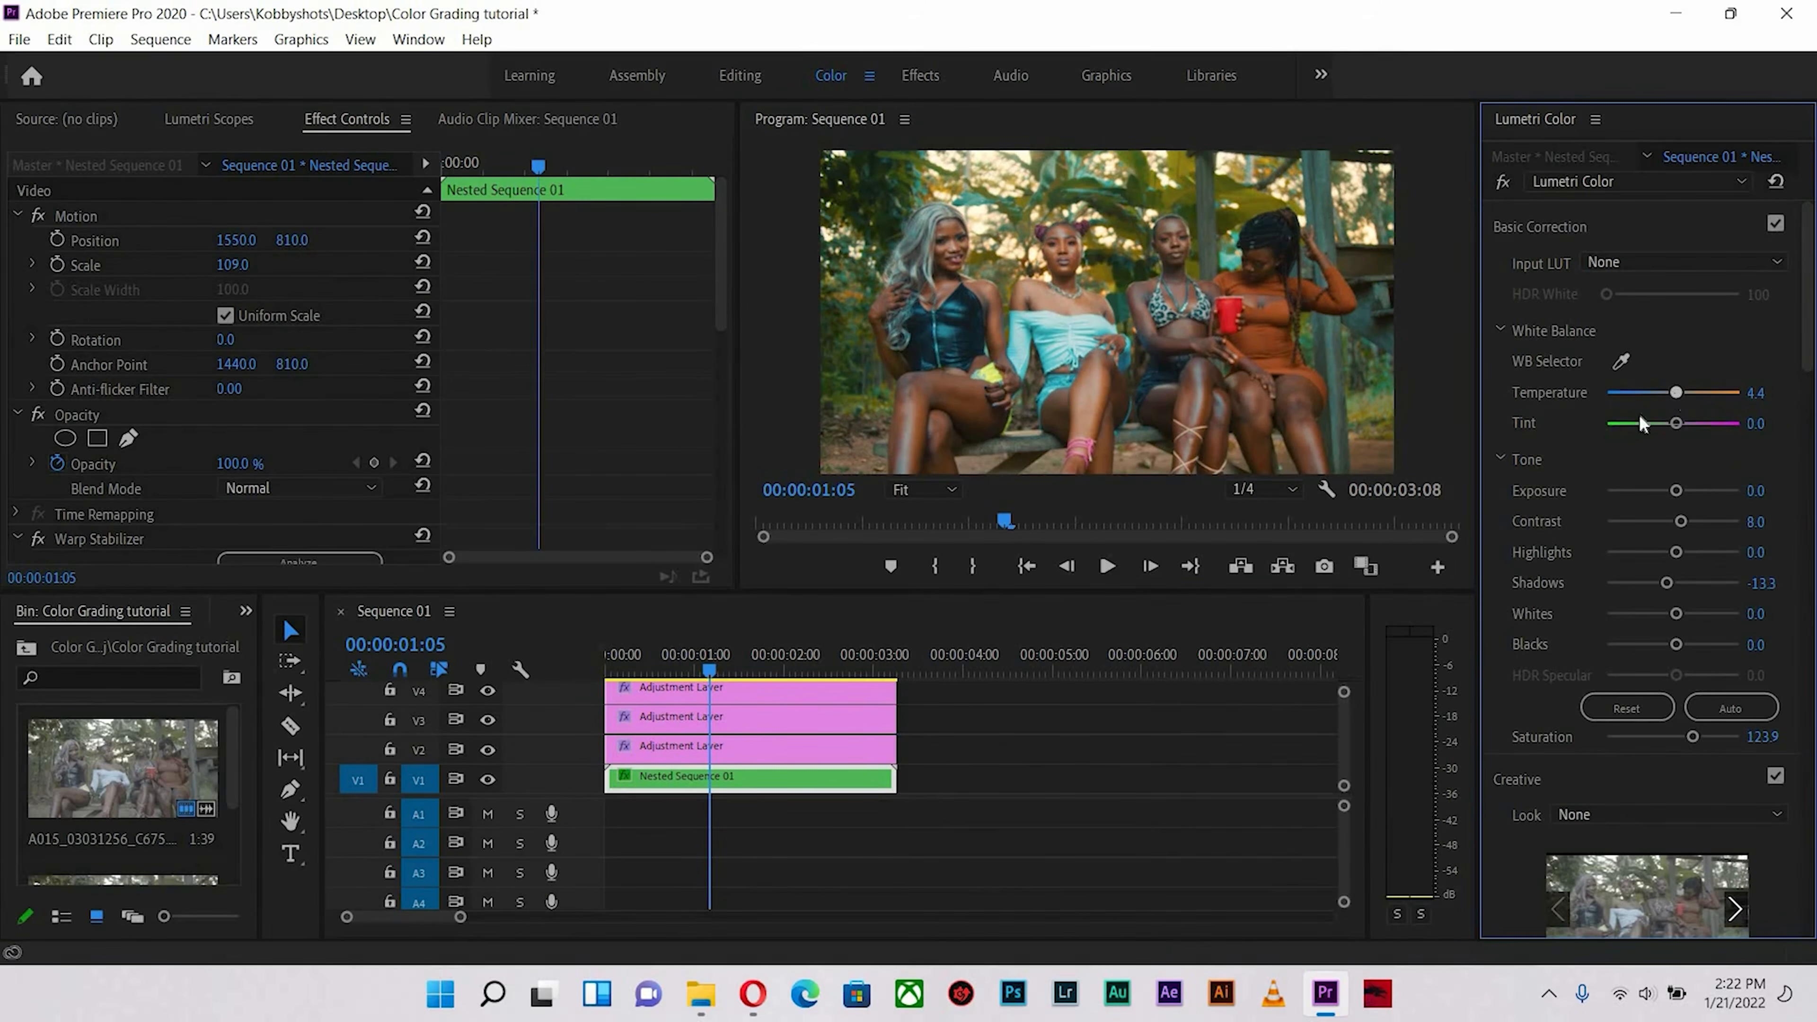
{"action": "left_click", "coordinate": [741, 695]}
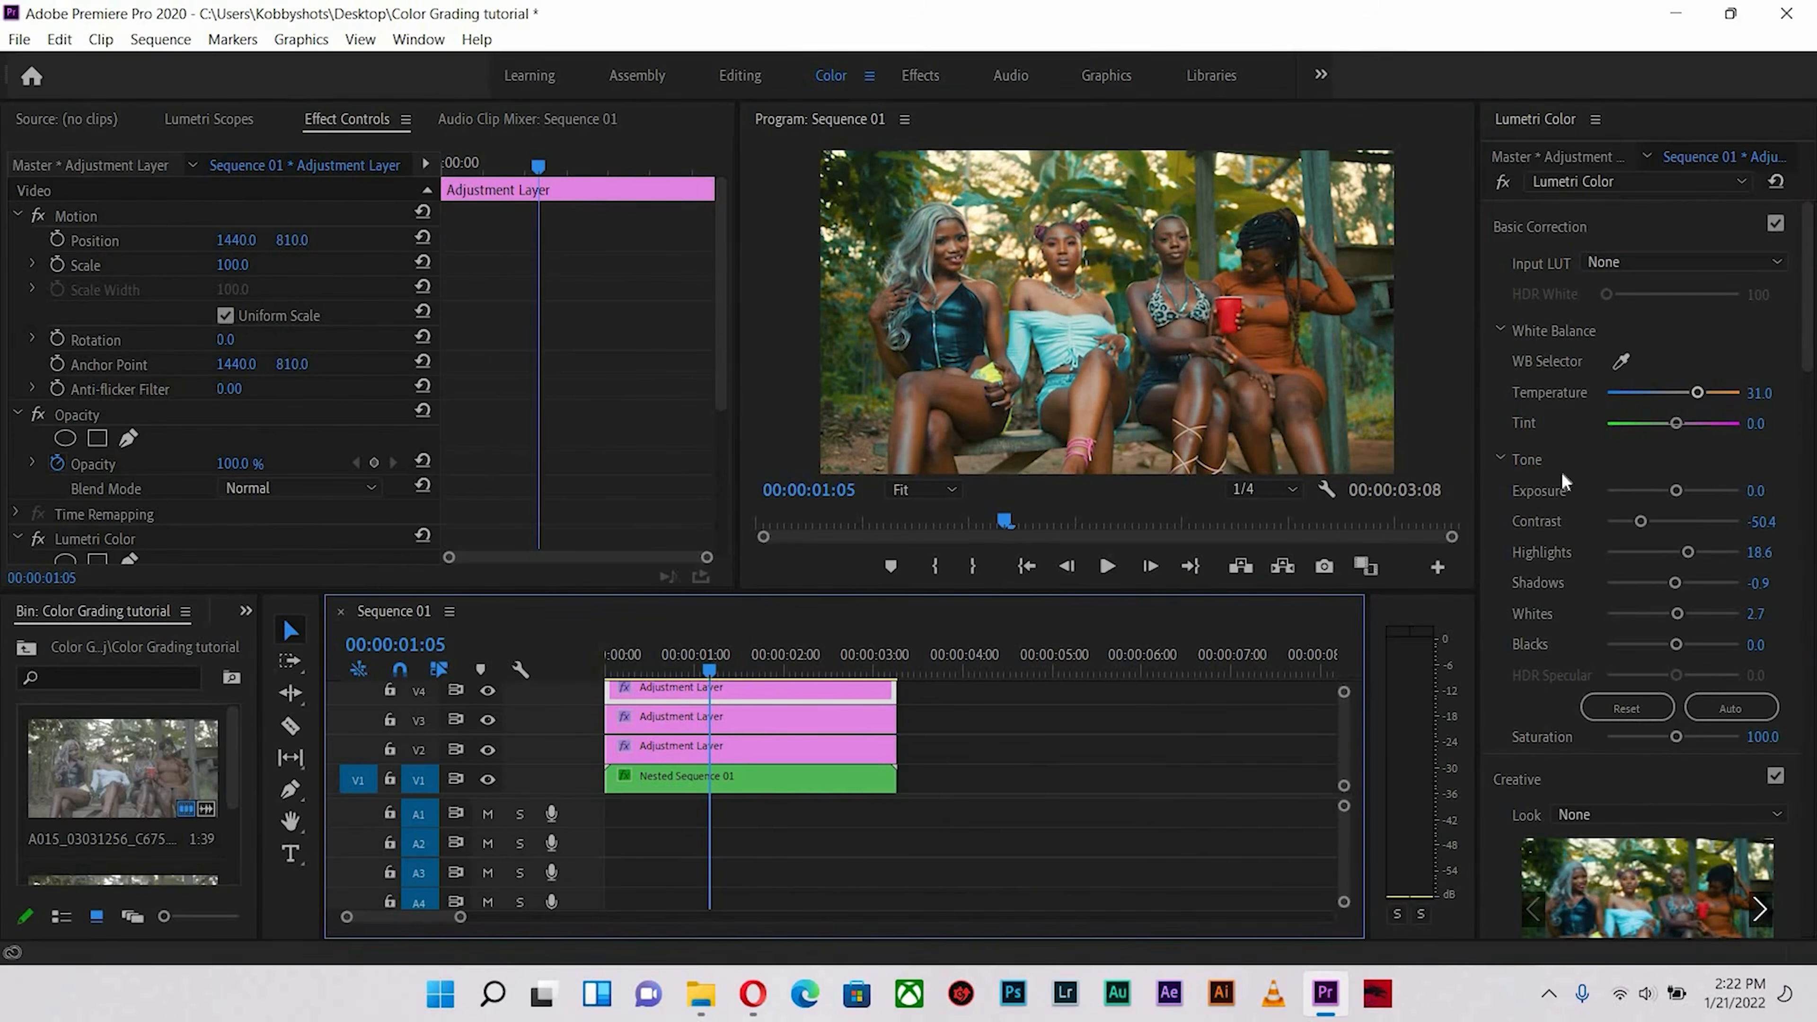
{"action": "left_click_drag", "start_coordinate": [1688, 398], "coordinate": [1683, 392]}
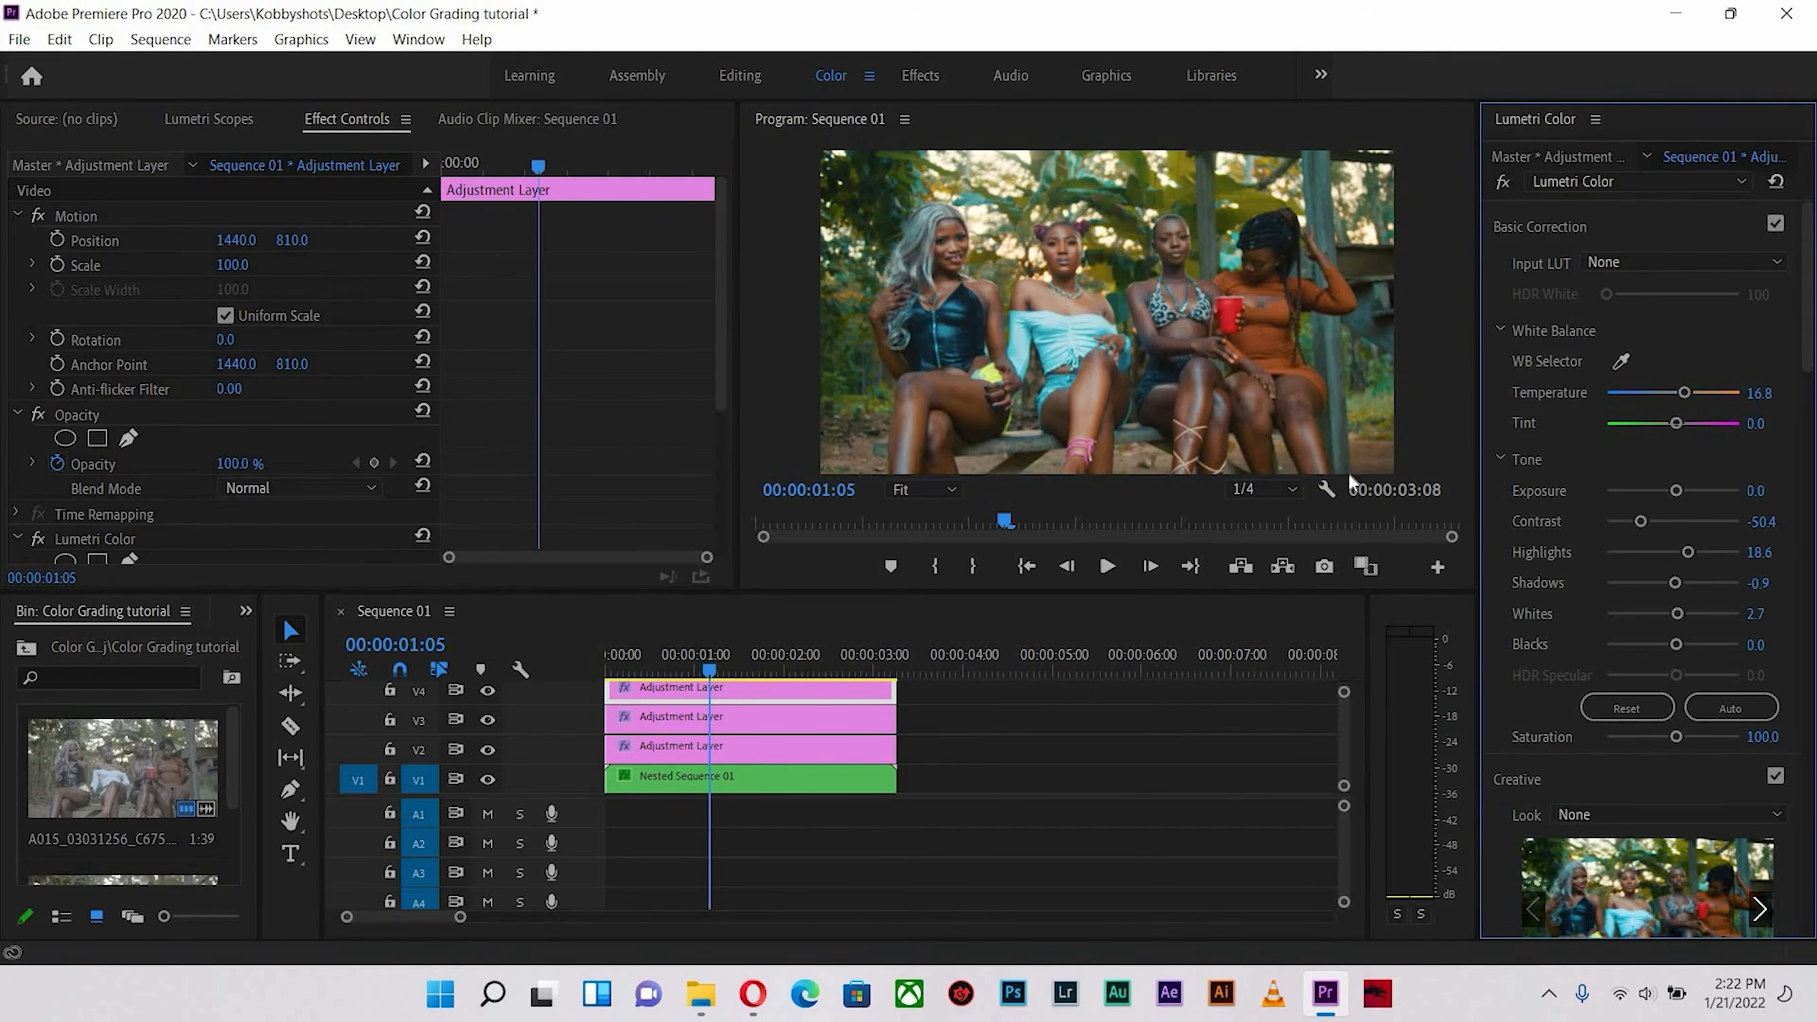
{"action": "left_click", "coordinate": [1232, 319]}
{"action": "key", "text": "grave"}
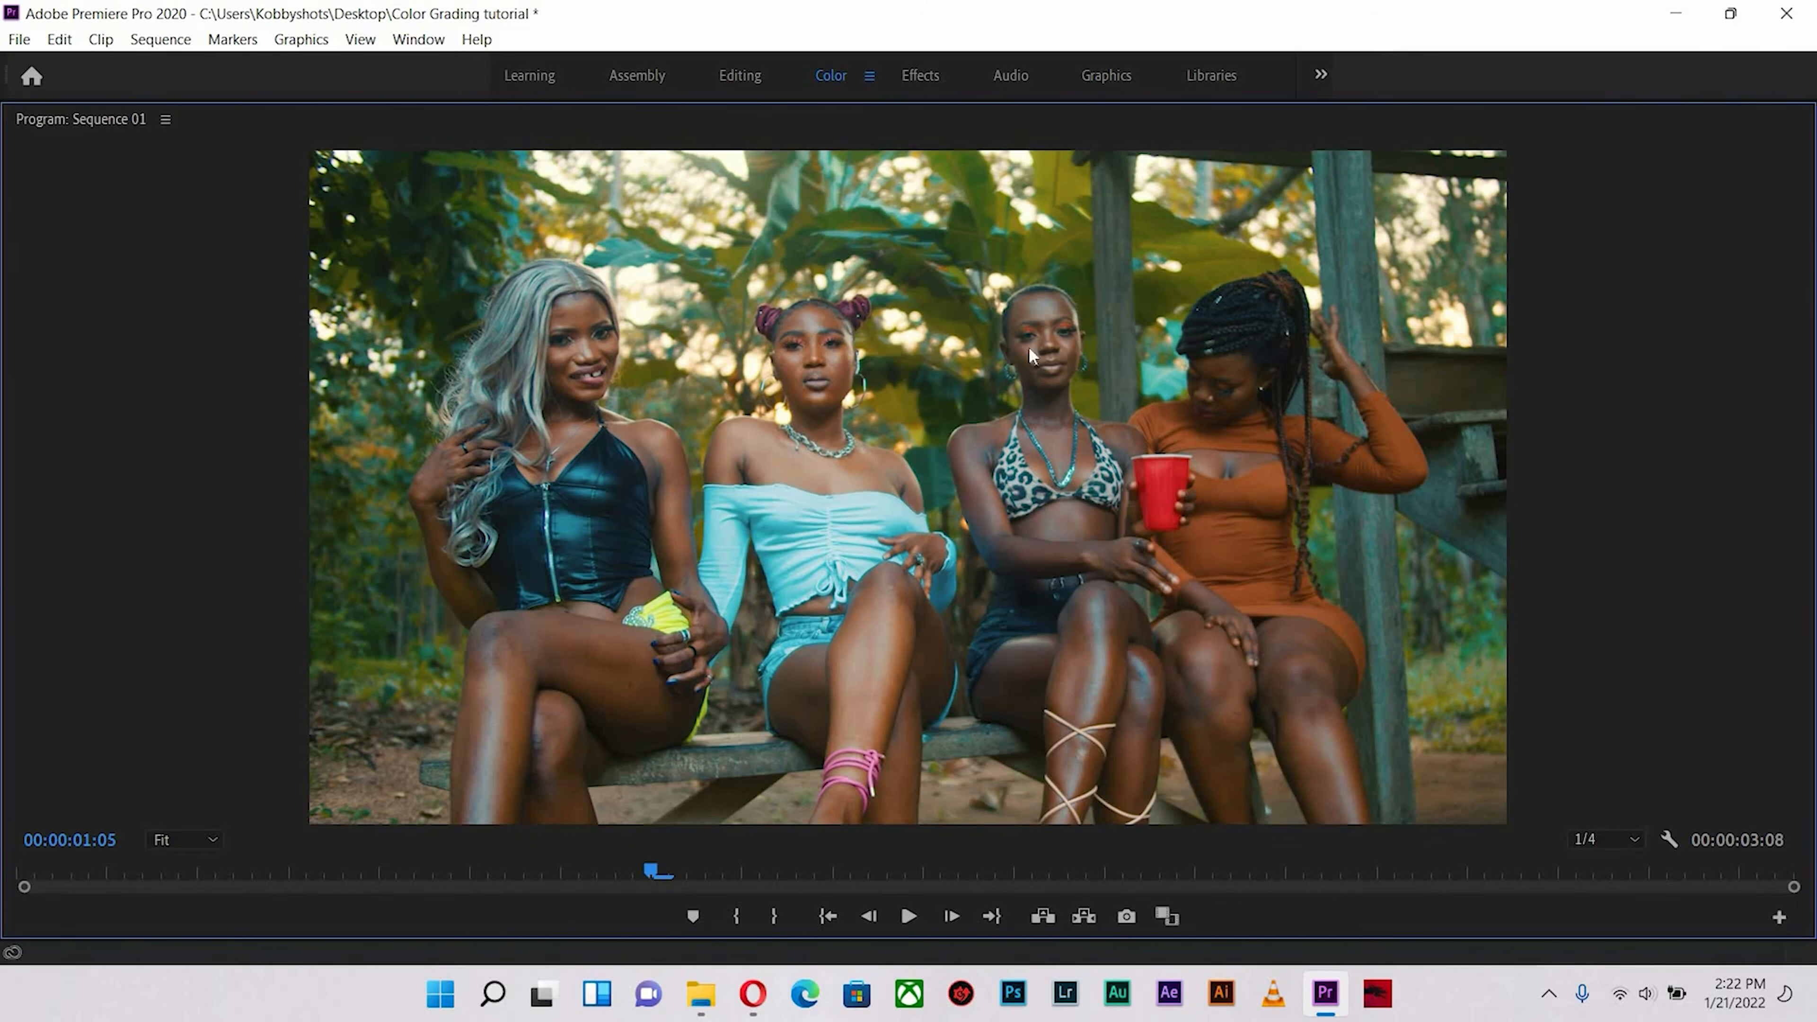
{"action": "key", "text": "grave"}
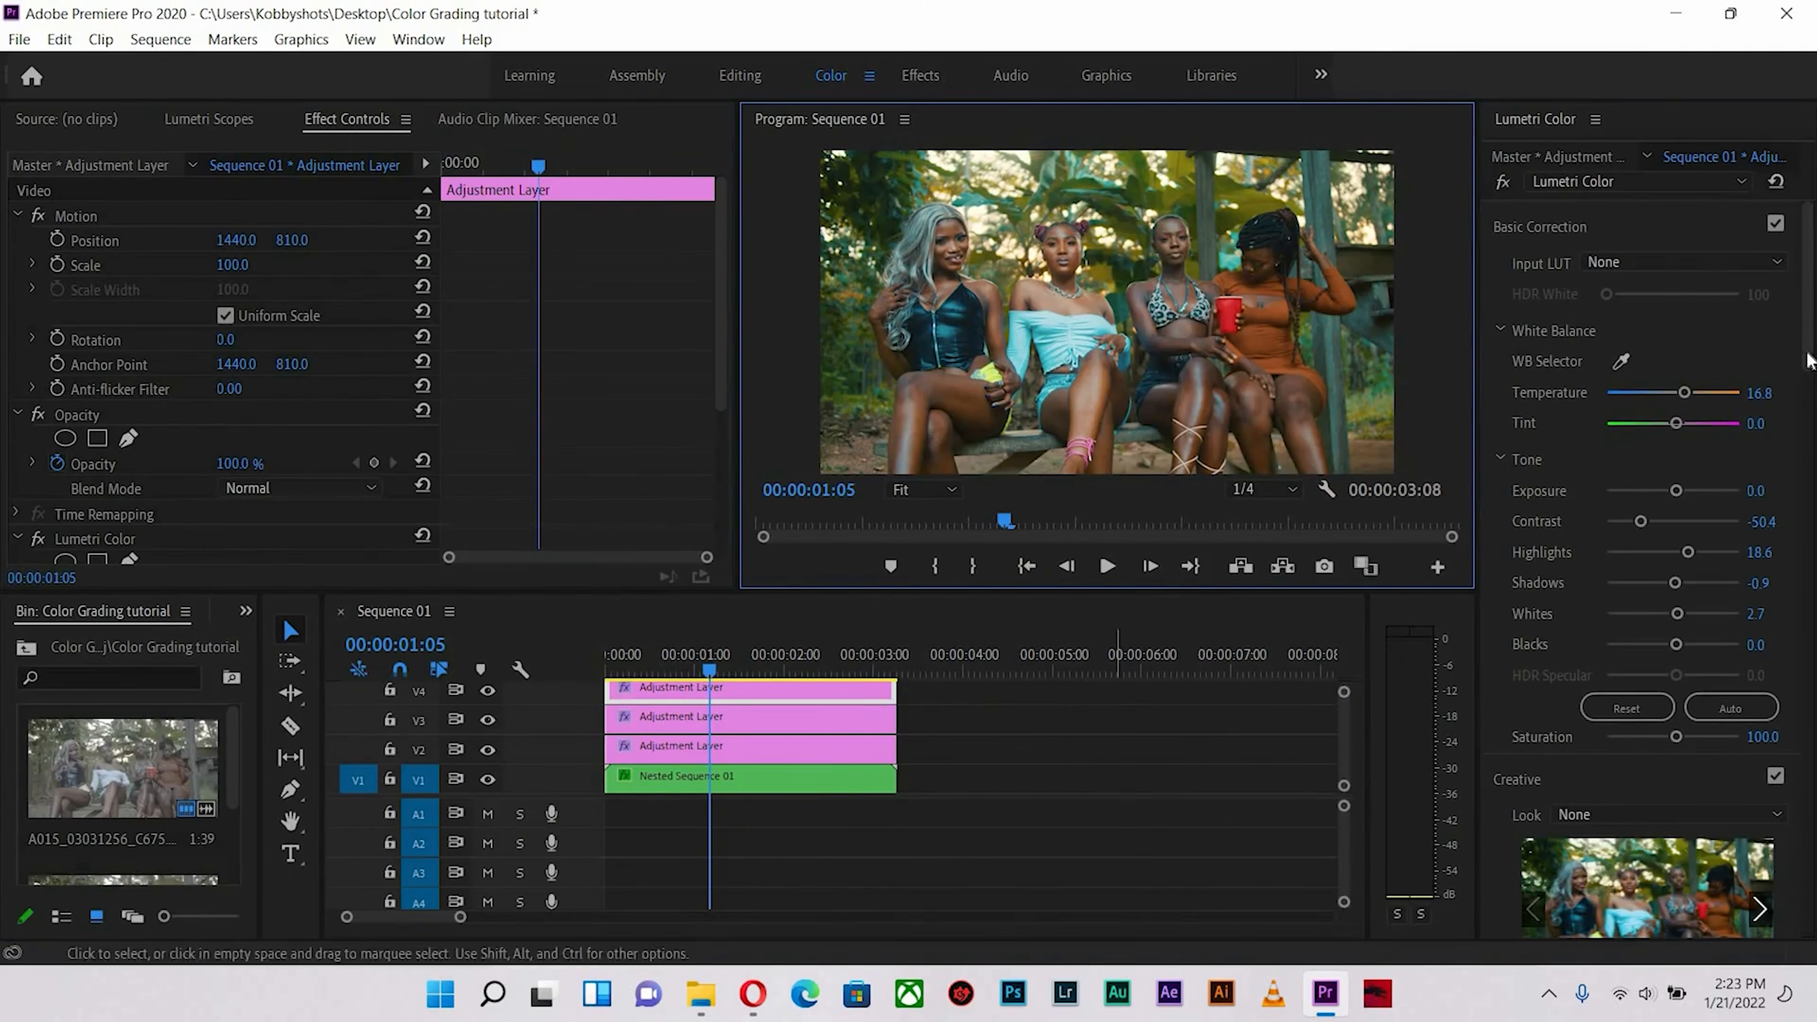
- Sample a skin tone for Nested Sequence 01's Hue vs Hue curve, nudge its red-orange point slightly down, and raise the Hue vs Sat point slightly
{"action": "scroll", "coordinate": [1808, 360], "scroll_direction": "down", "scroll_amount": 10}
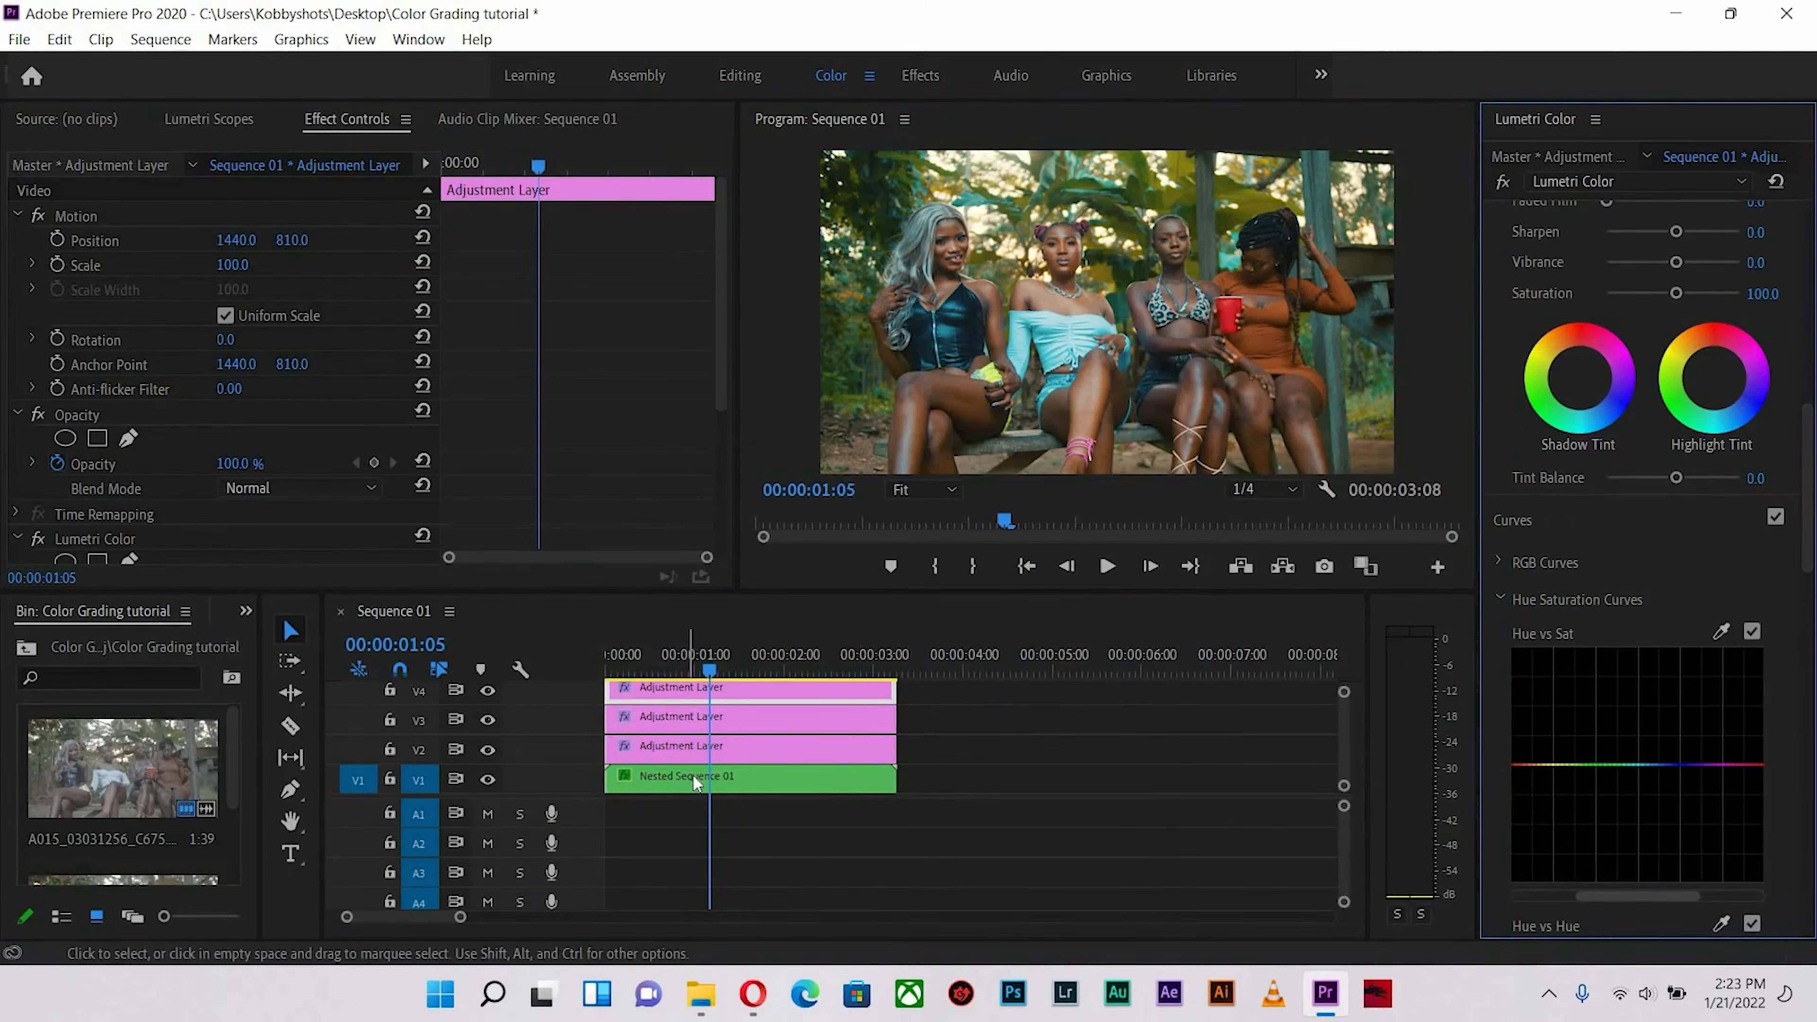
{"action": "left_click", "coordinate": [747, 773]}
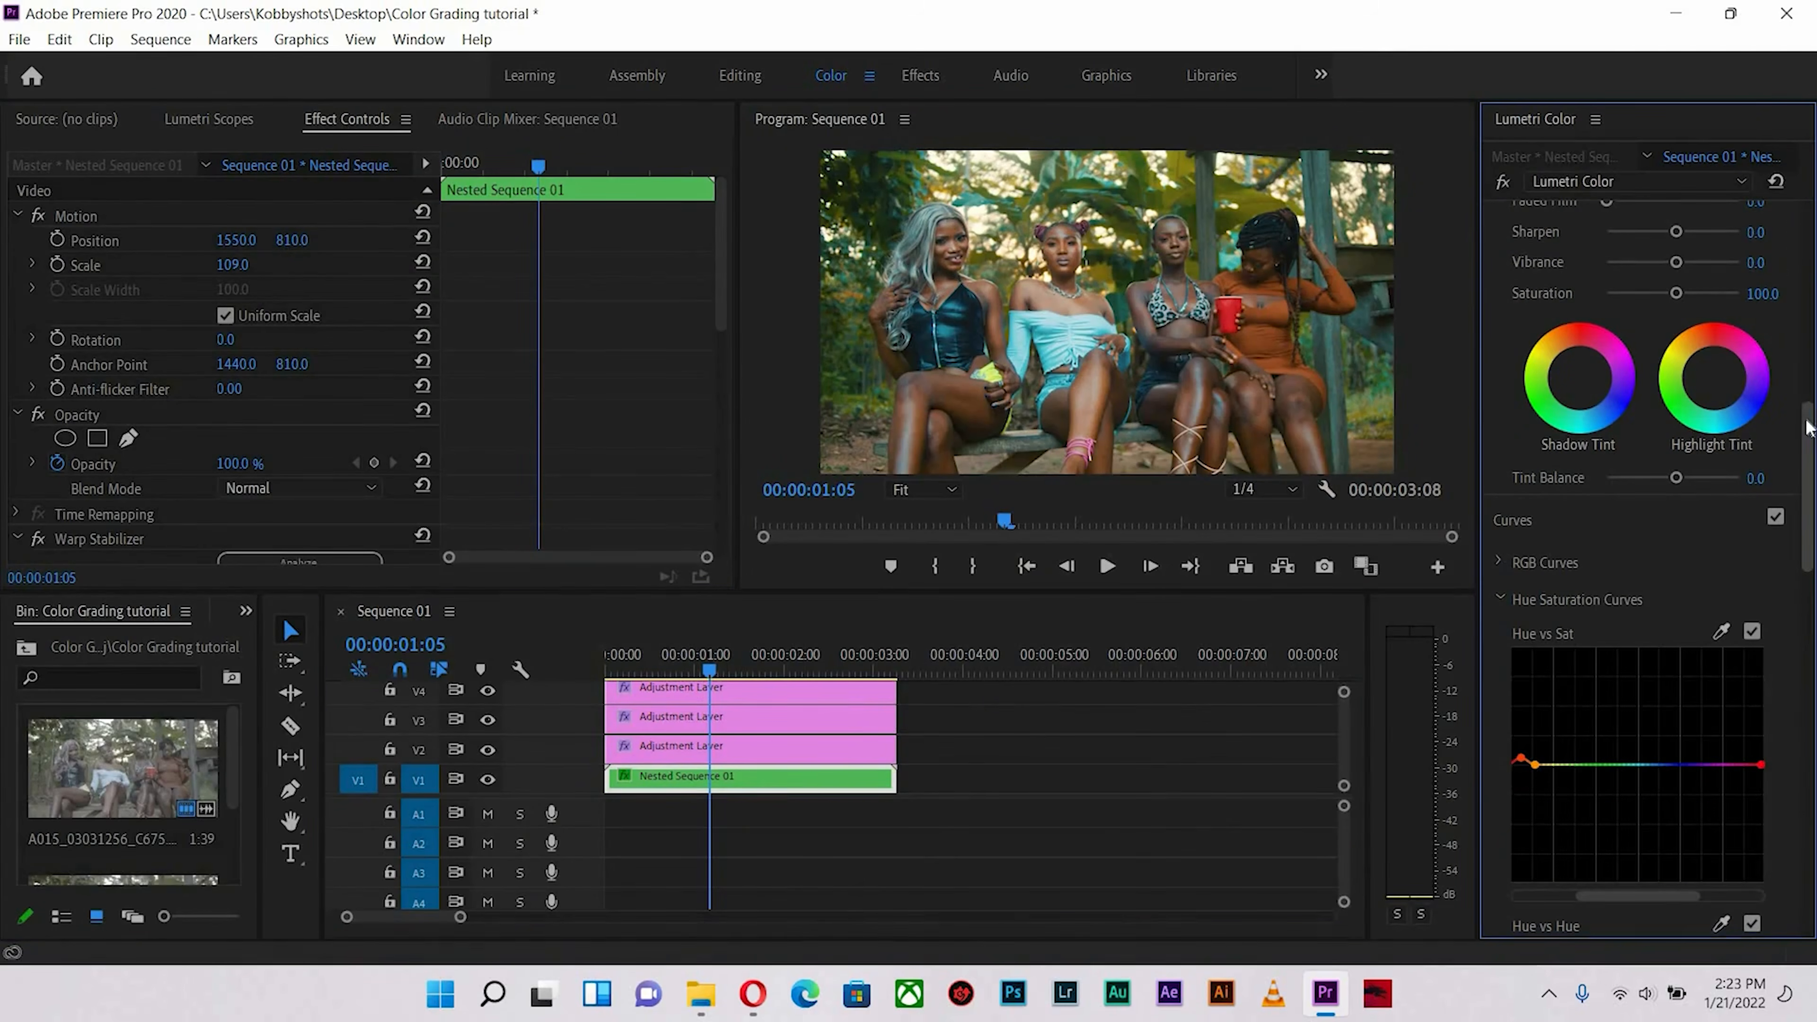
{"action": "scroll", "coordinate": [1807, 427], "scroll_direction": "up", "scroll_amount": 4}
{"action": "scroll", "coordinate": [1753, 573], "scroll_direction": "down", "scroll_amount": 8}
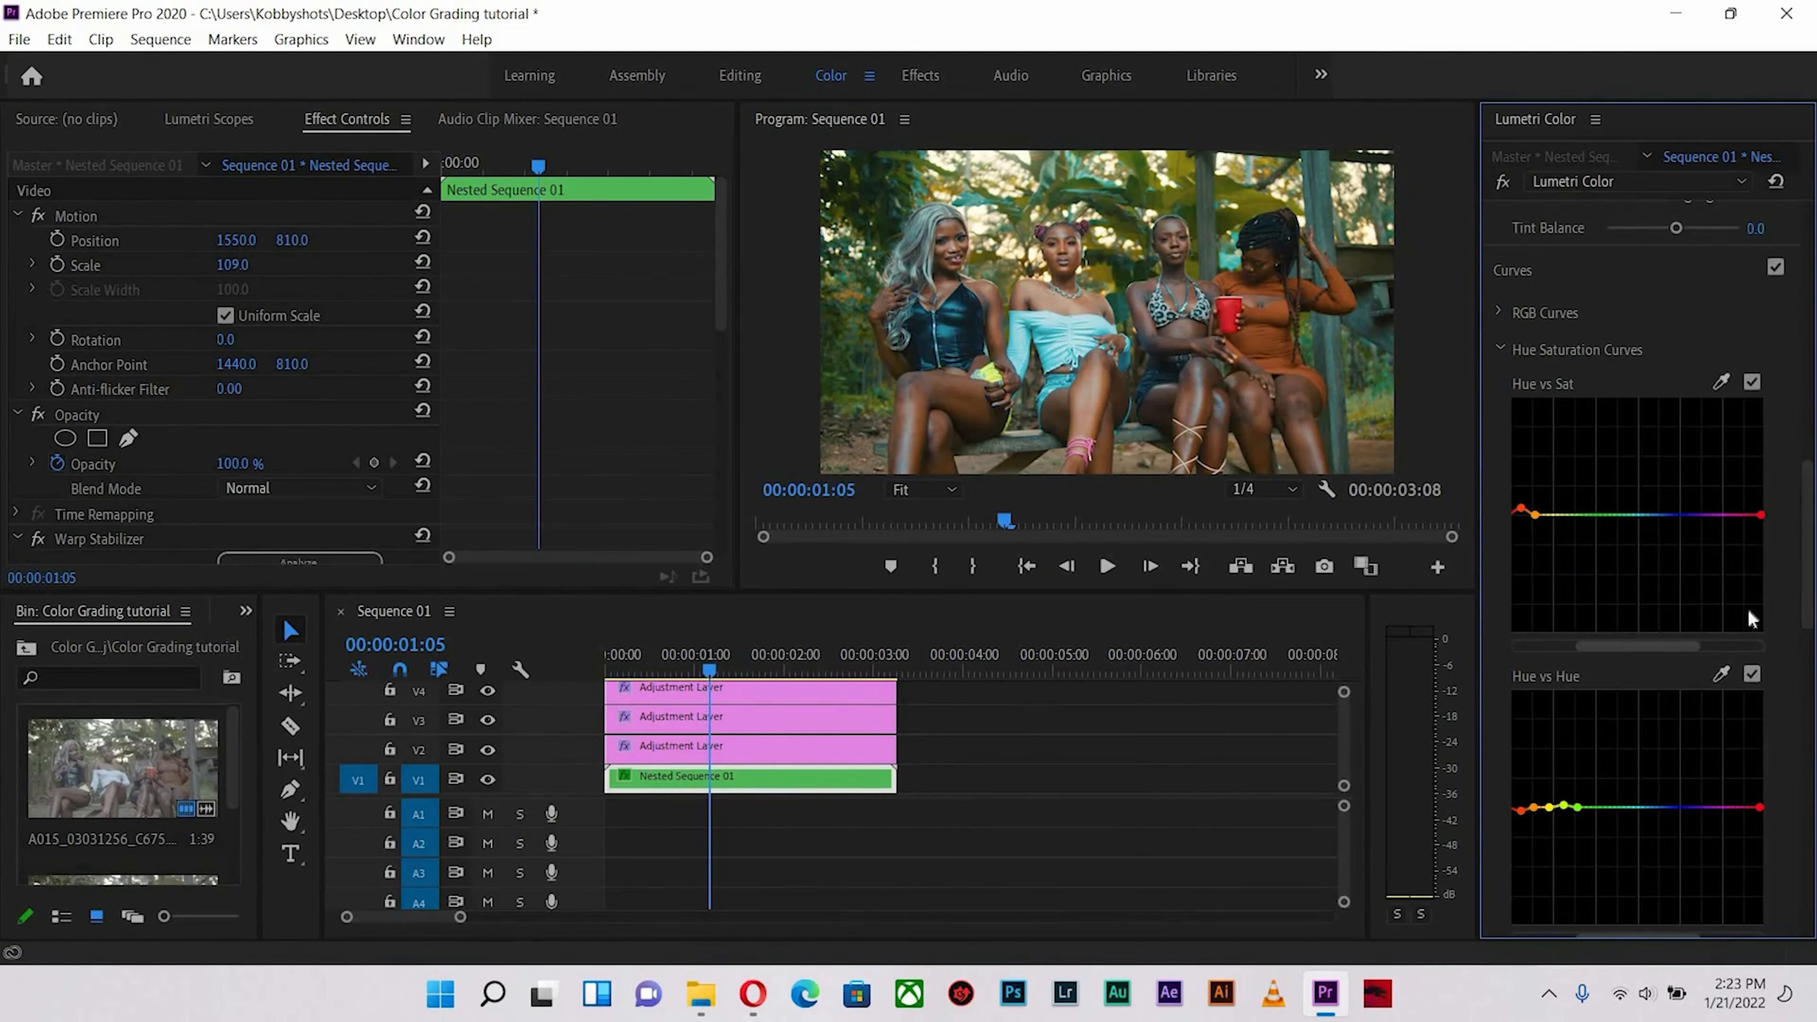
{"action": "left_click", "coordinate": [1720, 673]}
{"action": "left_click", "coordinate": [1087, 415]}
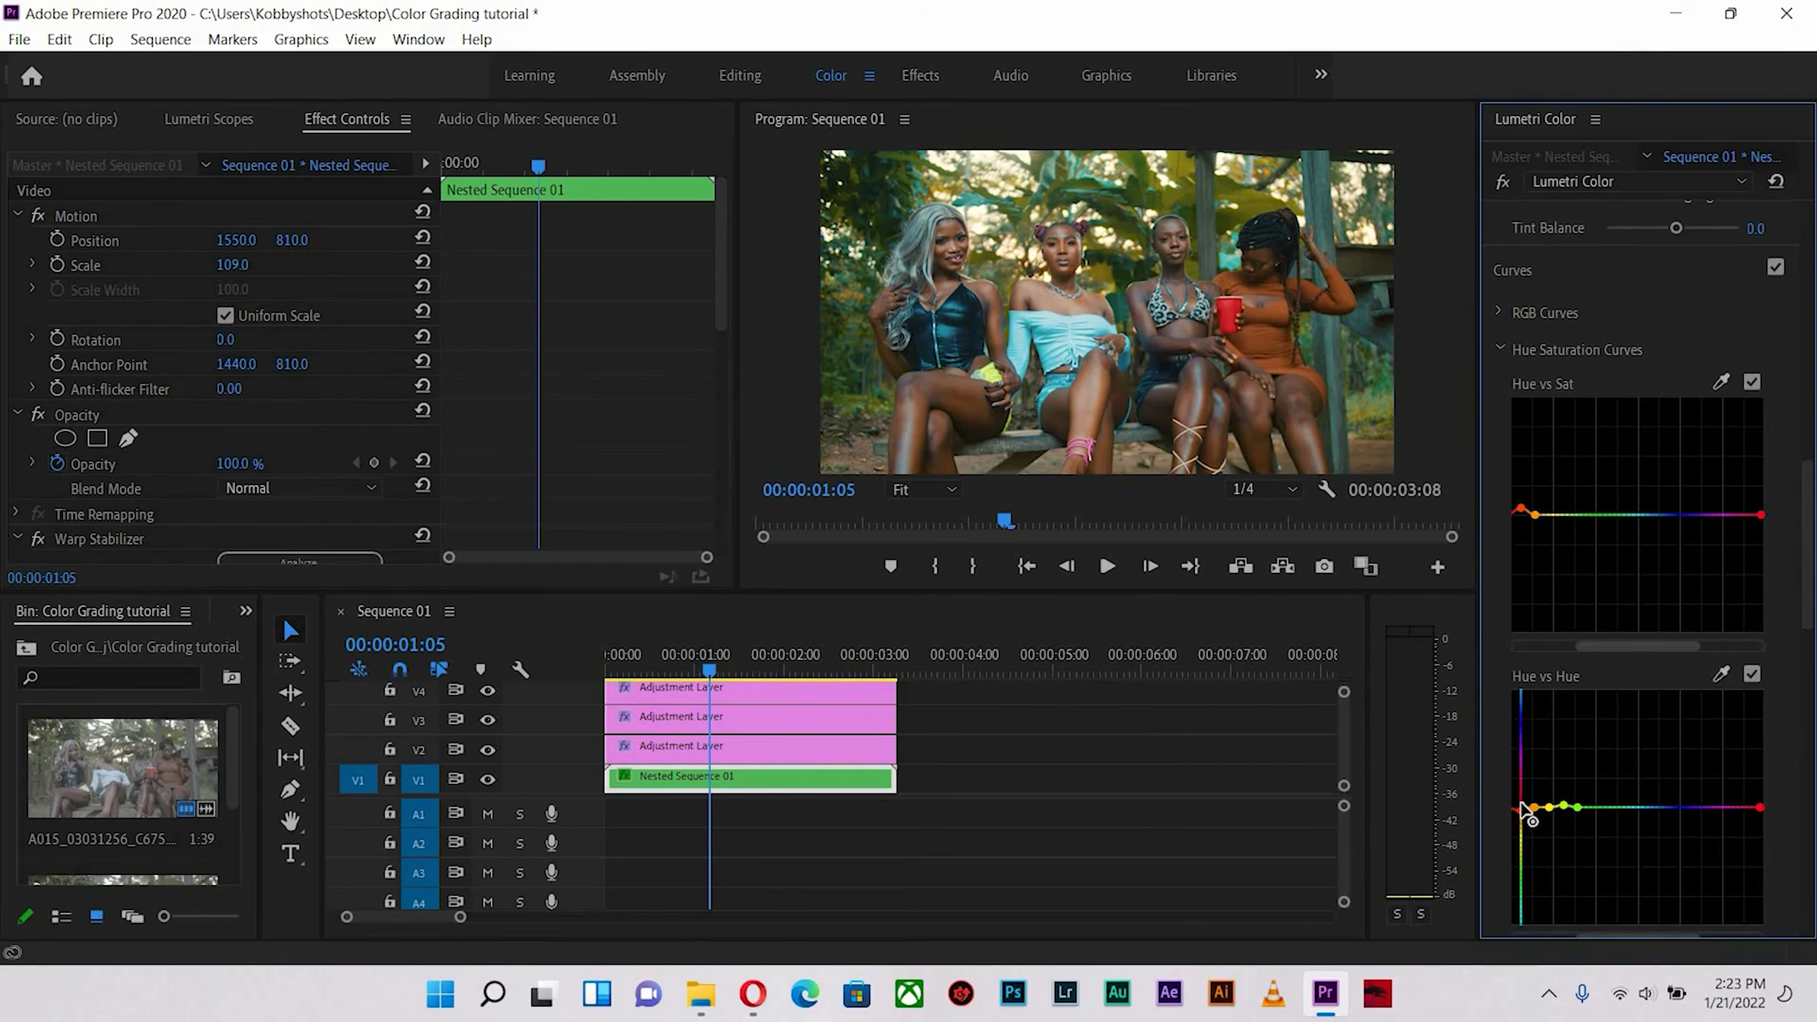
{"action": "left_click_drag", "start_coordinate": [1519, 811], "coordinate": [1519, 815]}
{"action": "left_click_drag", "start_coordinate": [1520, 810], "coordinate": [1522, 812]}
{"action": "scroll", "coordinate": [1761, 512], "scroll_direction": "up", "scroll_amount": 3}
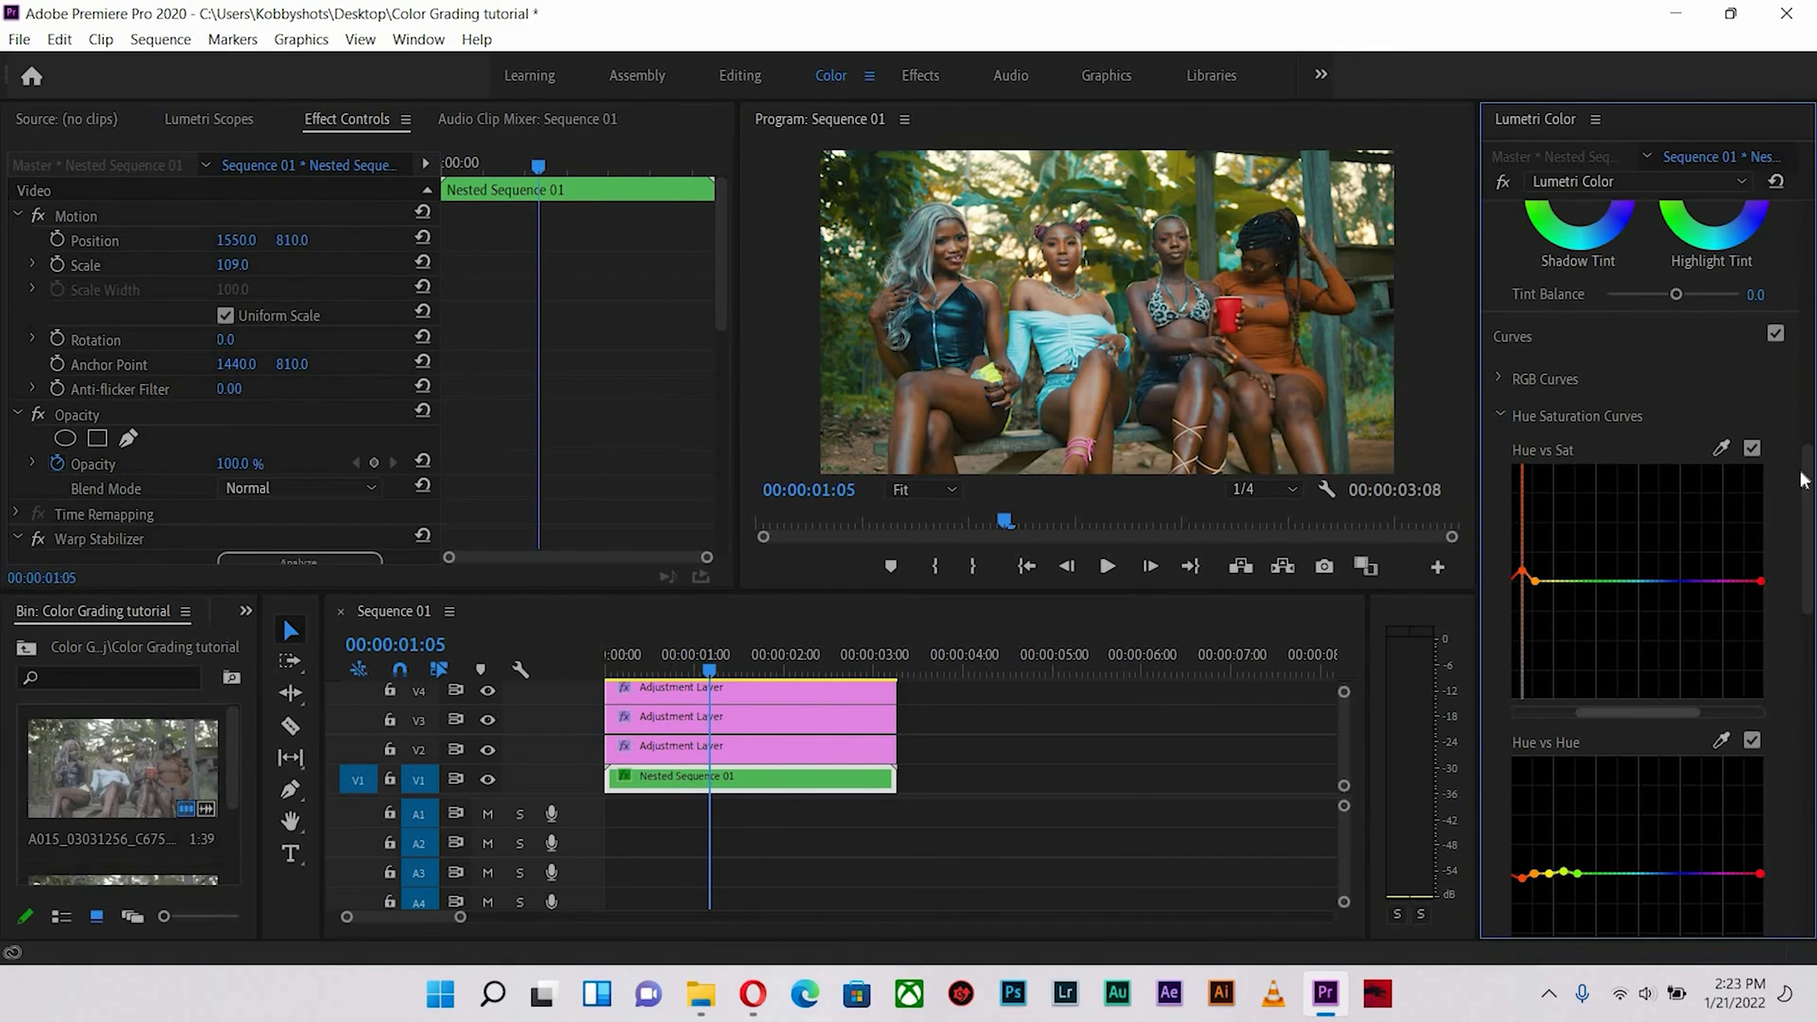
- Sample a skin tone for the Hue vs Luma curve, raise its orange point slightly, and check the grade in the maximized Program monitor
{"action": "scroll", "coordinate": [1812, 583], "scroll_direction": "down", "scroll_amount": 8}
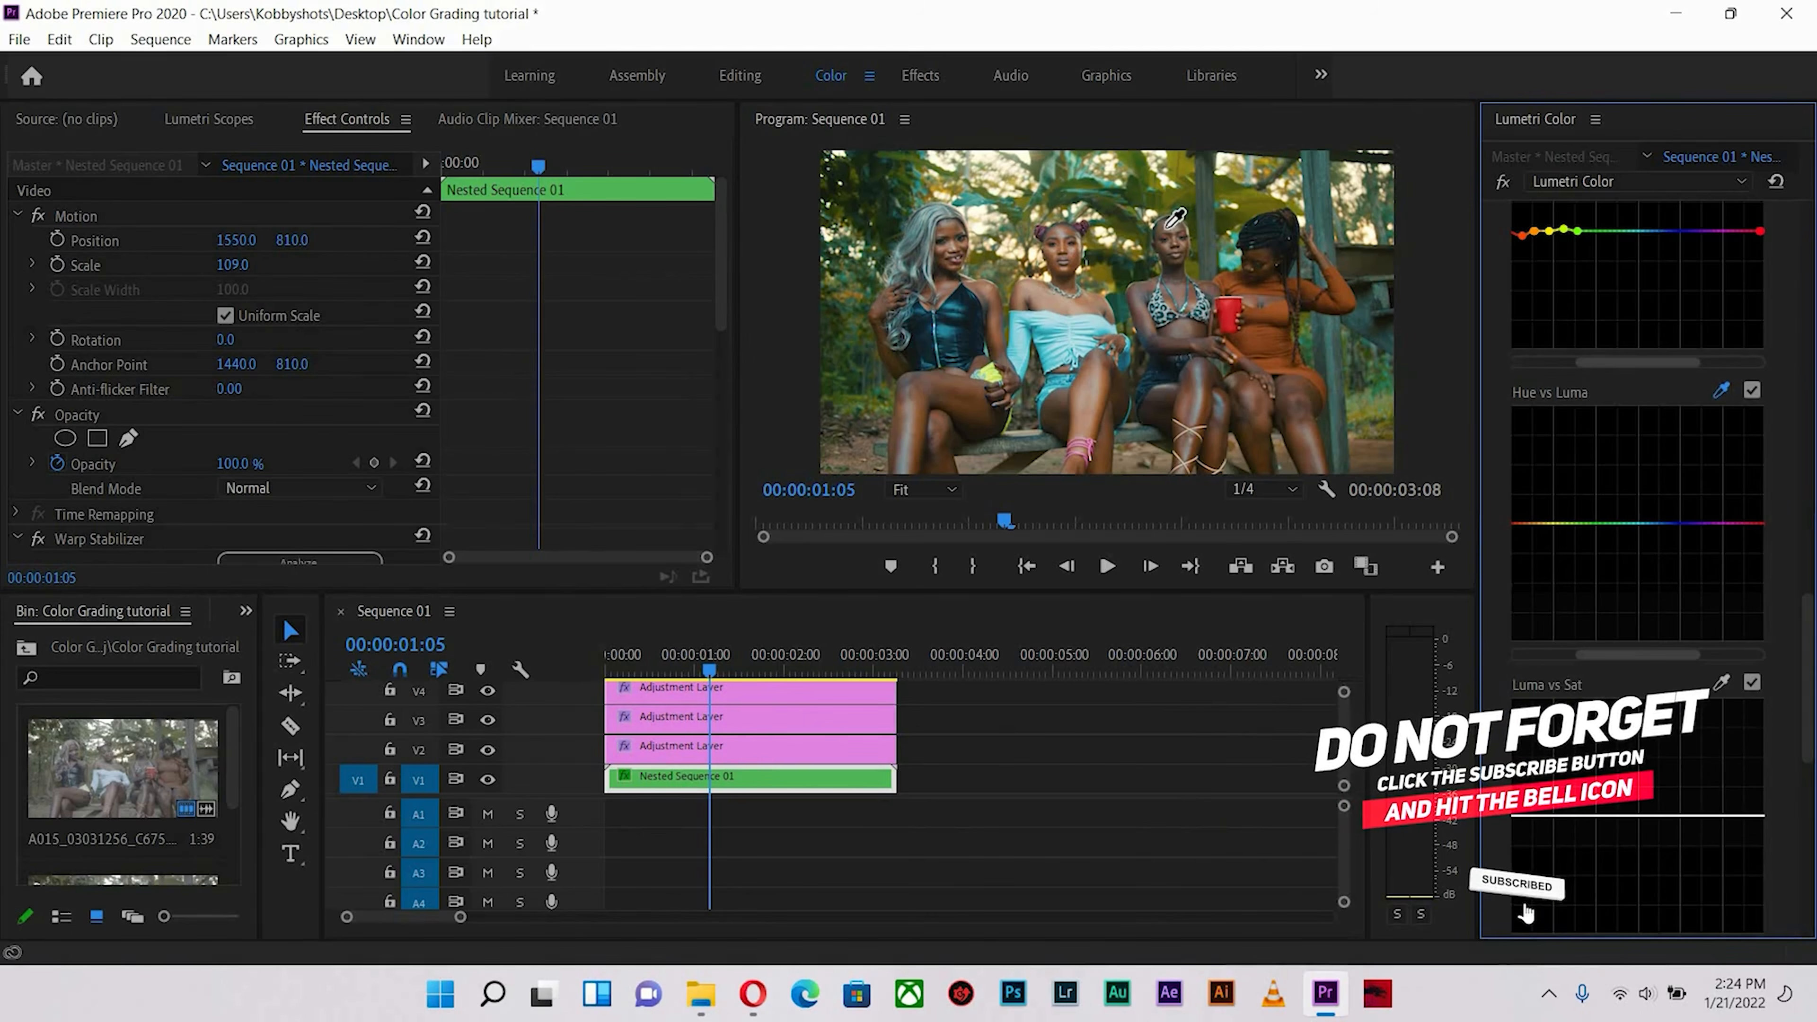
{"action": "left_click", "coordinate": [1180, 213]}
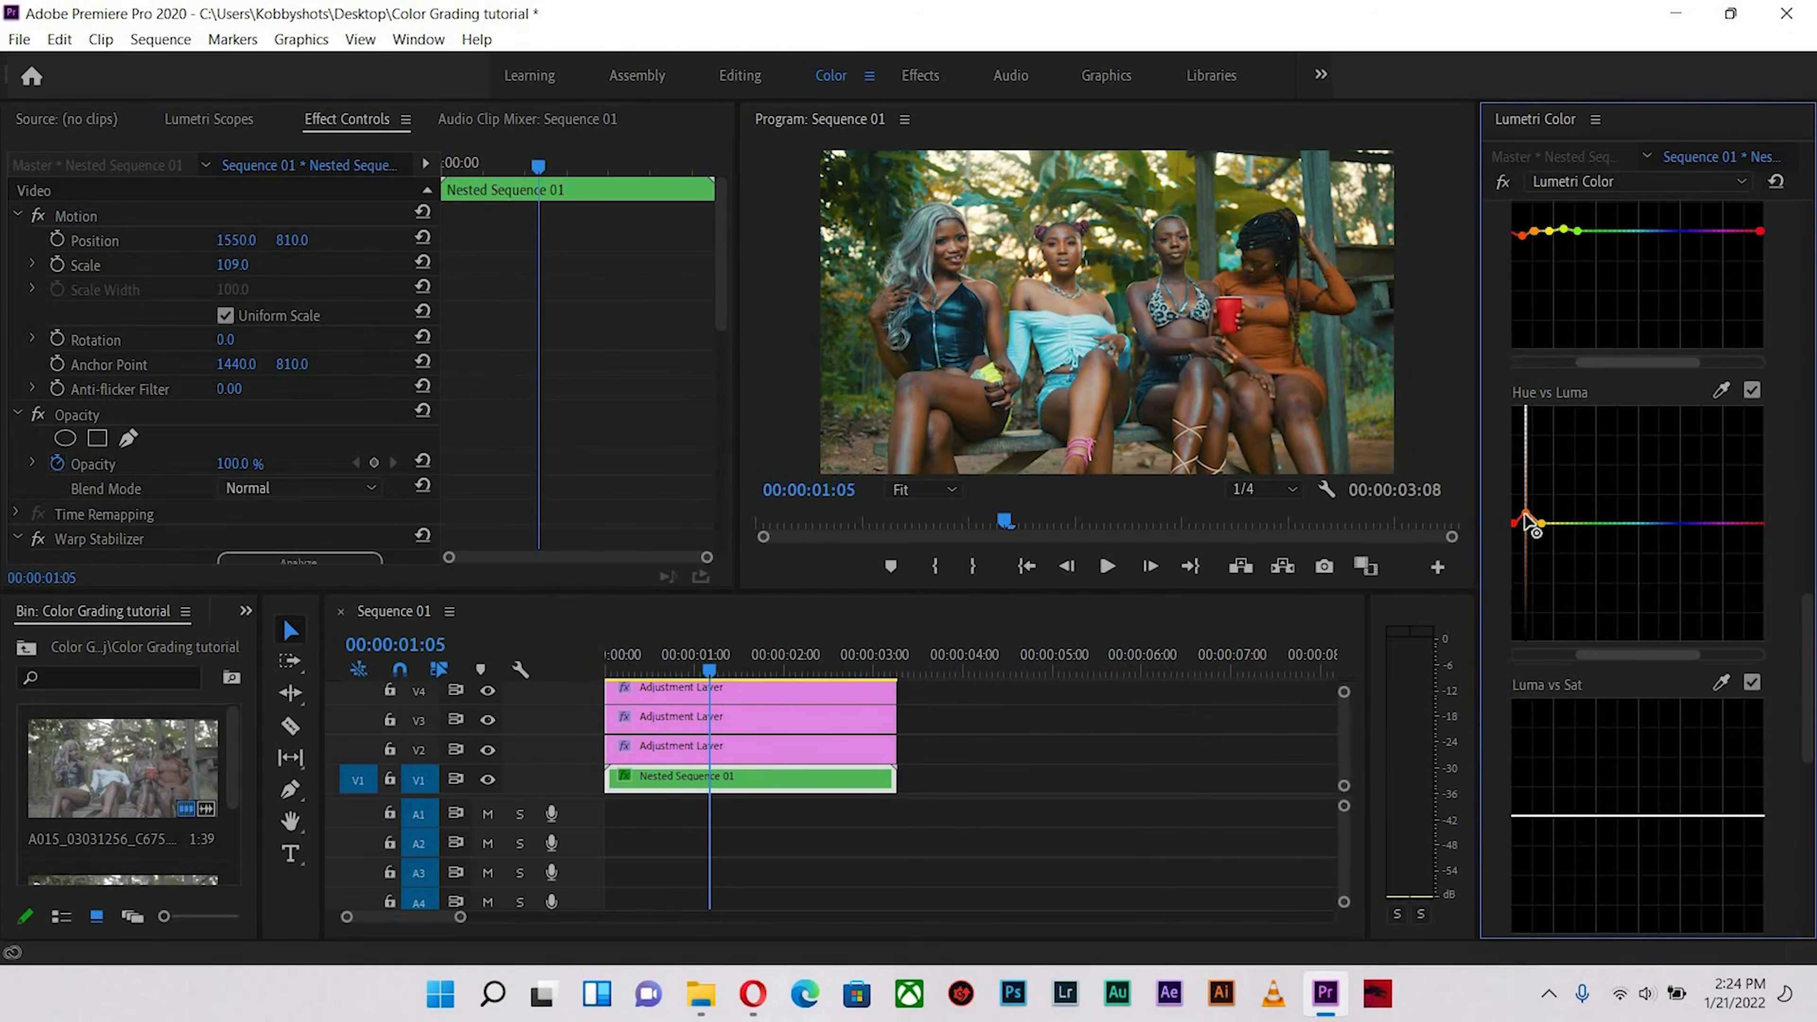
{"action": "left_click_drag", "start_coordinate": [1526, 515], "coordinate": [1526, 509]}
{"action": "left_click", "coordinate": [1252, 295]}
{"action": "key", "text": "grave"}
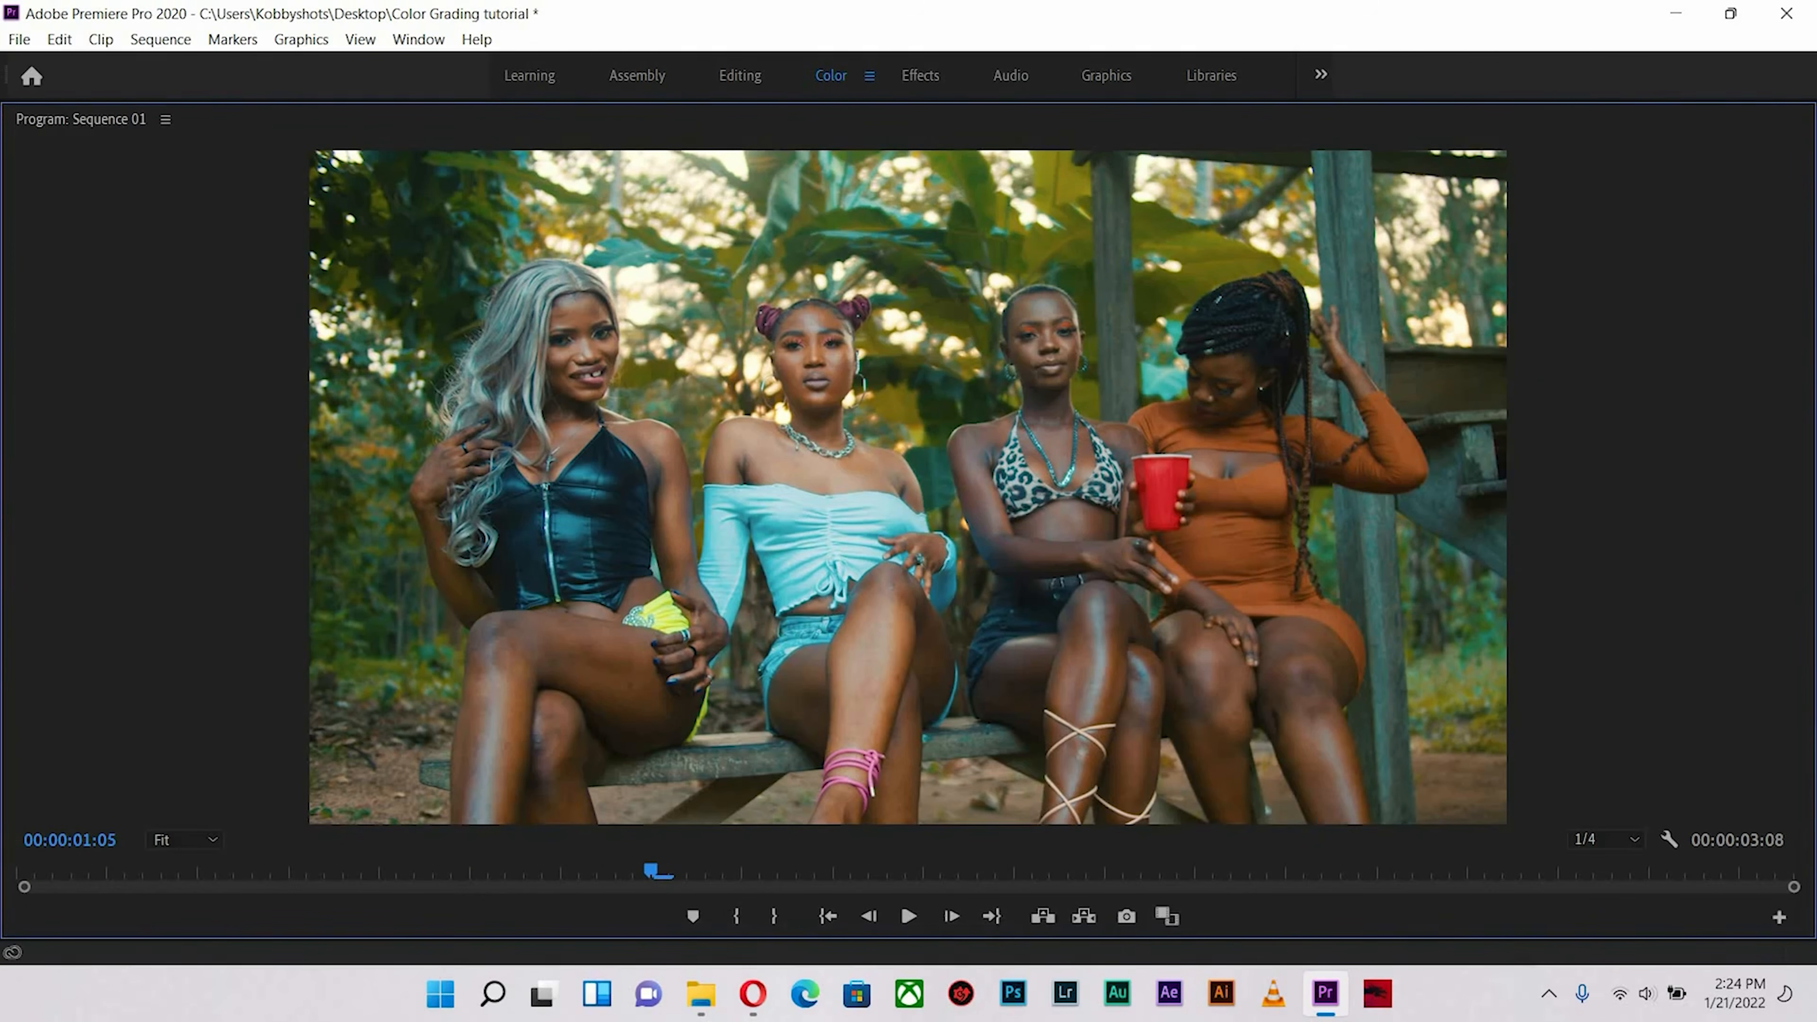
{"action": "key", "text": "grave"}
- Set Nested Sequence 01's Shadows to -16.8 and Contrast to -6.2
{"action": "scroll", "coordinate": [1809, 530], "scroll_direction": "up", "scroll_amount": 6}
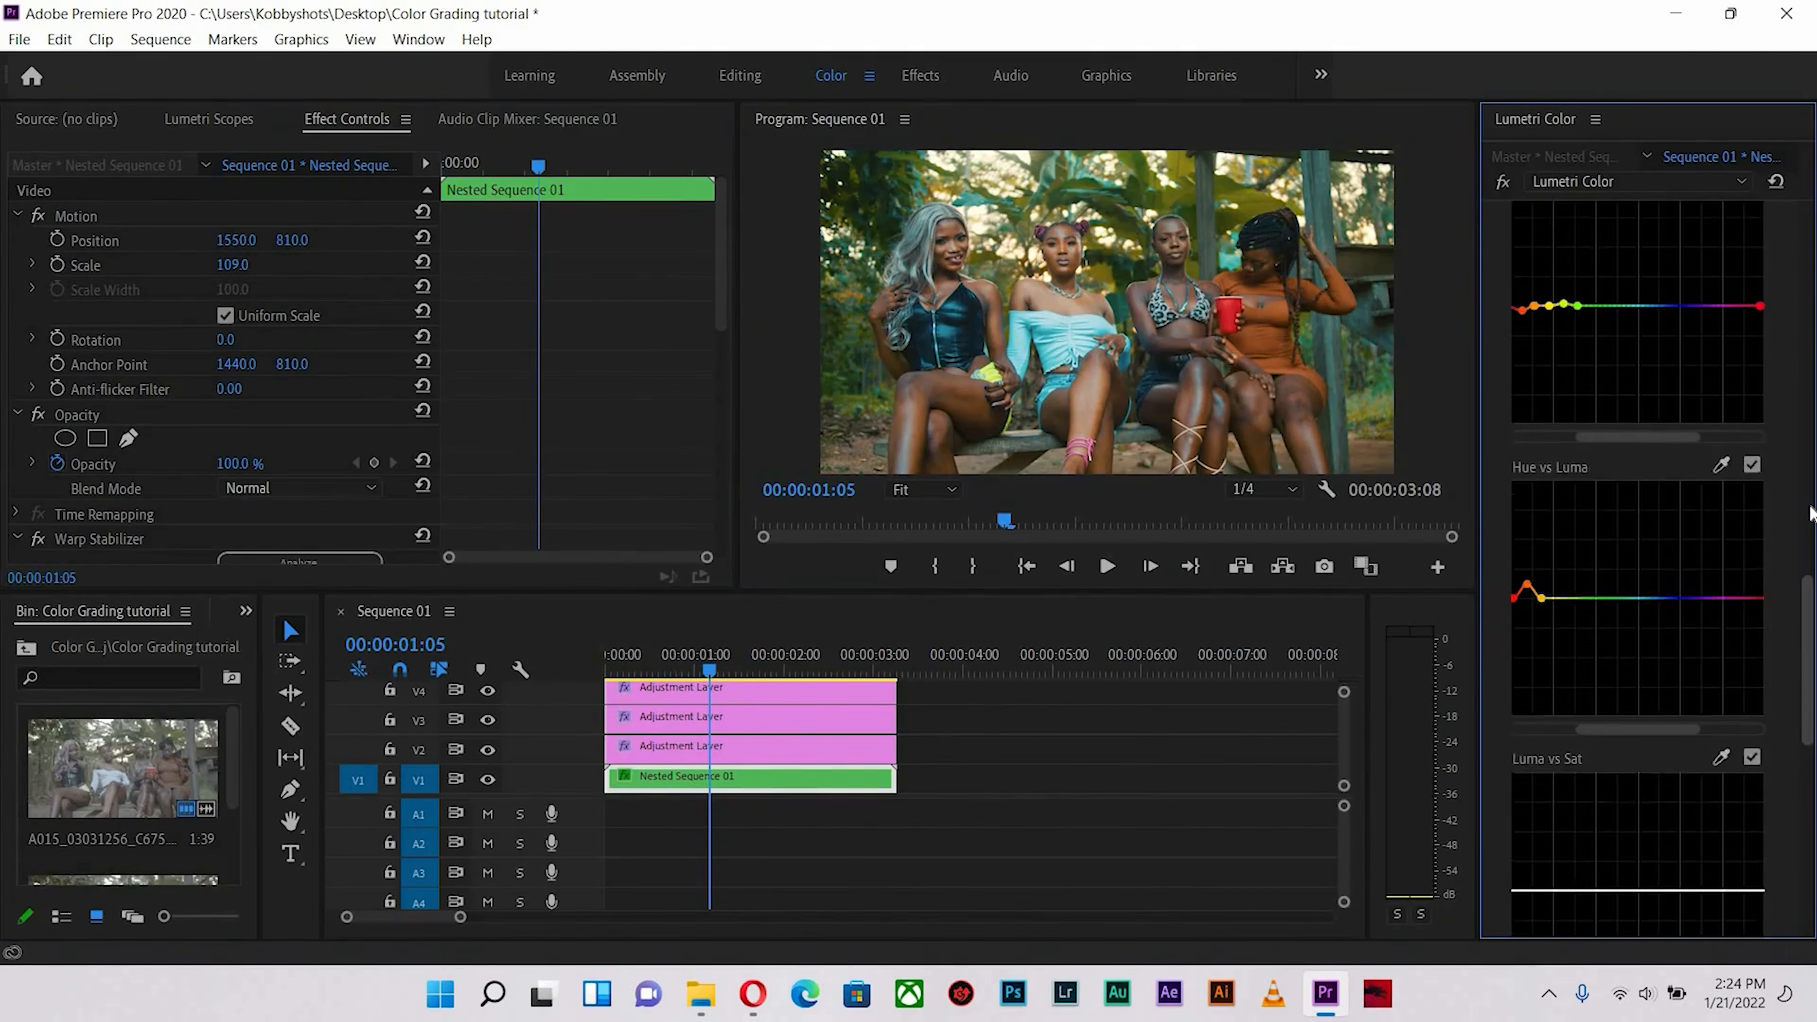
{"action": "scroll", "coordinate": [1811, 357], "scroll_direction": "up", "scroll_amount": 10}
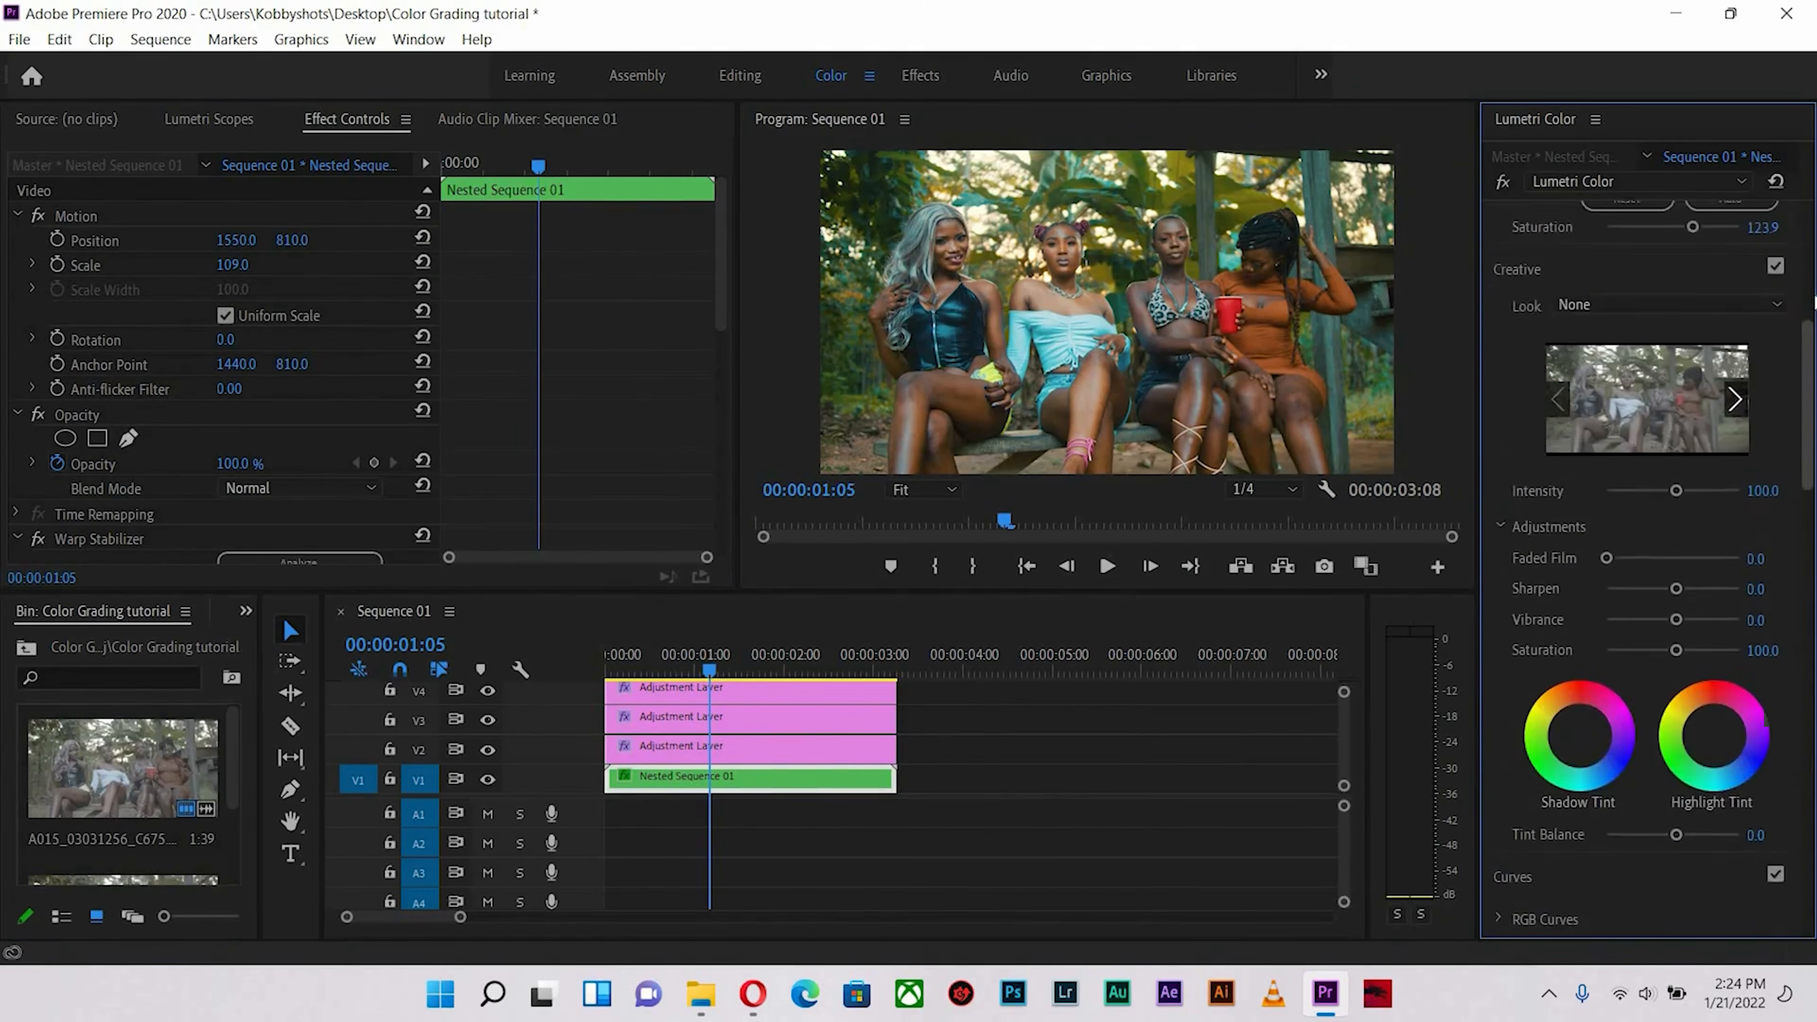
{"action": "scroll", "coordinate": [1781, 343], "scroll_direction": "up", "scroll_amount": 2}
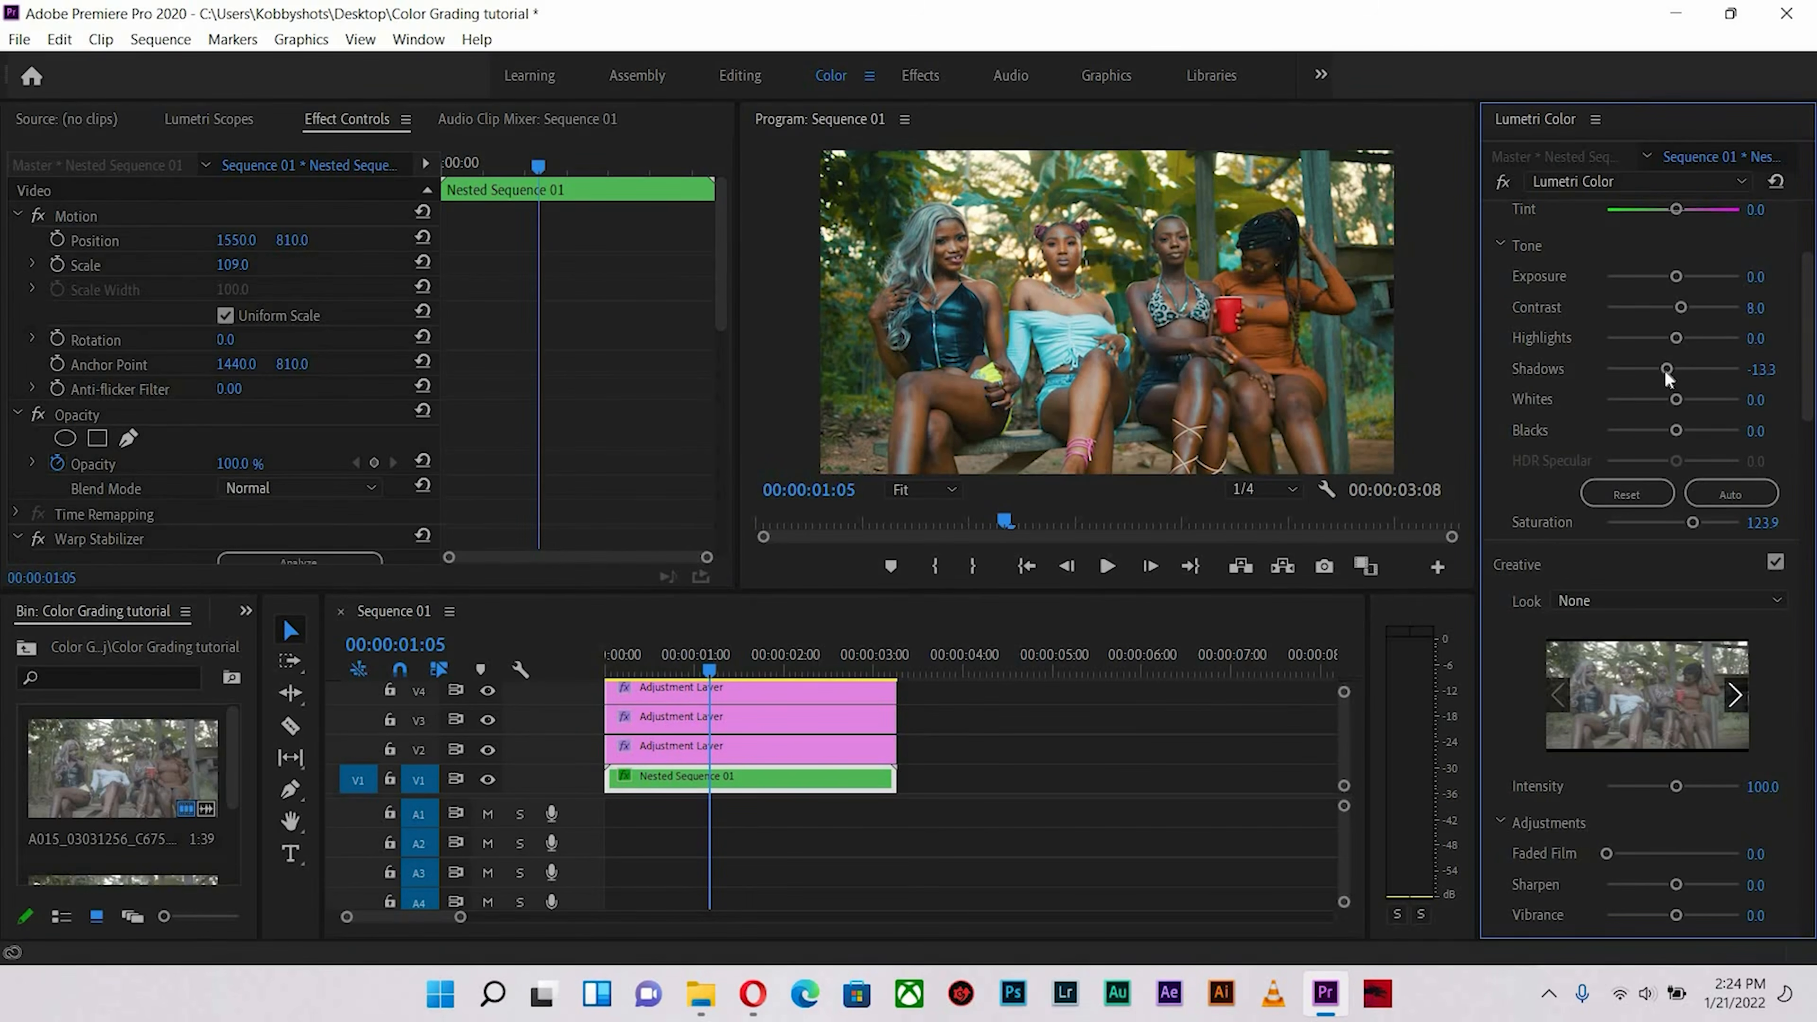
{"action": "left_click_drag", "start_coordinate": [1659, 371], "coordinate": [1661, 371]}
{"action": "left_click_drag", "start_coordinate": [1675, 307], "coordinate": [1671, 308]}
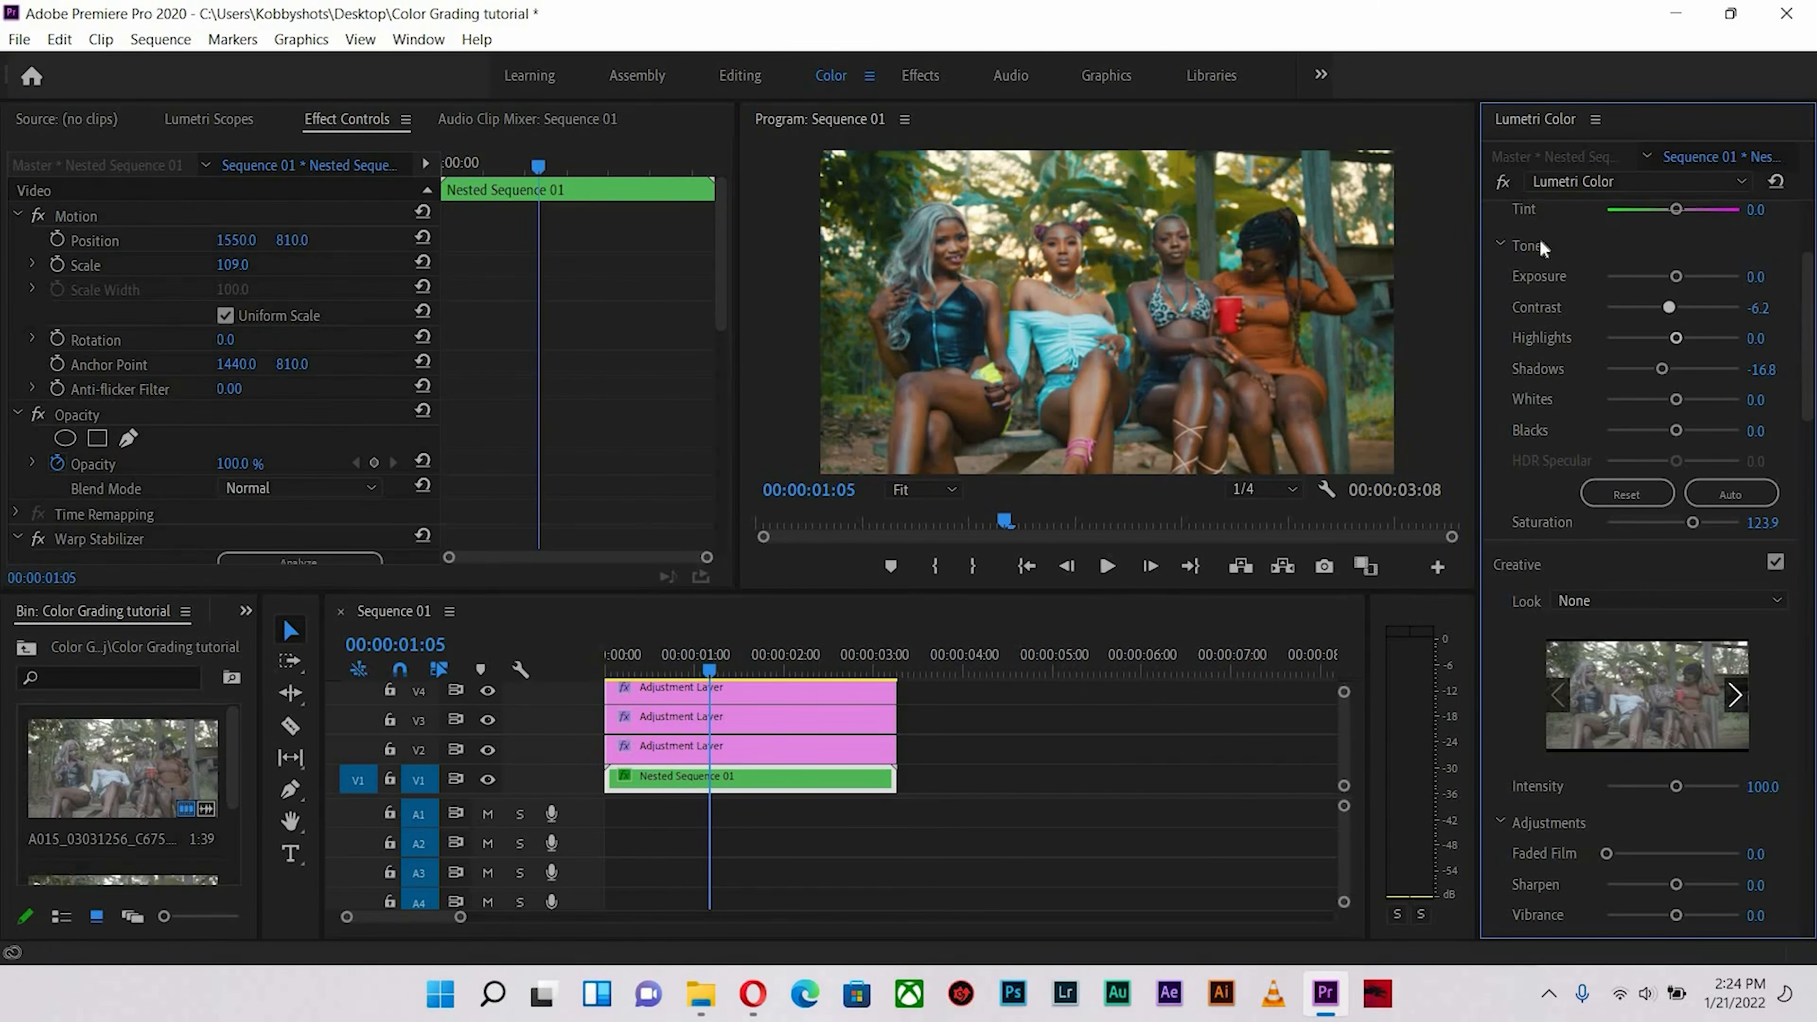
- Check the current grade in the maximized Program monitor
{"action": "left_click", "coordinate": [997, 357]}
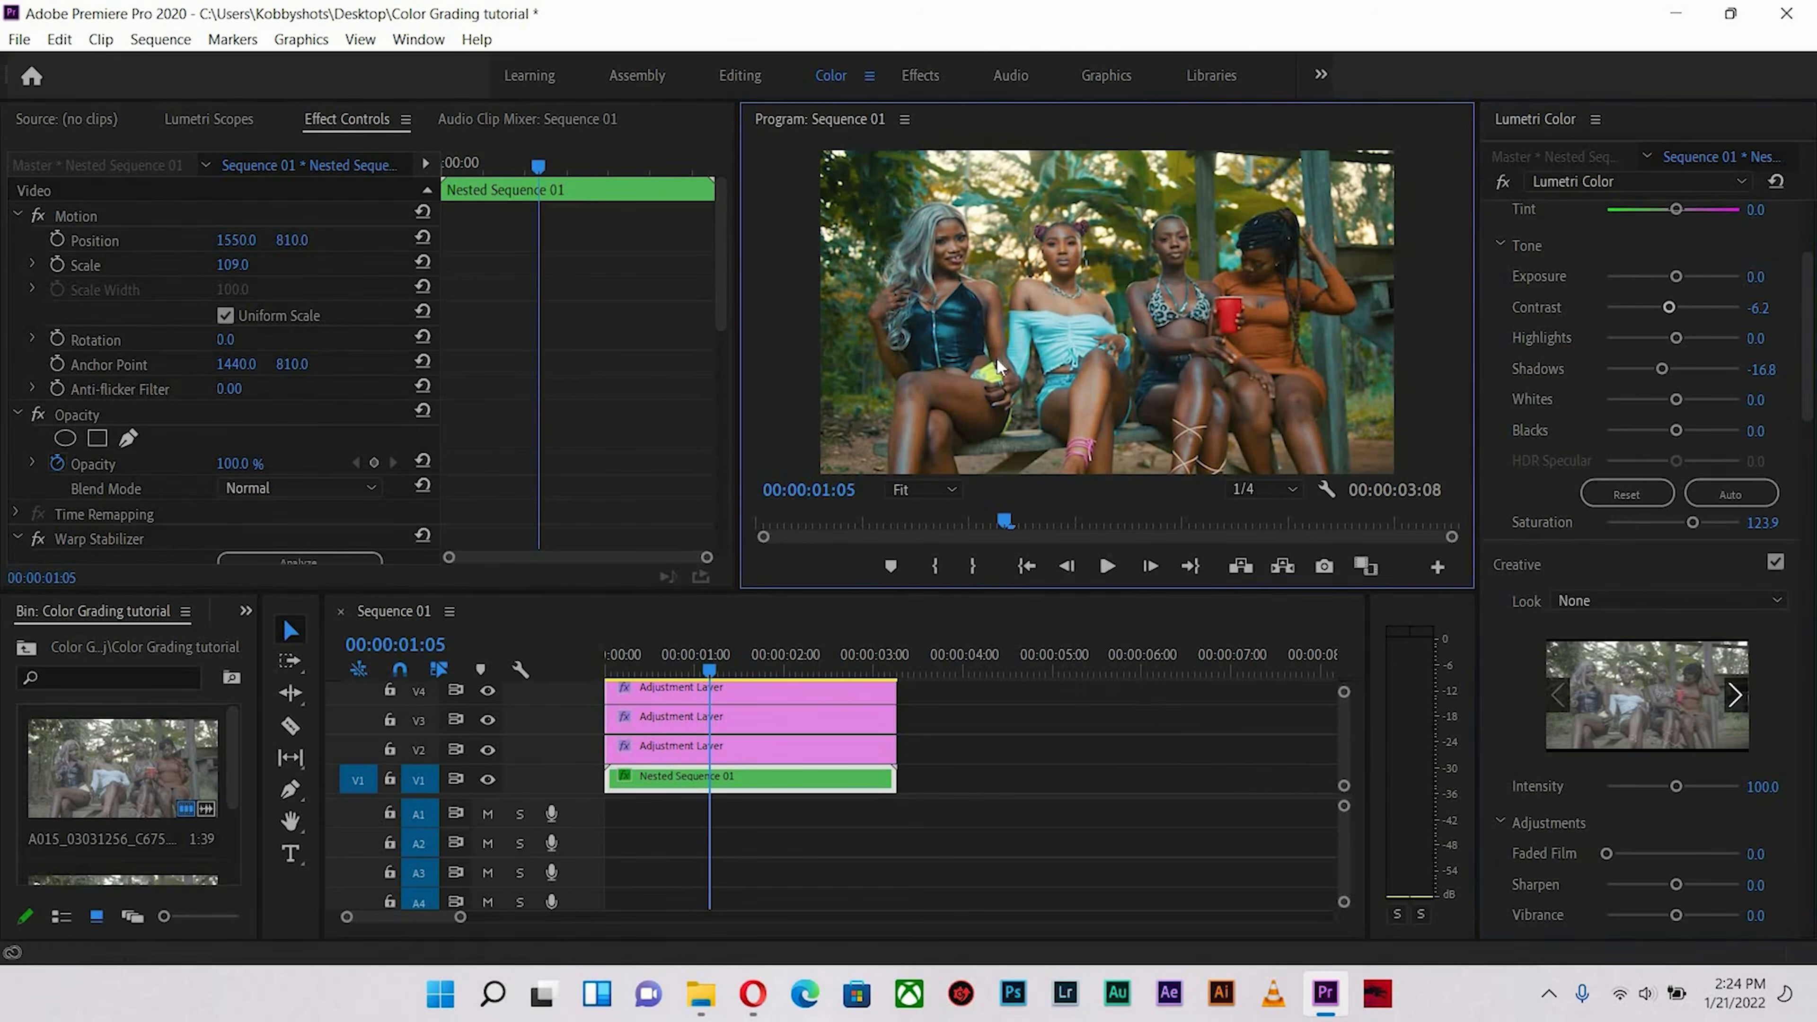
{"action": "key", "text": "grave"}
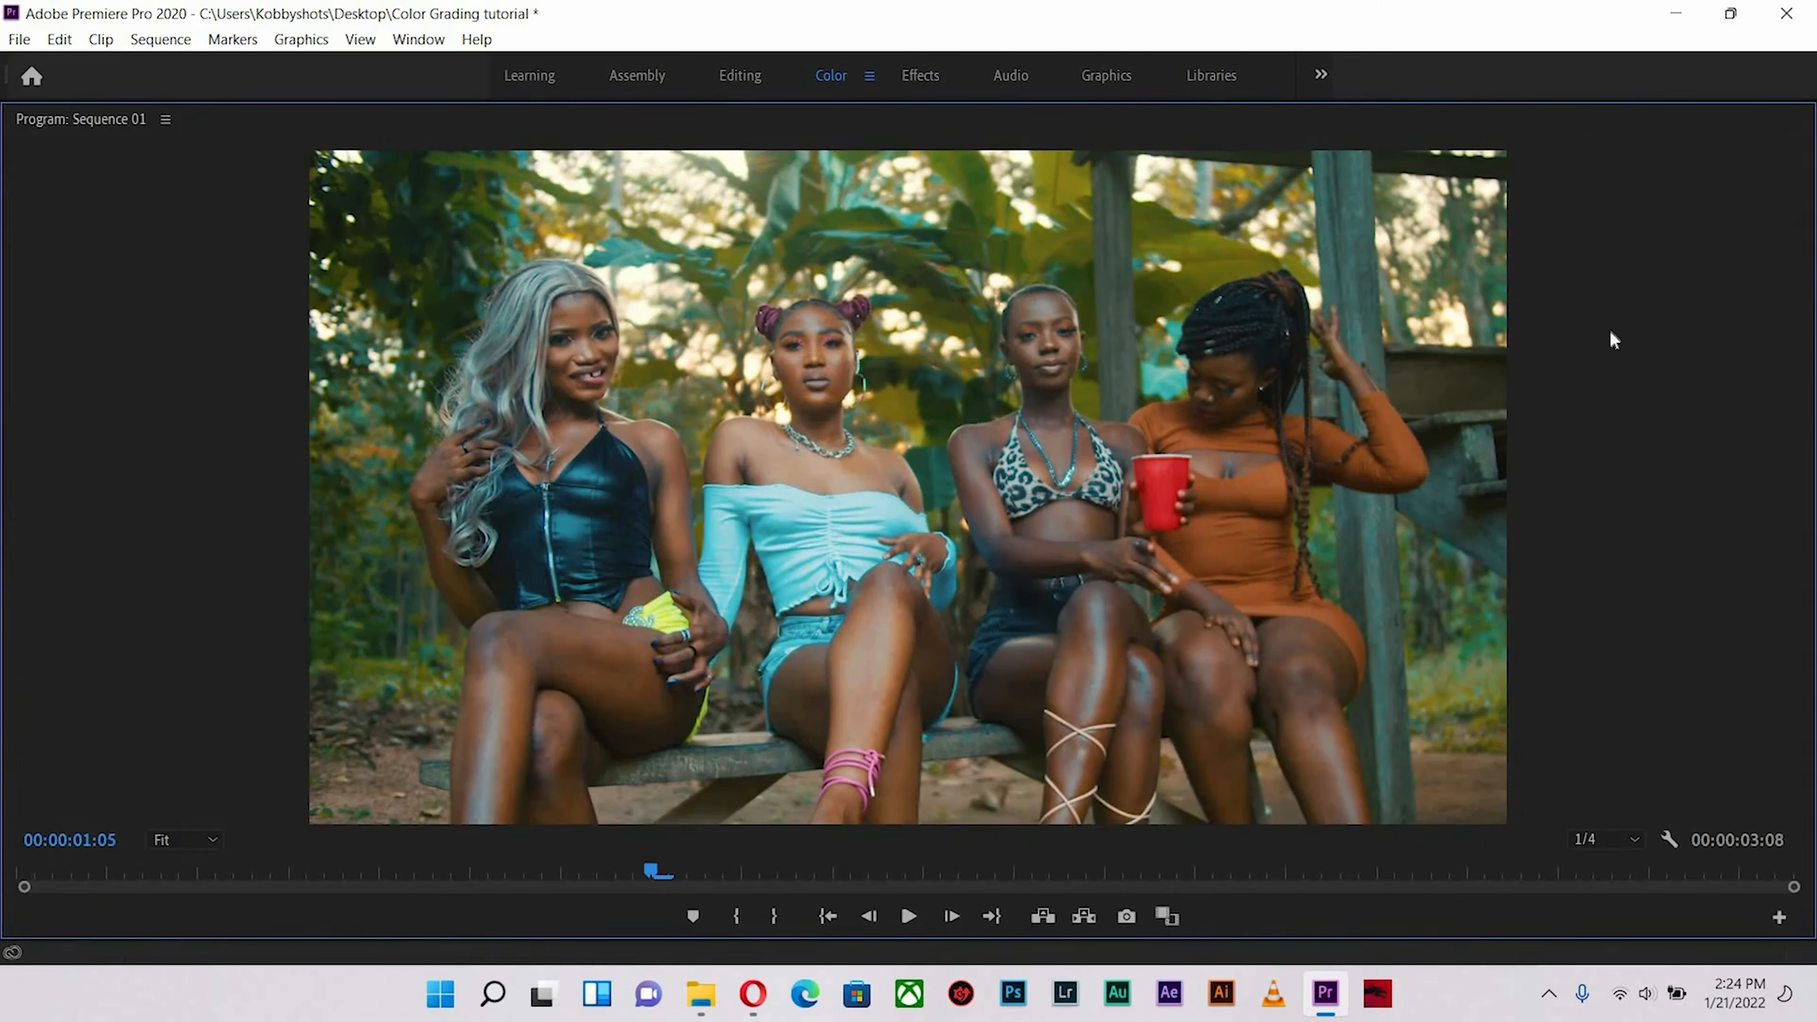
{"action": "key", "text": "grave"}
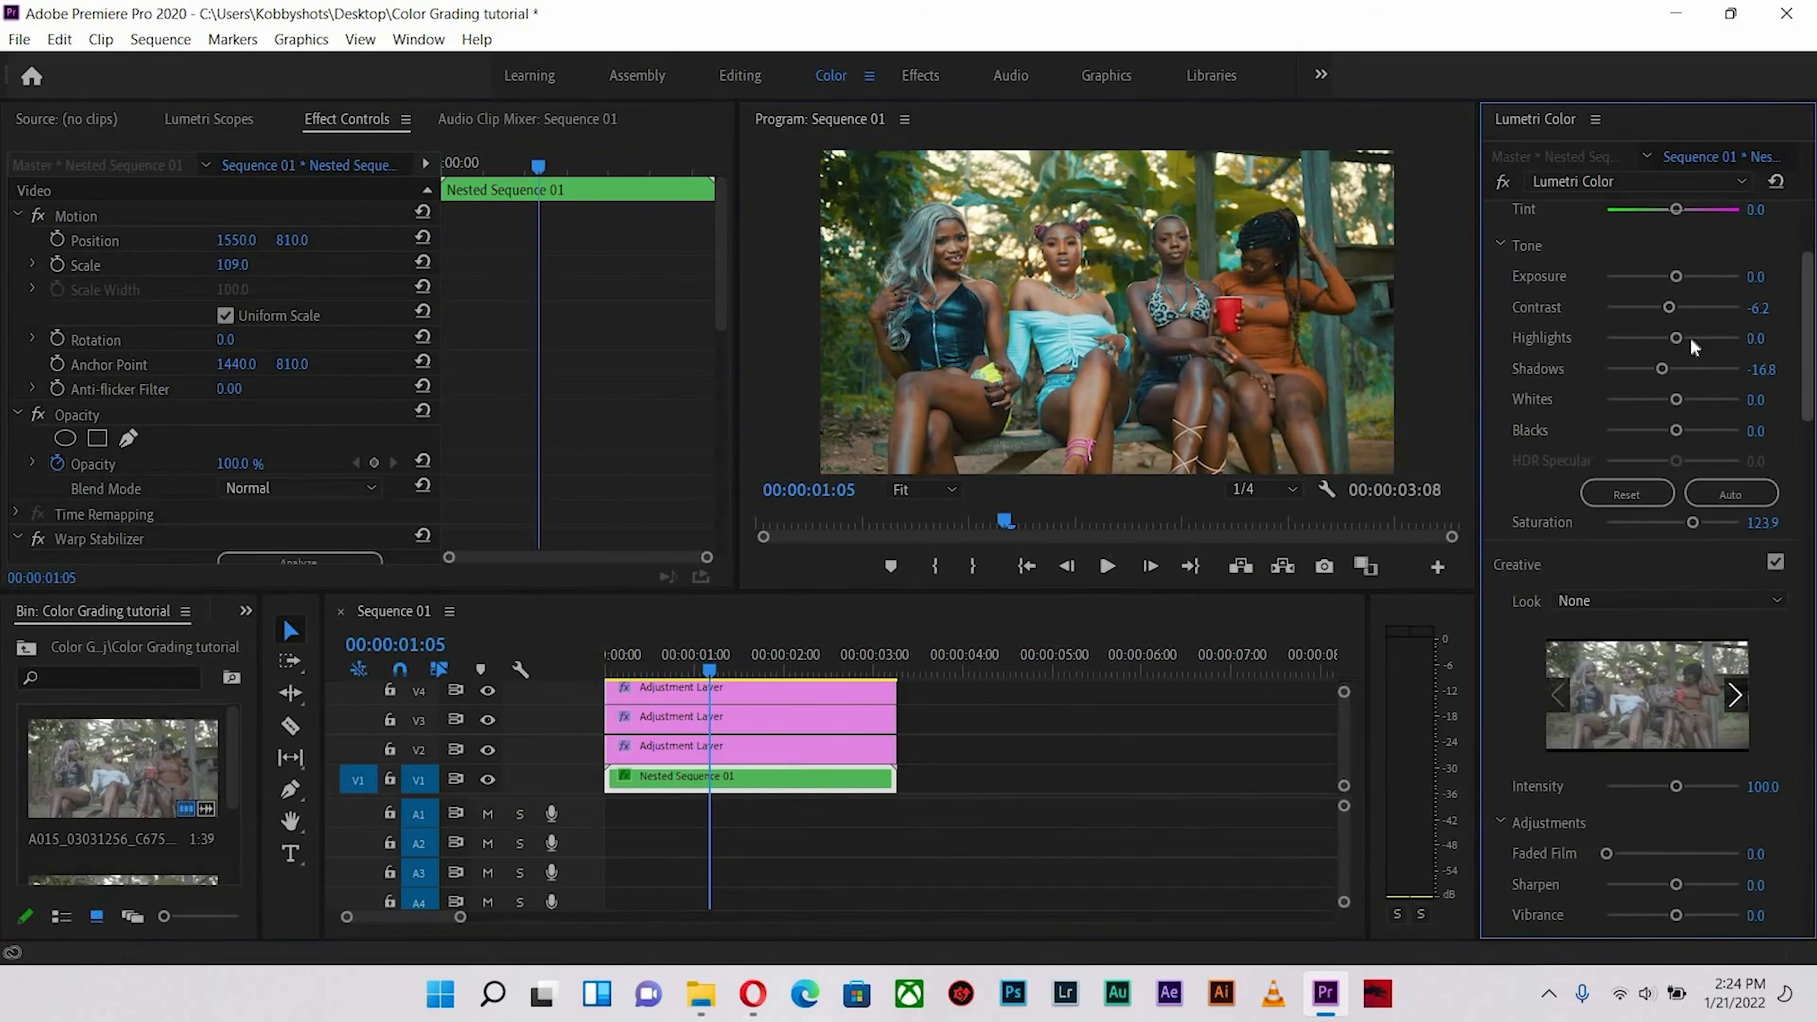
- Set Nested Sequence 01's Tint to 2.7 and check the frame in the maximized Program monitor
{"action": "scroll", "coordinate": [1691, 346], "scroll_direction": "up", "scroll_amount": 3}
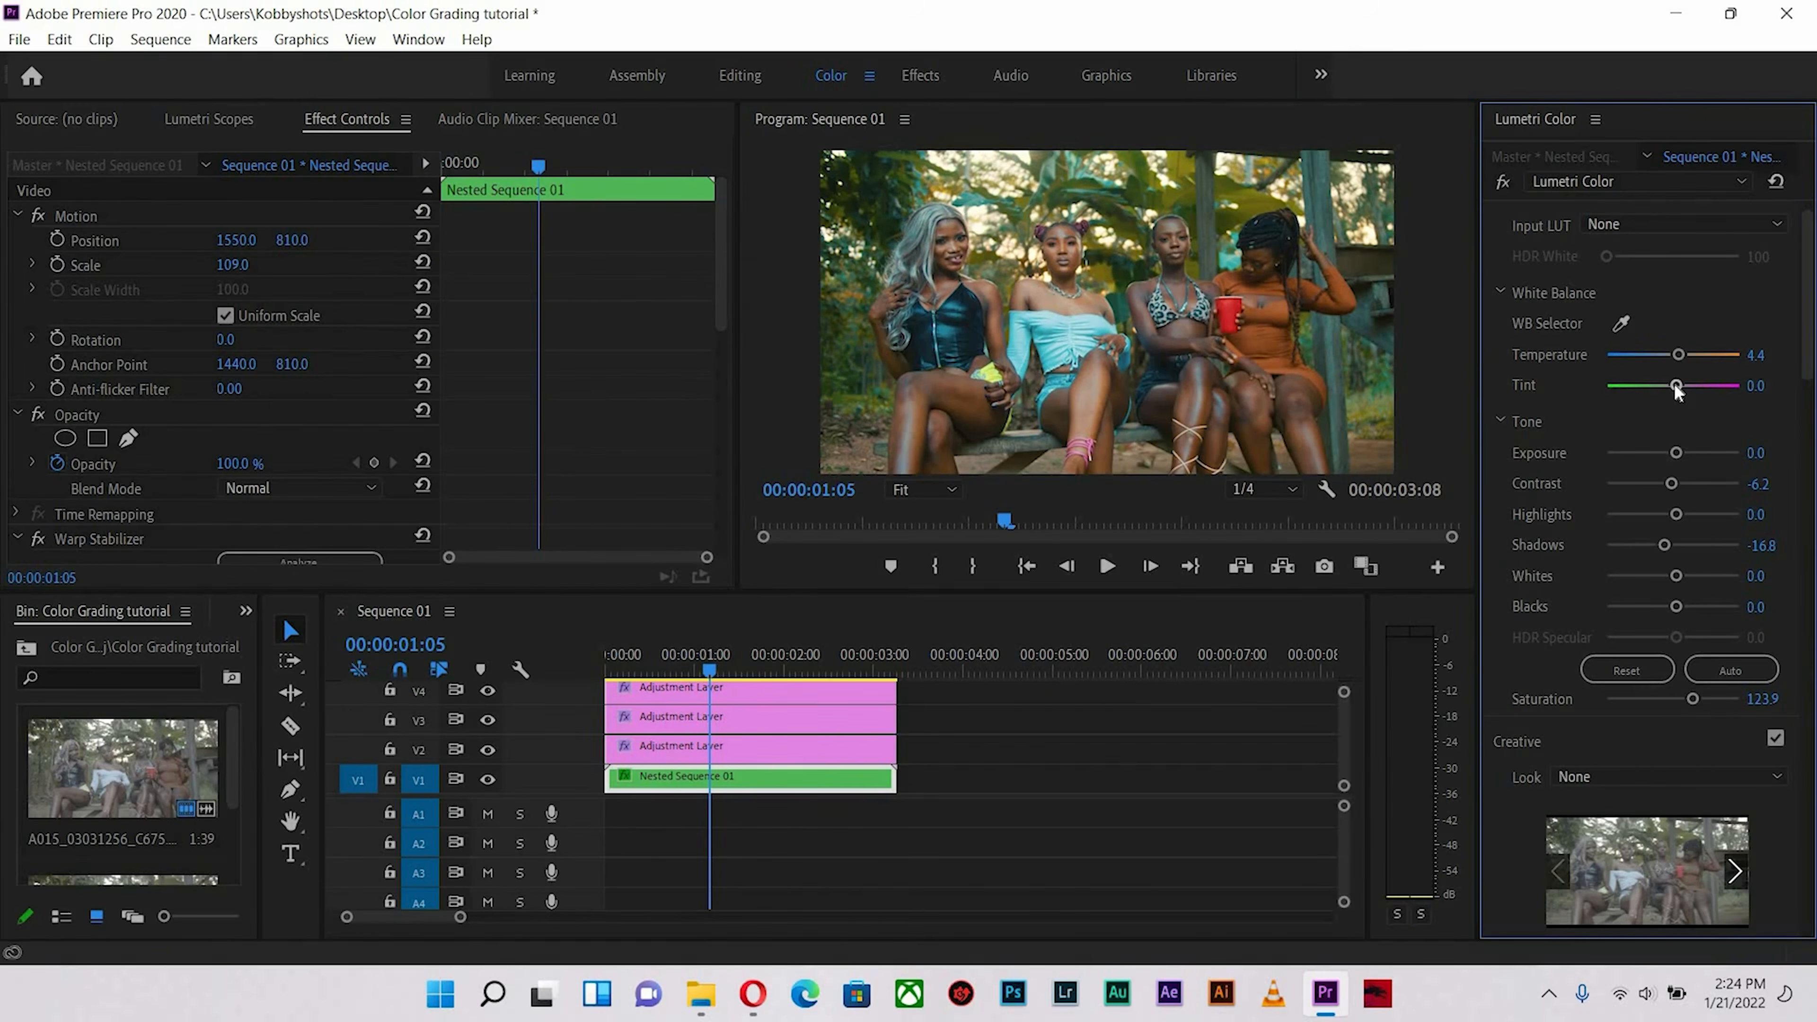
{"action": "left_click_drag", "start_coordinate": [1674, 385], "coordinate": [1677, 385]}
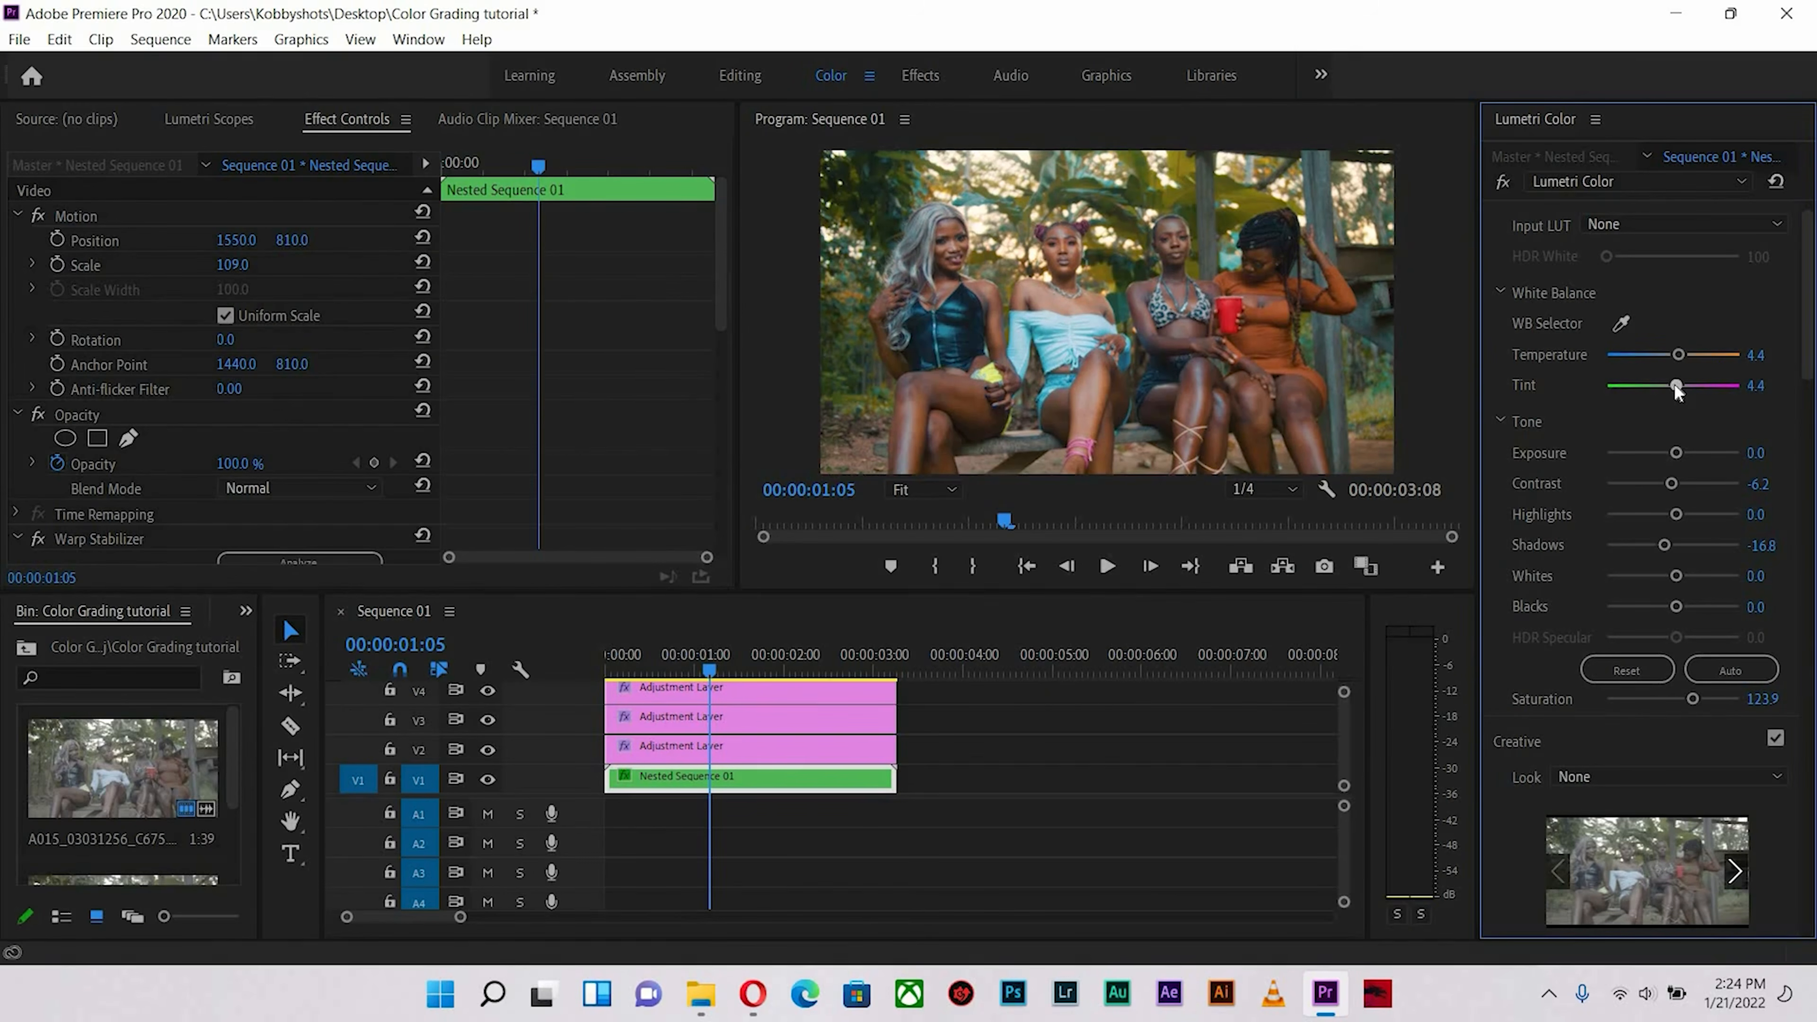
{"action": "left_click_drag", "start_coordinate": [1672, 384], "coordinate": [1674, 386]}
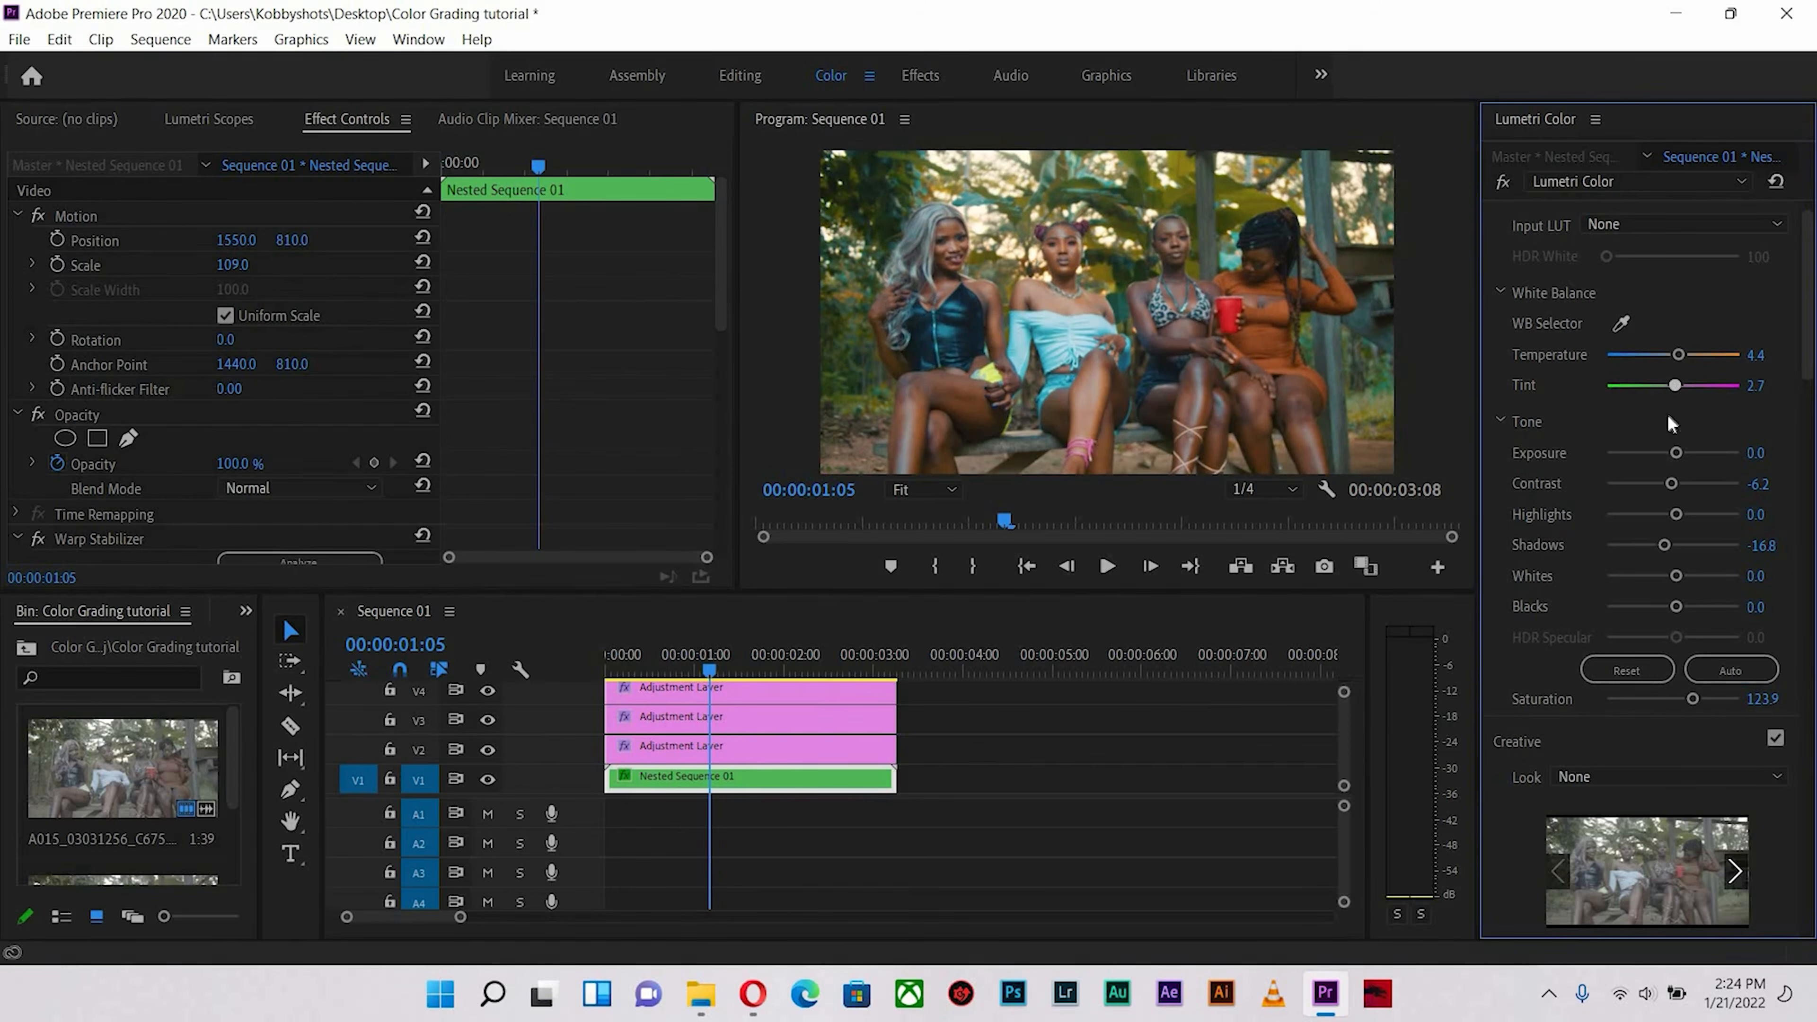
{"action": "left_click", "coordinate": [1326, 333]}
{"action": "key", "text": "grave"}
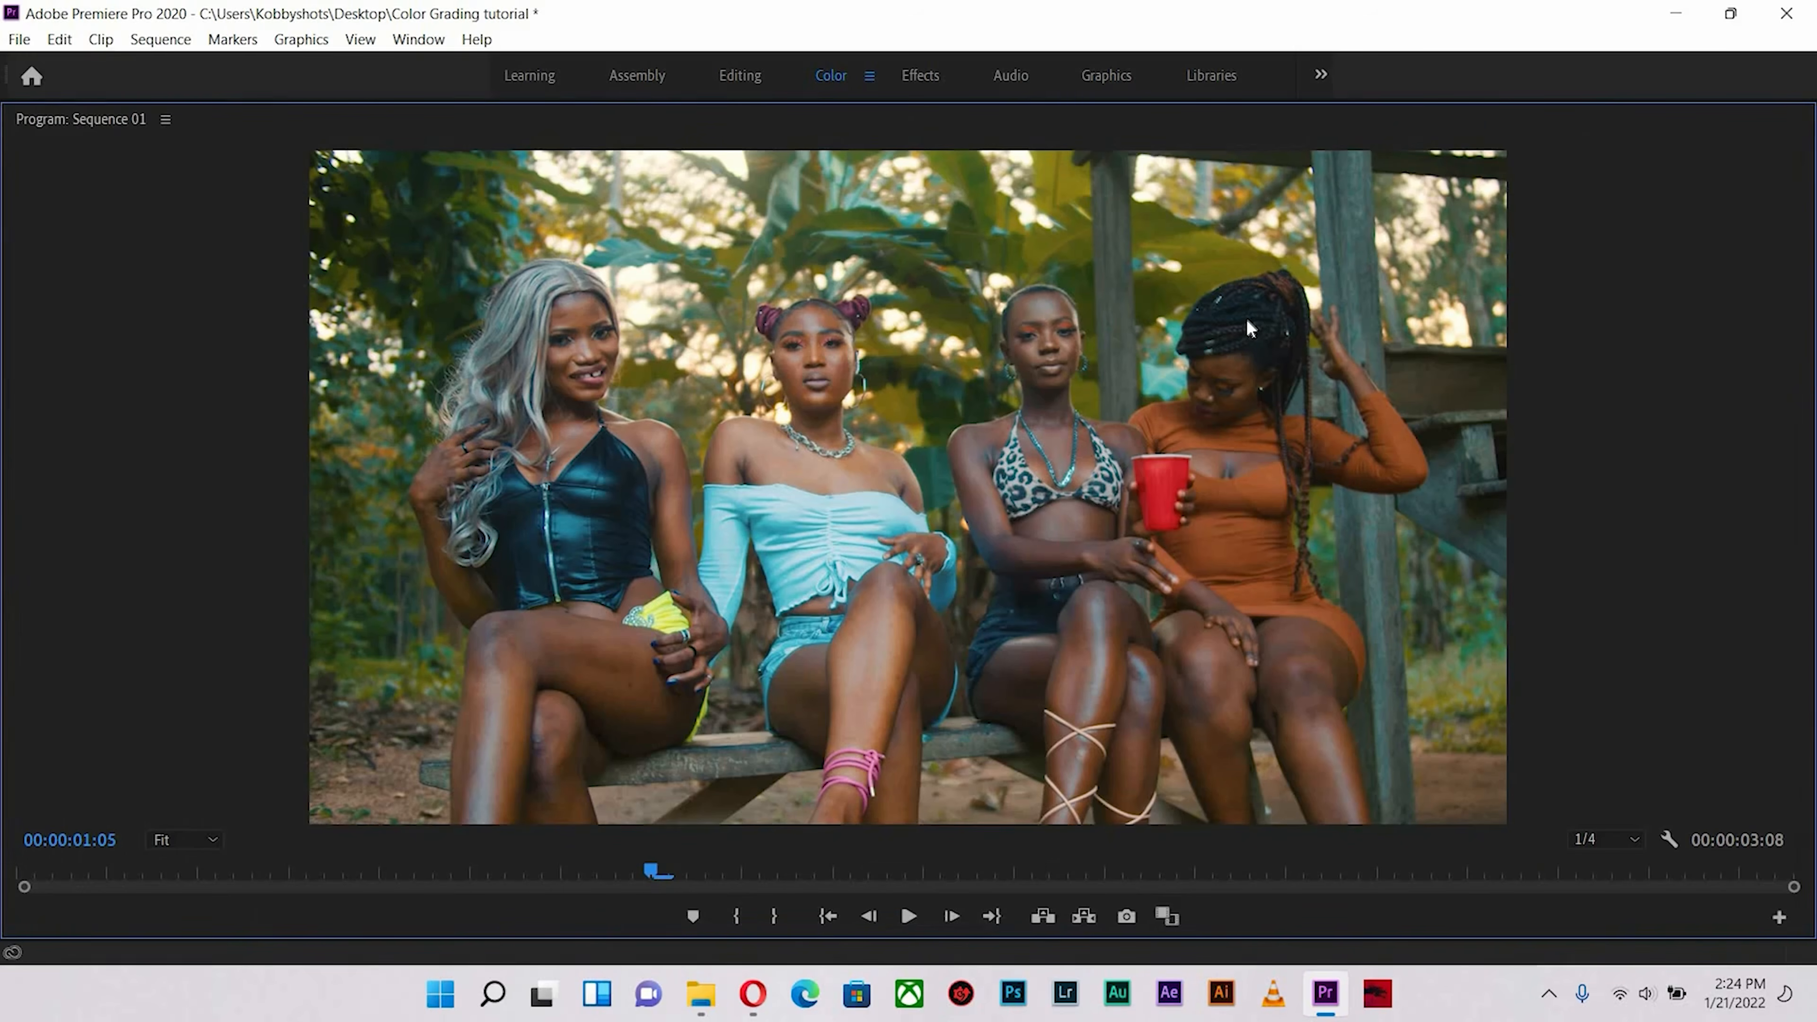
{"action": "key", "text": "grave"}
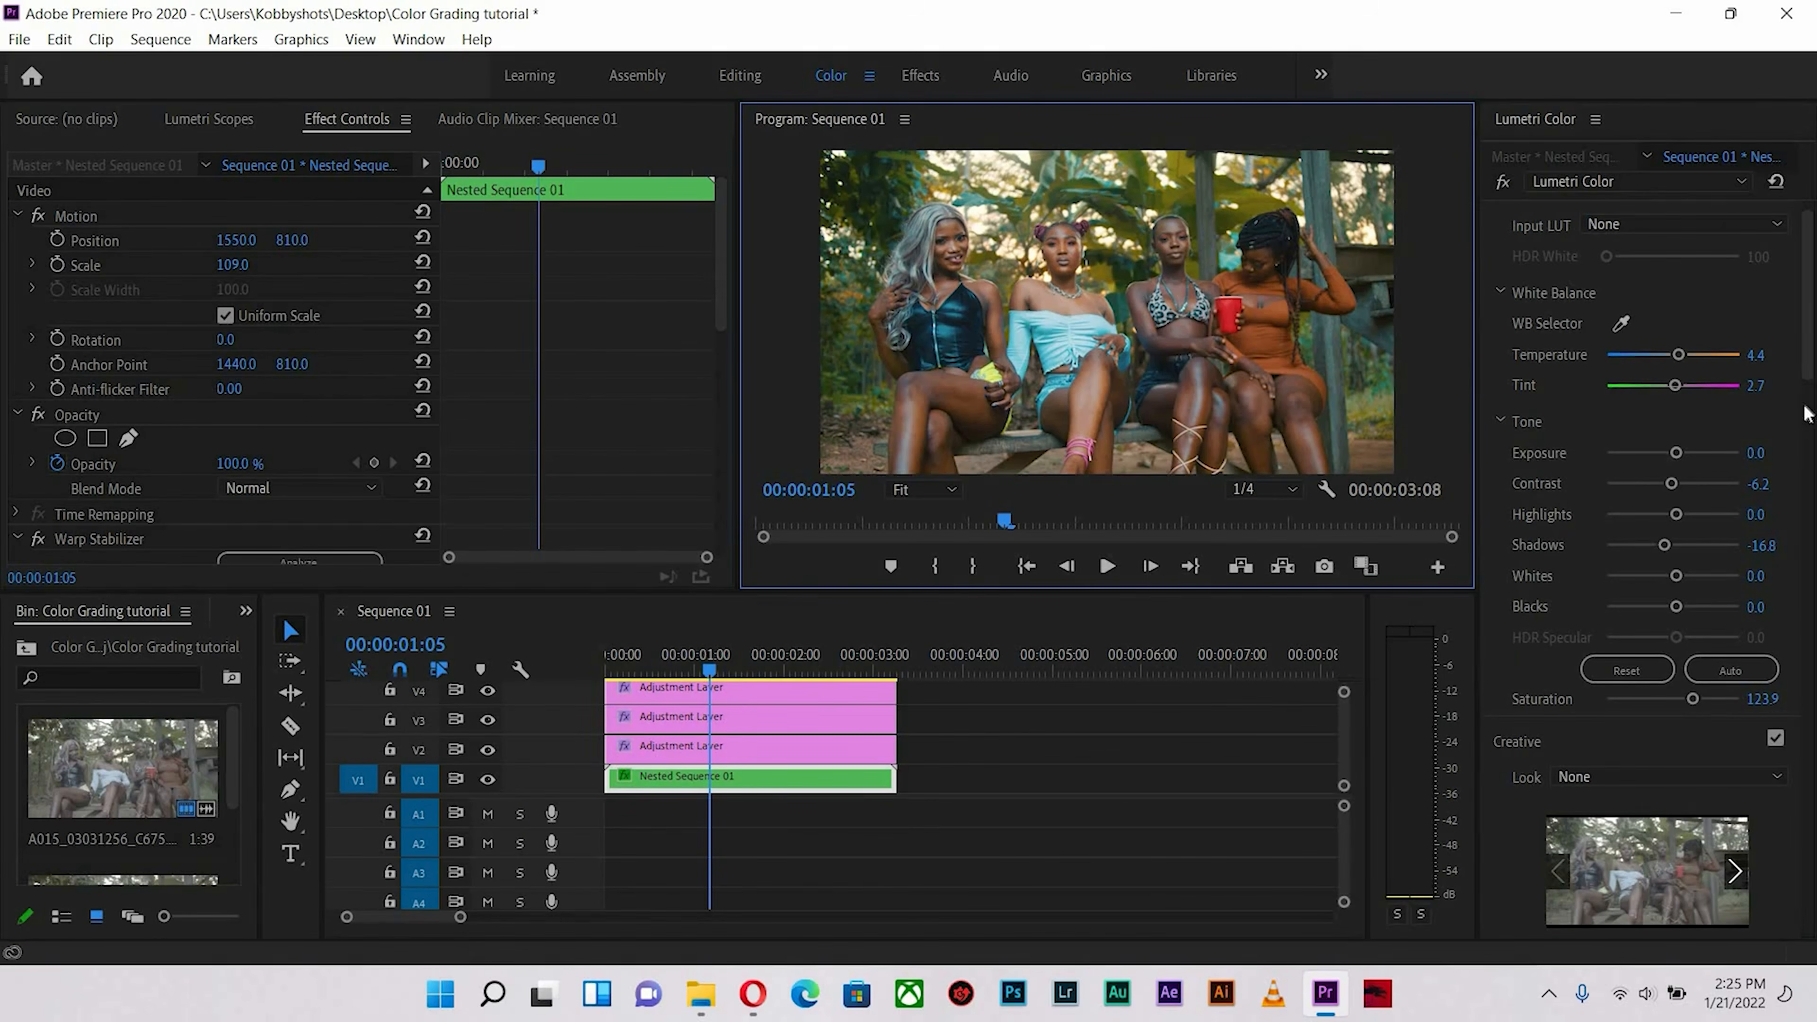
- Add a yellow-green point on Nested Sequence 01's Hue vs Hue curve, lower it slightly, and check the foliage in the maximized Program monitor
{"action": "scroll", "coordinate": [1807, 581], "scroll_direction": "down", "scroll_amount": 4}
{"action": "scroll", "coordinate": [1807, 581], "scroll_direction": "down", "scroll_amount": 10}
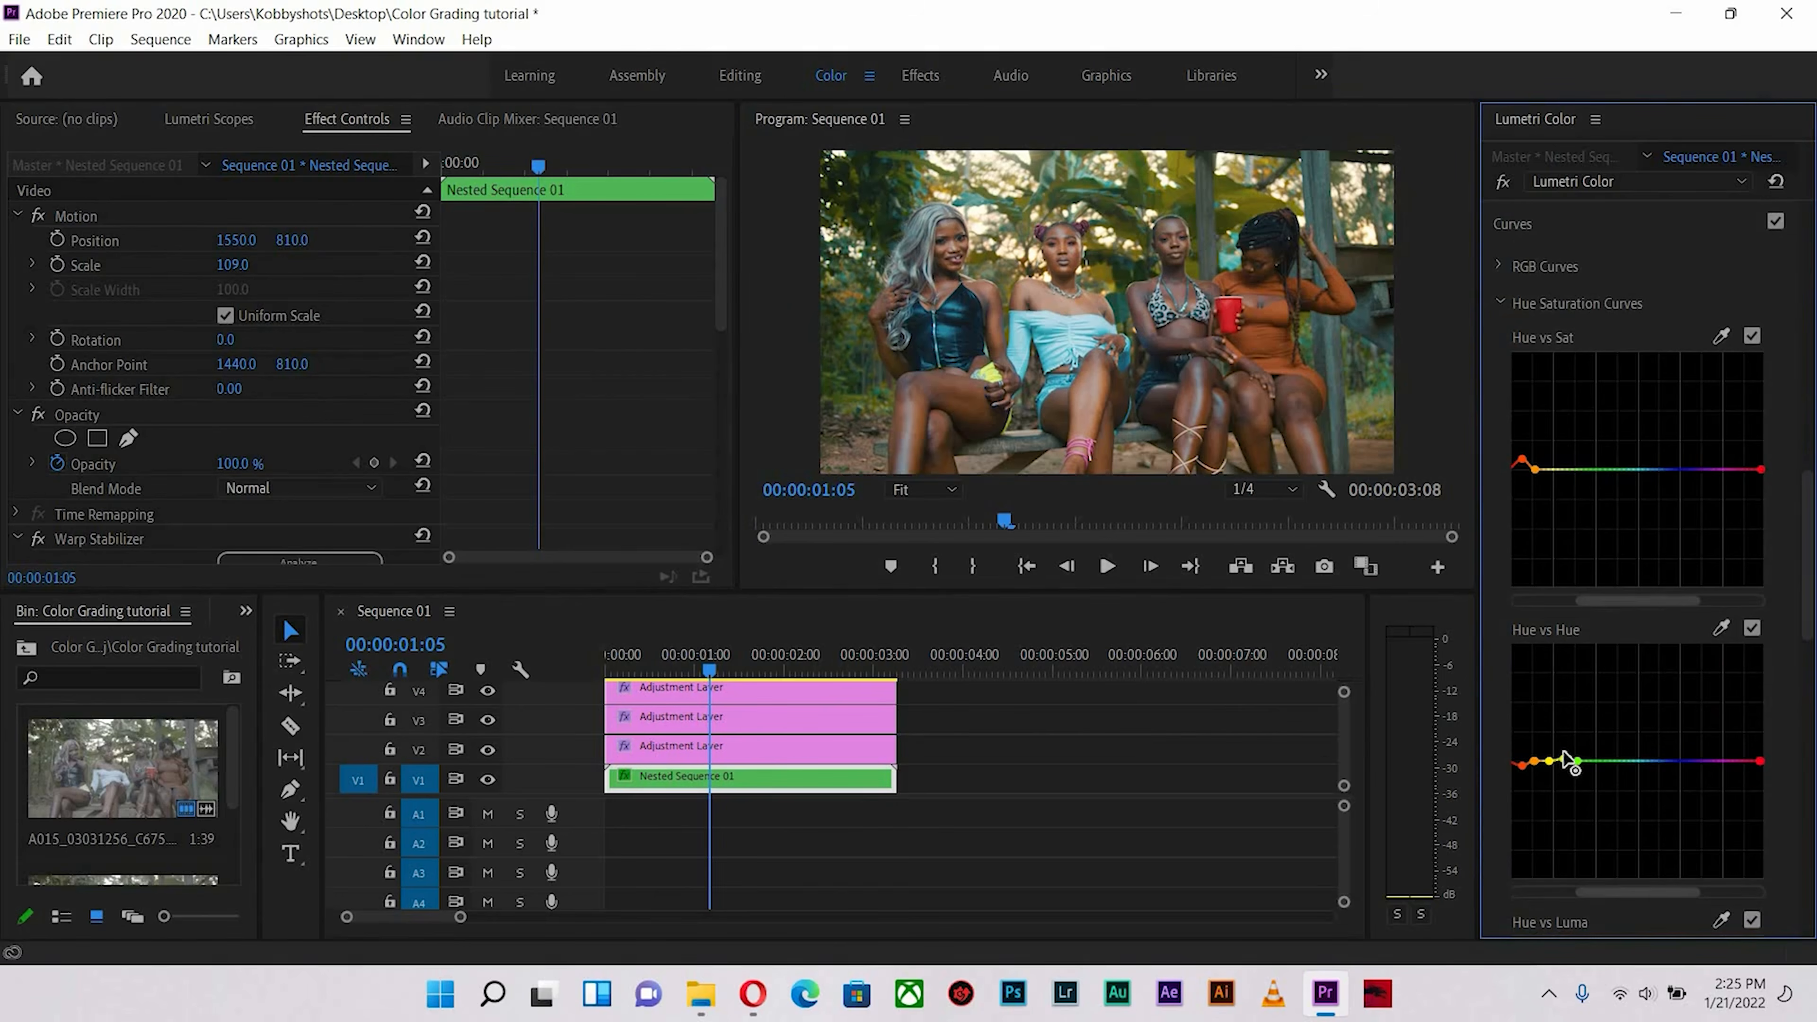
{"action": "left_click_drag", "start_coordinate": [1567, 746], "coordinate": [1565, 763]}
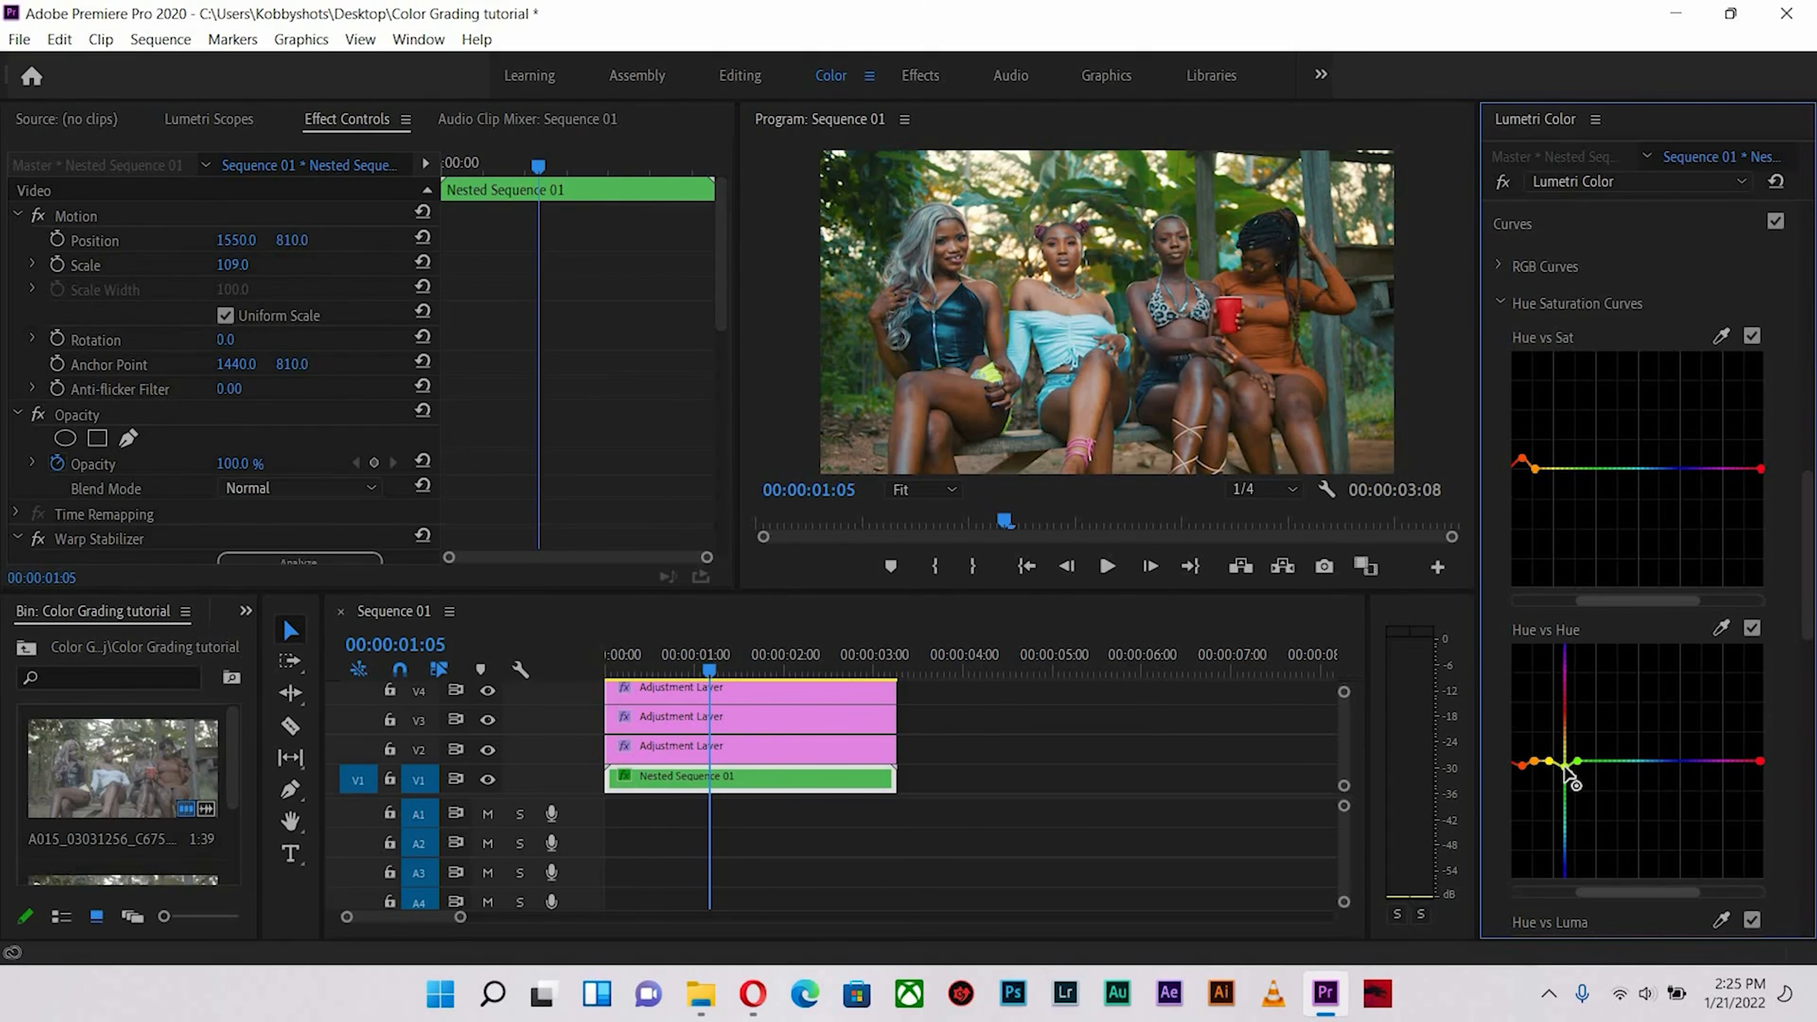
{"action": "left_click", "coordinate": [1221, 253]}
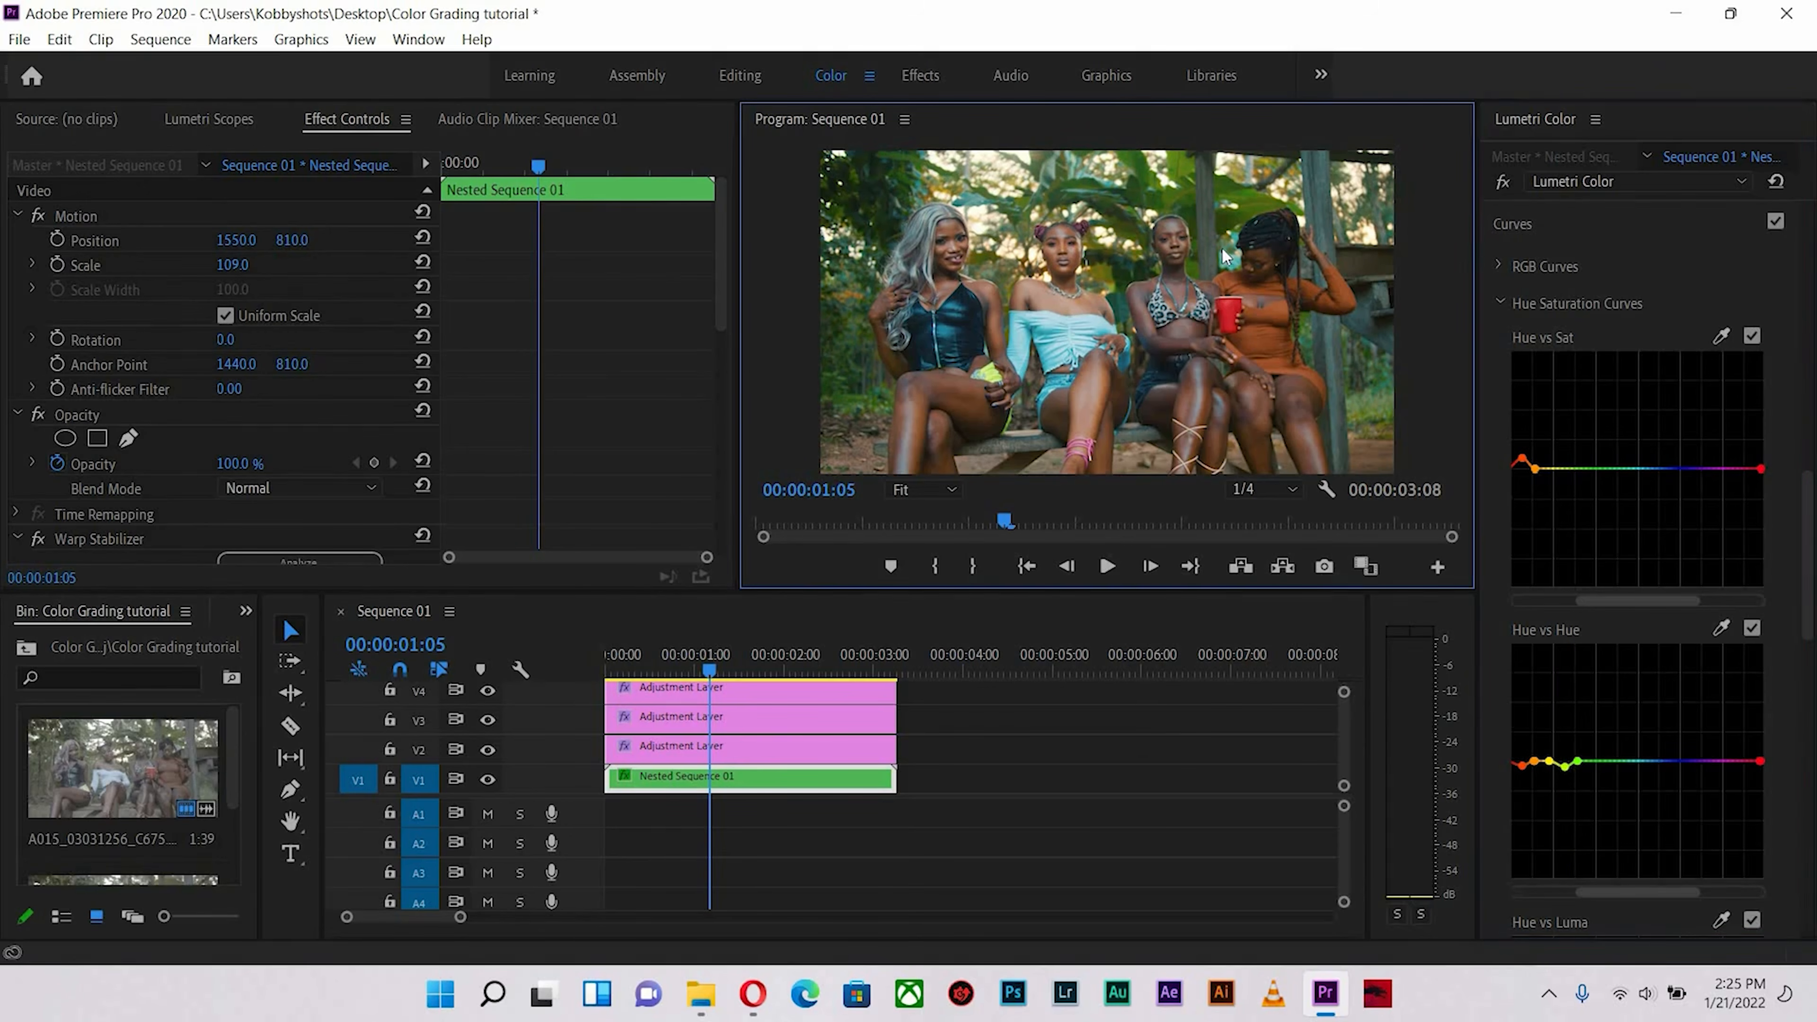
{"action": "key", "text": "grave"}
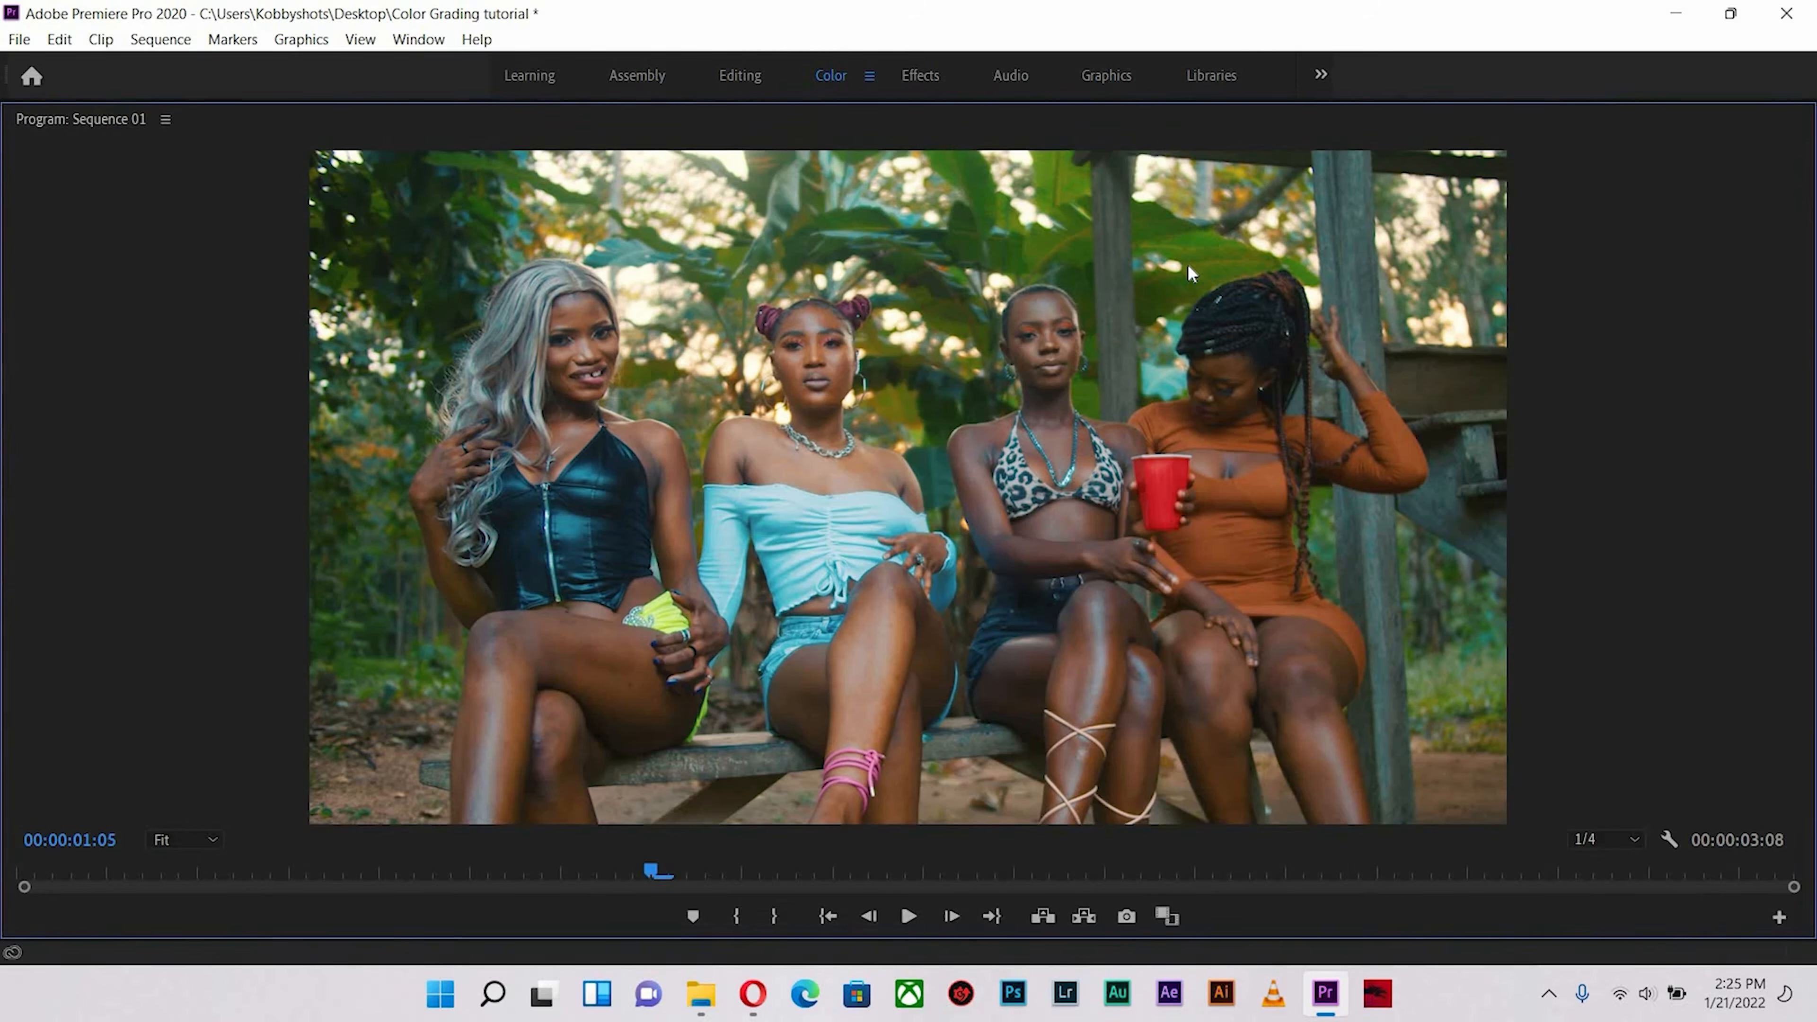
{"action": "key", "text": "grave"}
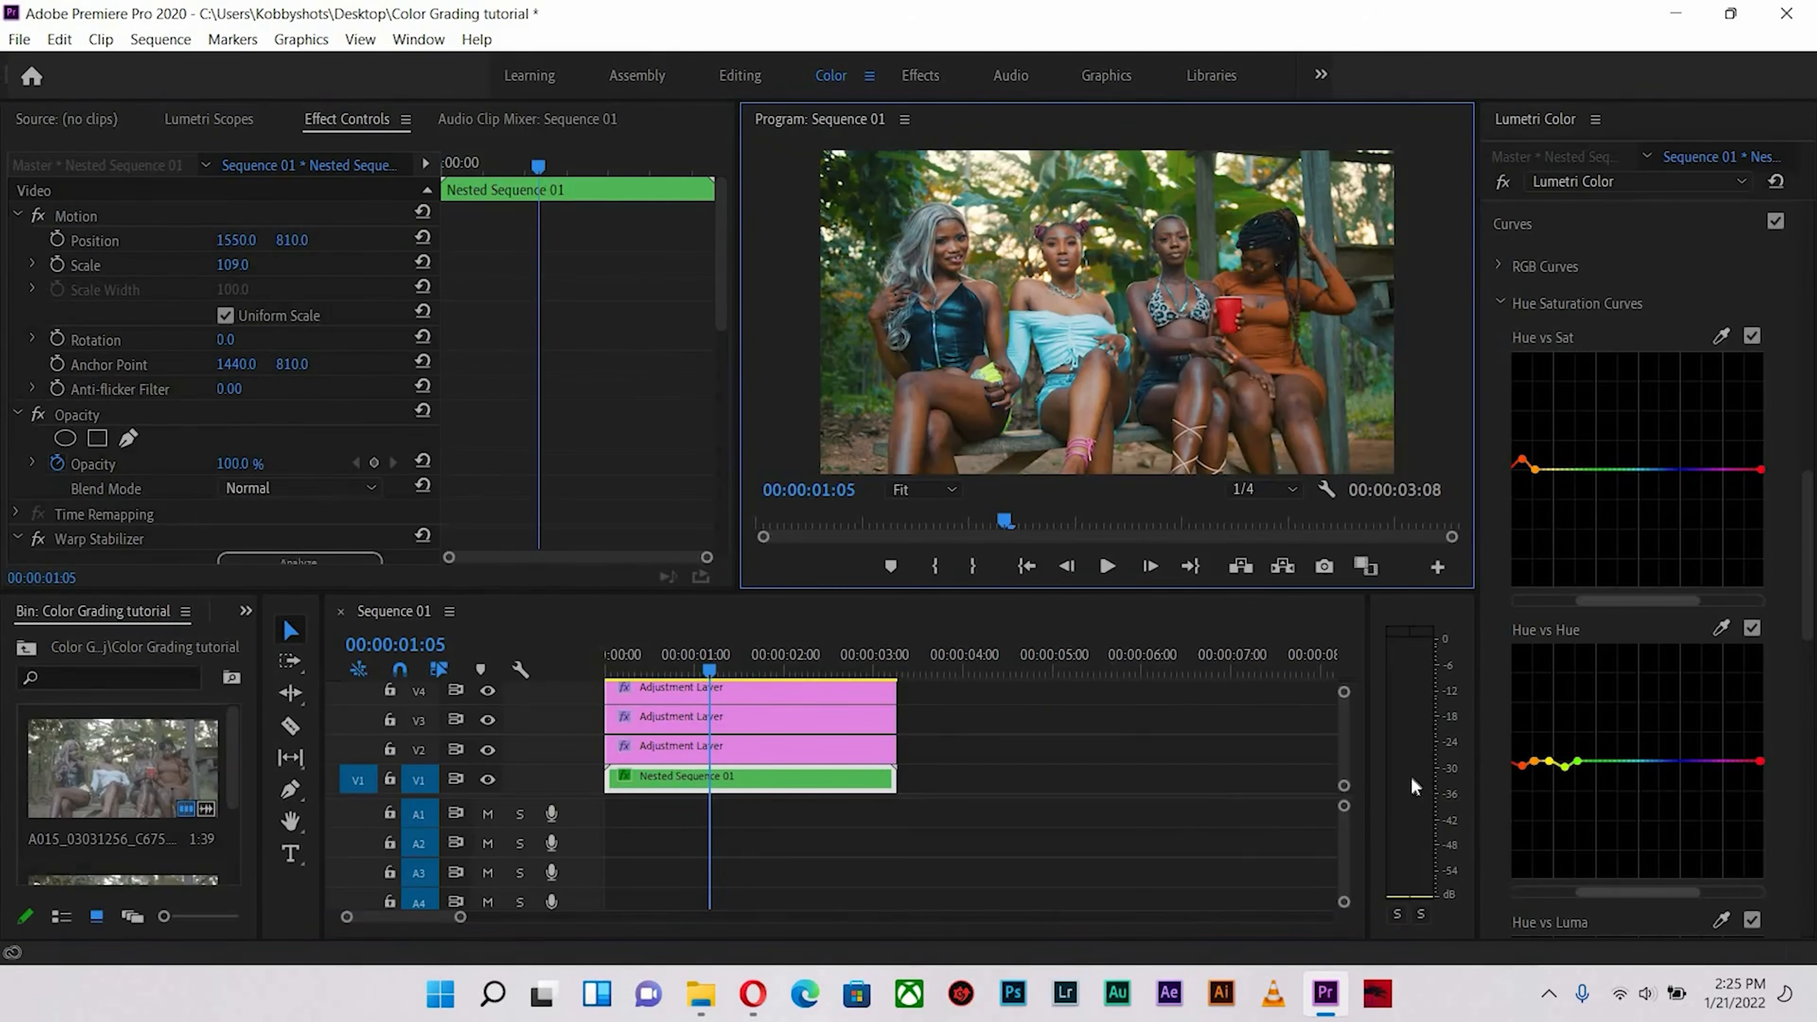
- Look over the Hue vs Luma curve and inspect the skin tones and foliage in the maximized Program monitor
{"action": "left_click", "coordinate": [1811, 703]}
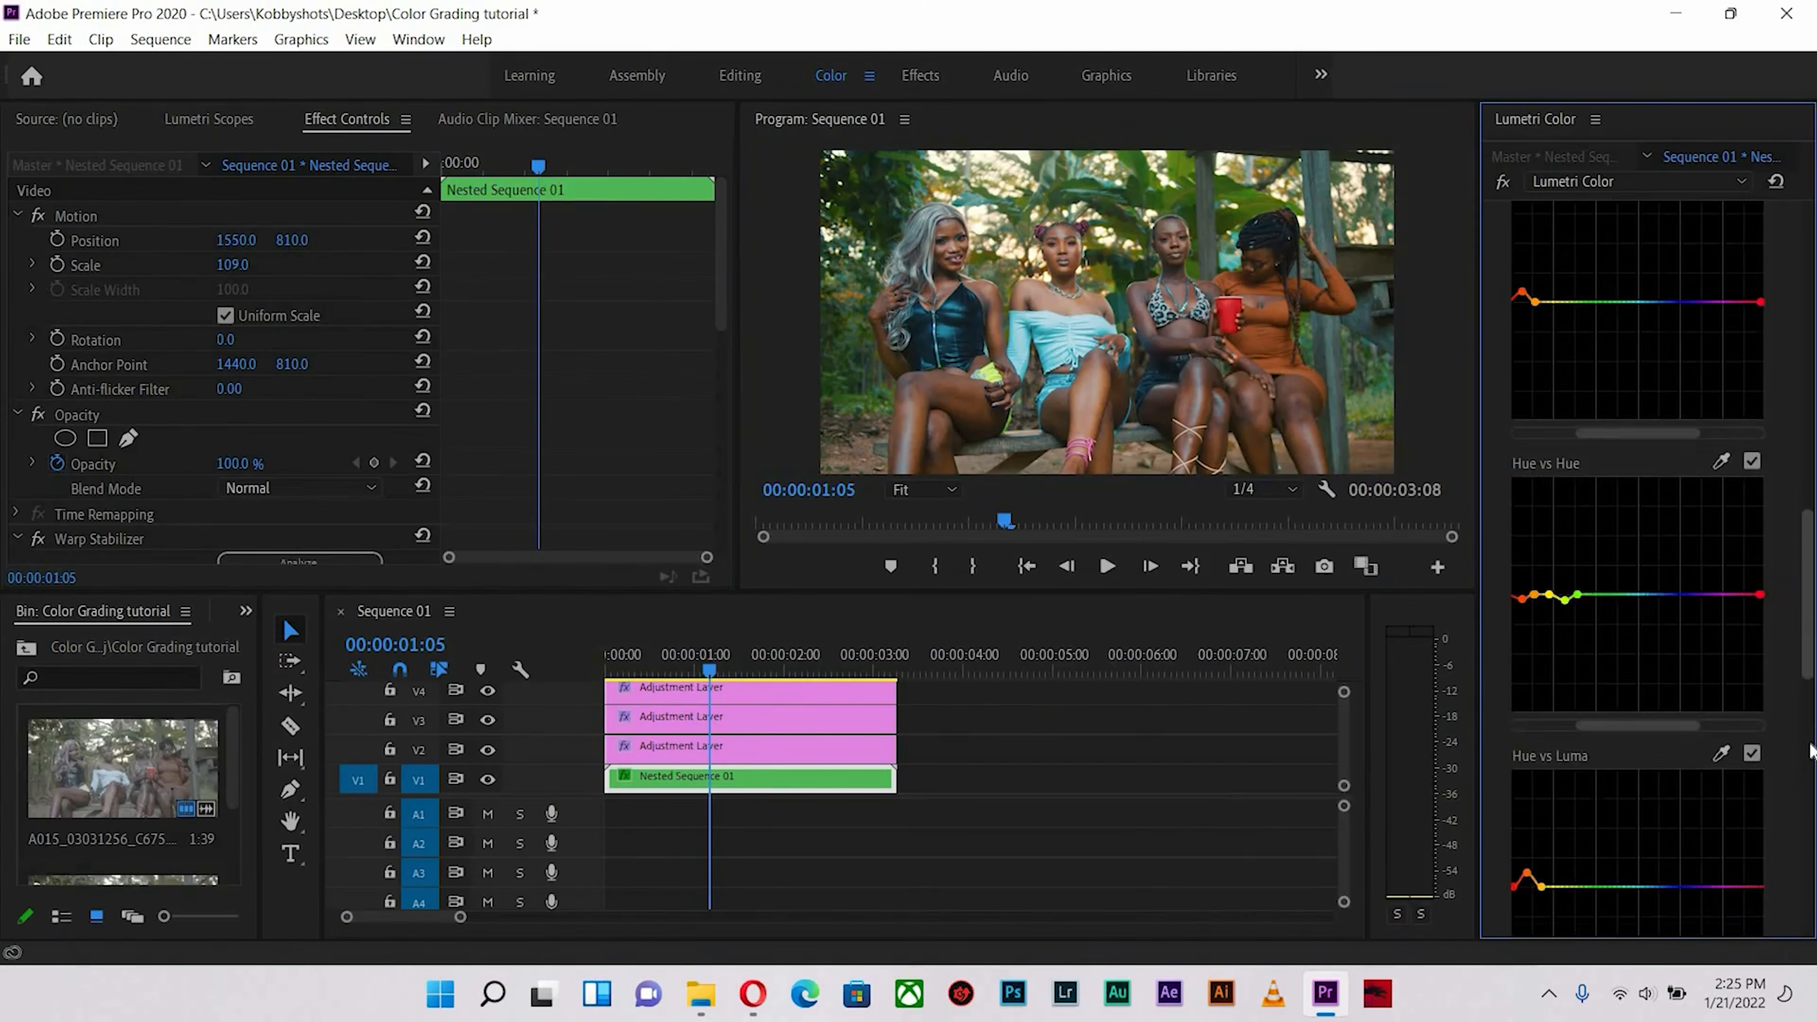
{"action": "scroll", "coordinate": [1638, 501], "scroll_direction": "up", "scroll_amount": 5}
{"action": "left_click", "coordinate": [1019, 301]}
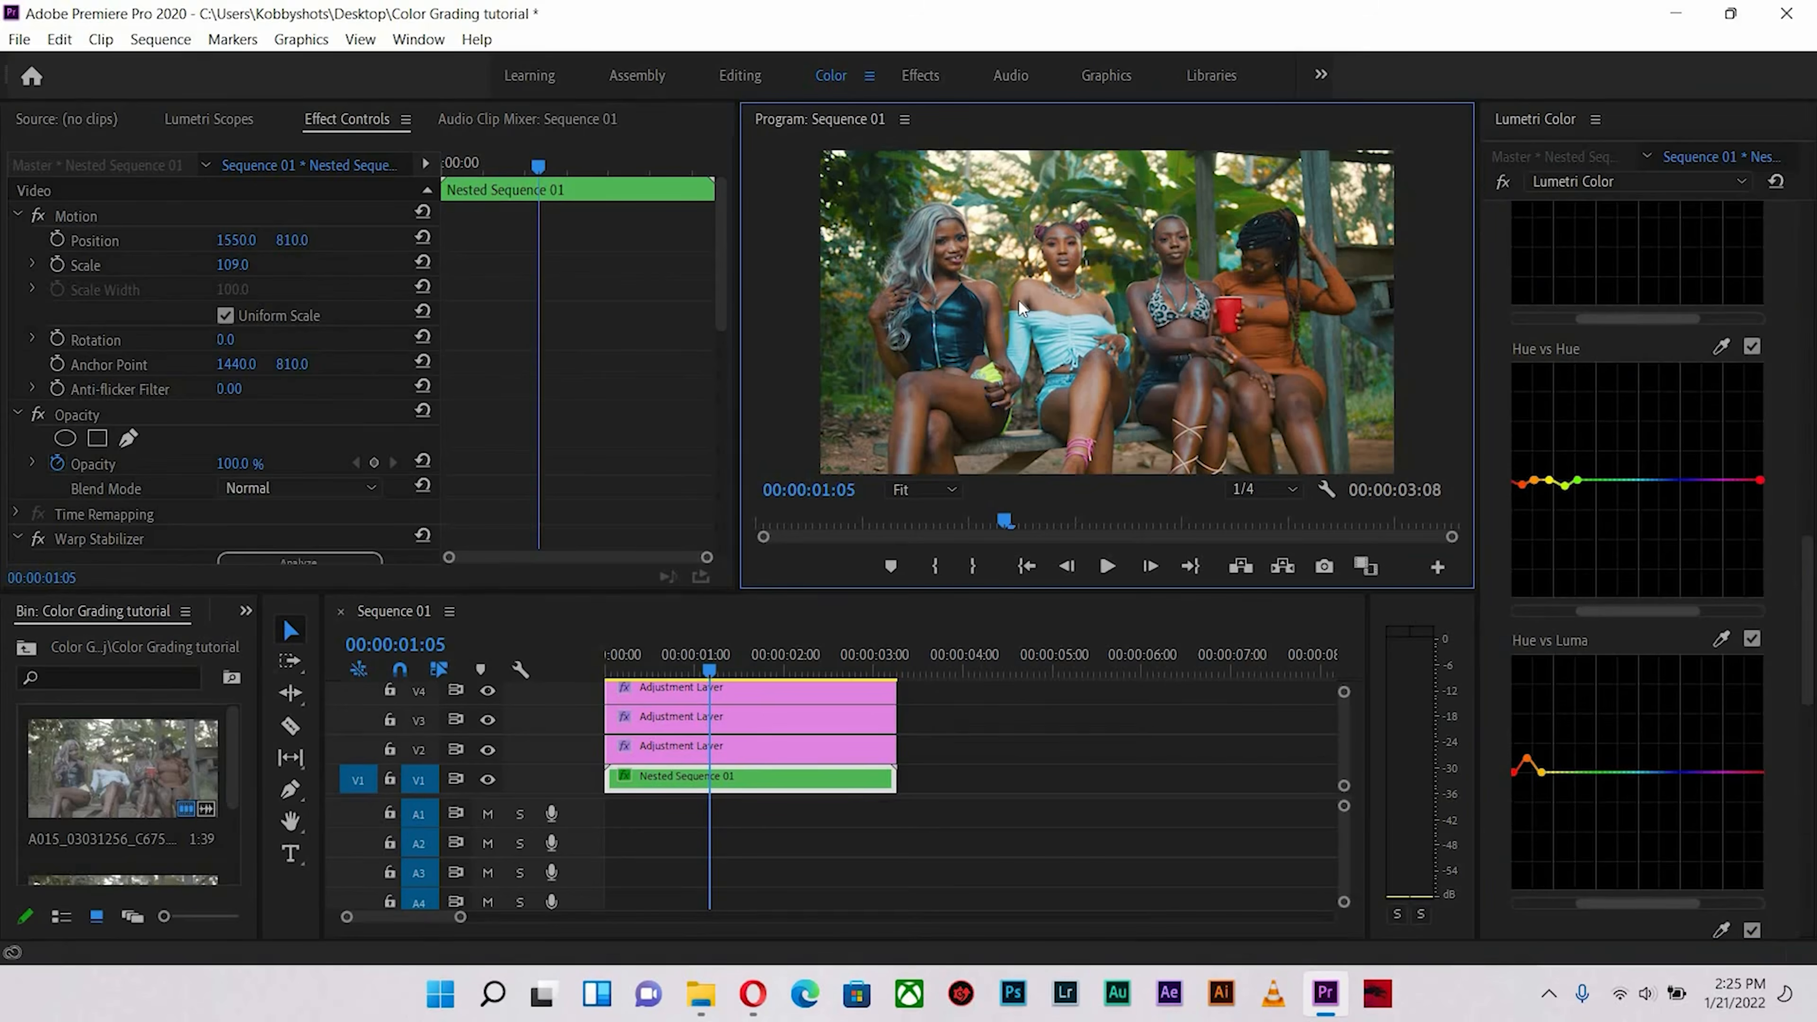
{"action": "key", "text": "grave"}
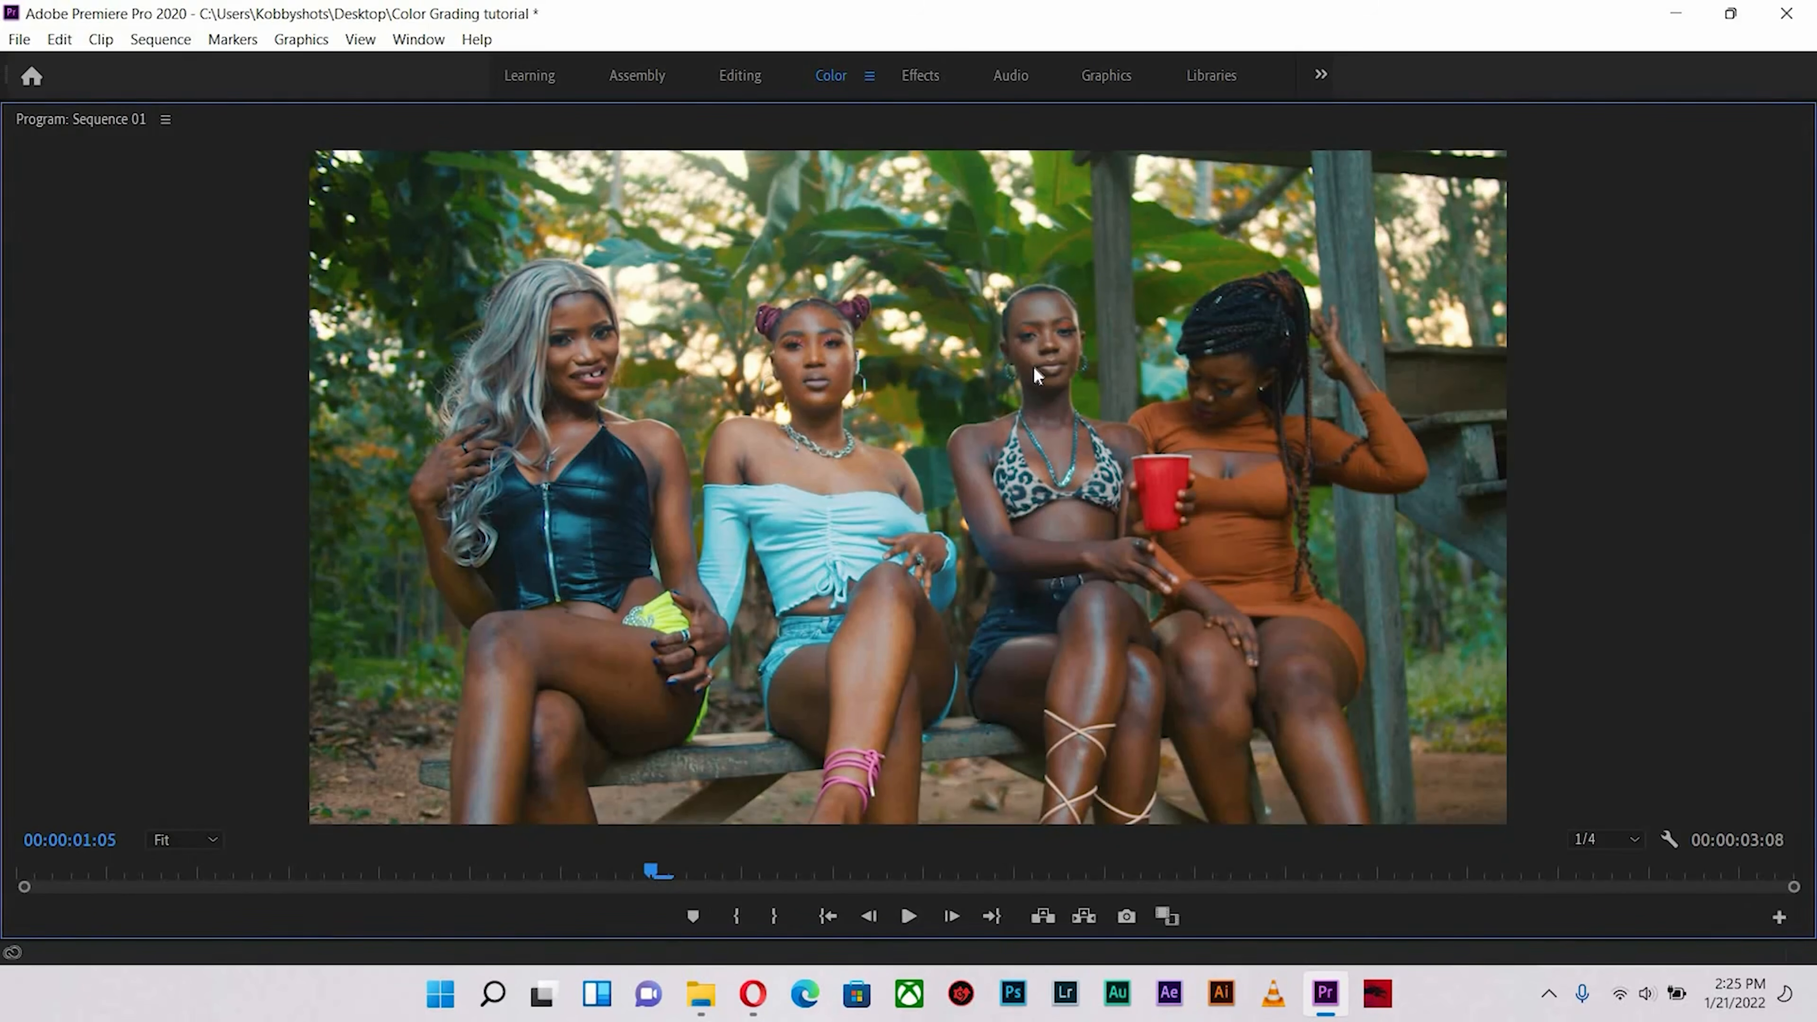
{"action": "key", "text": "grave"}
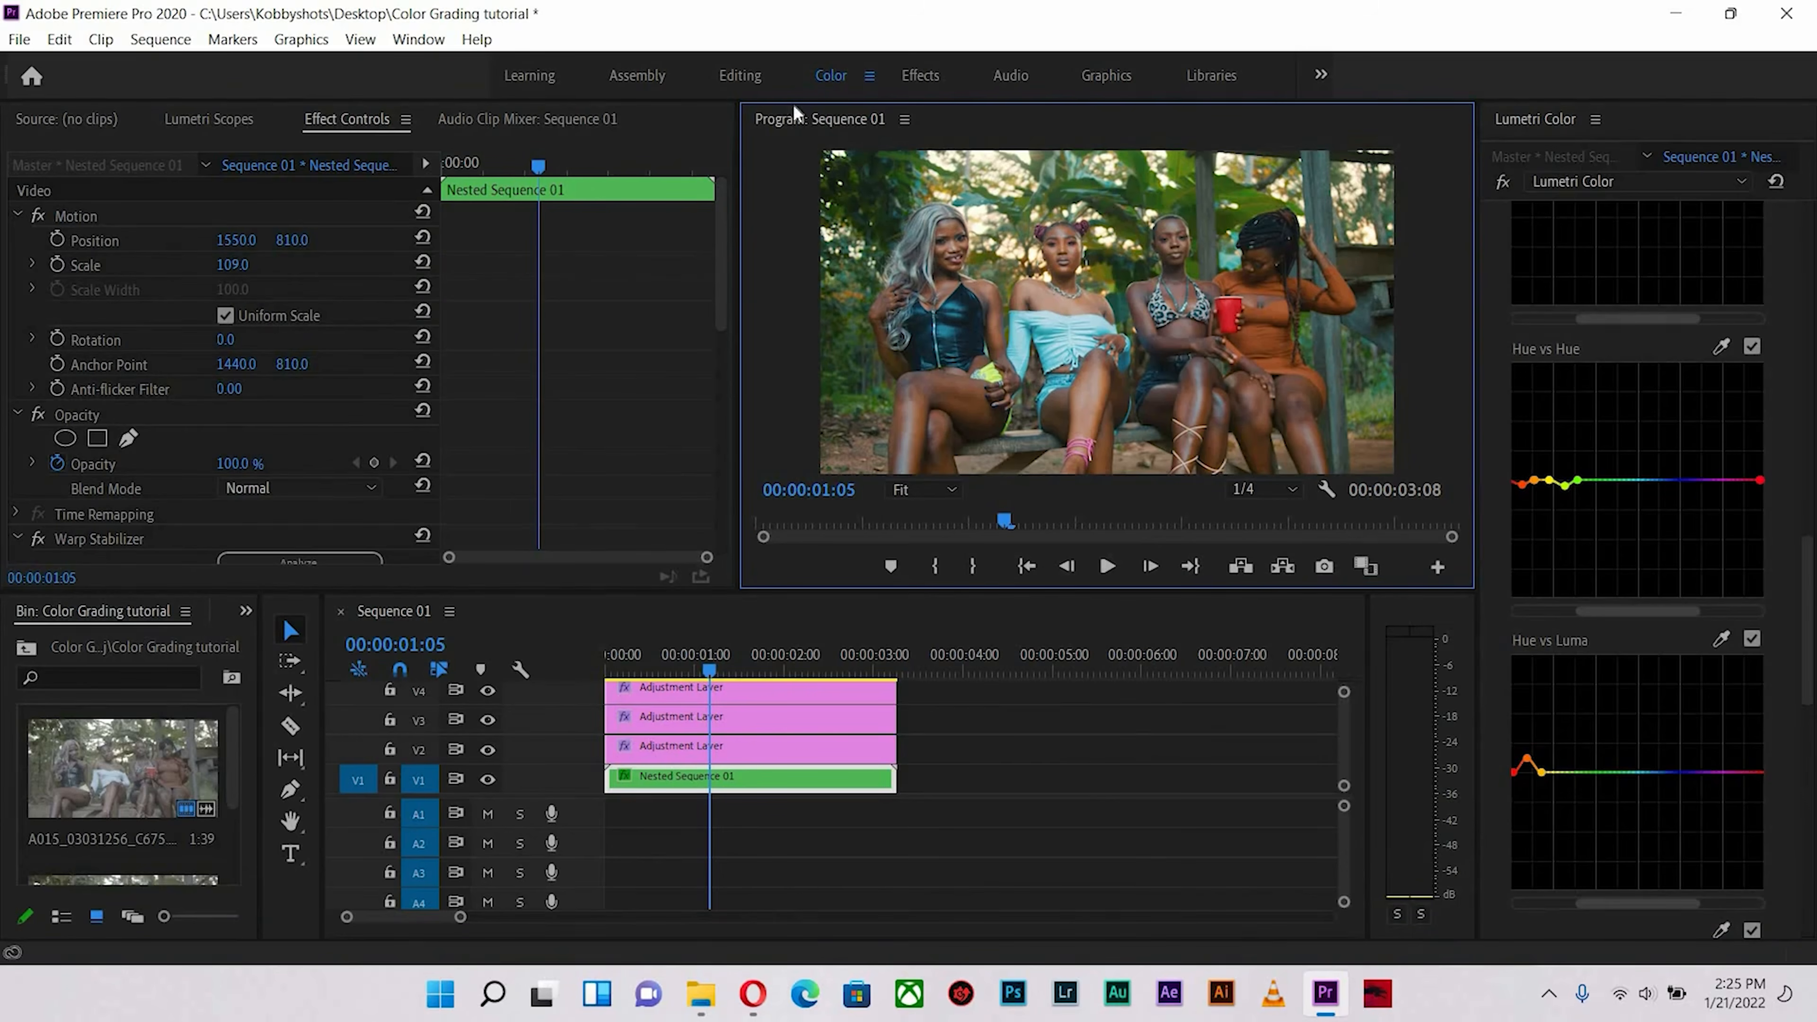
- Switch to the Editing workspace and display the effects library
{"action": "left_click", "coordinate": [762, 83]}
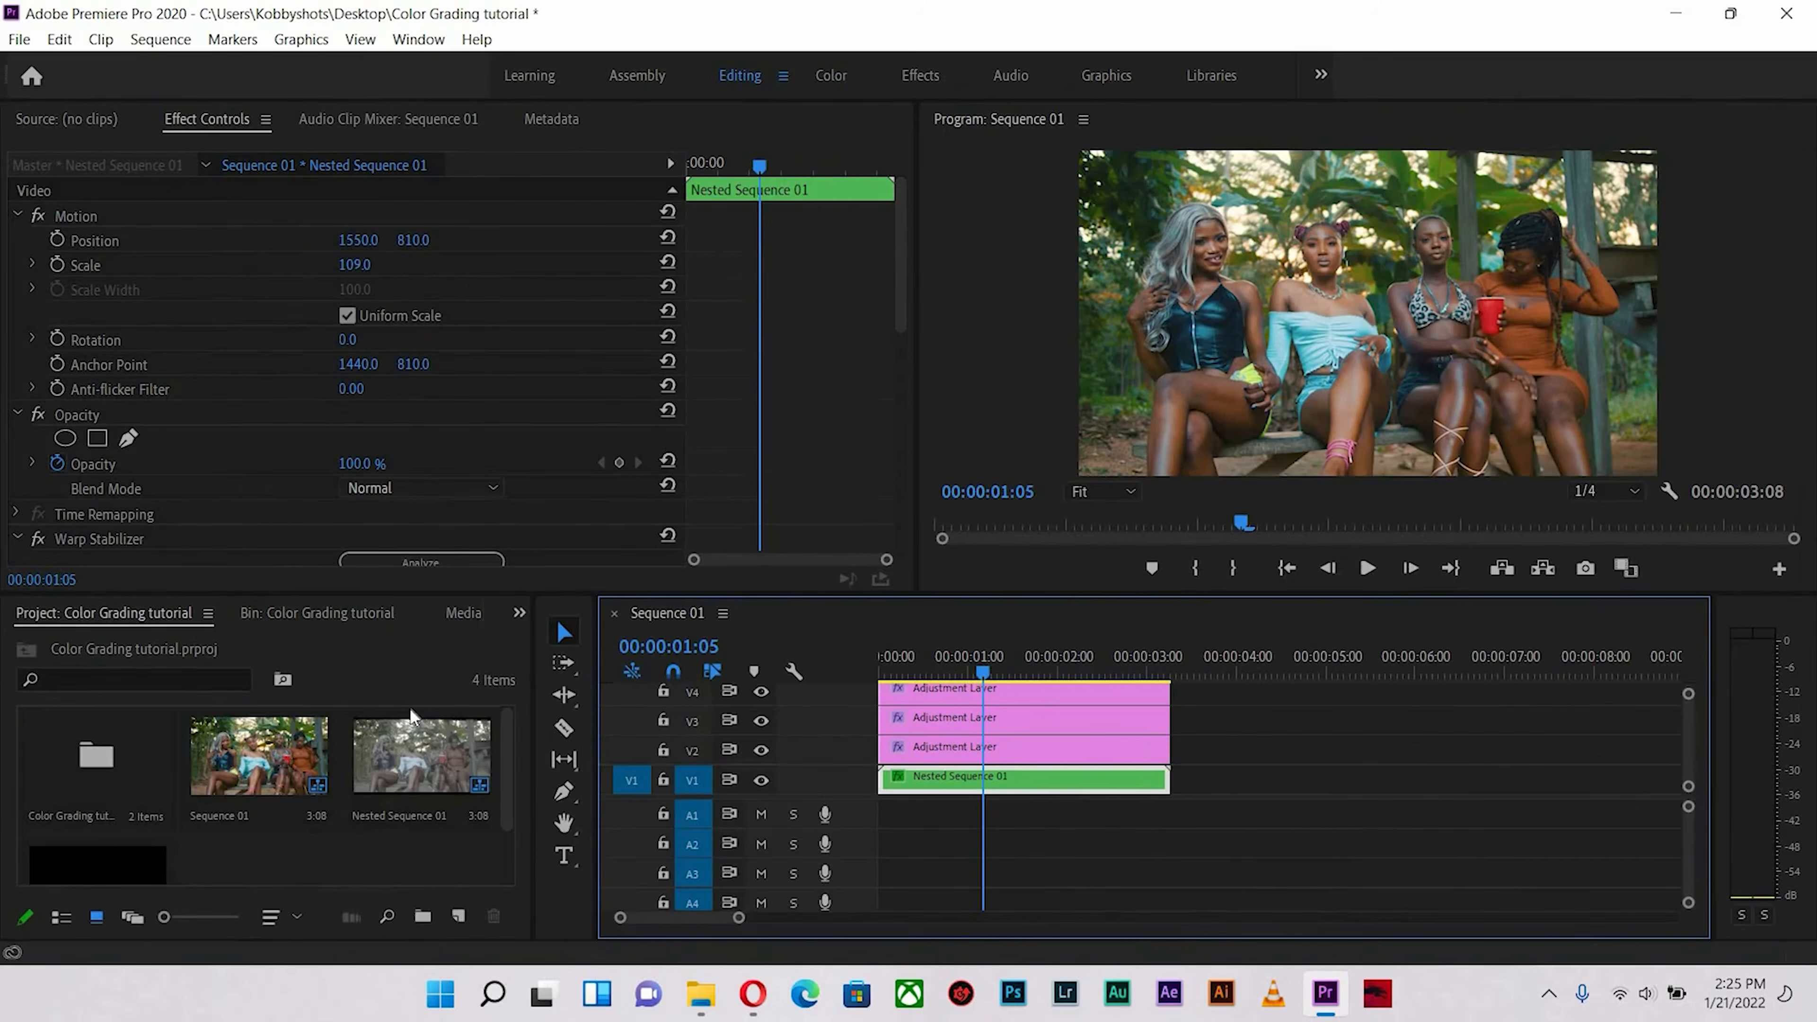
{"action": "left_click", "coordinate": [524, 683]}
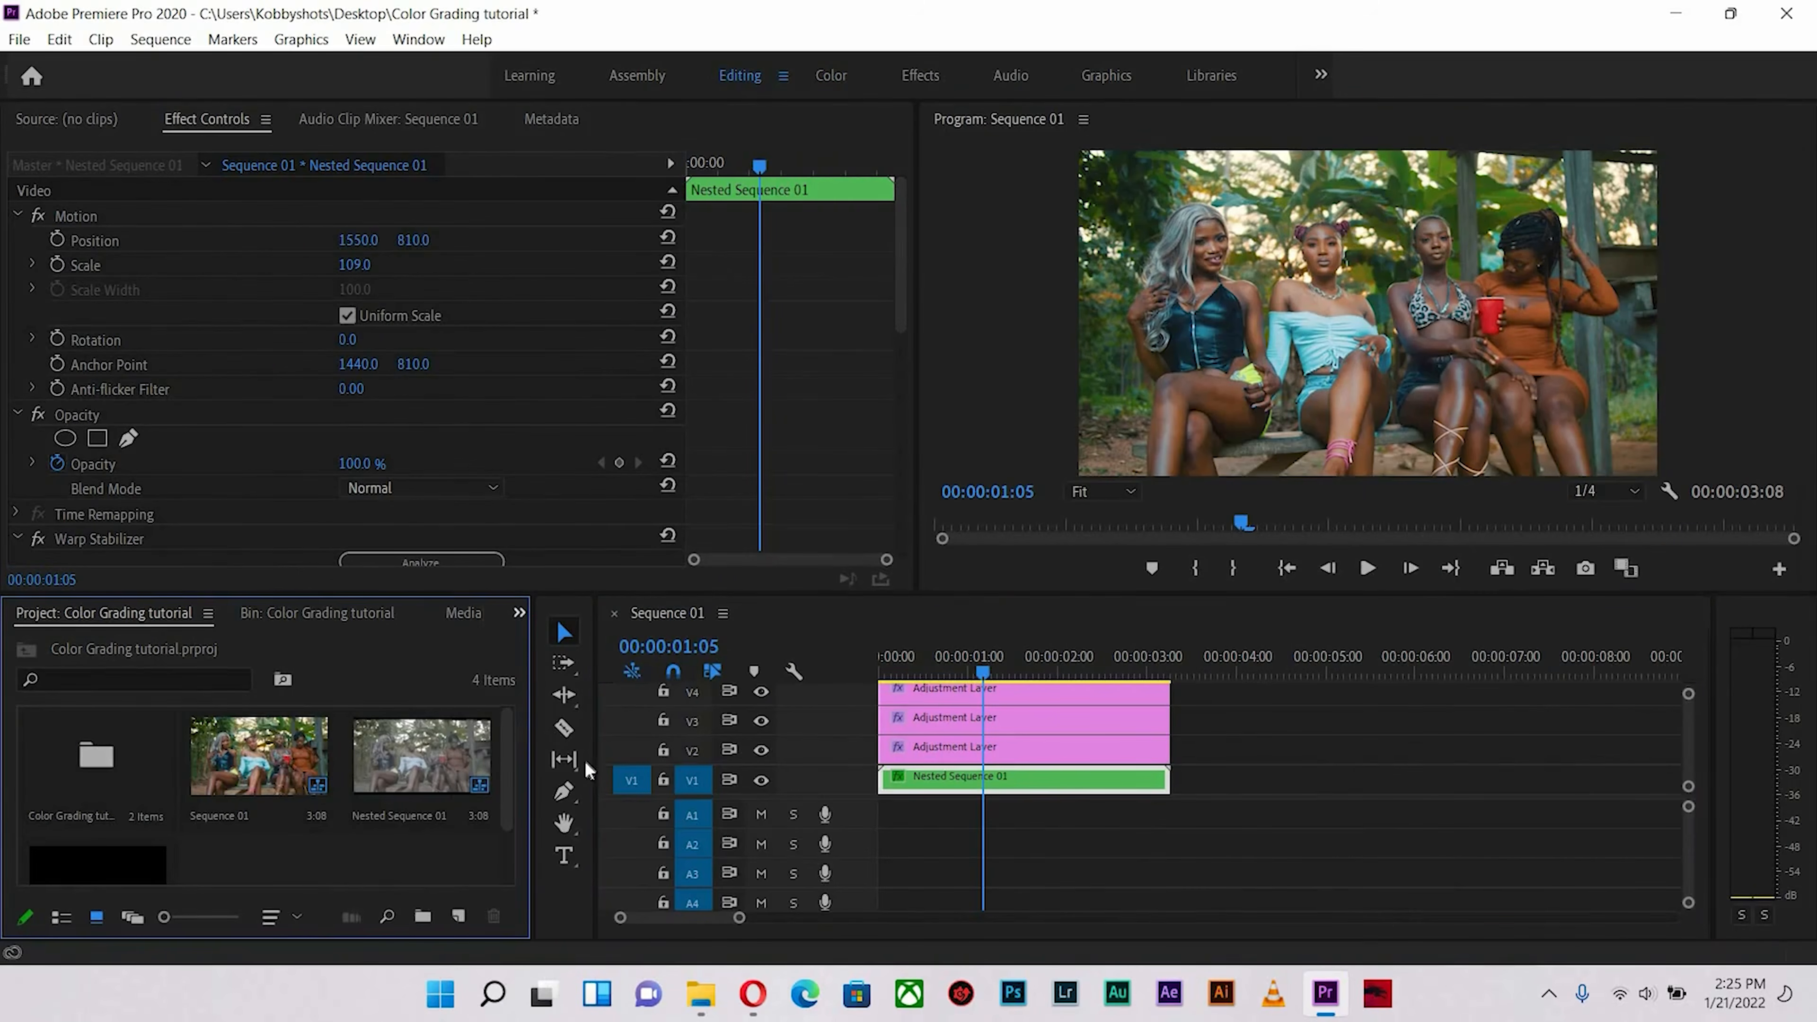
{"action": "left_click", "coordinate": [518, 613]}
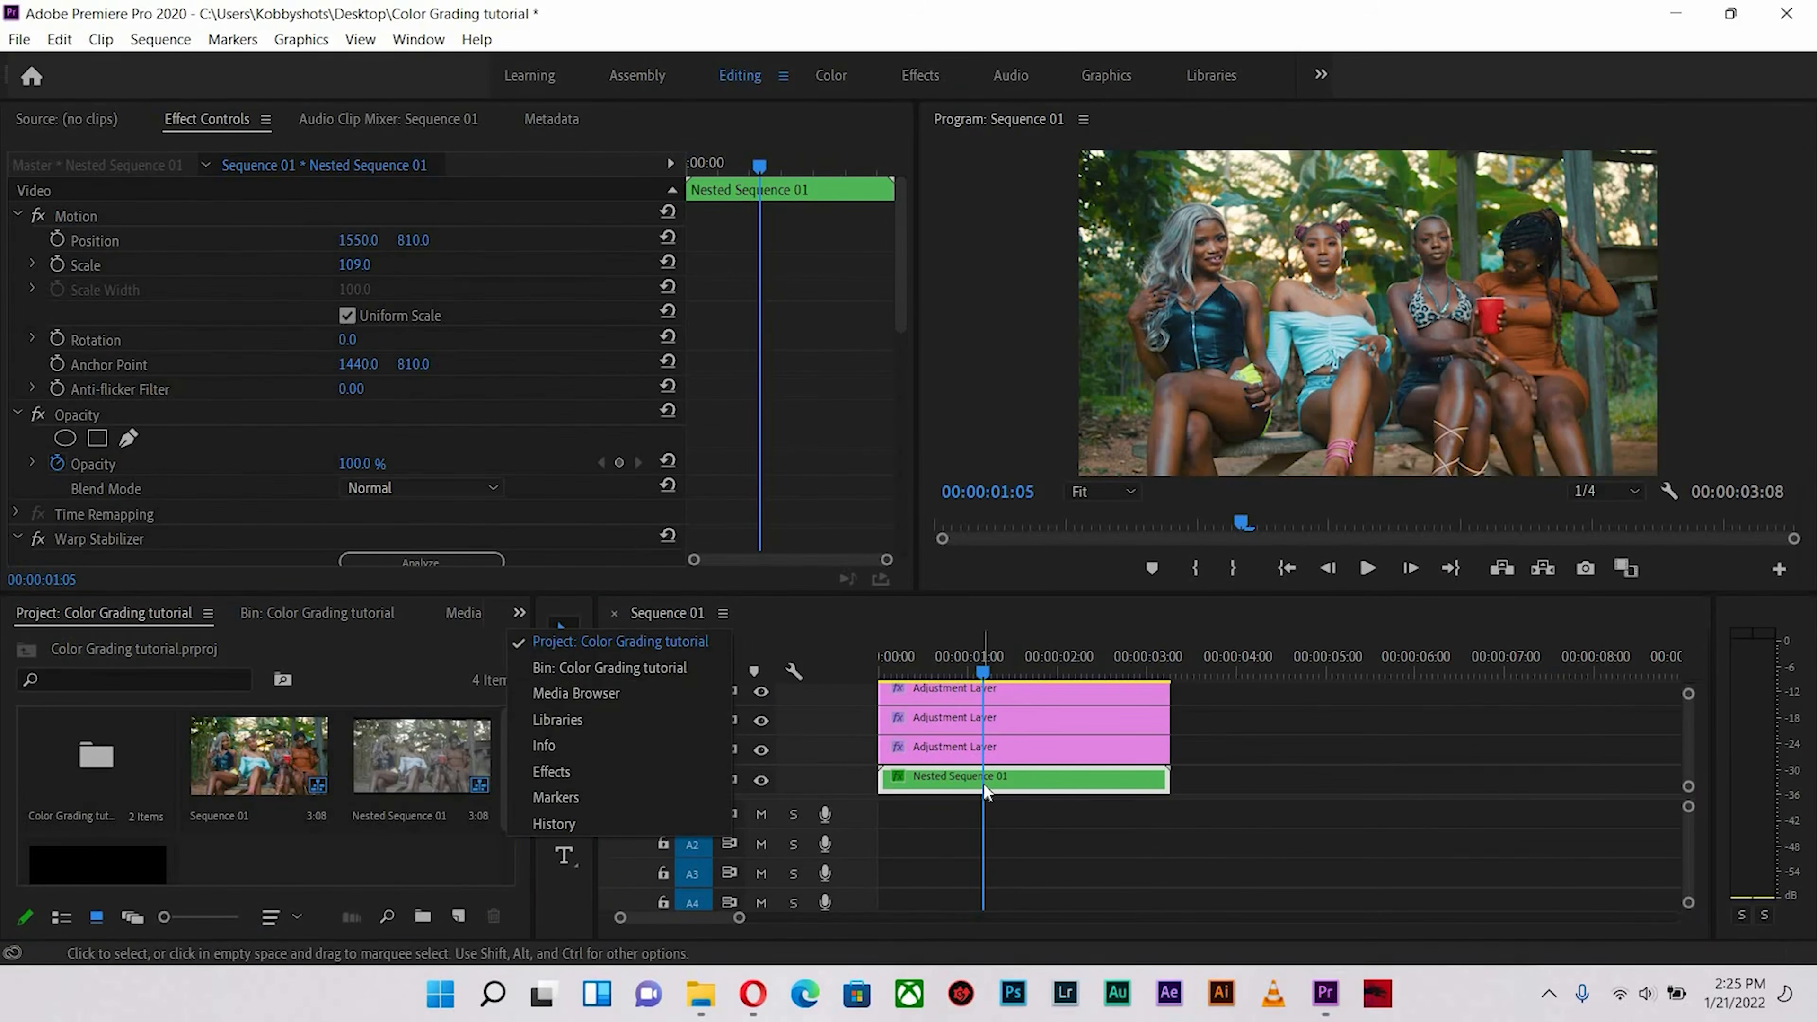
{"action": "left_click", "coordinate": [568, 774]}
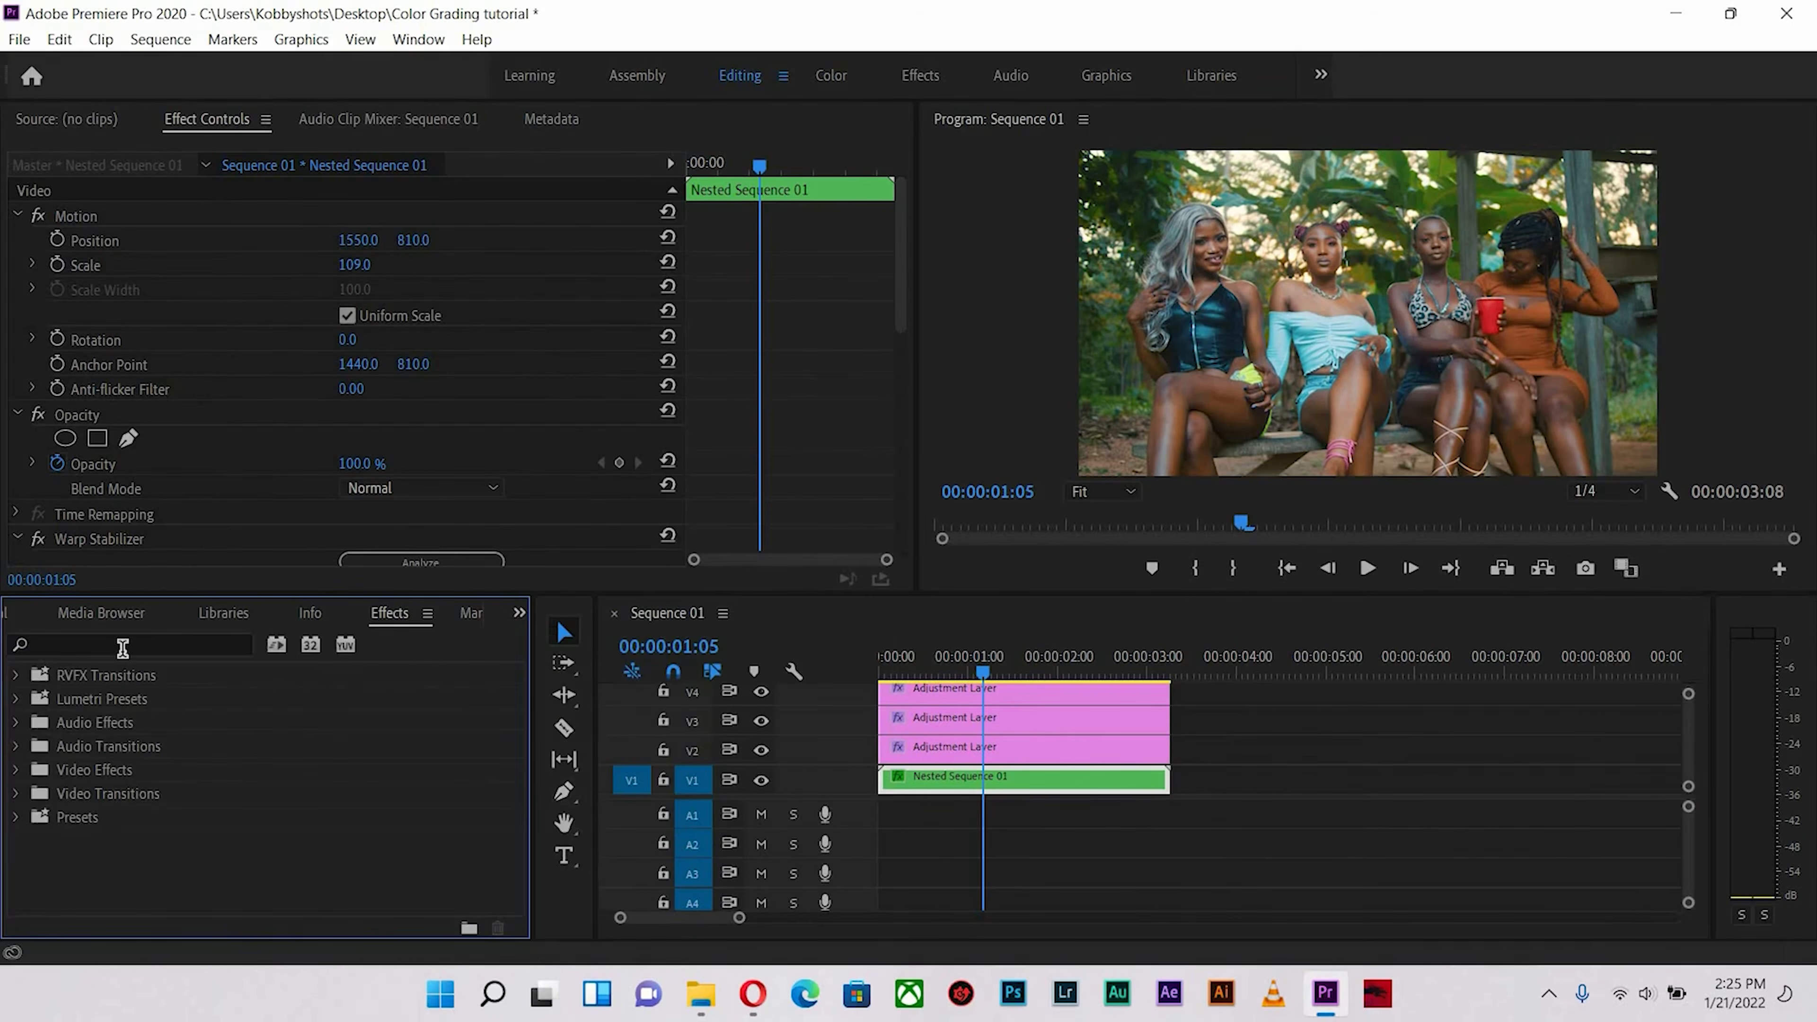
- Search the effects for "cosmo" and apply RG Magic Bullet's Cosmo II to Nested Sequence 01 on V1
{"action": "left_click", "coordinate": [123, 648]}
{"action": "type", "text": "co"}
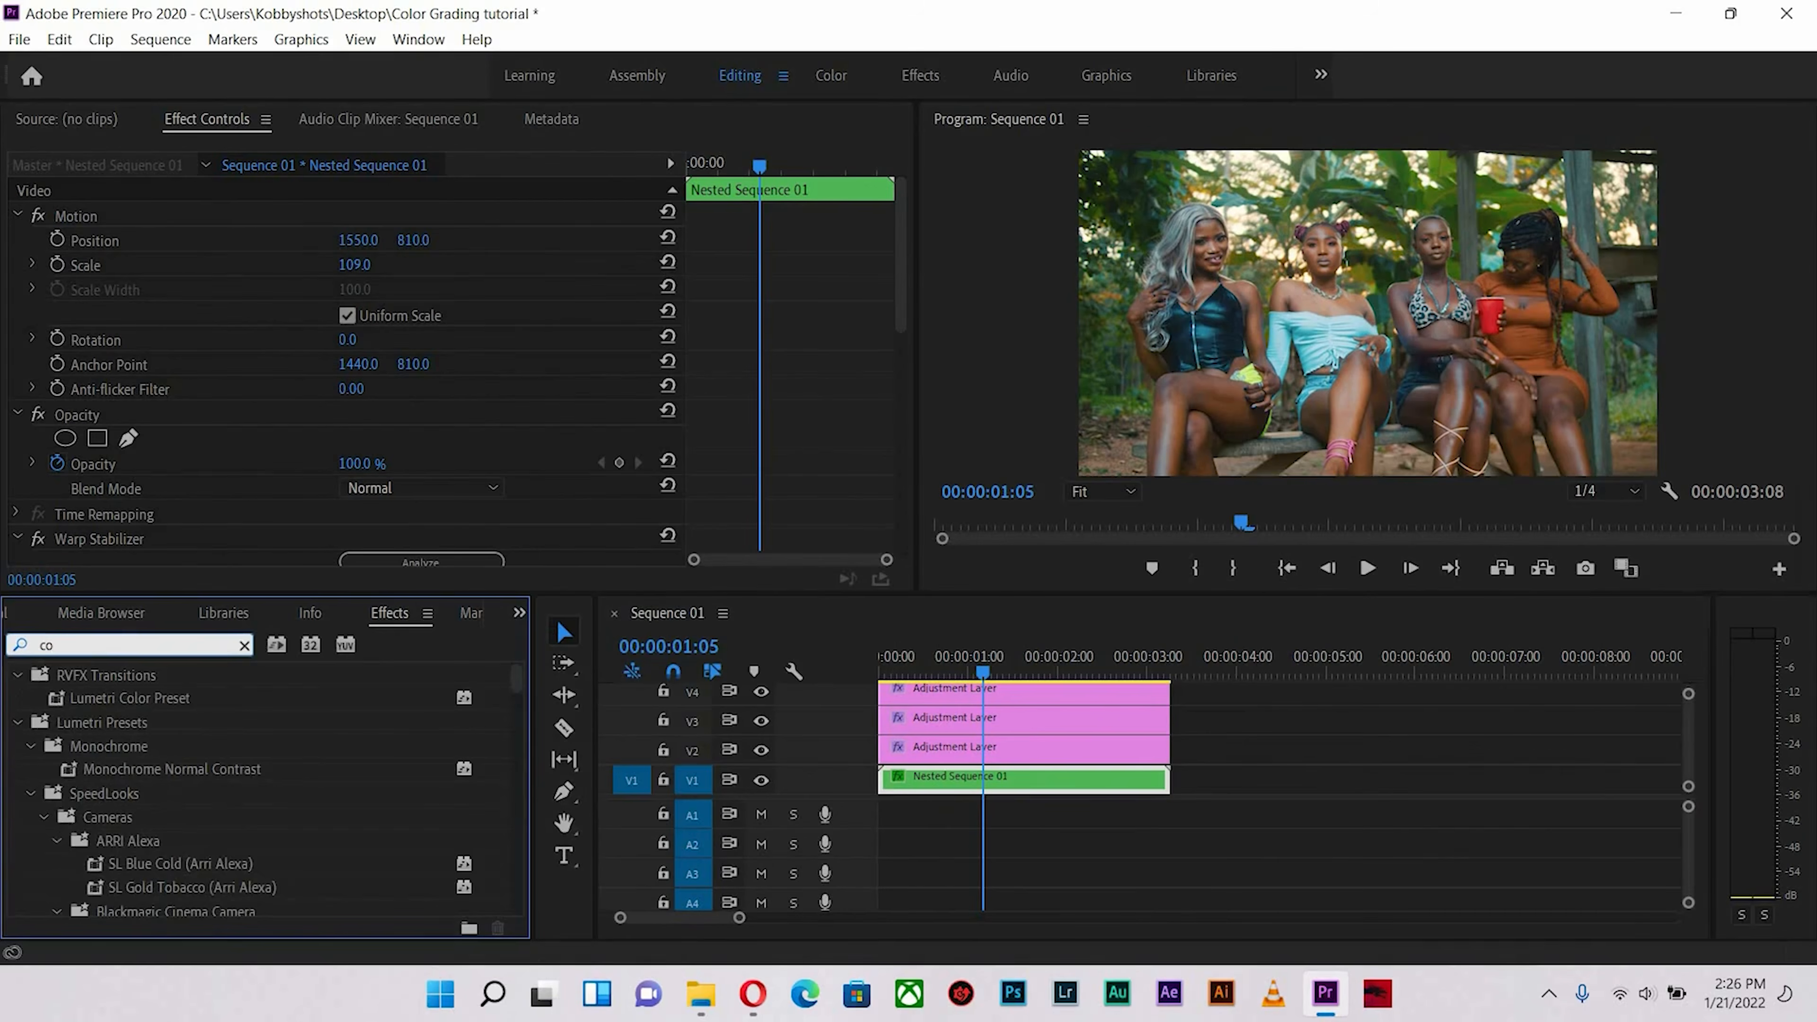
{"action": "type", "text": "smo"}
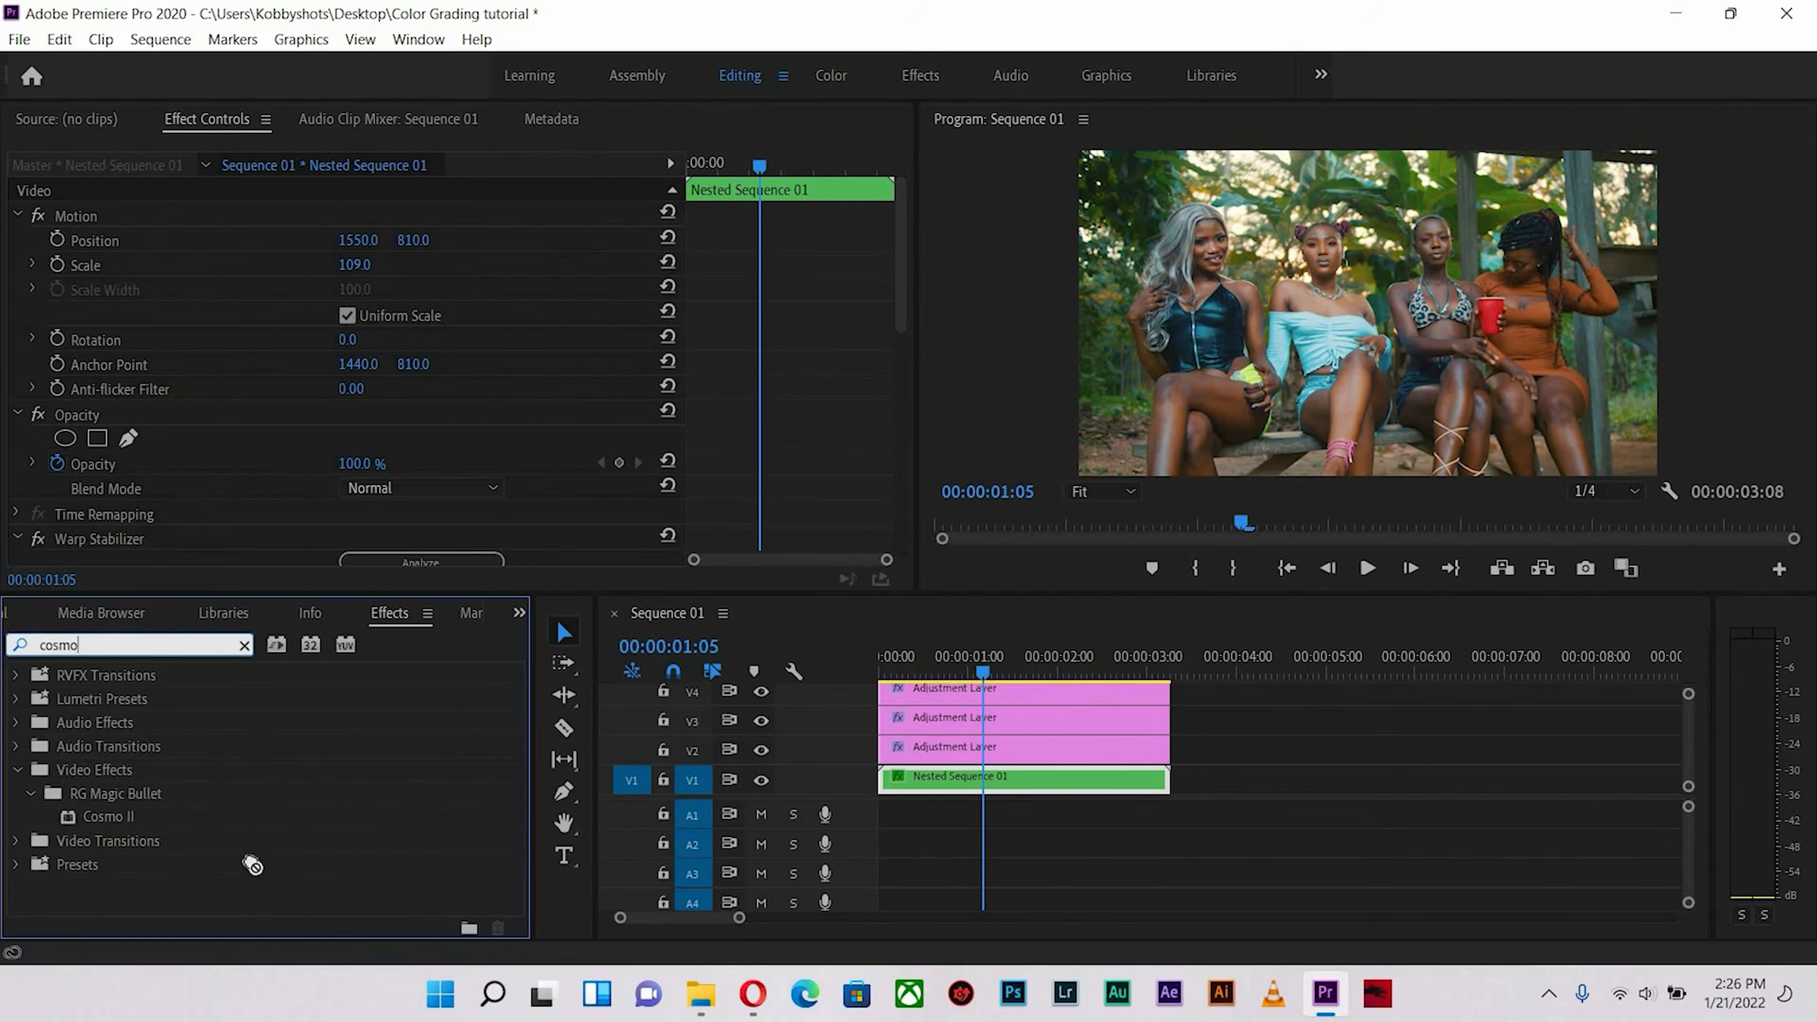
{"action": "left_click_drag", "start_coordinate": [253, 866], "coordinate": [953, 779]}
{"action": "left_click_drag", "start_coordinate": [105, 823], "coordinate": [977, 777]}
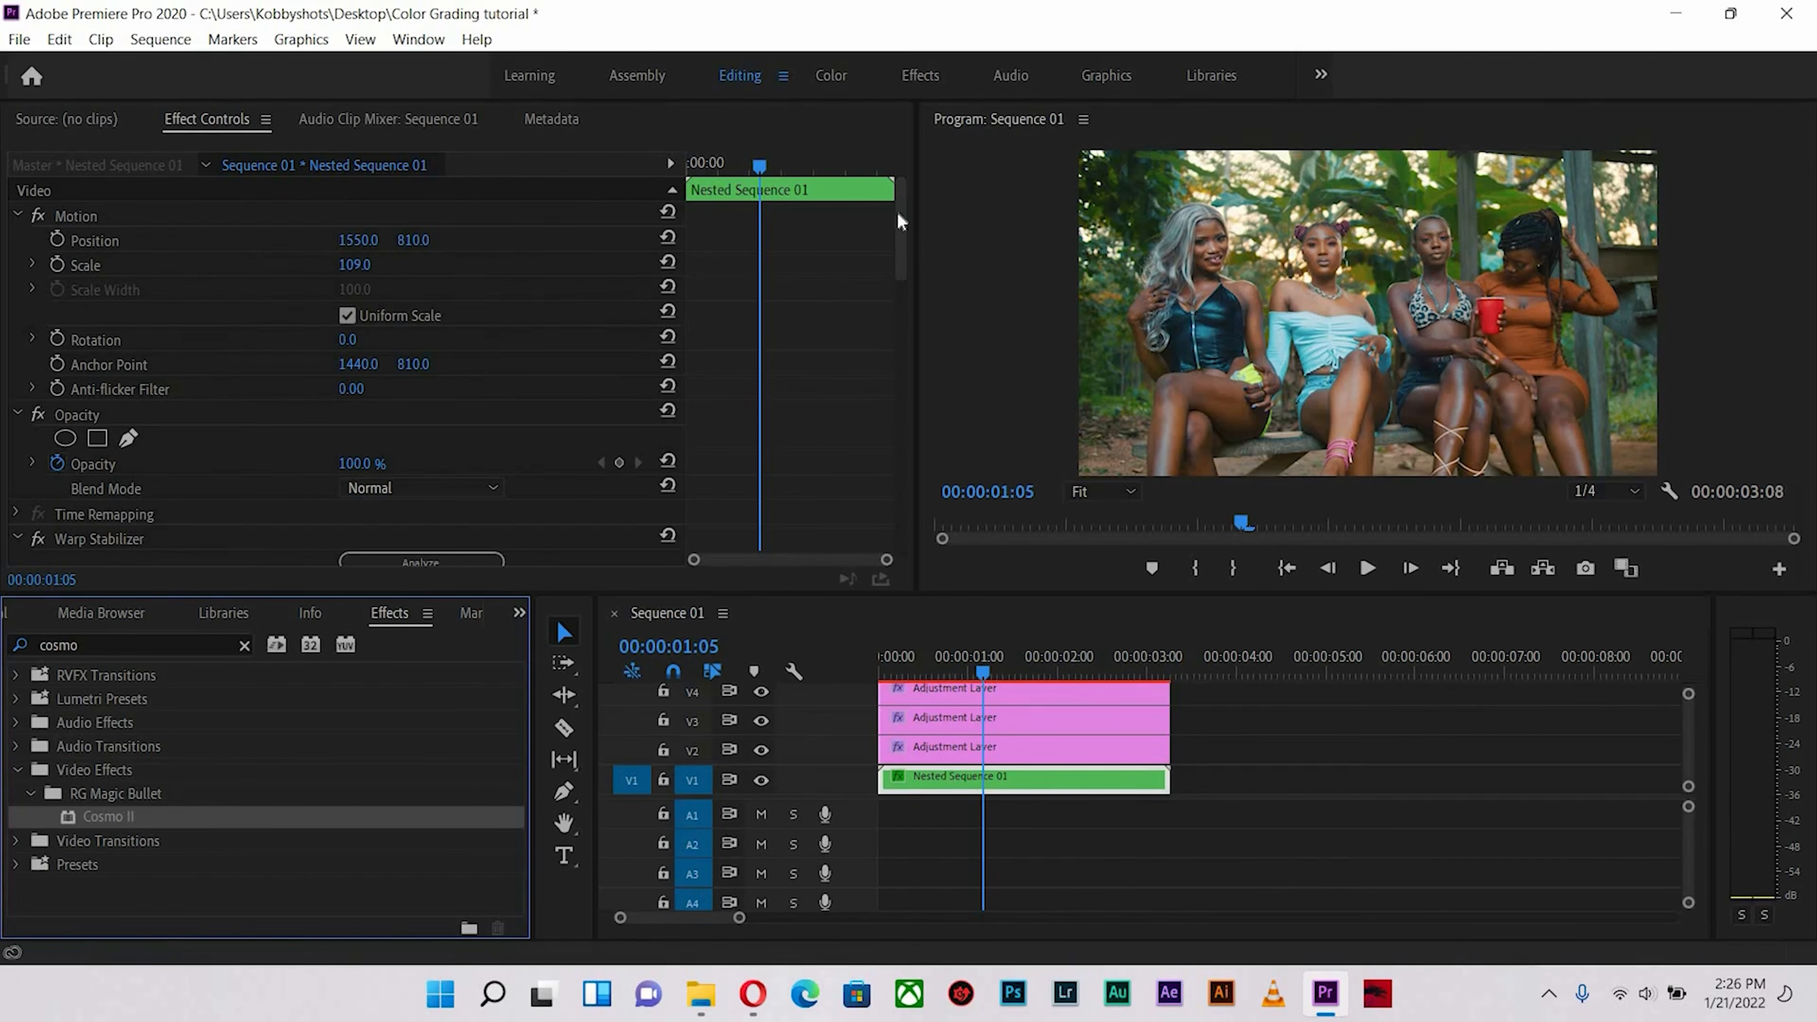
- Set Cosmo II's Skin Sample by picking a skin tone from the silver-haired woman in the frame
{"action": "scroll", "coordinate": [886, 436], "scroll_direction": "down", "scroll_amount": 5}
{"action": "scroll", "coordinate": [496, 338], "scroll_direction": "down", "scroll_amount": 1}
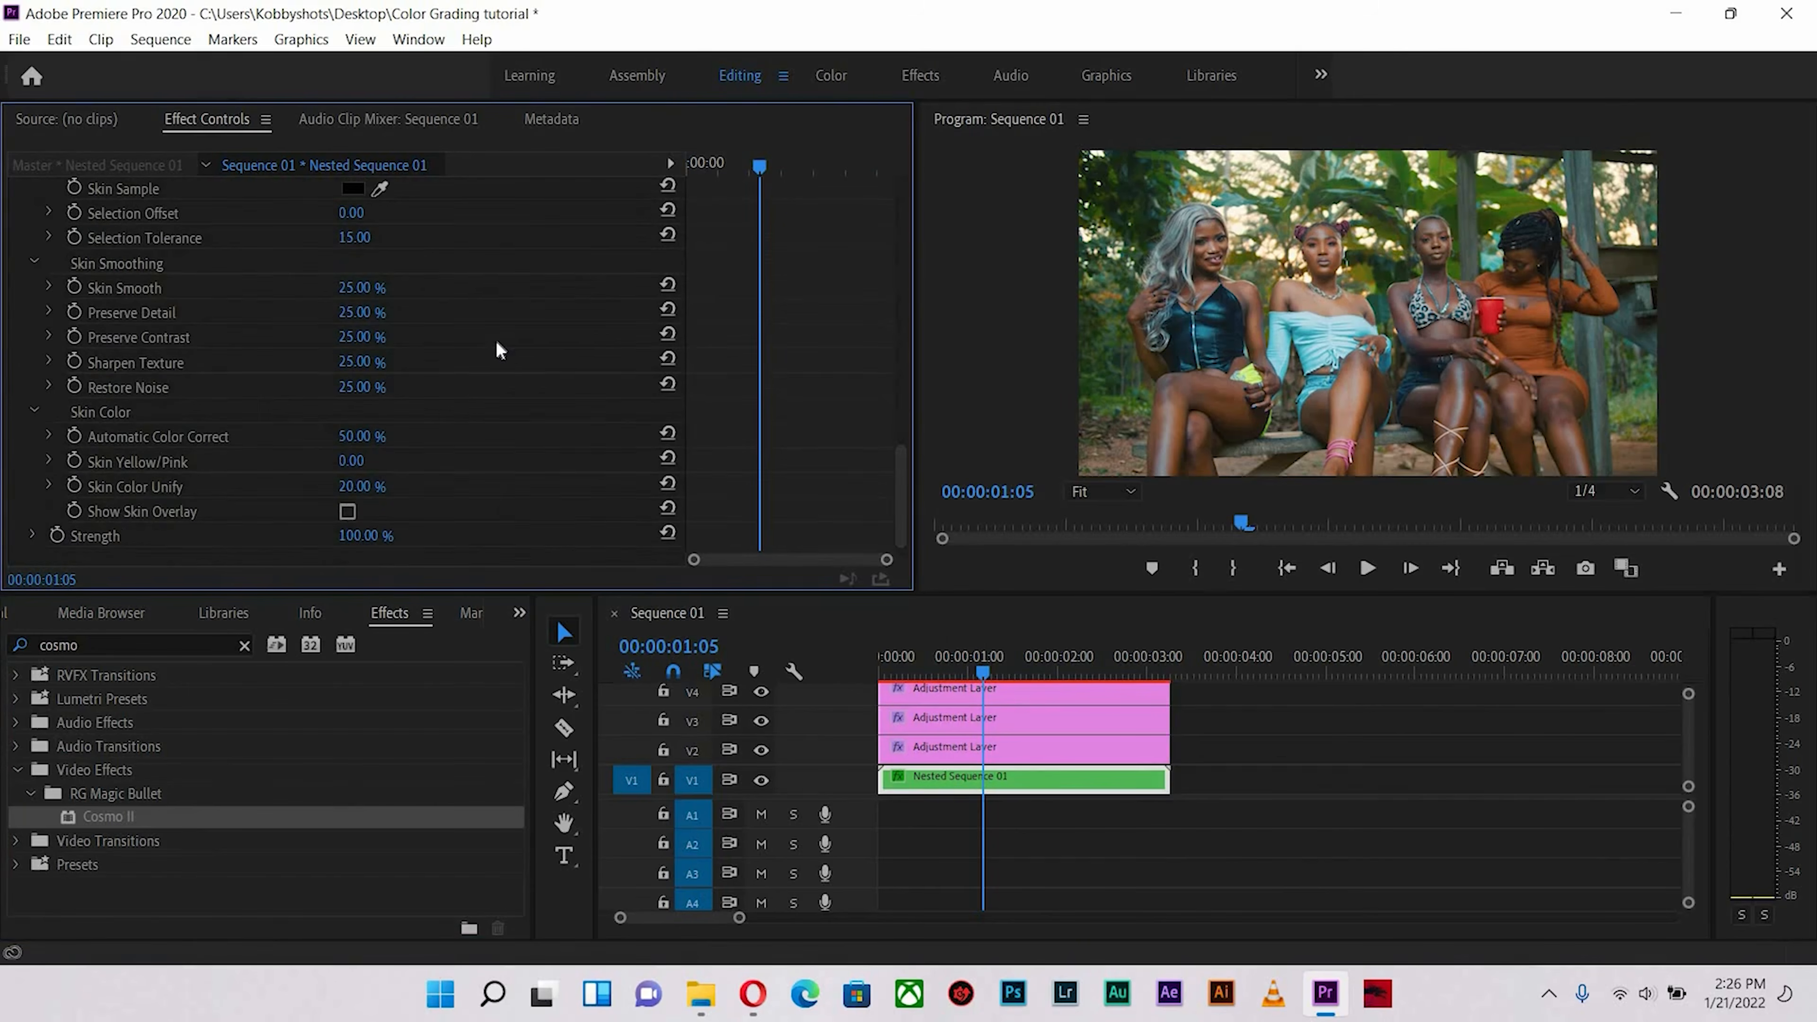
{"action": "scroll", "coordinate": [494, 369], "scroll_direction": "up", "scroll_amount": 3}
{"action": "scroll", "coordinate": [74, 329], "scroll_direction": "up", "scroll_amount": 1}
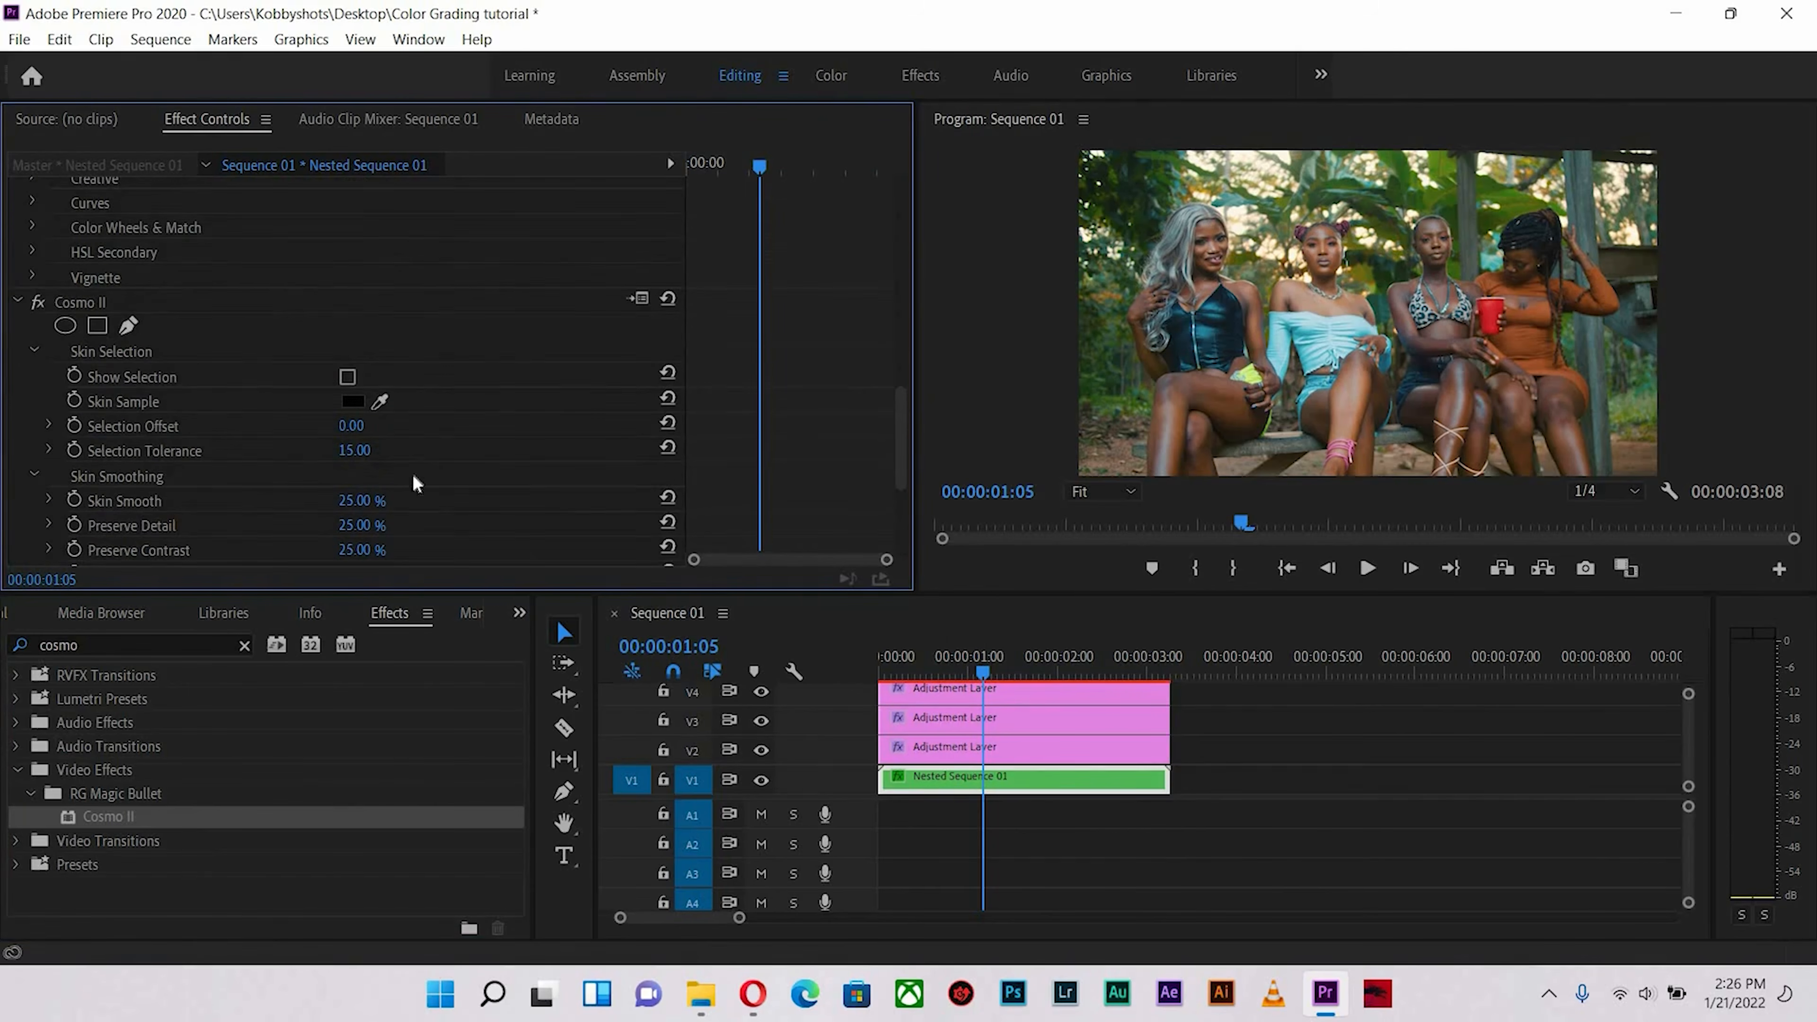
{"action": "left_click", "coordinate": [1359, 336]}
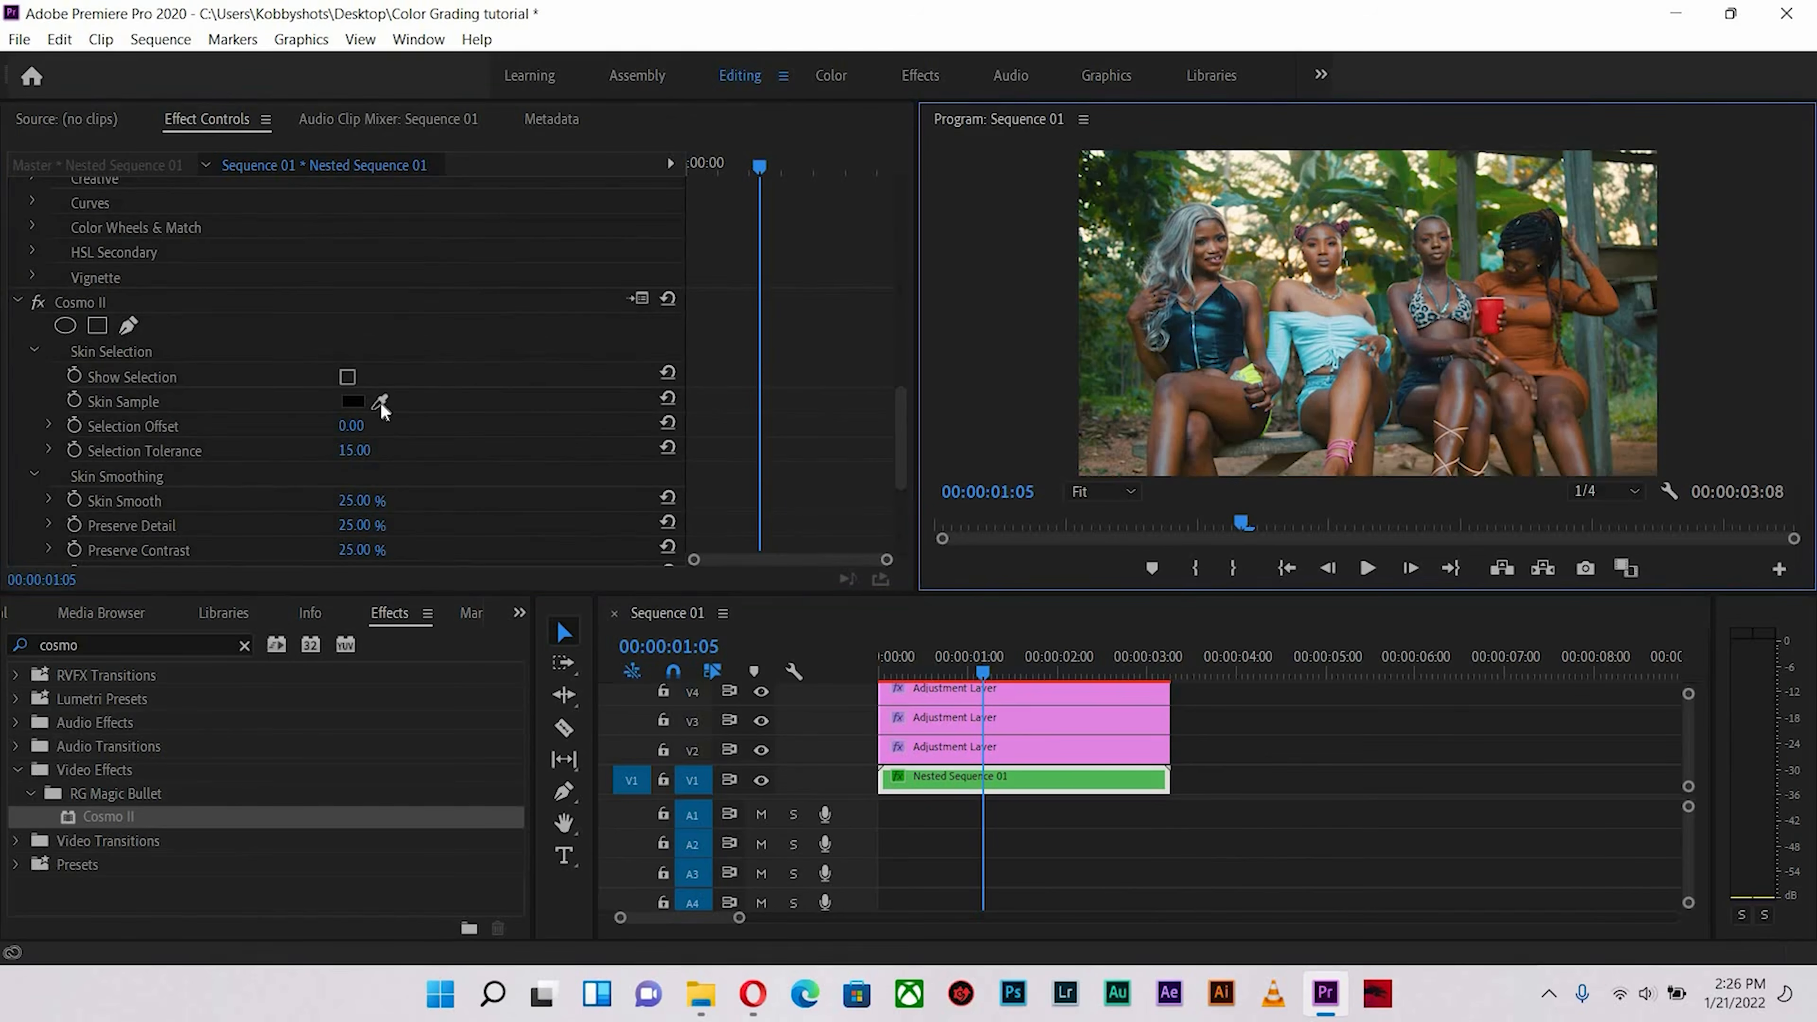
{"action": "left_click", "coordinate": [380, 401]}
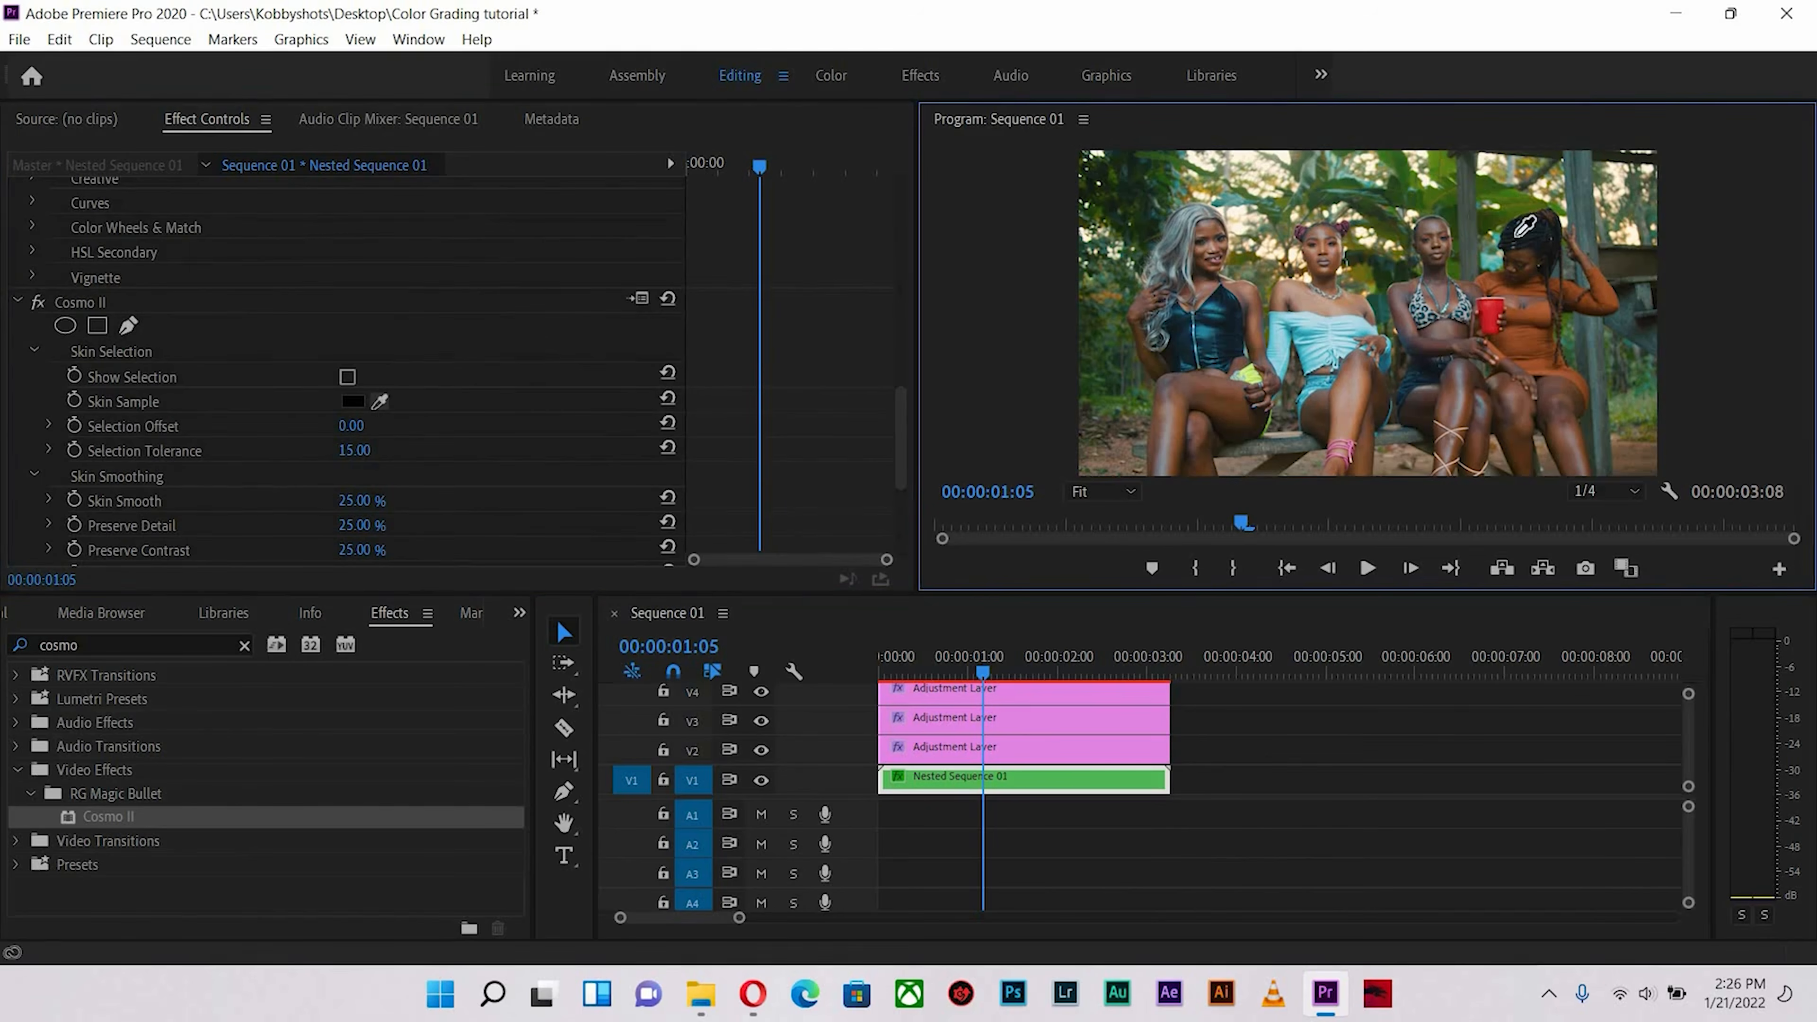
{"action": "left_click", "coordinate": [1248, 290]}
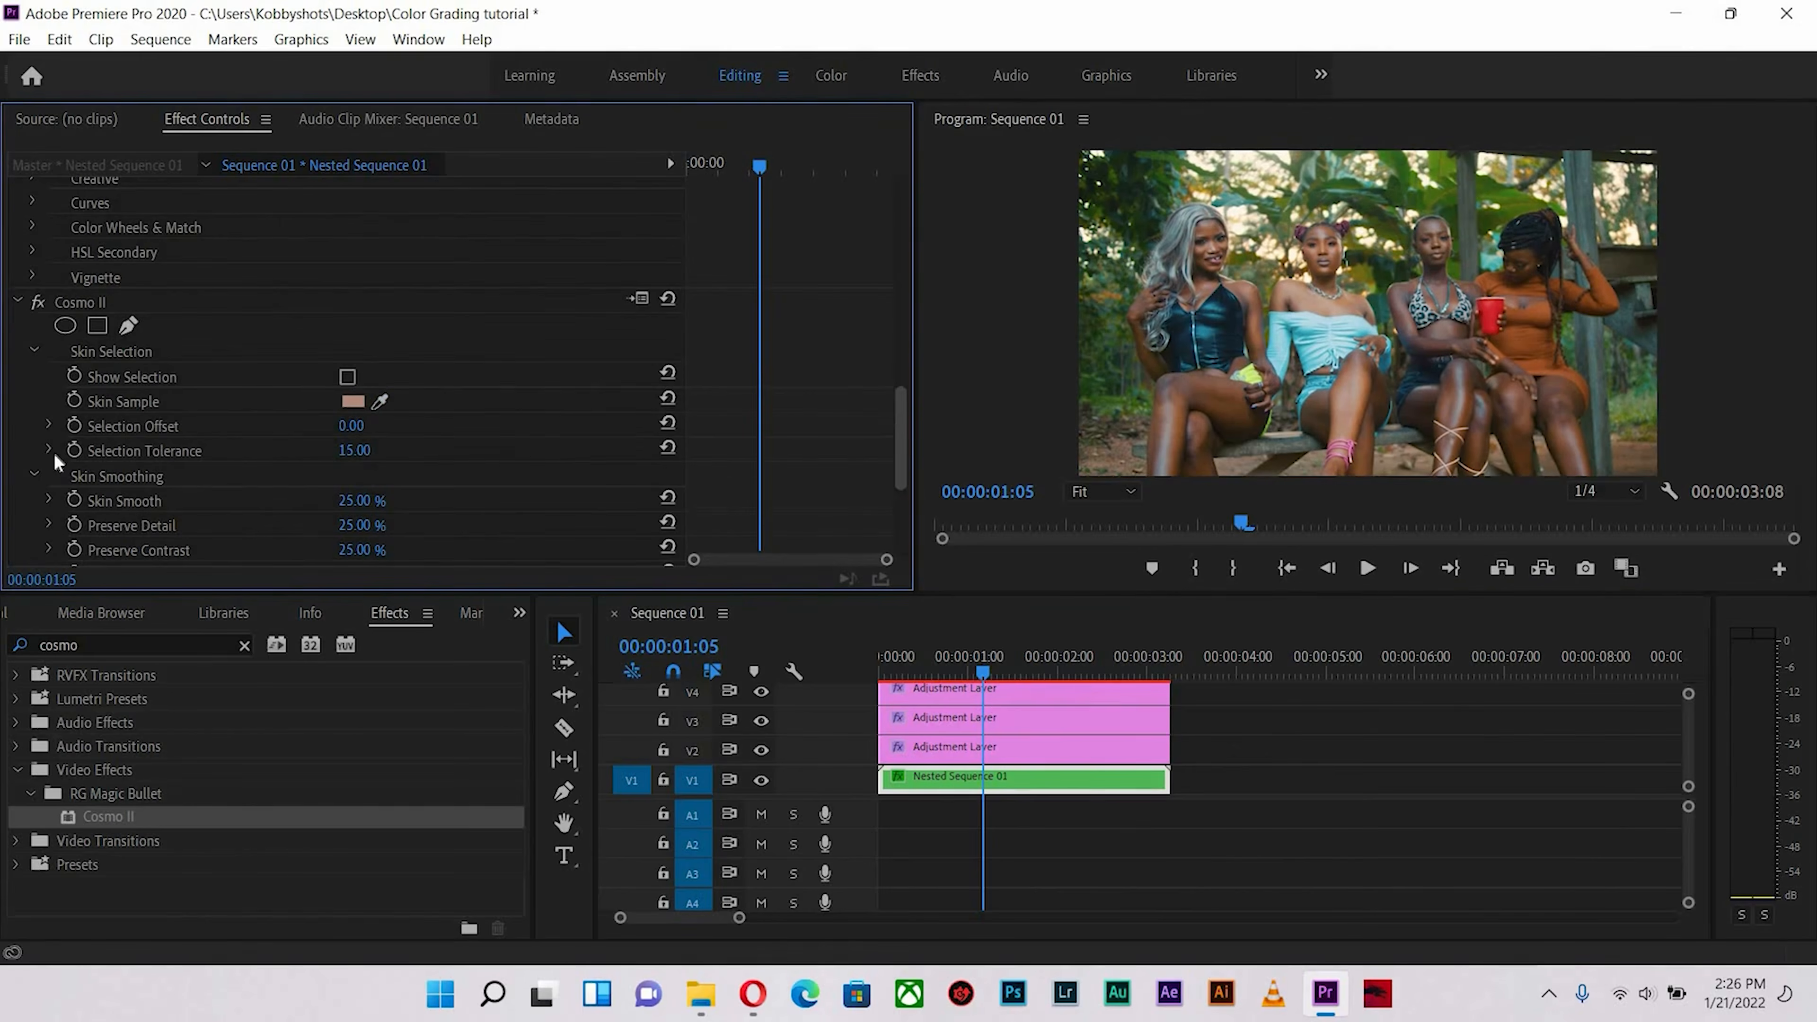
- Set Cosmo II's Skin Smooth to 34.52% and check the smoothed skin in the maximized Program monitor
{"action": "left_click", "coordinate": [48, 500]}
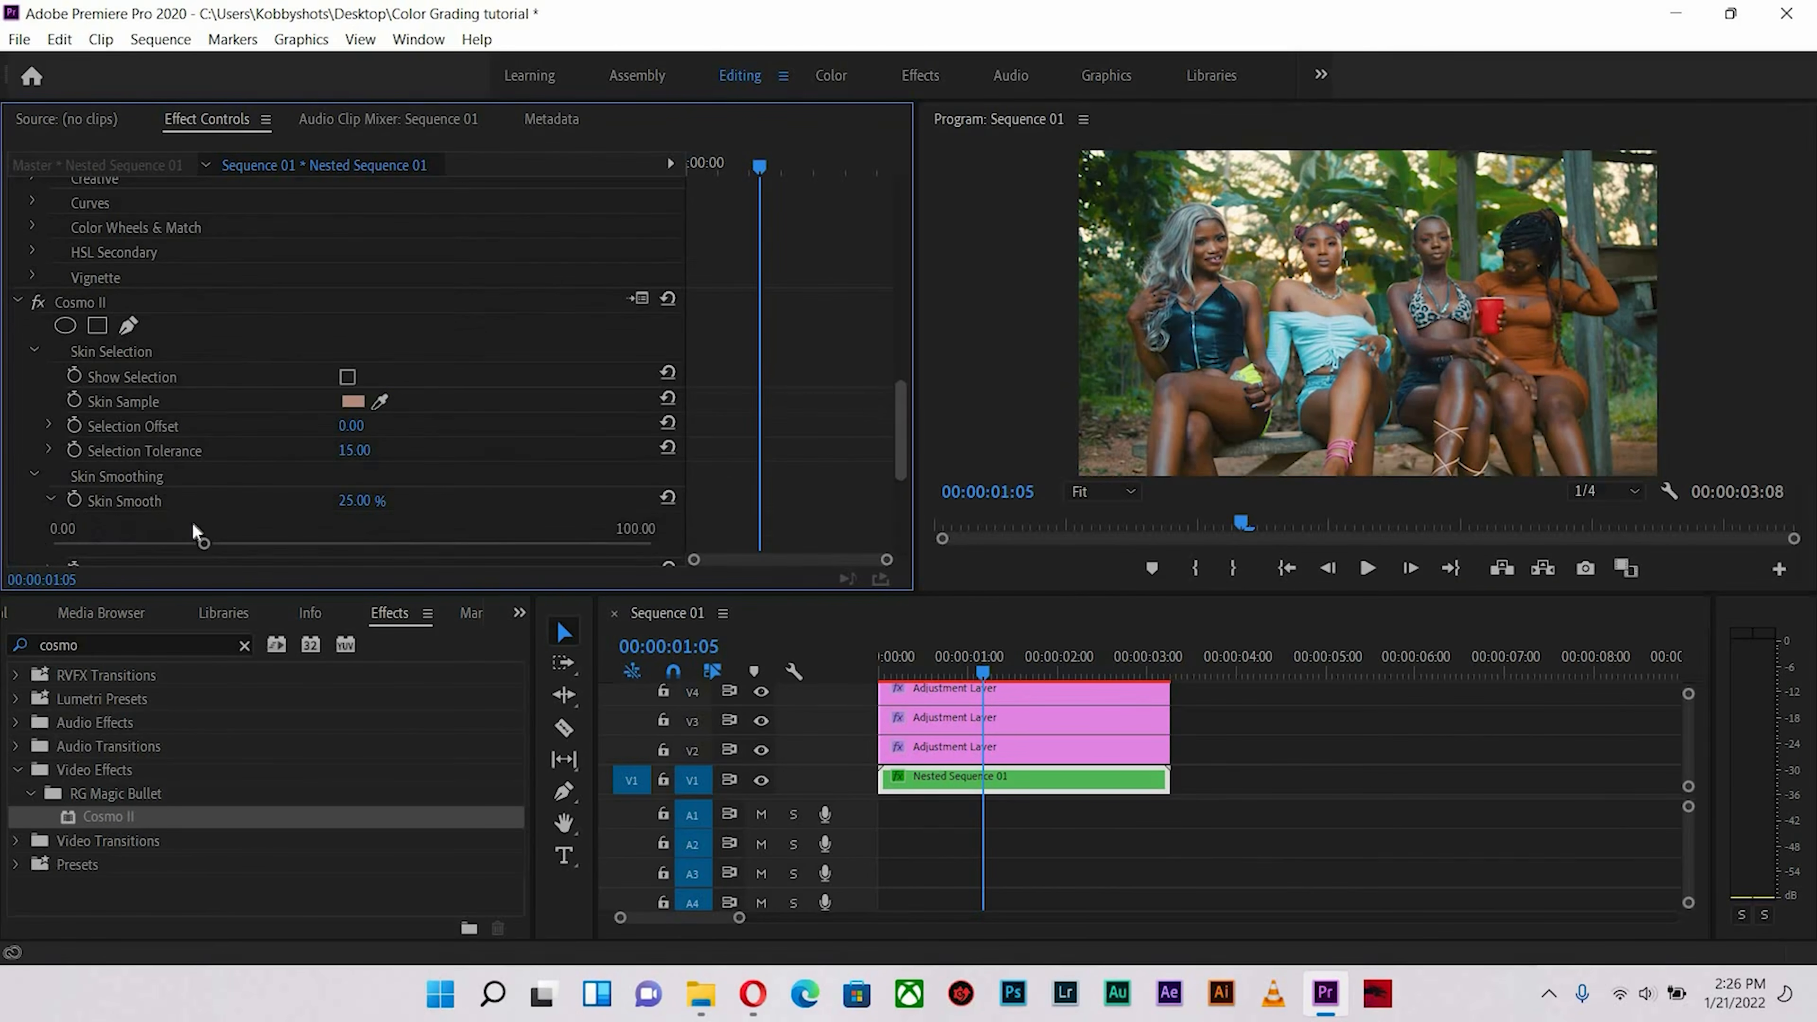
{"action": "scroll", "coordinate": [195, 531], "scroll_direction": "down", "scroll_amount": 2}
{"action": "left_click_drag", "start_coordinate": [203, 457], "coordinate": [270, 503]}
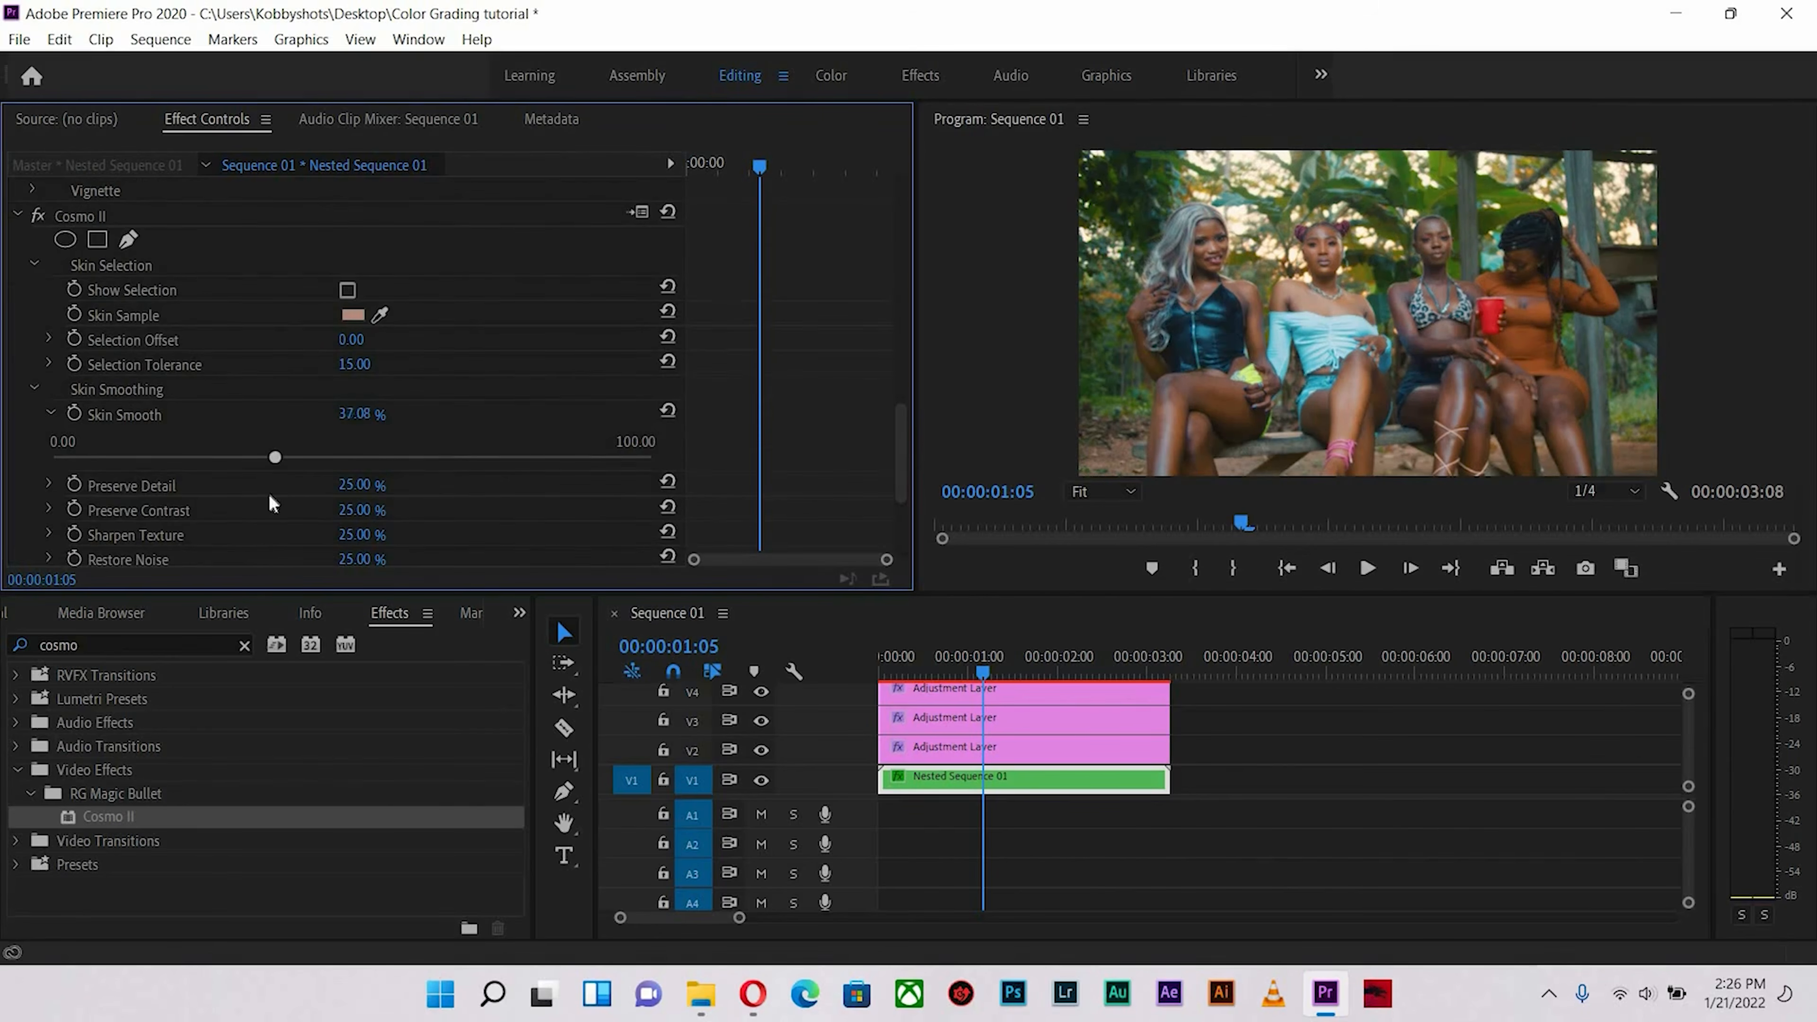
{"action": "left_click", "coordinate": [1402, 264]}
{"action": "key", "text": "grave"}
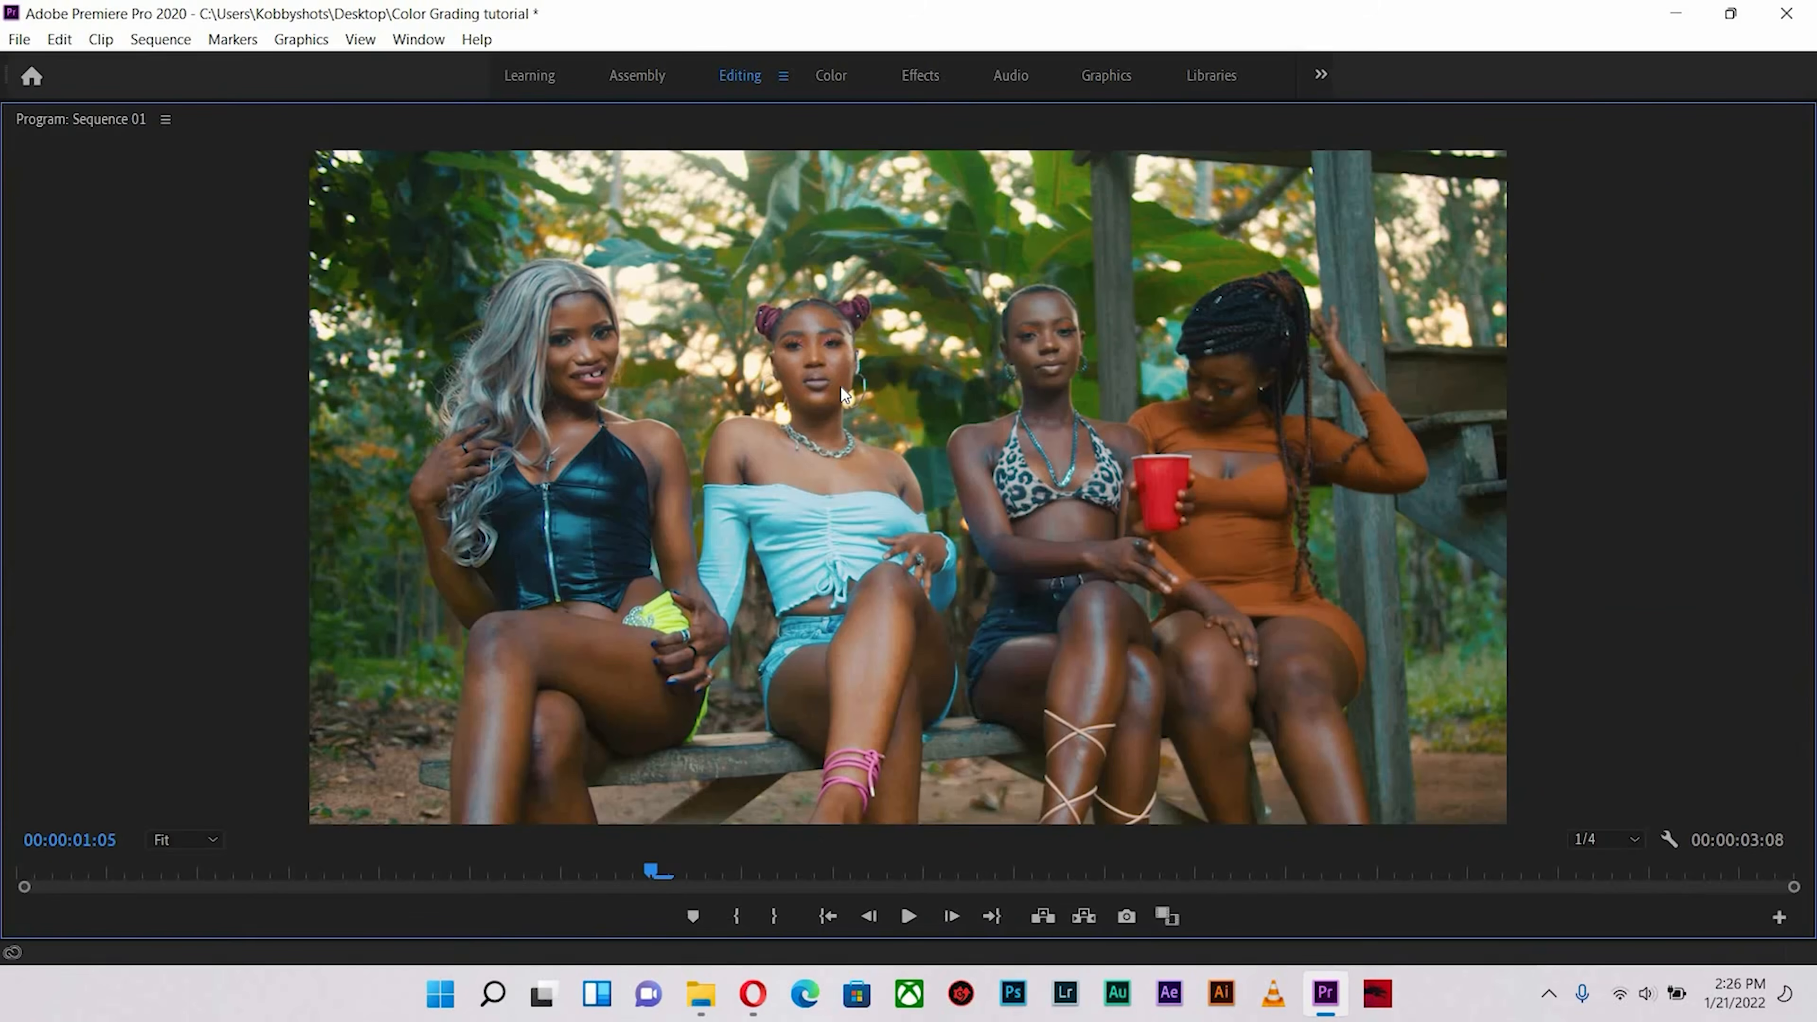
{"action": "key", "text": "grave"}
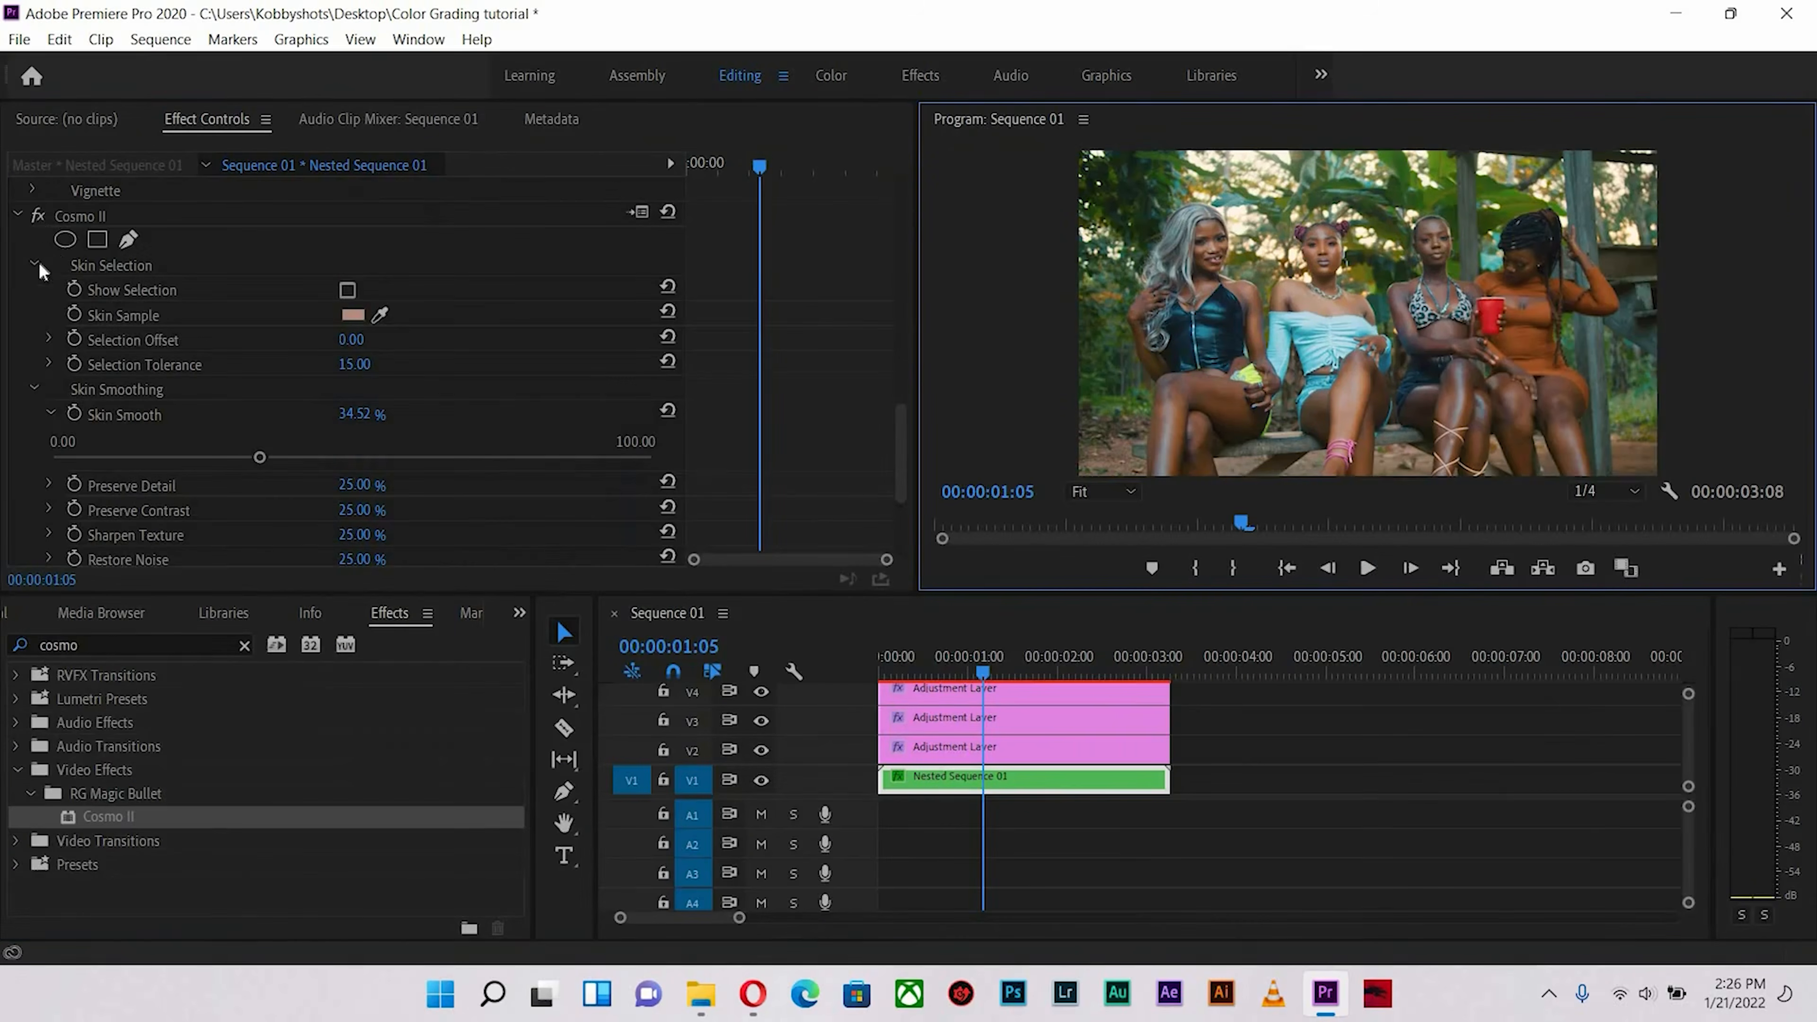
{"action": "key", "text": "grave"}
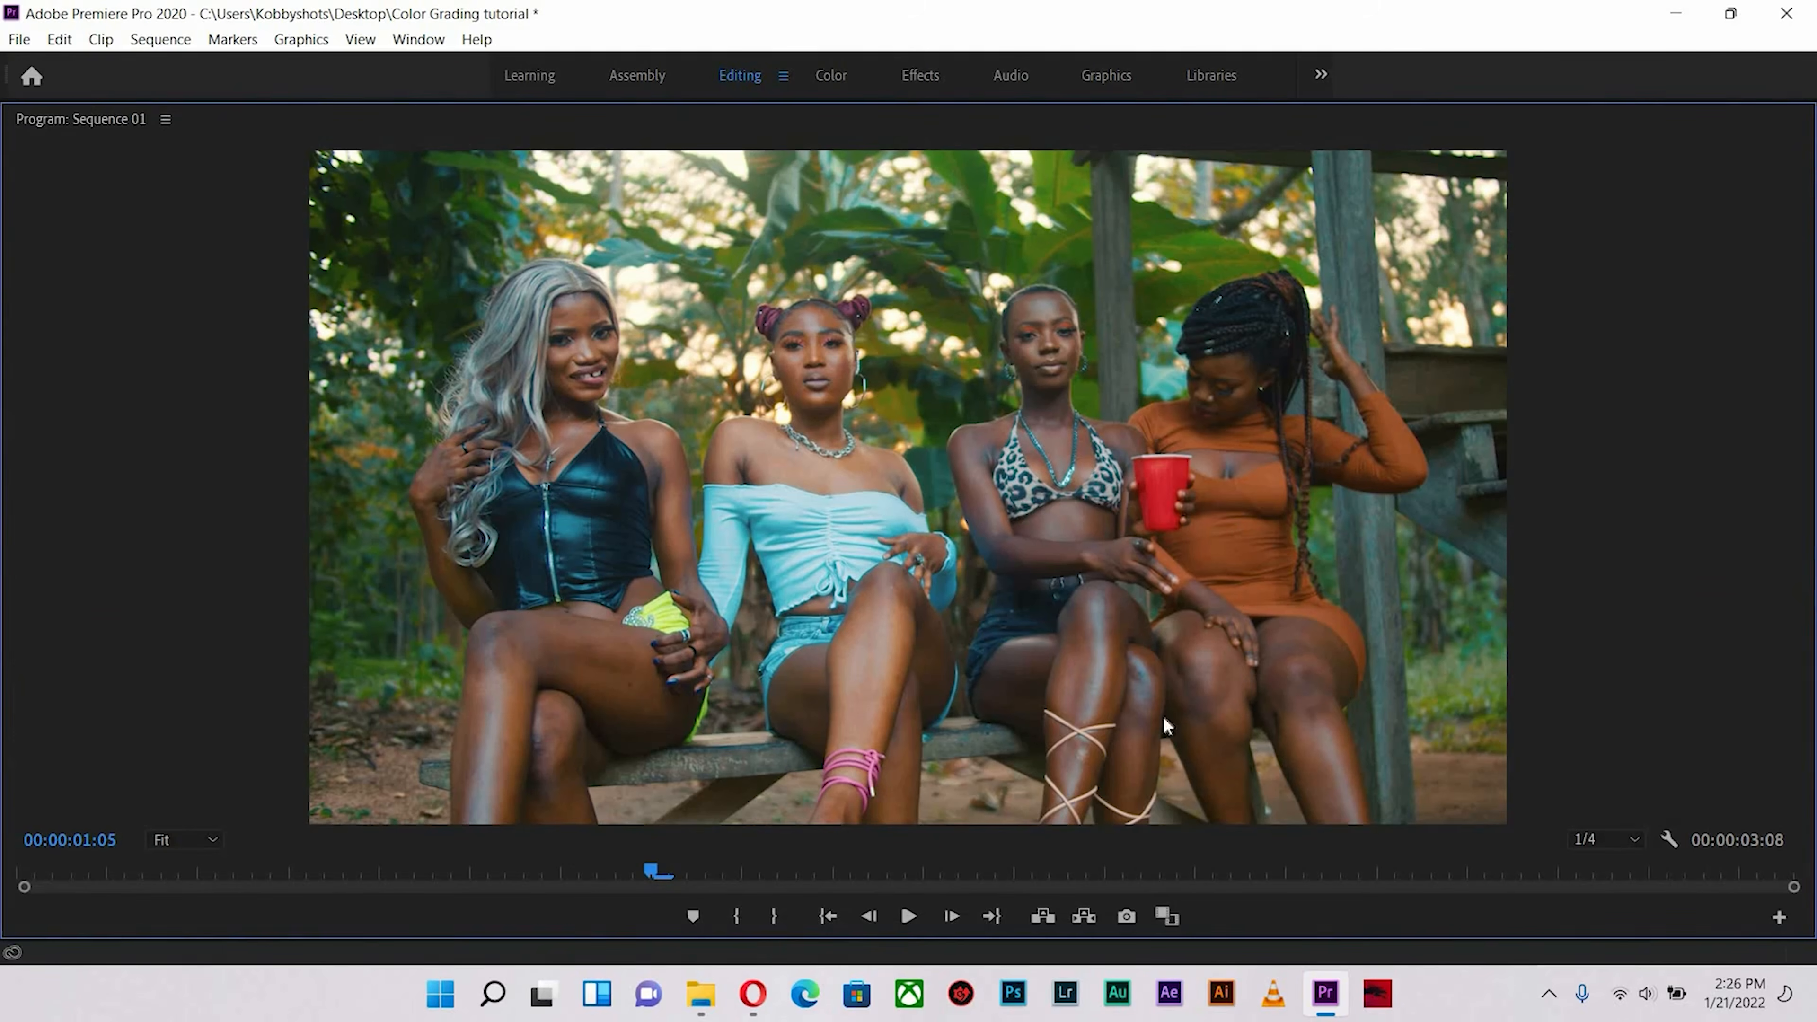
{"action": "key", "text": "grave"}
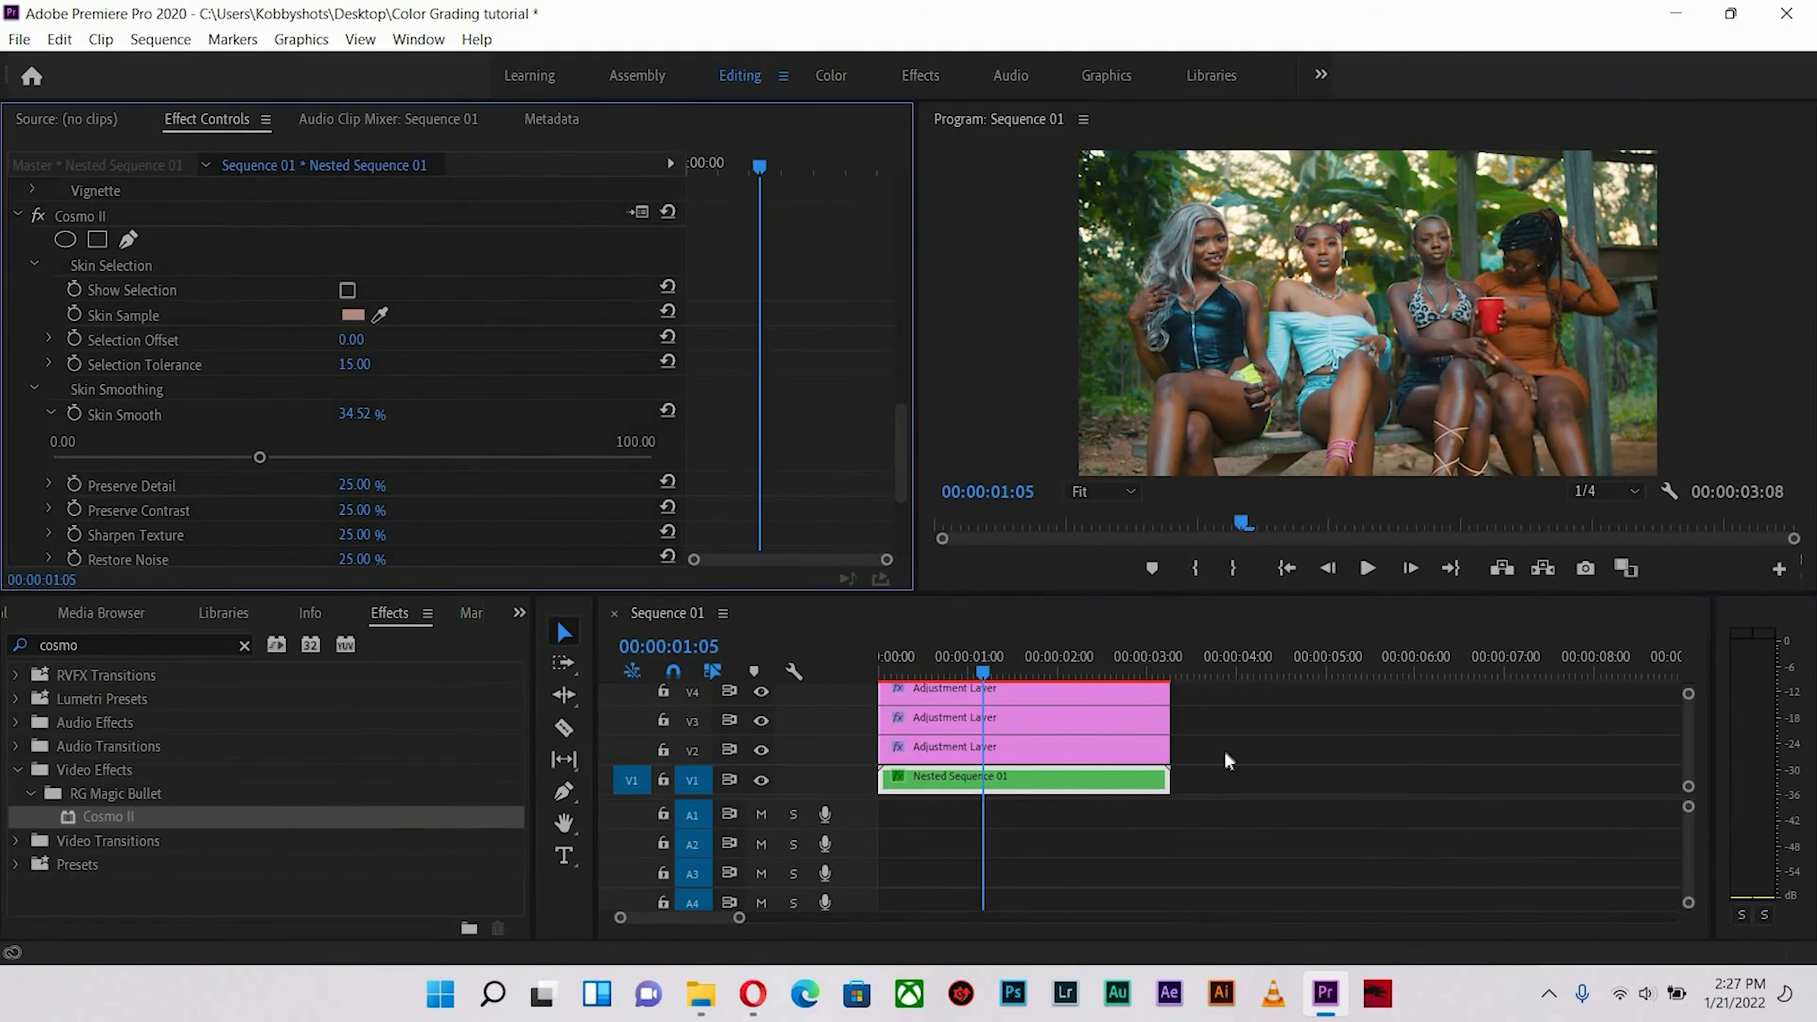
- Inspect the smoothed skin in the maximized Program monitor, then play and scrub through the graded clip in the timeline
{"action": "key", "text": "grave"}
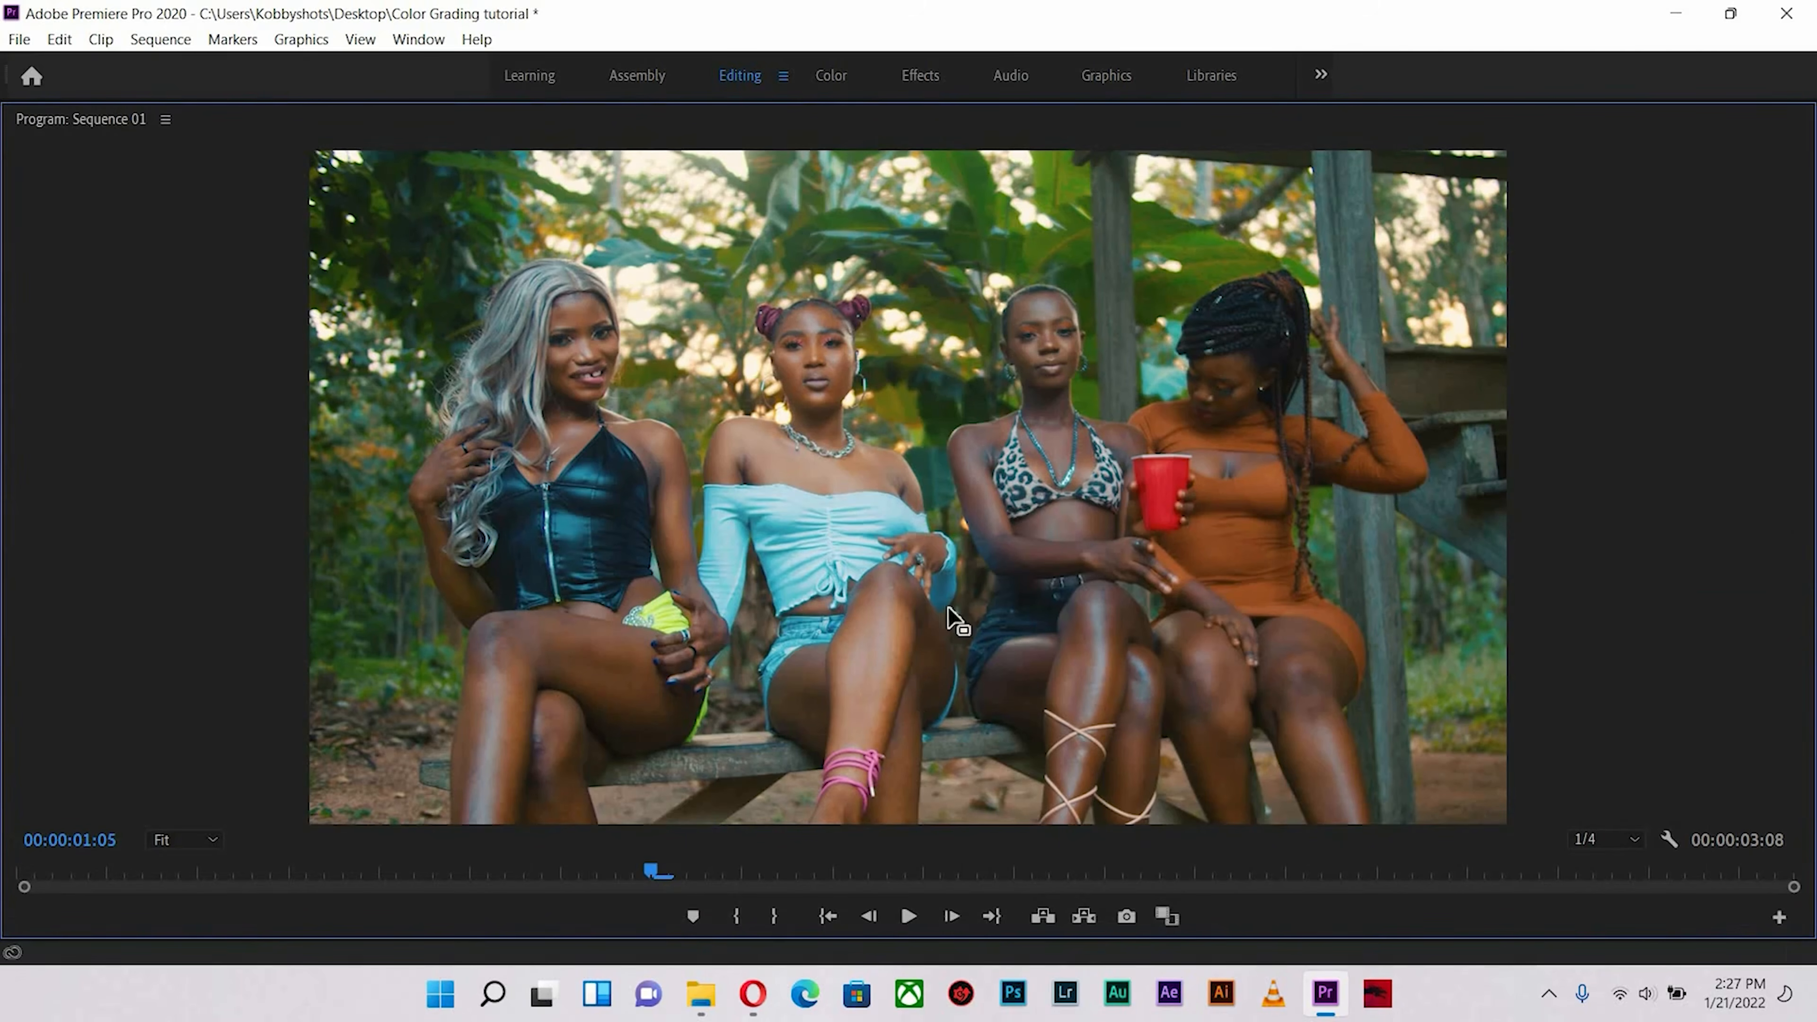
{"action": "key", "text": "grave"}
{"action": "left_click_drag", "start_coordinate": [894, 663], "coordinate": [940, 669]}
{"action": "key", "text": "space"}
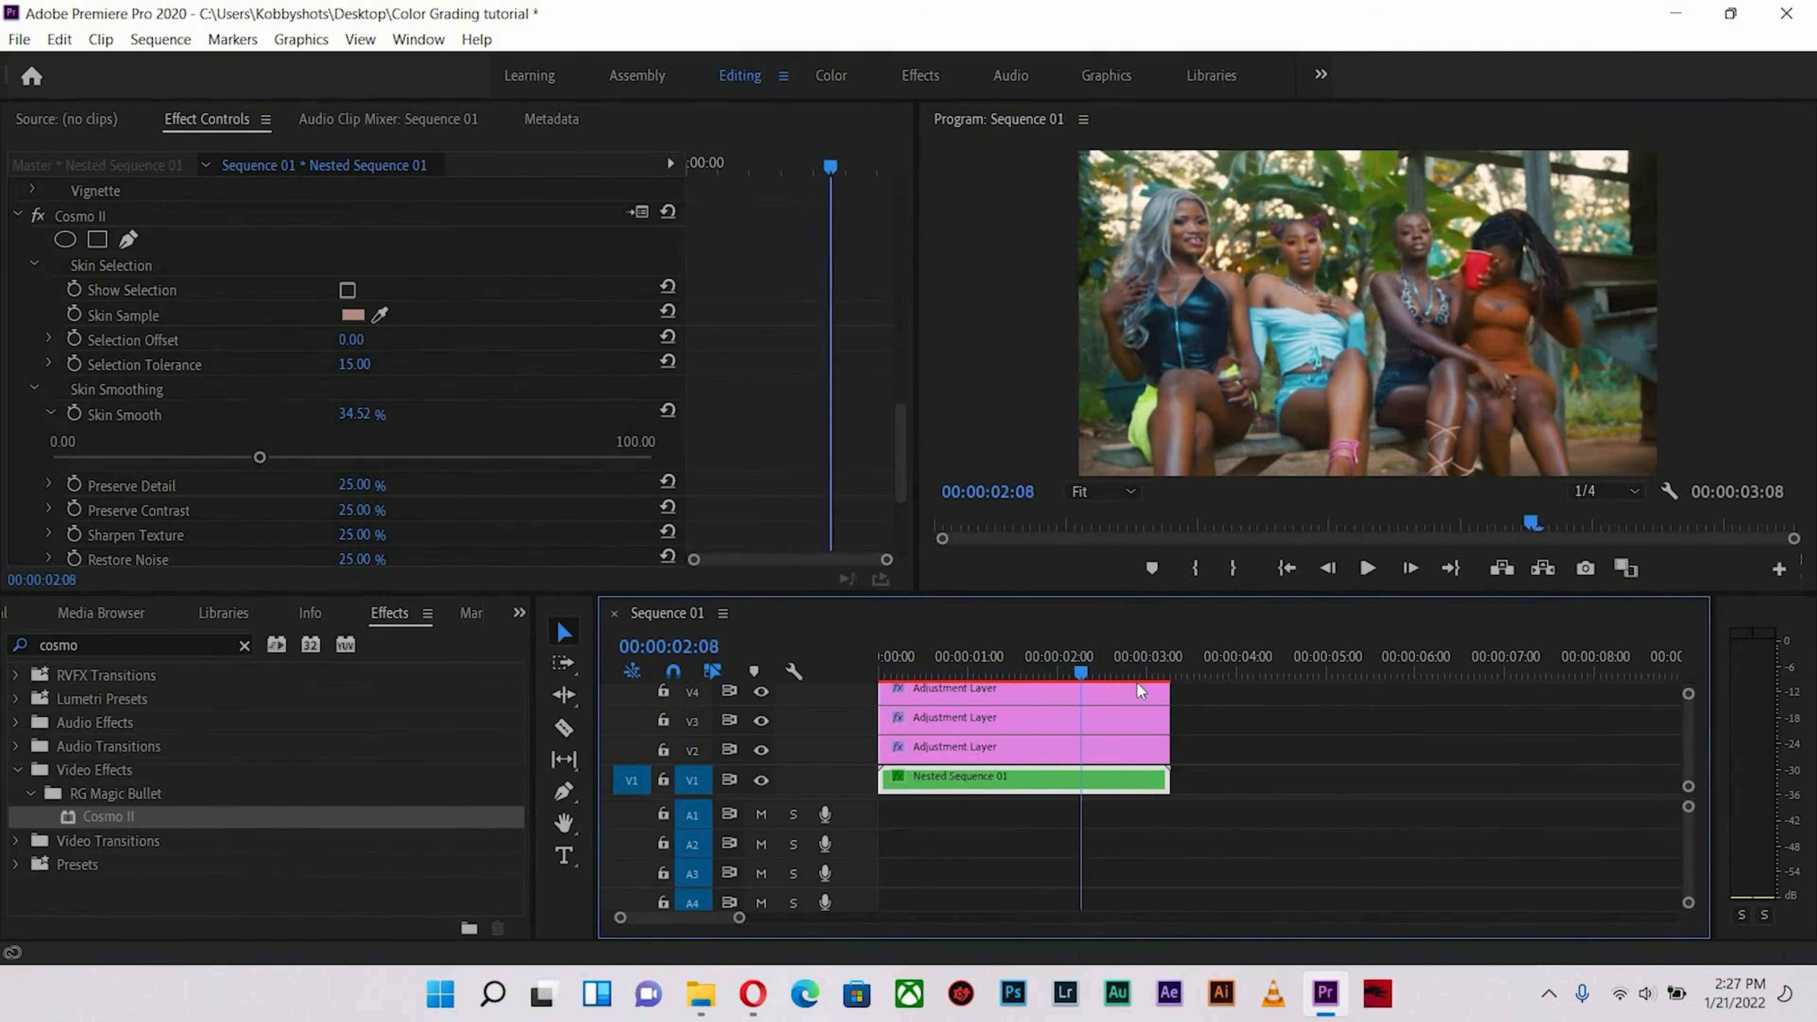
{"action": "left_click_drag", "start_coordinate": [894, 687], "coordinate": [1048, 651]}
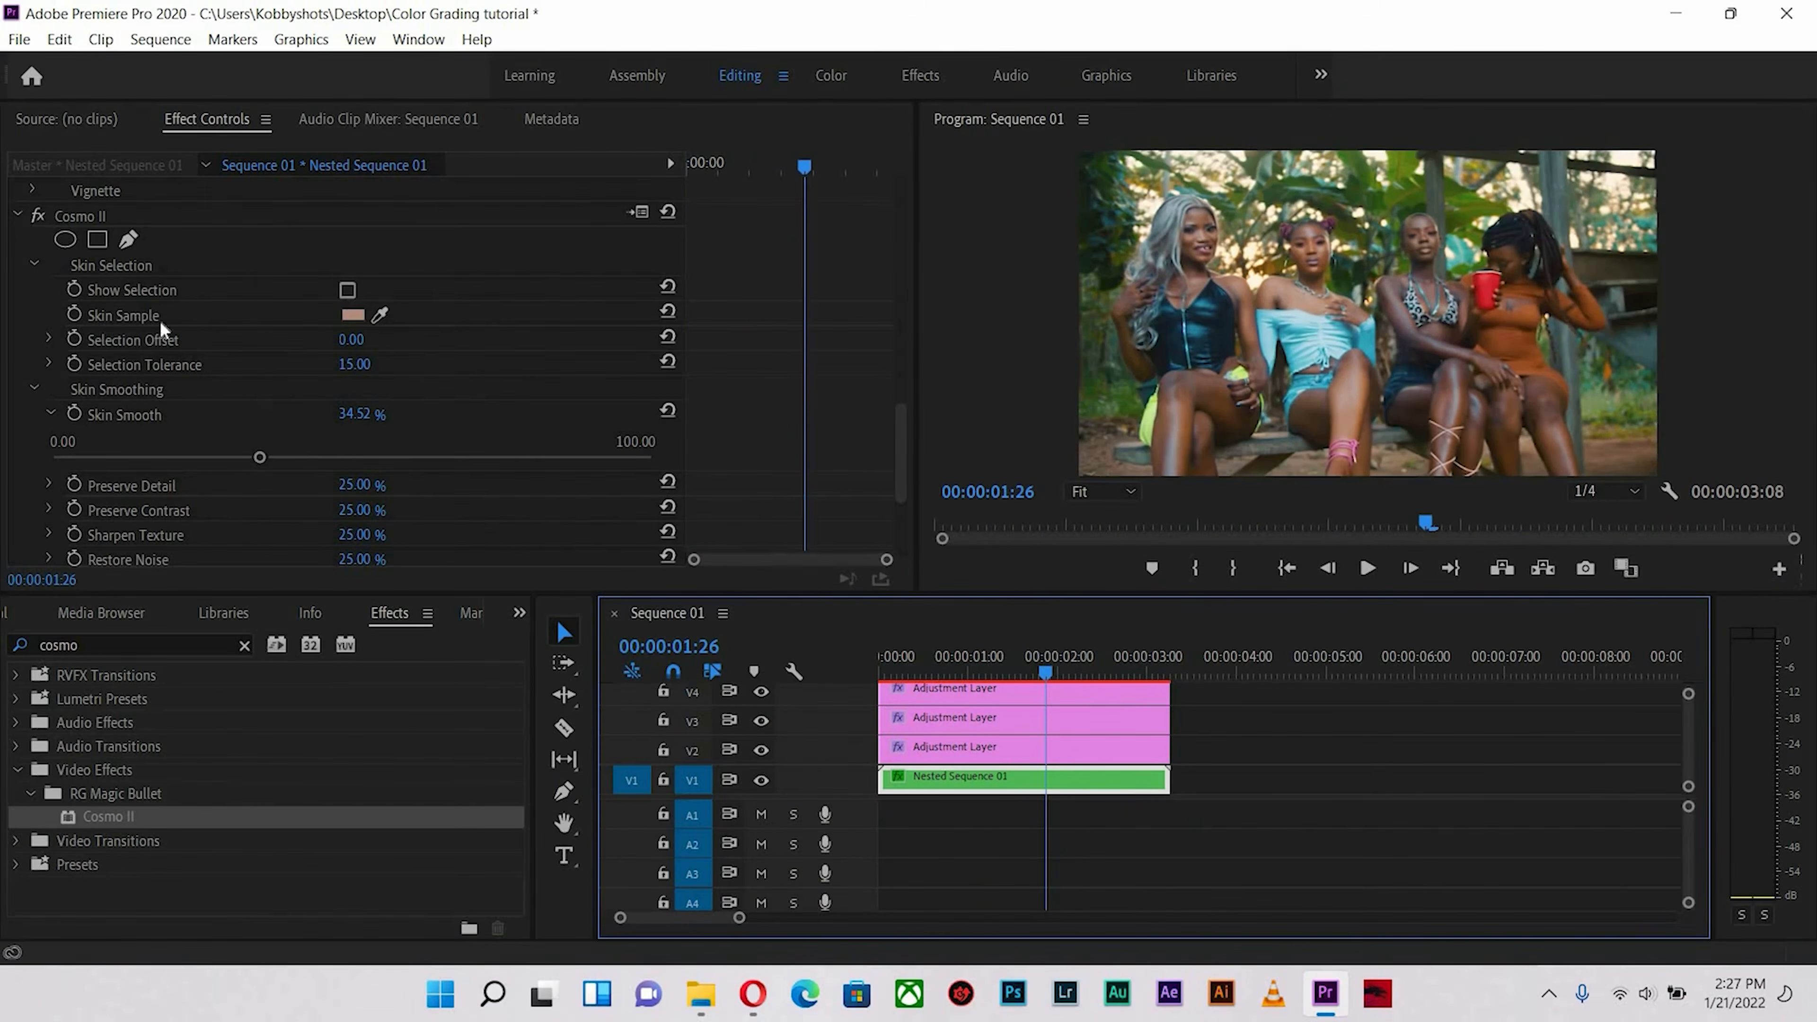
- Collapse the Cosmo II settings and place a duplicate of Nested Sequence 01 on V1 directly after the original clip
{"action": "left_click", "coordinate": [19, 213]}
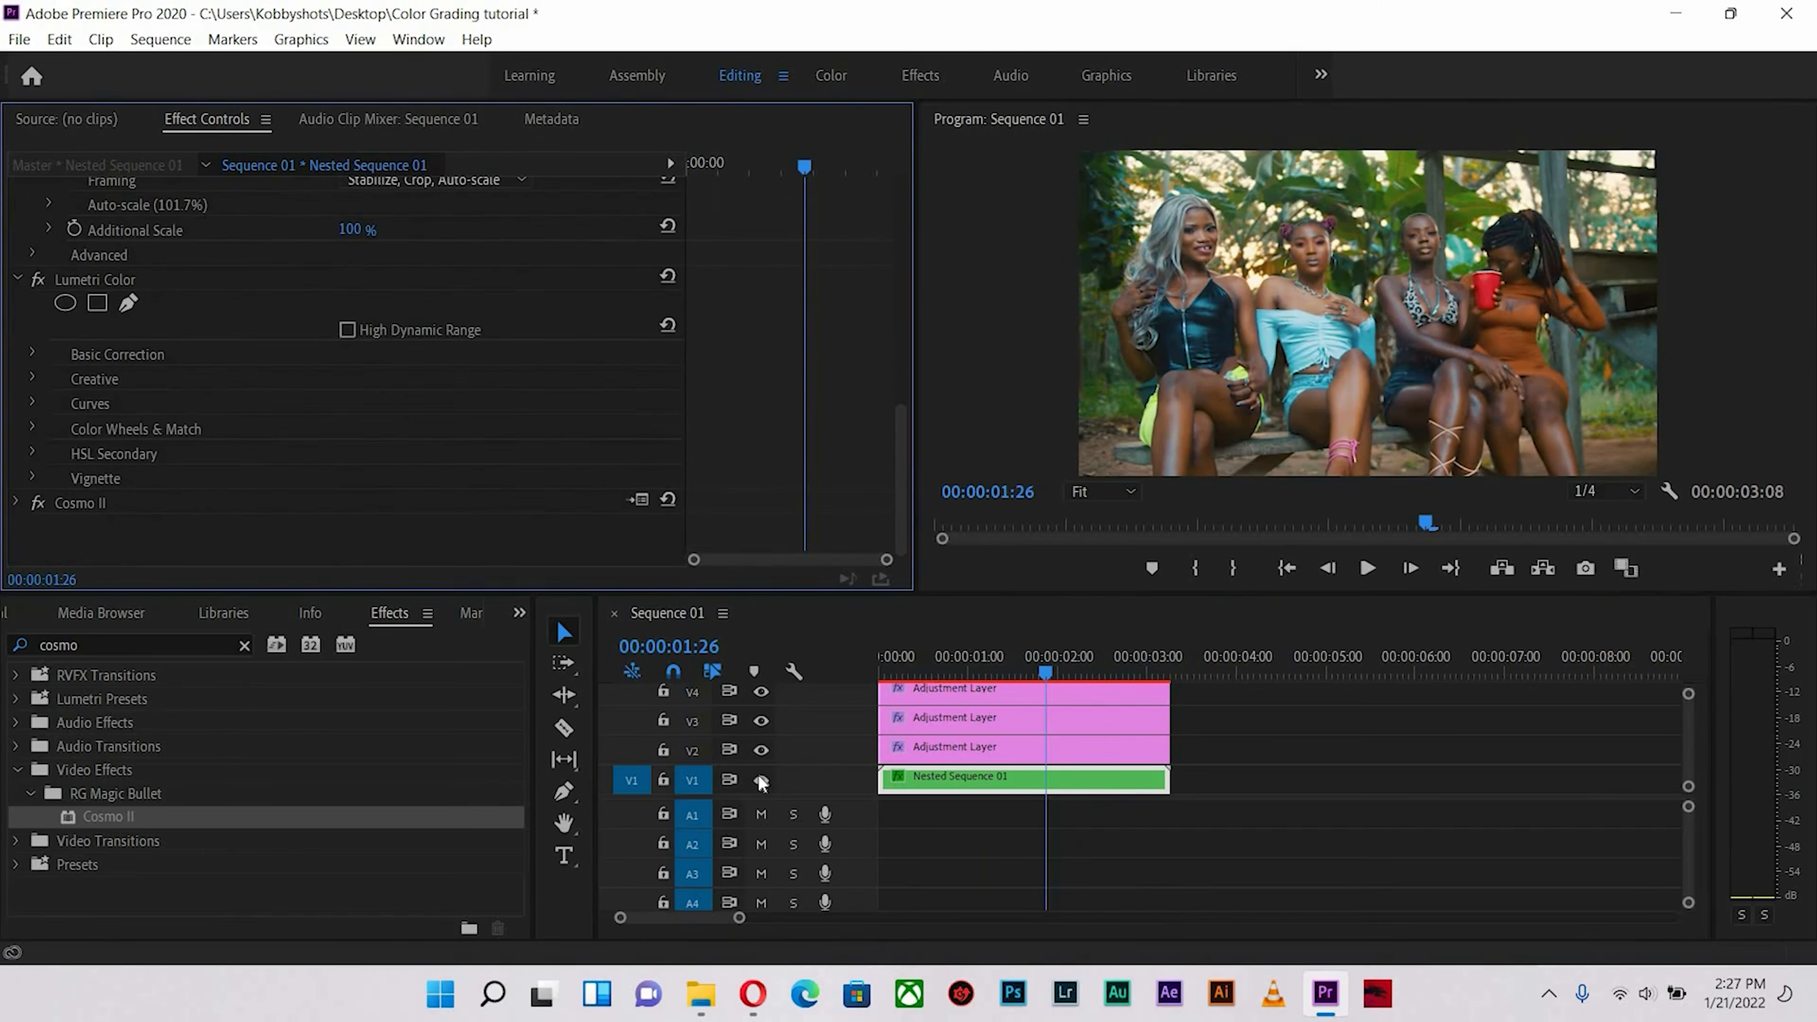
{"action": "left_click_drag", "start_coordinate": [1035, 787], "coordinate": [1306, 796]}
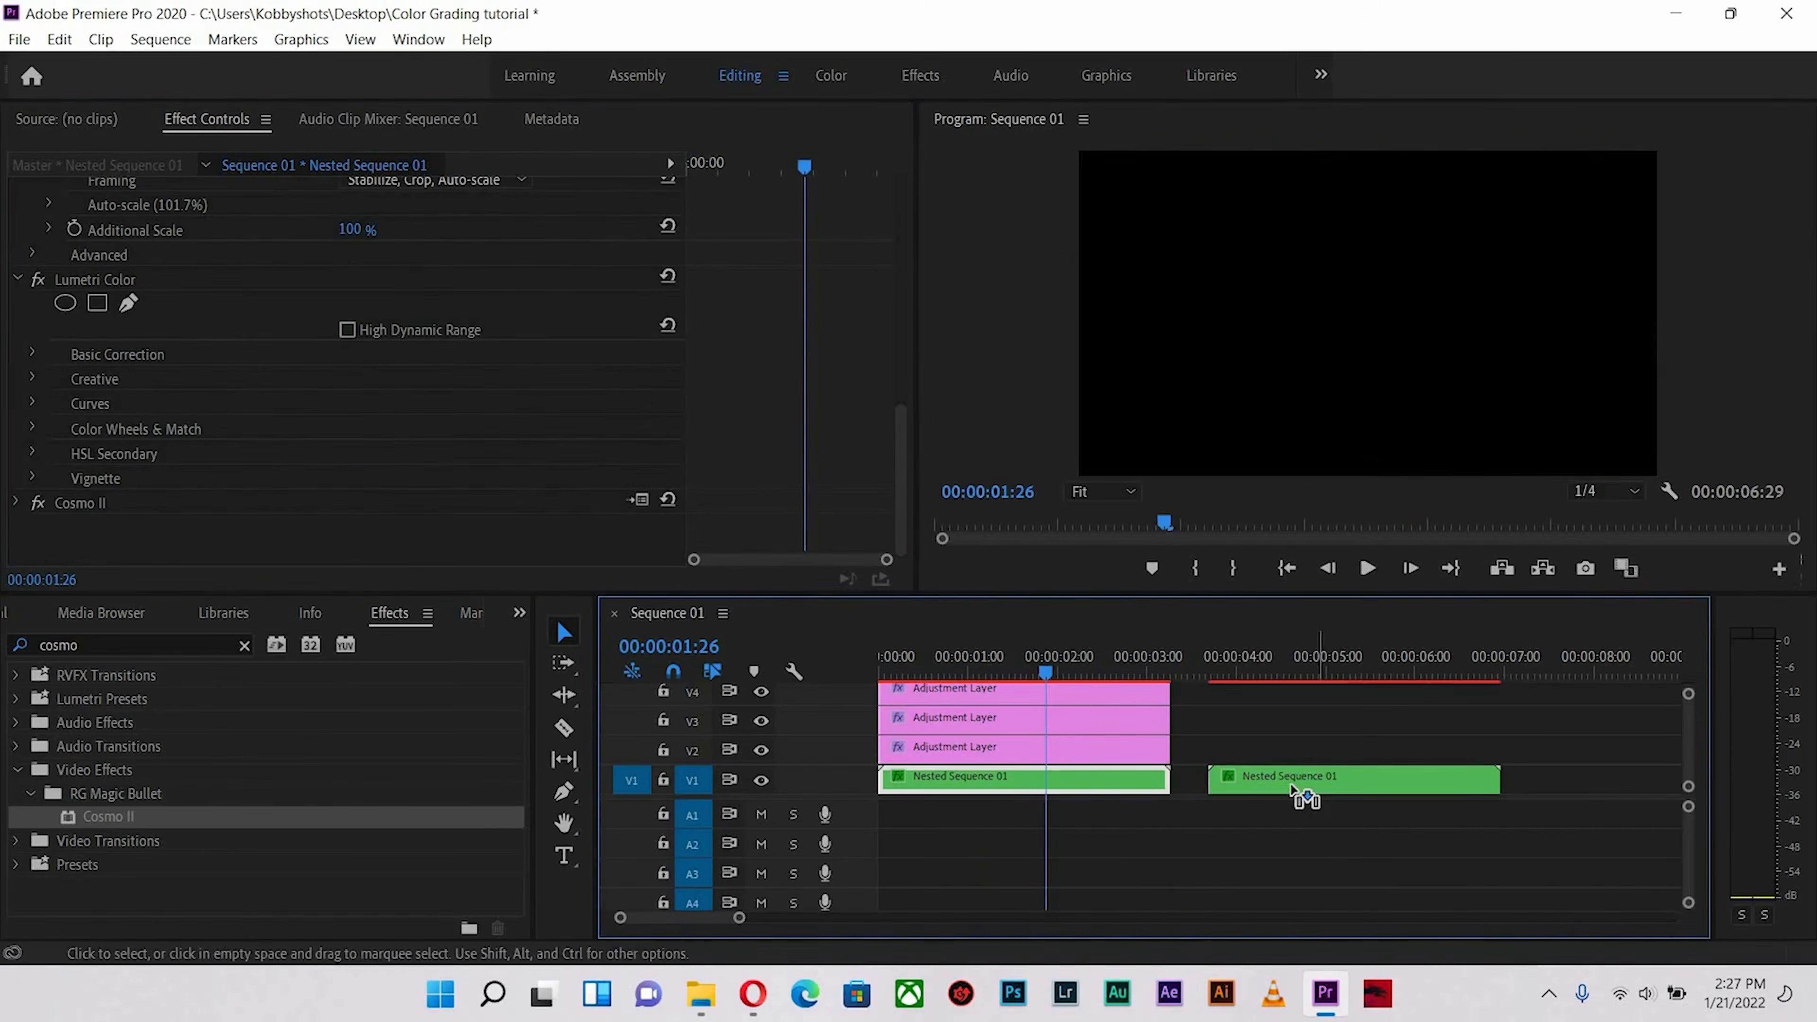
{"action": "left_click", "coordinate": [1259, 659]}
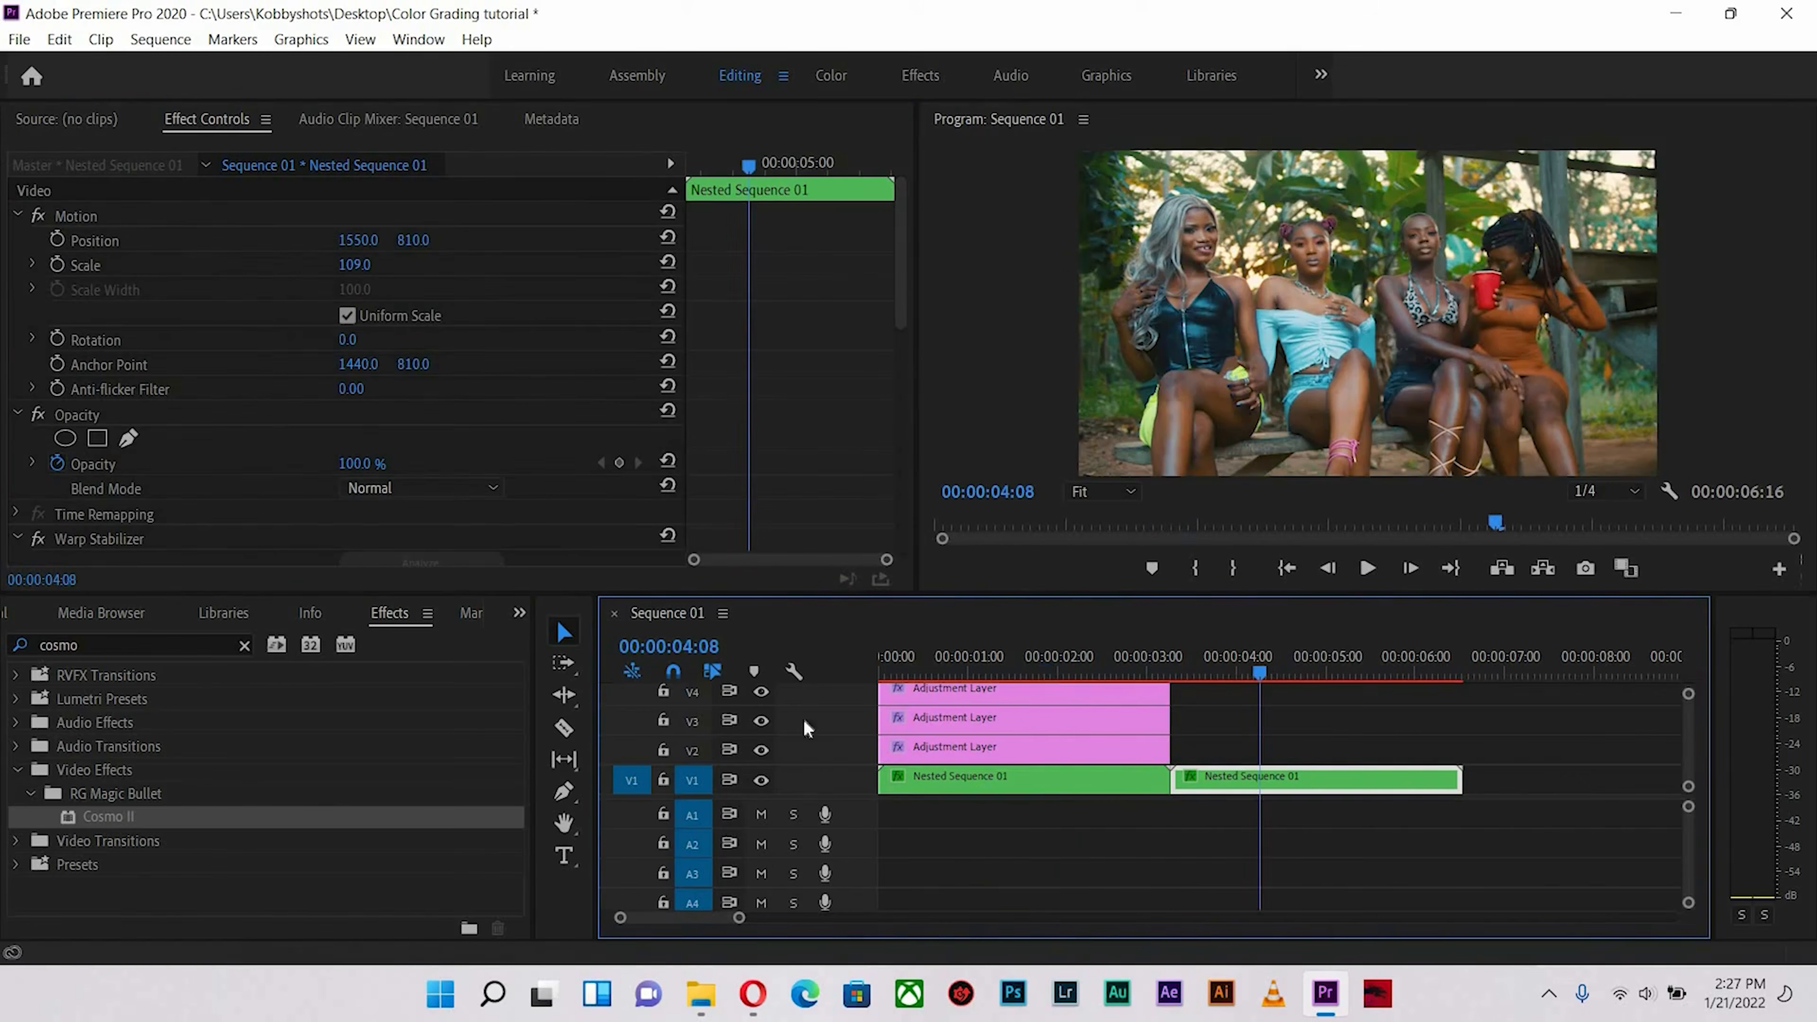
- Disable the Lumetri Color effect on the duplicated Nested Sequence 01 and compare its ungraded footage with the graded original
{"action": "scroll", "coordinate": [886, 425], "scroll_direction": "down", "scroll_amount": 3}
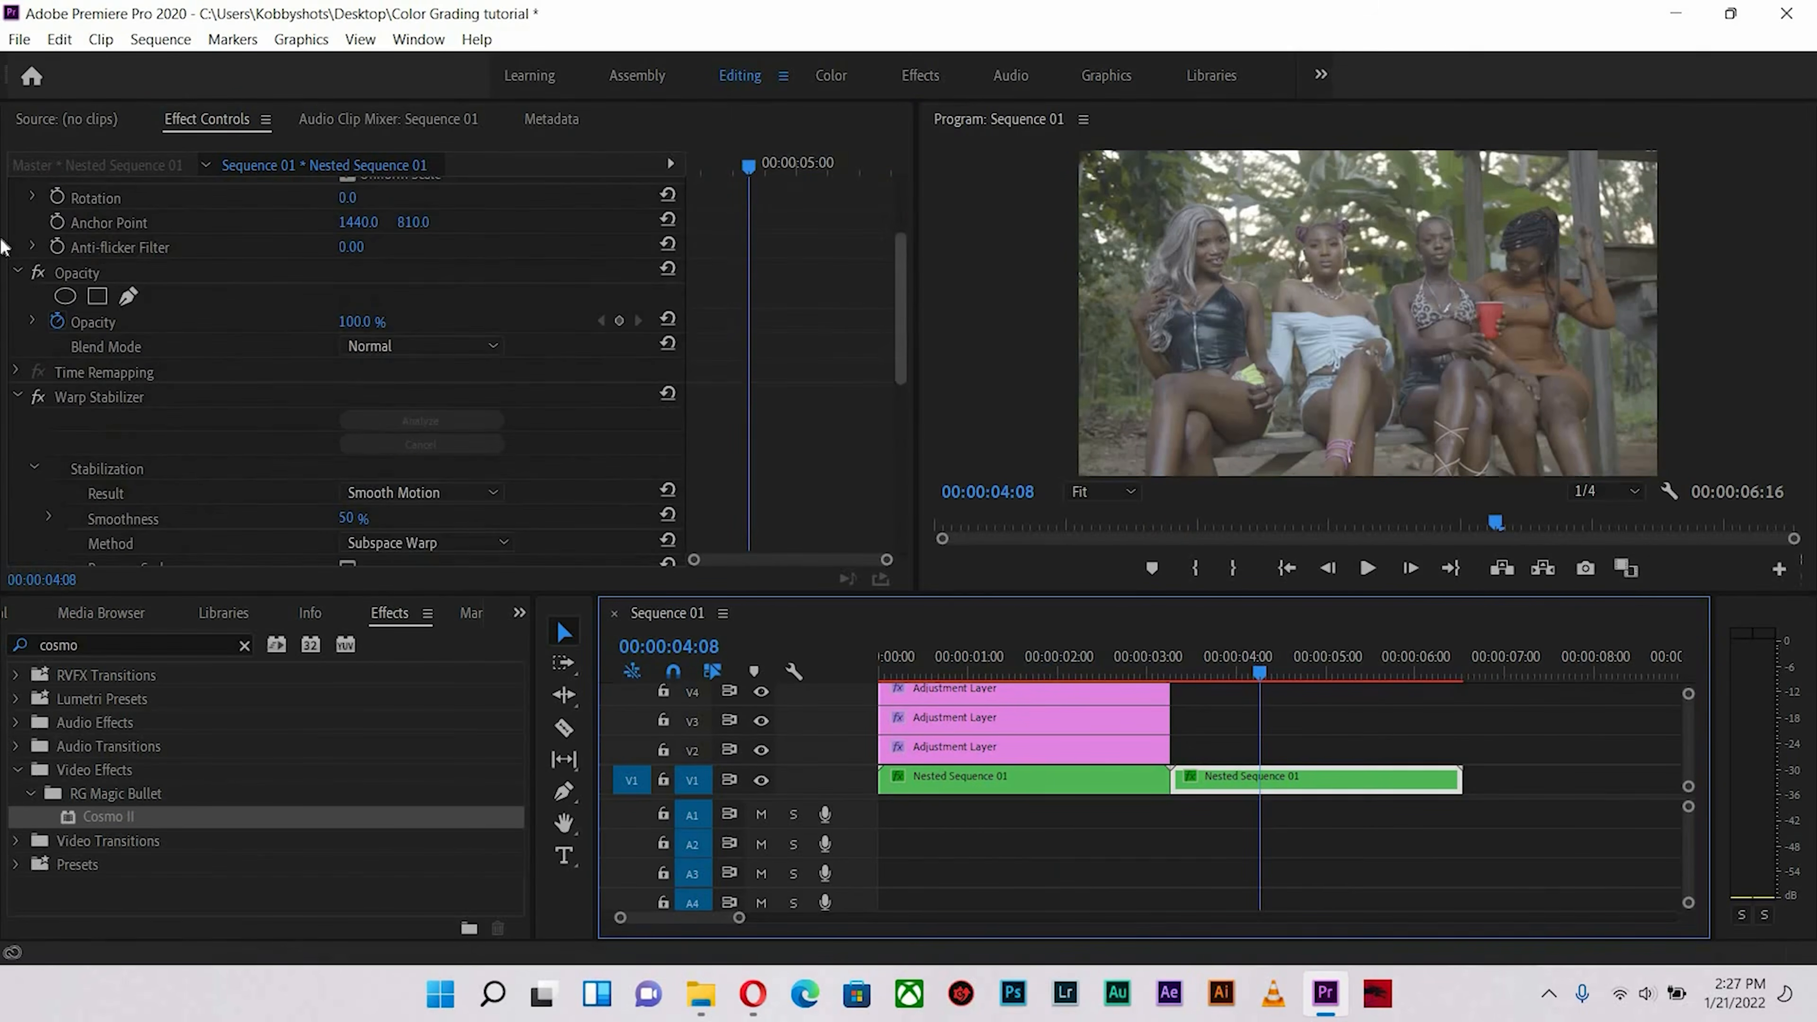
{"action": "left_click_drag", "start_coordinate": [900, 355], "coordinate": [900, 526]}
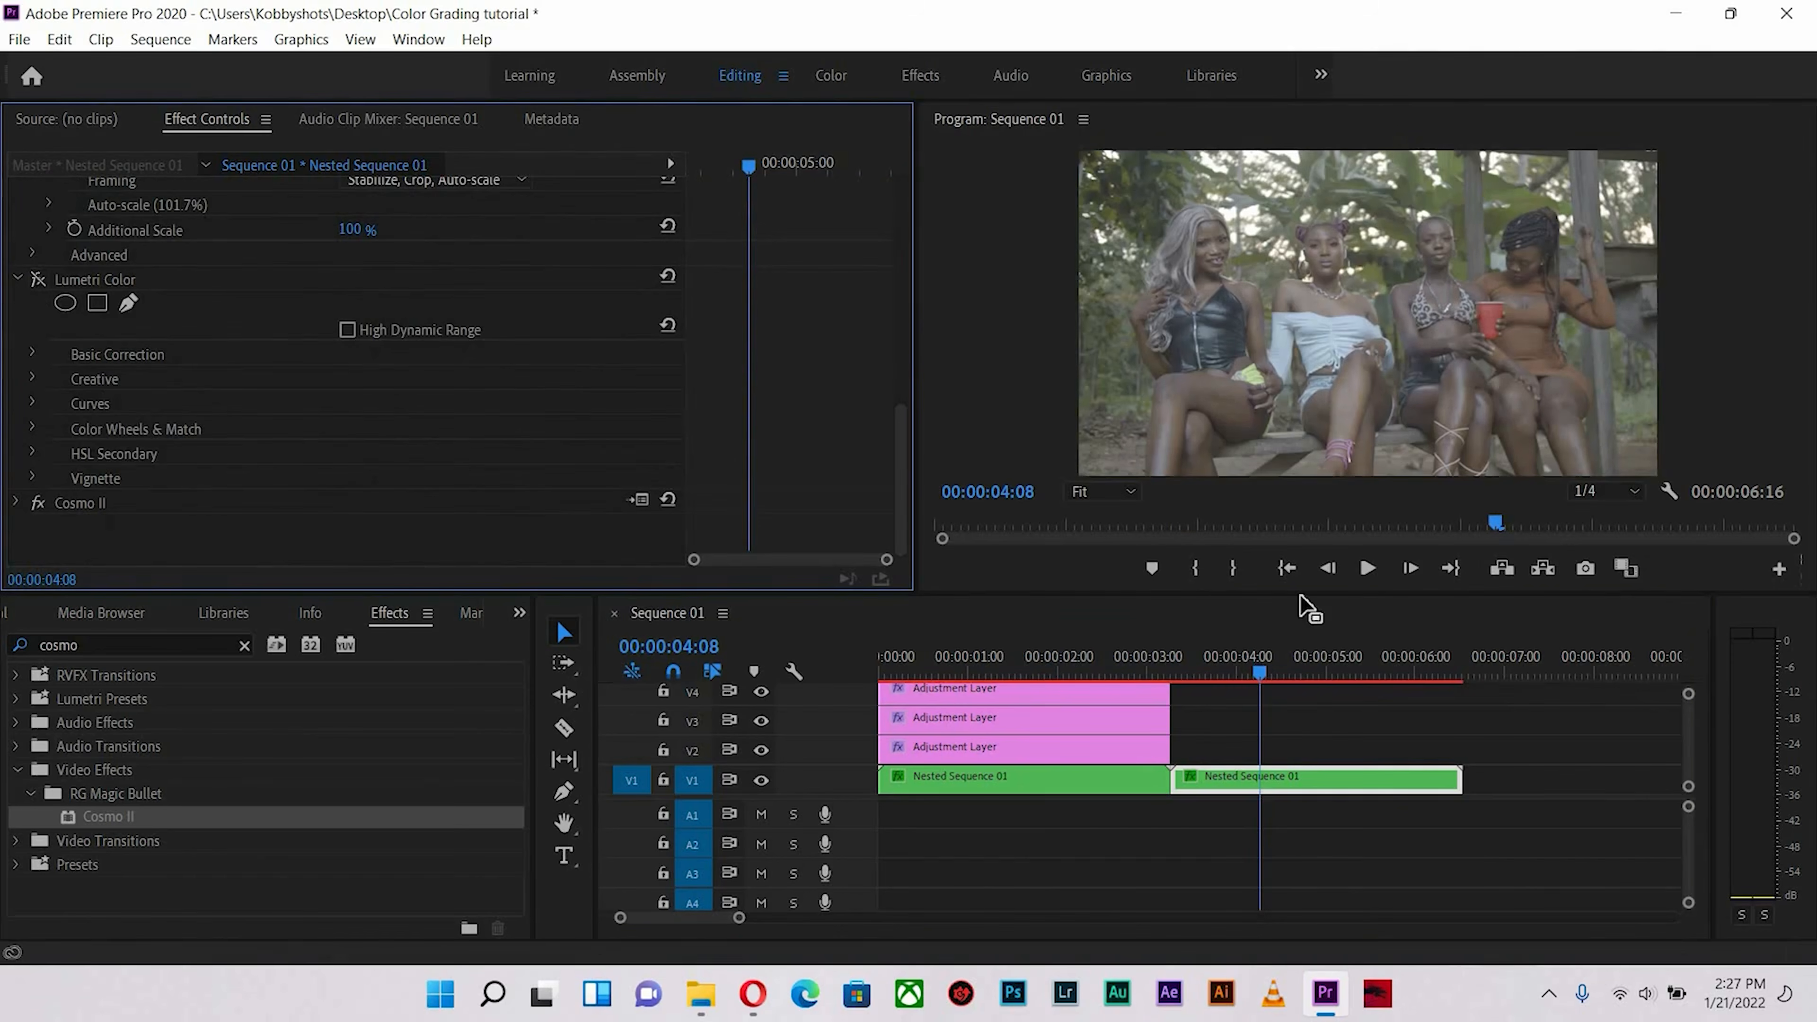
{"action": "left_click", "coordinate": [1099, 657]}
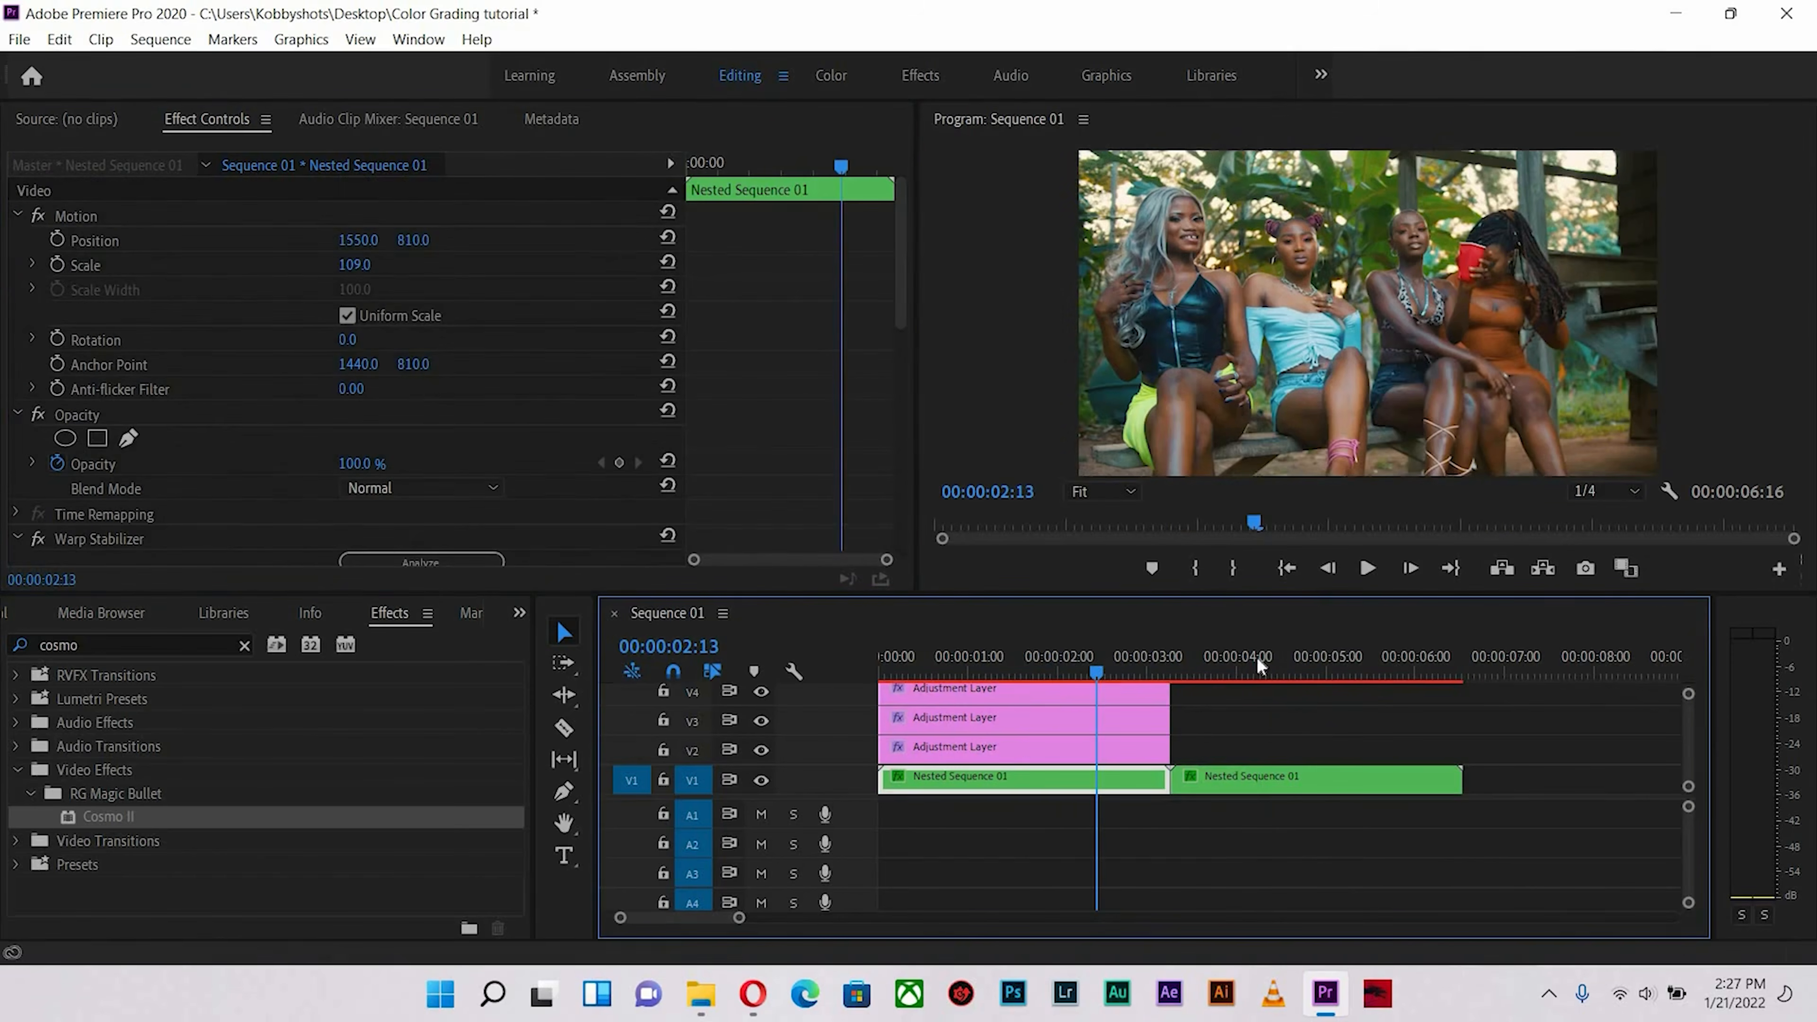
{"action": "left_click", "coordinate": [1065, 635]}
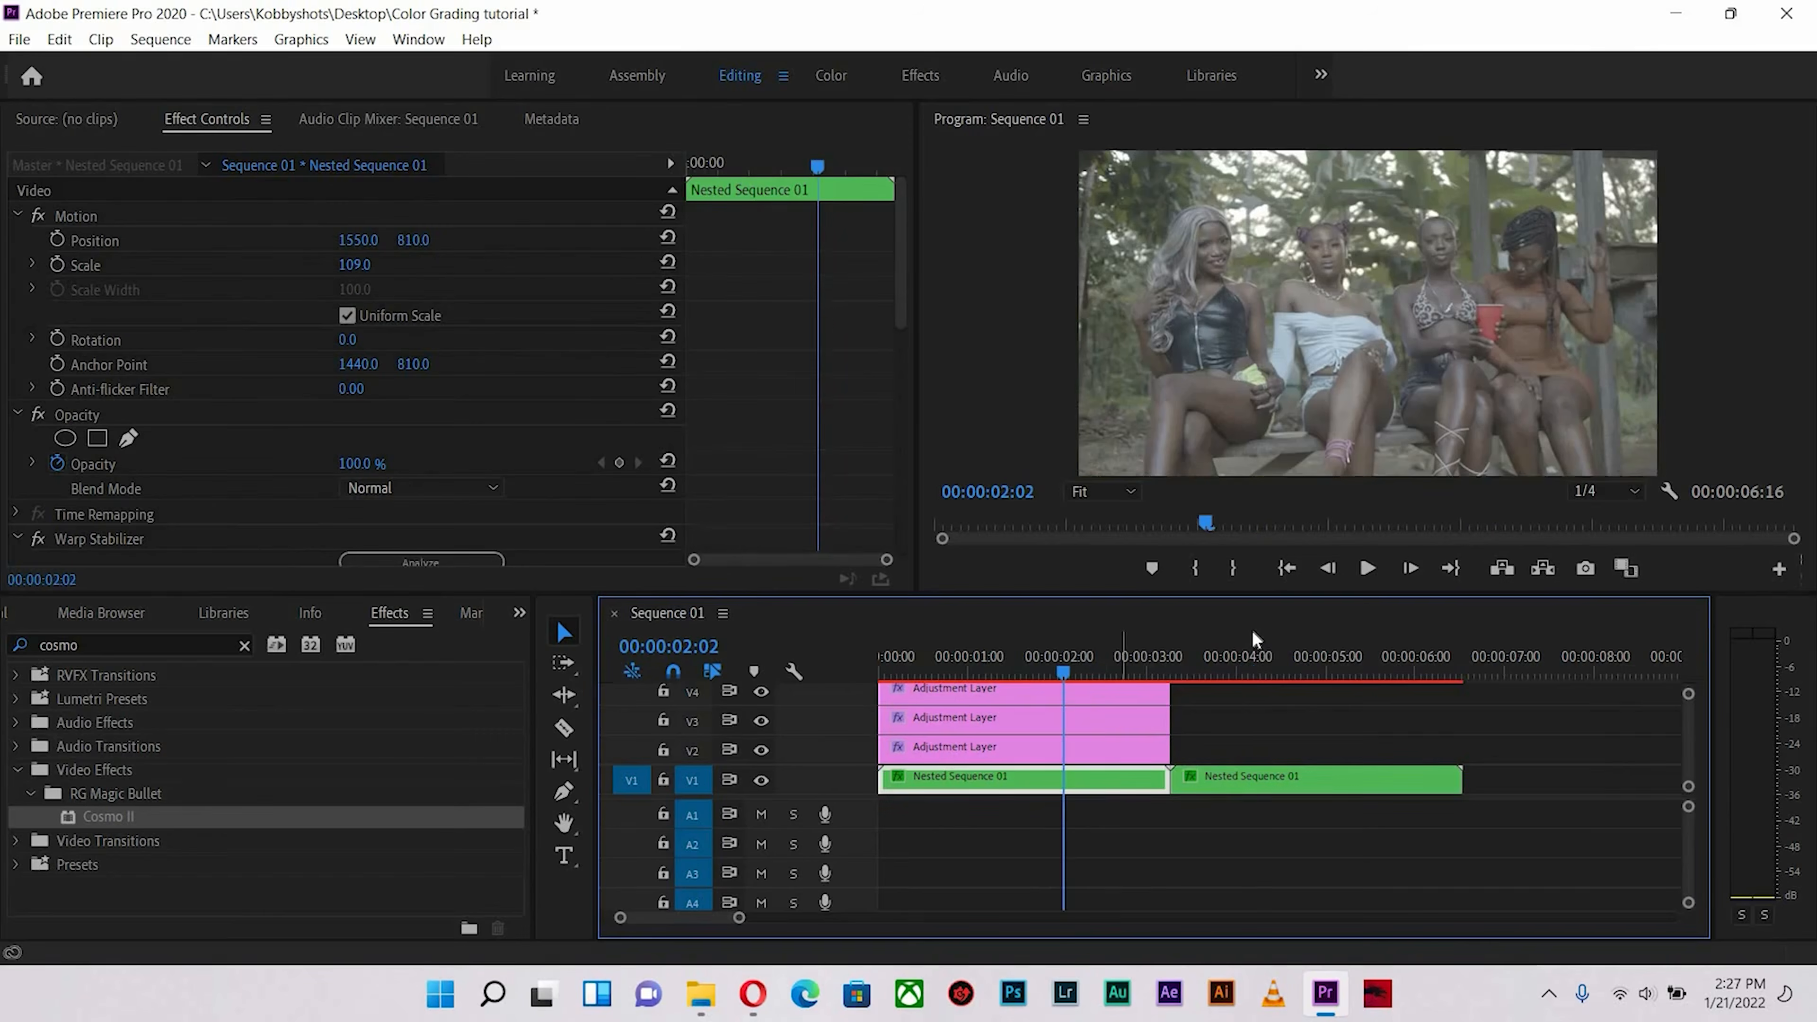